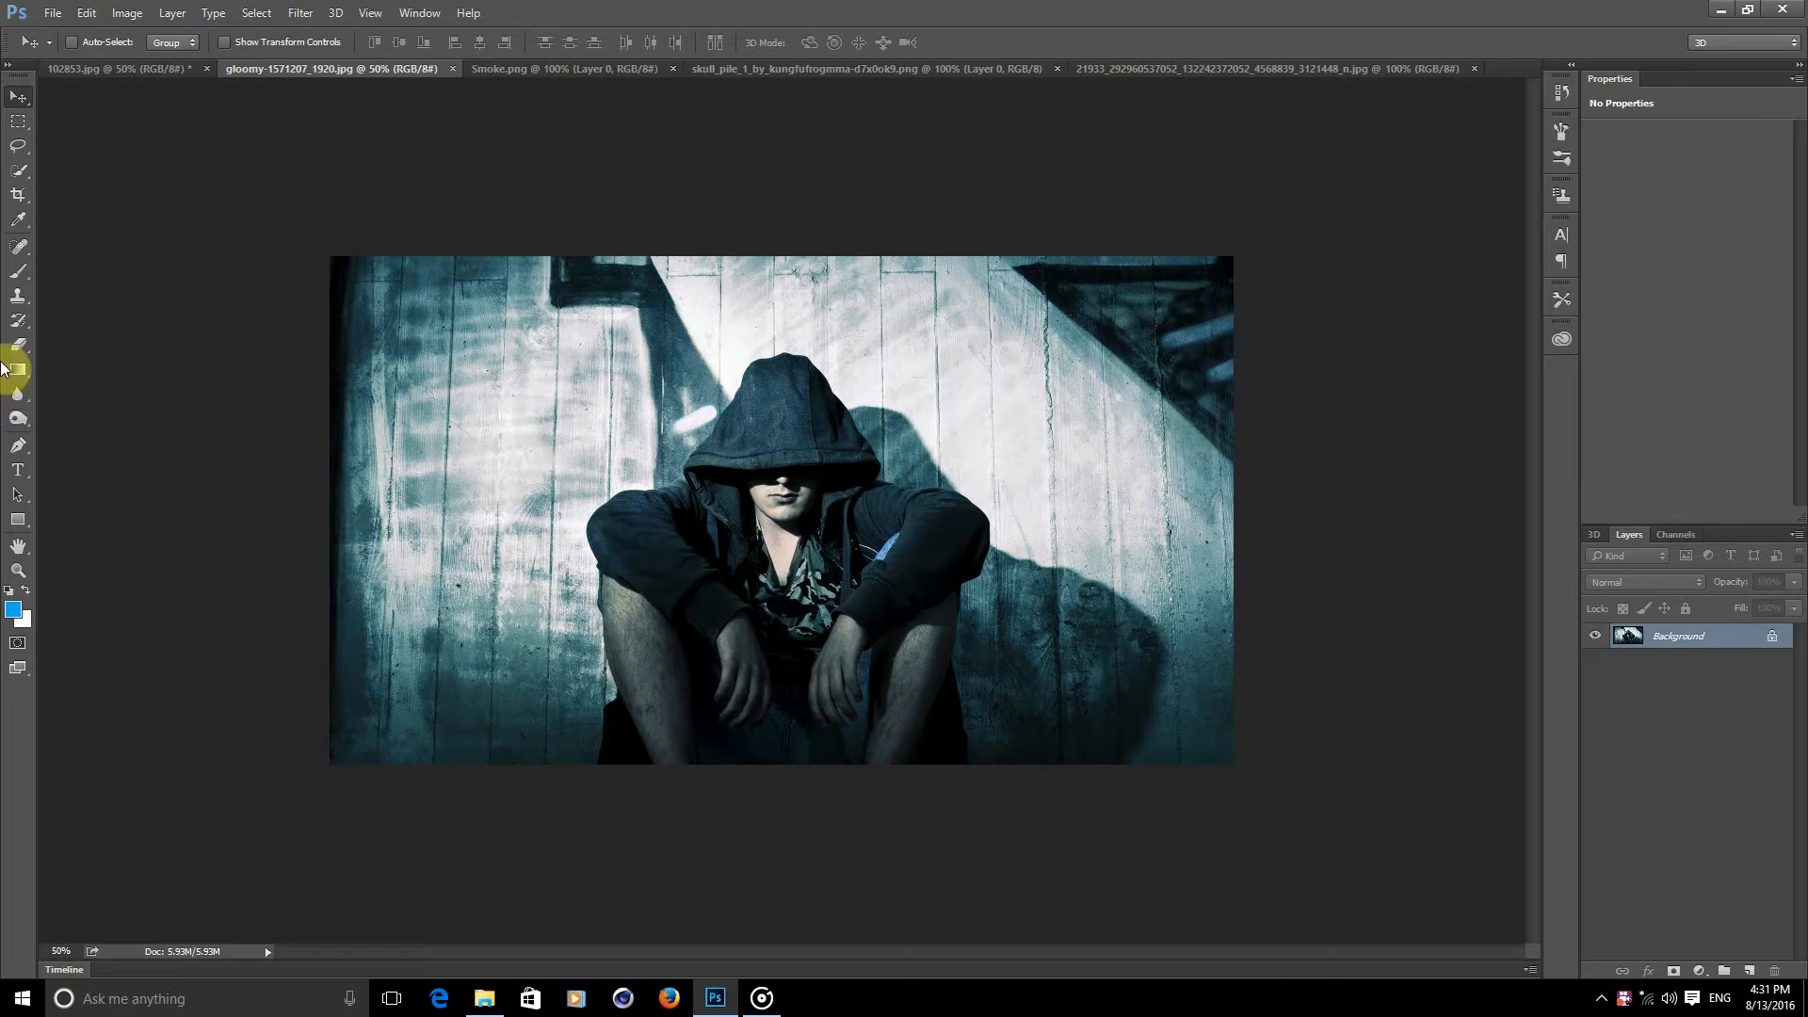
# Select the hooded man against the wall with the Quick Selection tool, covering his hood, arms, hands and legs.
pyautogui.click(19, 173)
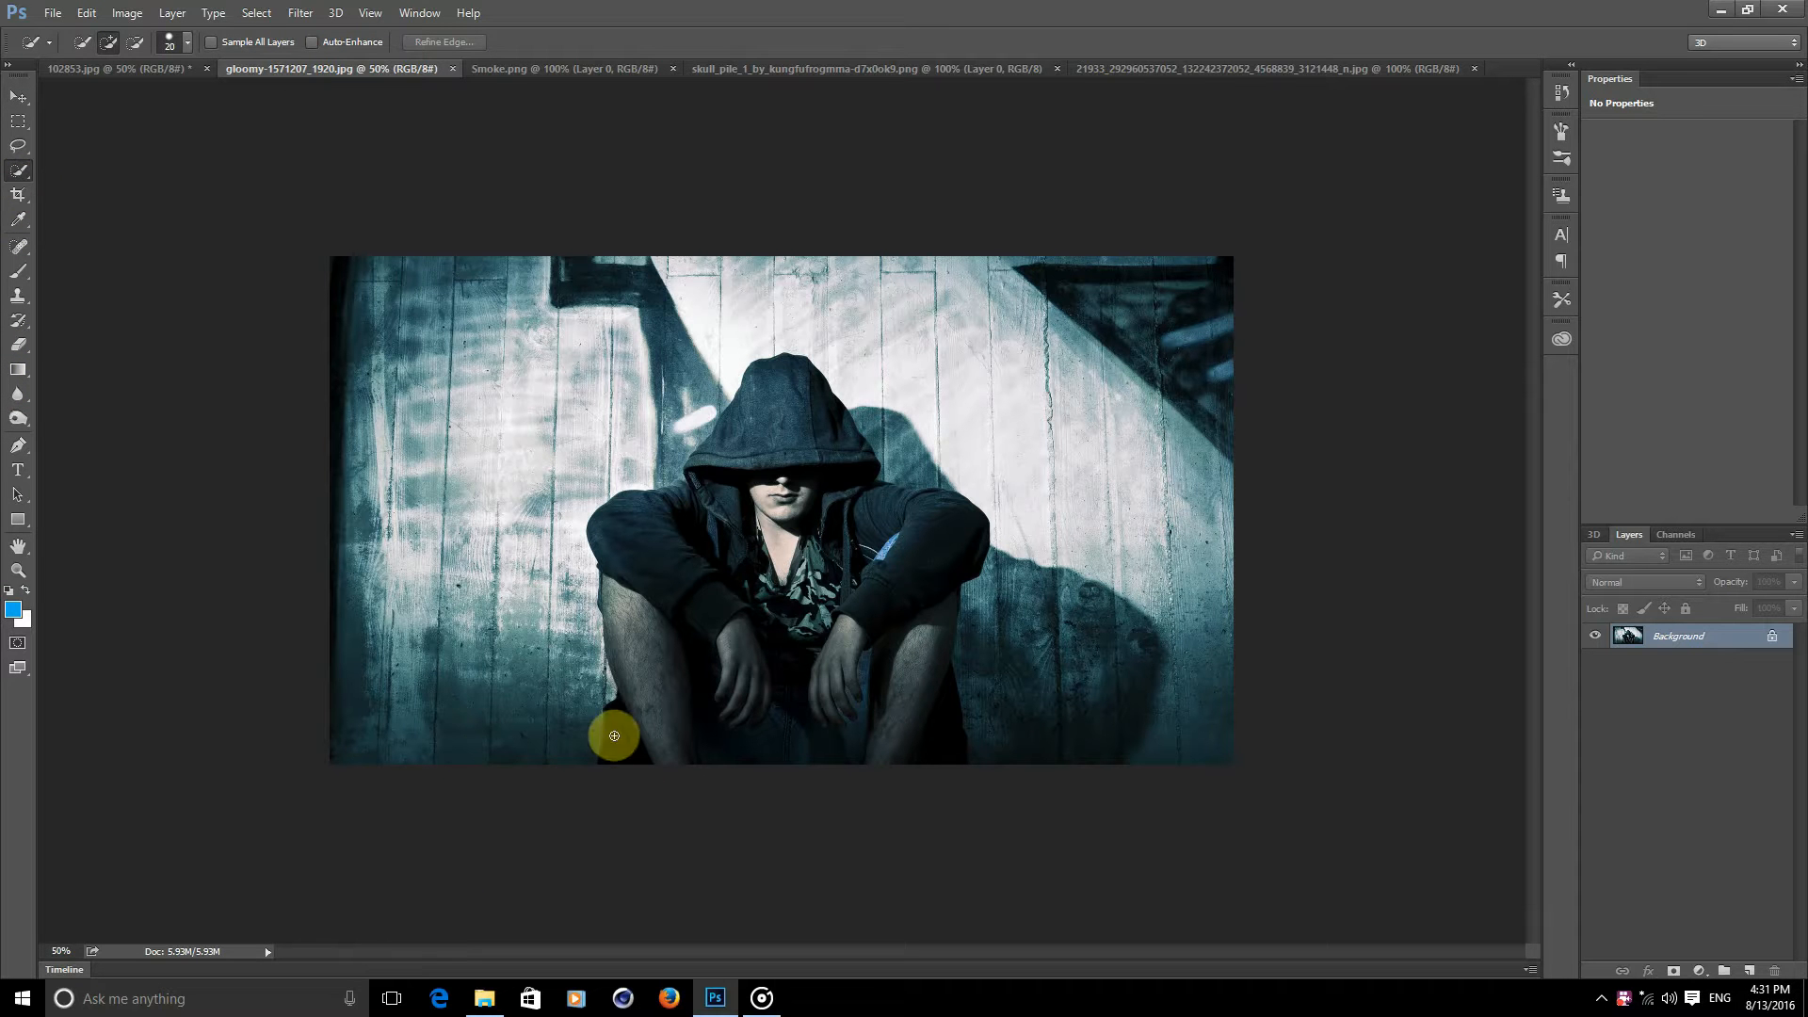
pyautogui.moveTo(734, 747)
pyautogui.mouseDown()
pyautogui.moveTo(731, 687)
pyautogui.moveTo(780, 605)
pyautogui.moveTo(815, 604)
pyautogui.mouseUp()
pyautogui.hotkey('ctrl', '+')
pyautogui.hotkey('ctrl', '+')
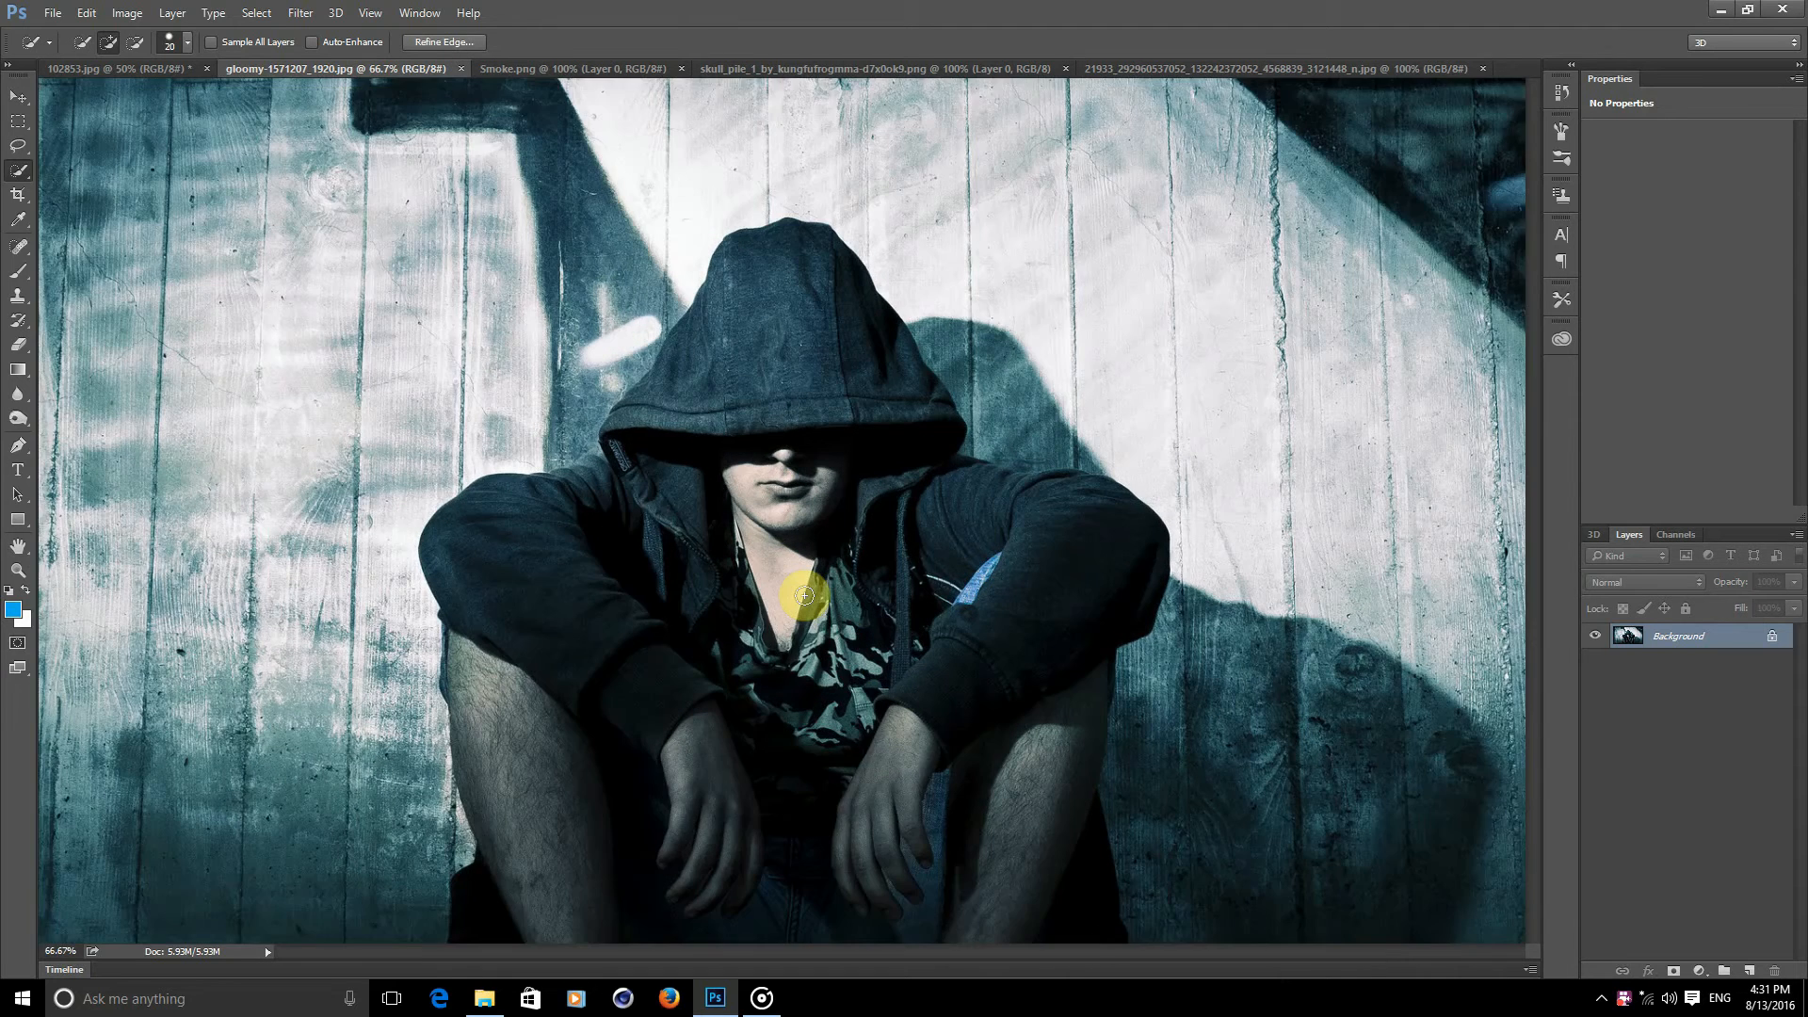
pyautogui.hotkey('ctrl', '-')
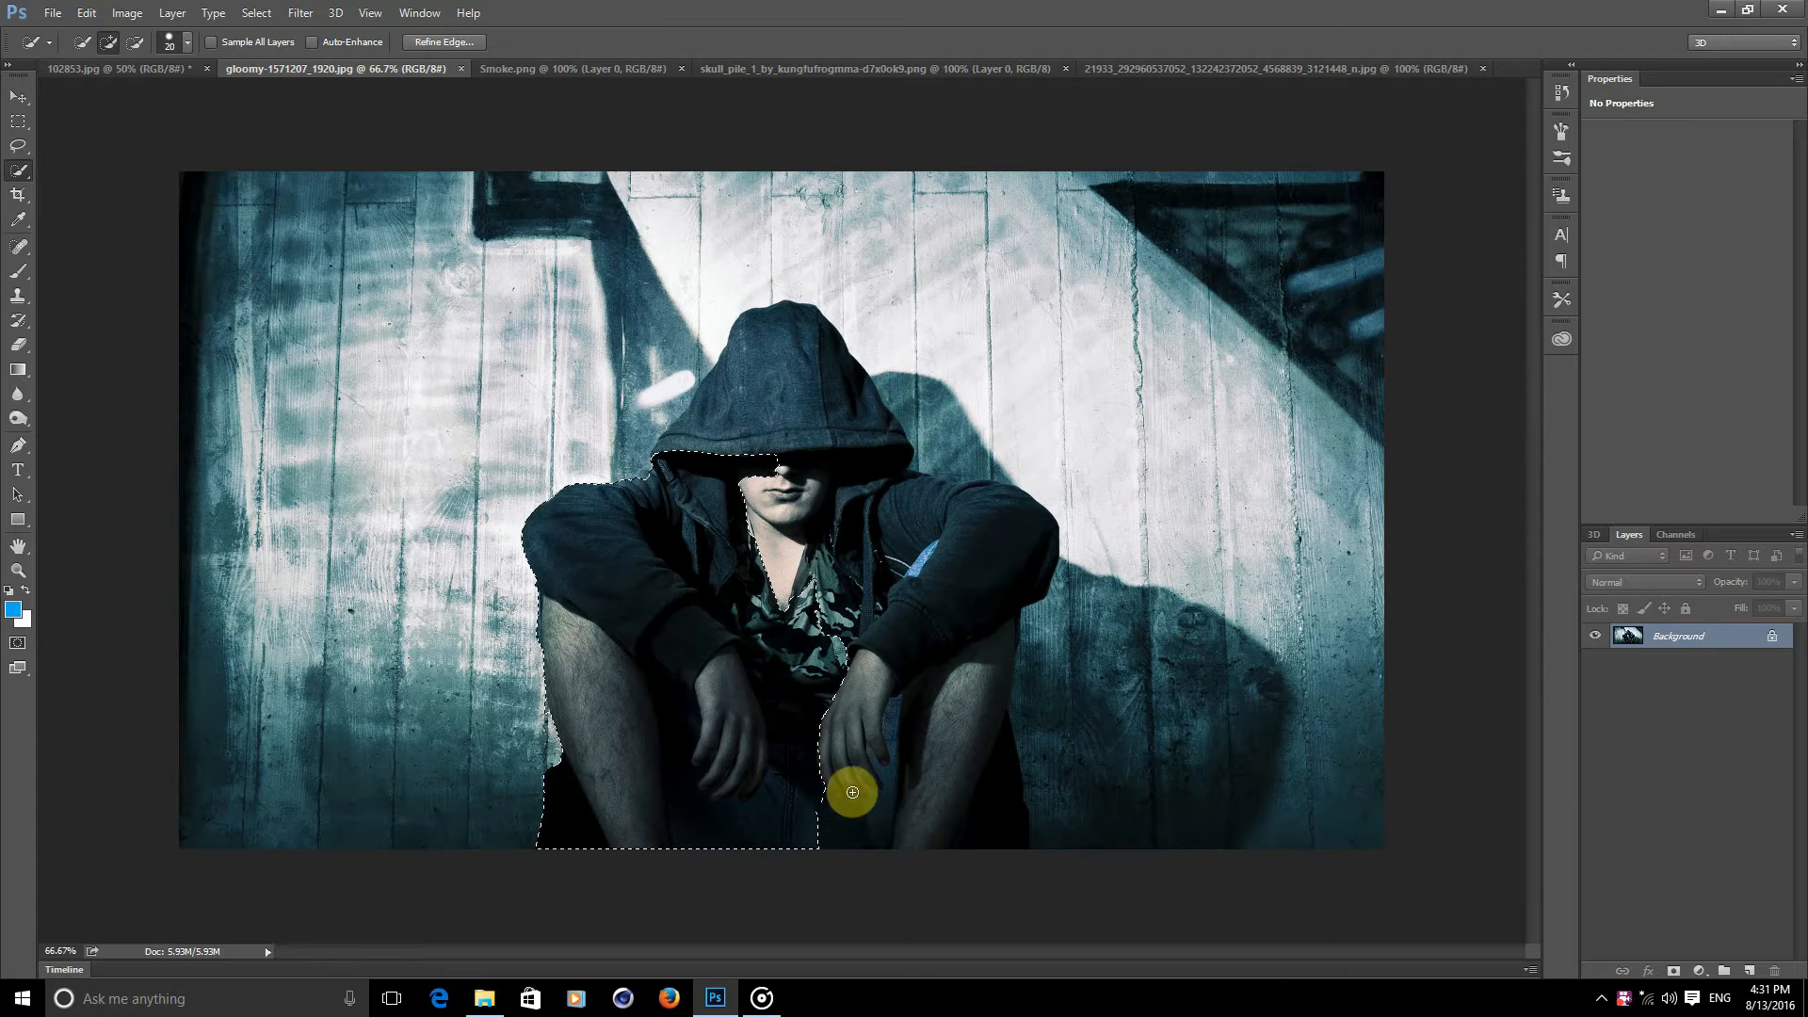
pyautogui.moveTo(878, 808)
pyautogui.mouseDown()
pyautogui.moveTo(986, 818)
pyautogui.moveTo(937, 624)
pyautogui.moveTo(853, 581)
pyautogui.moveTo(841, 543)
pyautogui.moveTo(851, 523)
pyautogui.moveTo(949, 538)
pyautogui.moveTo(847, 505)
pyautogui.moveTo(797, 439)
pyautogui.moveTo(783, 586)
pyautogui.mouseUp()
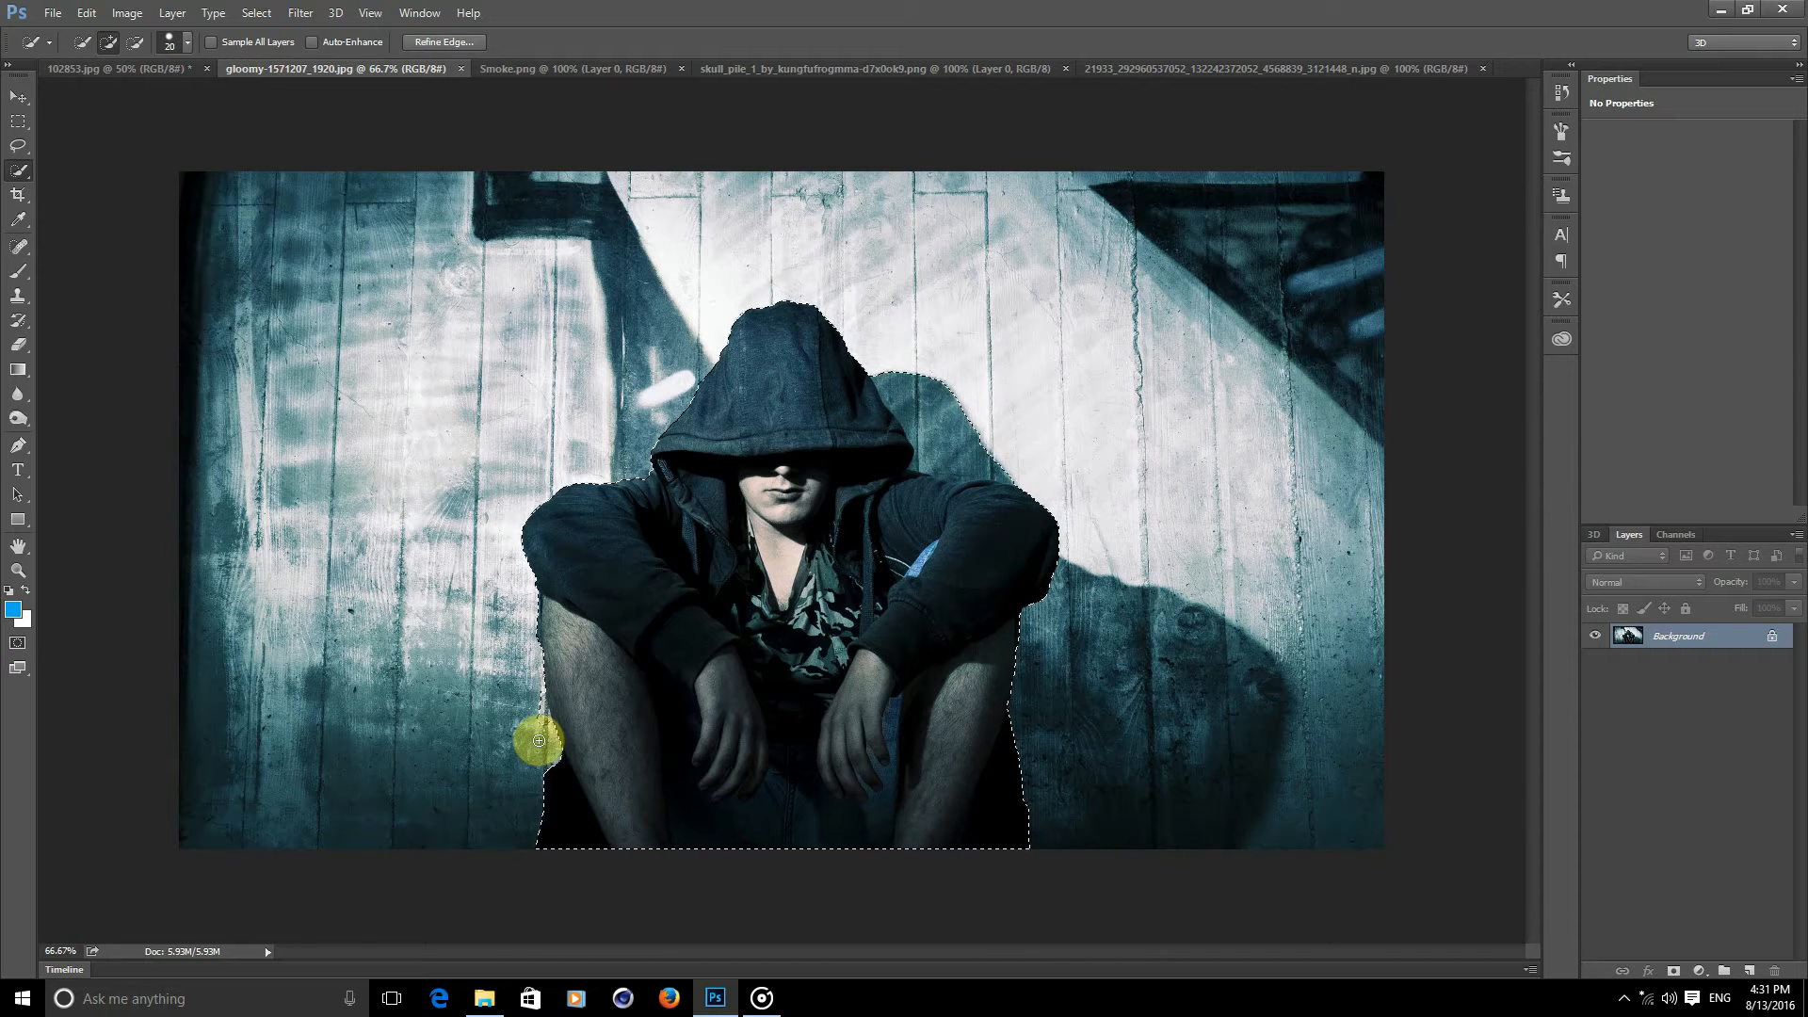
# Subtract the wall shadow between the hood and the shoulder from the selection of the man.
pyautogui.press('alt')
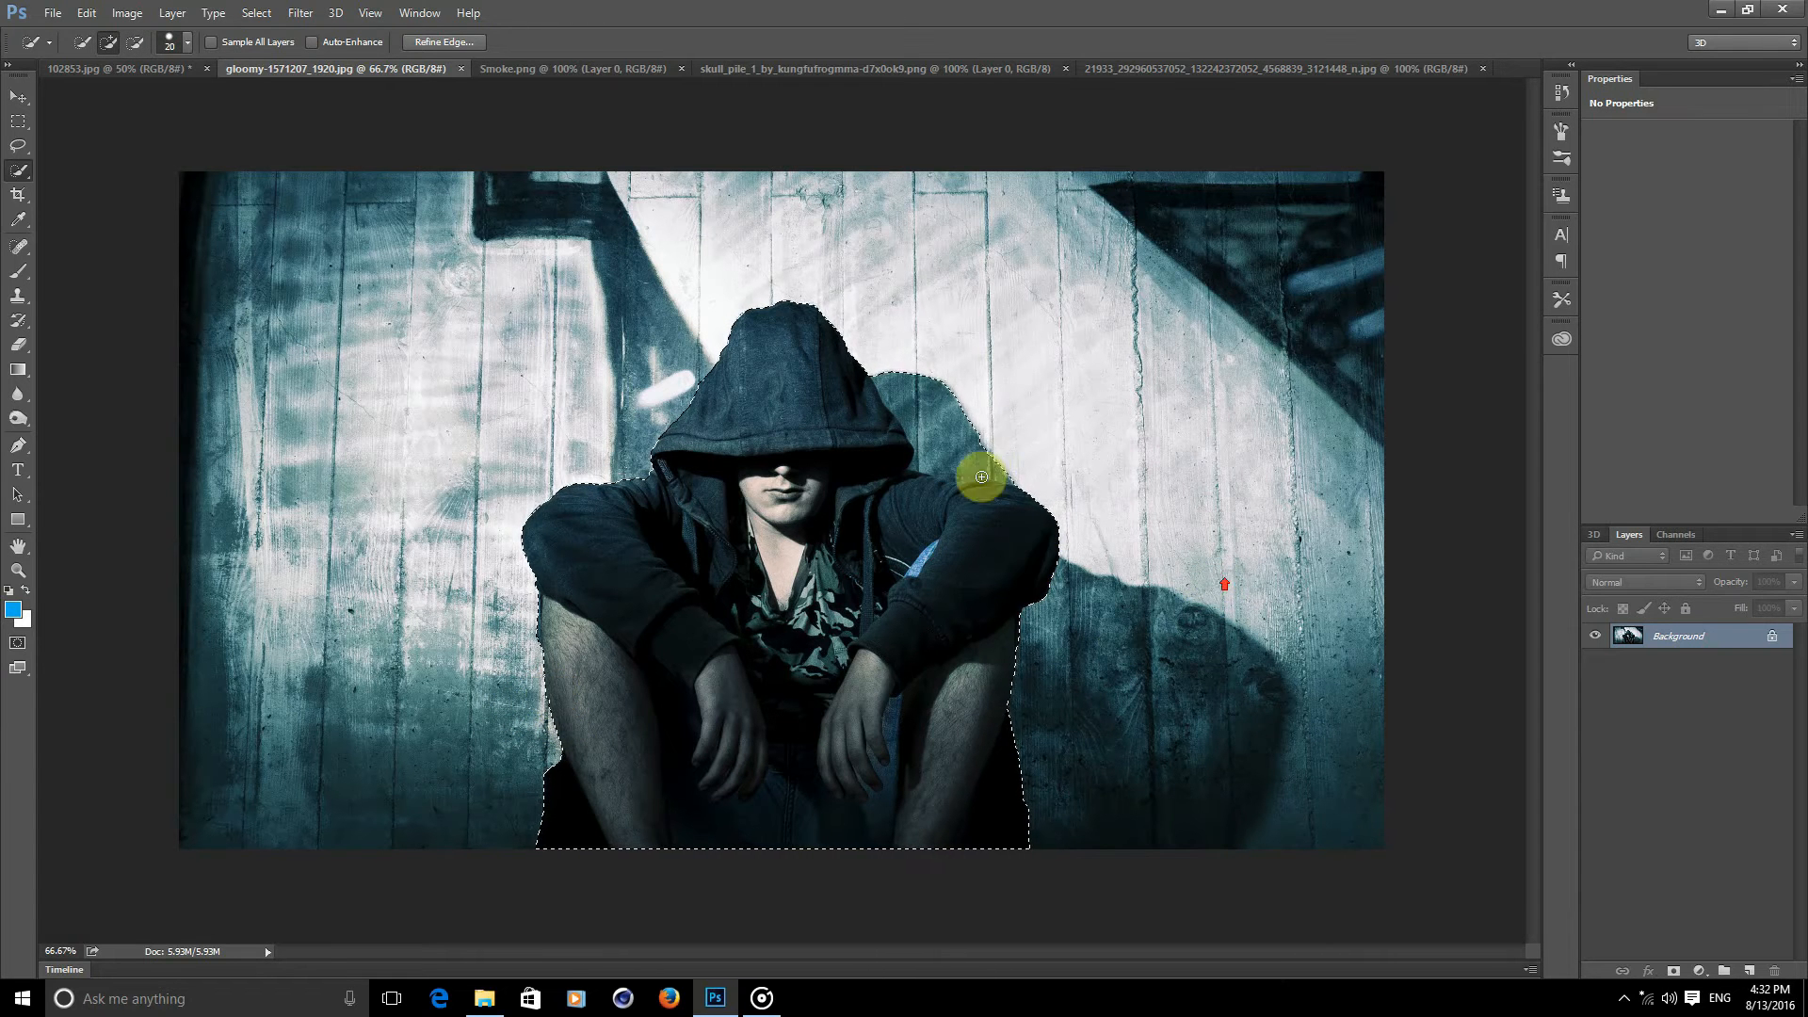
pyautogui.moveTo(1010, 470); pyautogui.dragTo(904, 406)
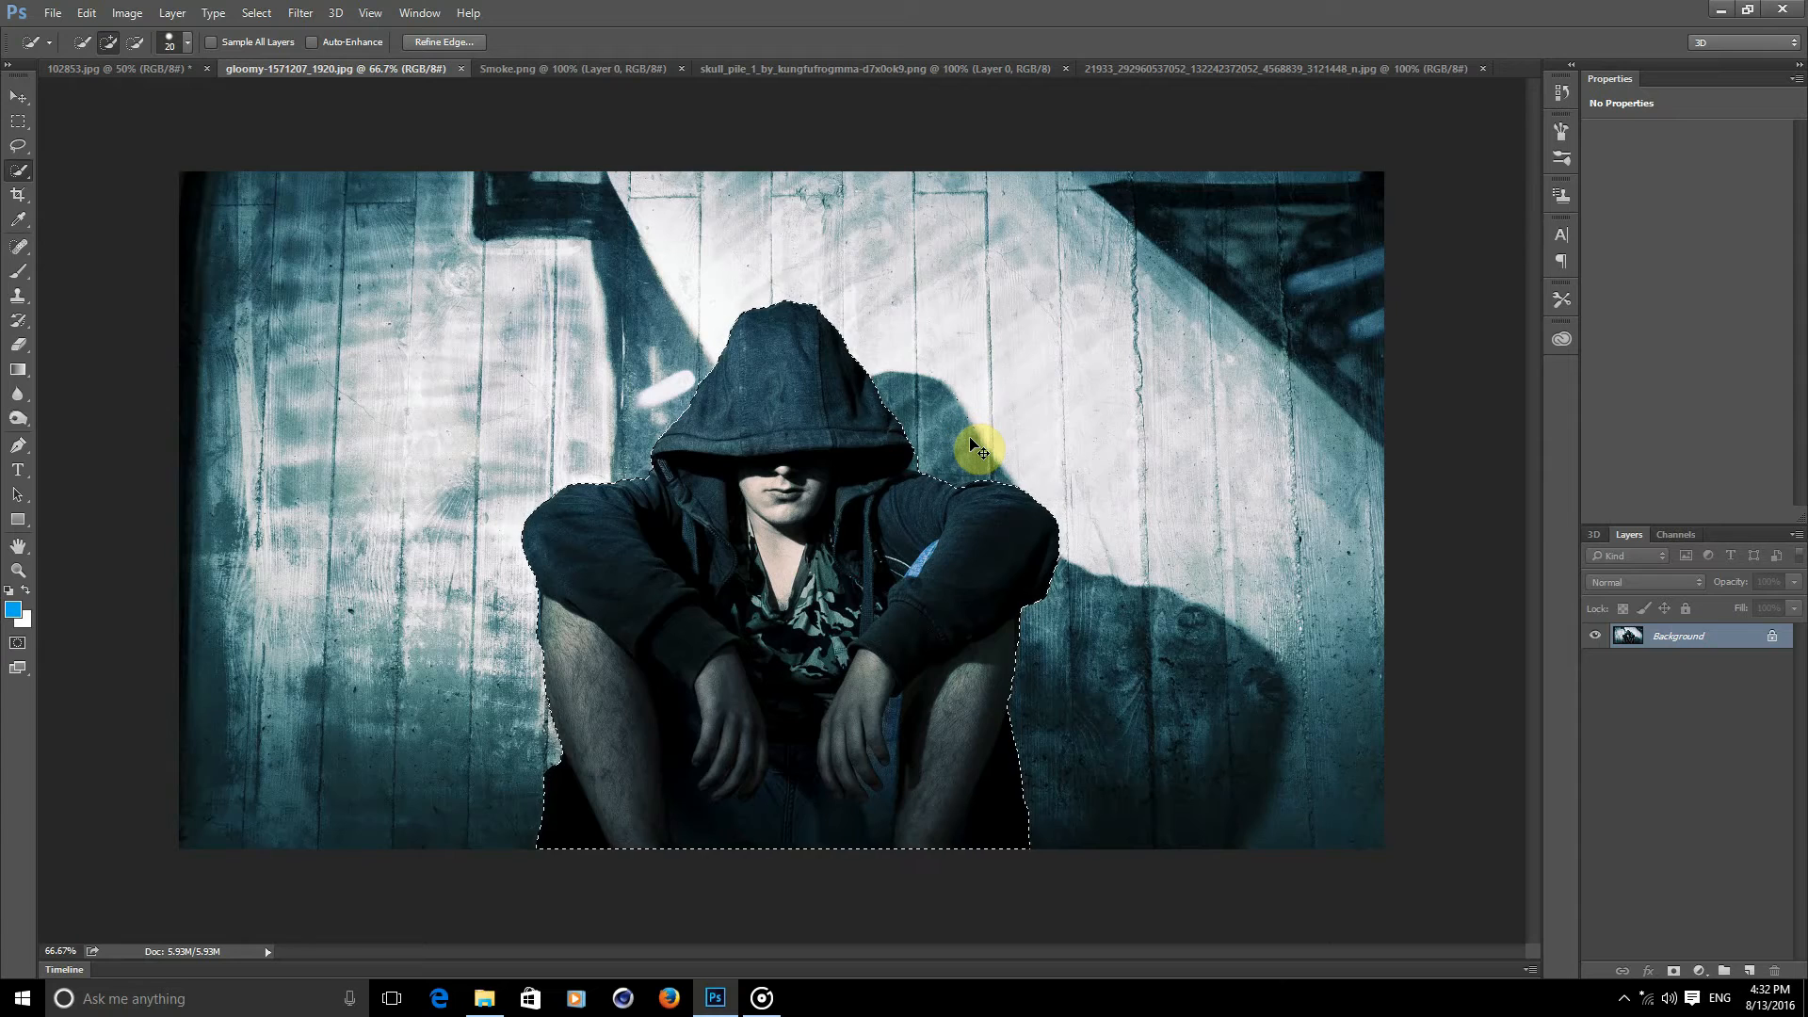
pyautogui.hotkey('ctrl', '+')
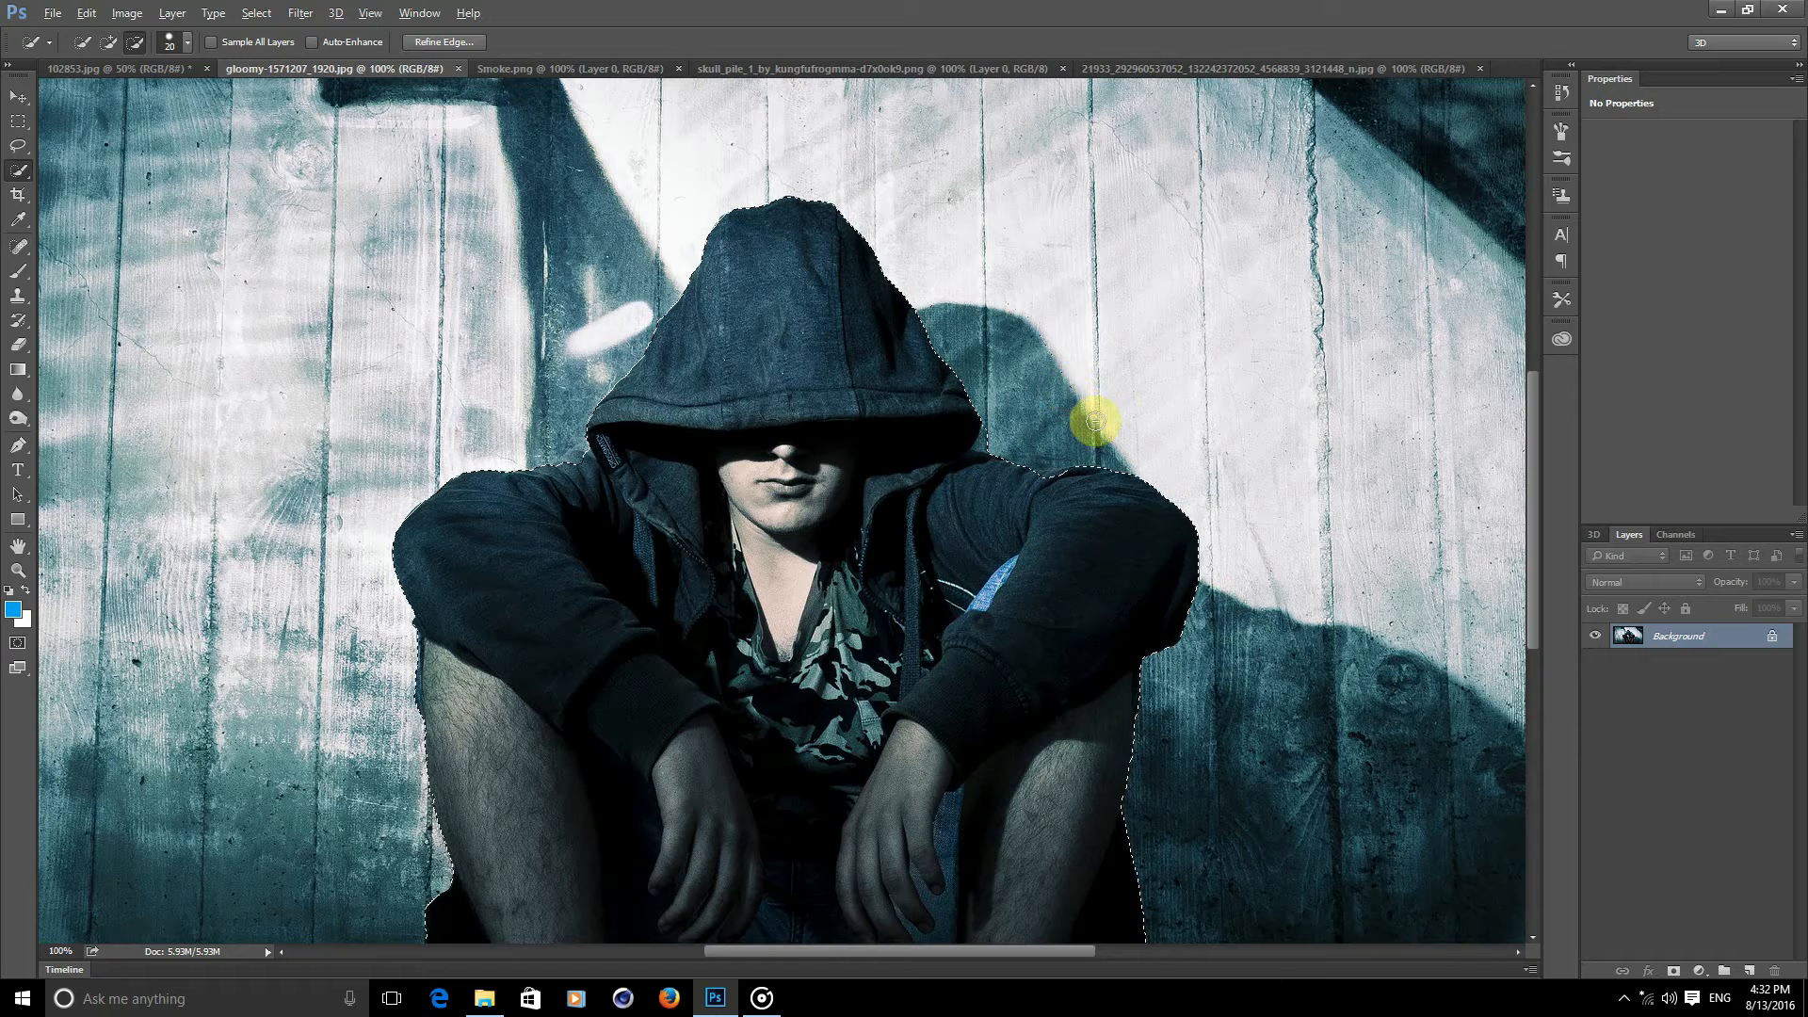
pyautogui.press('alt')
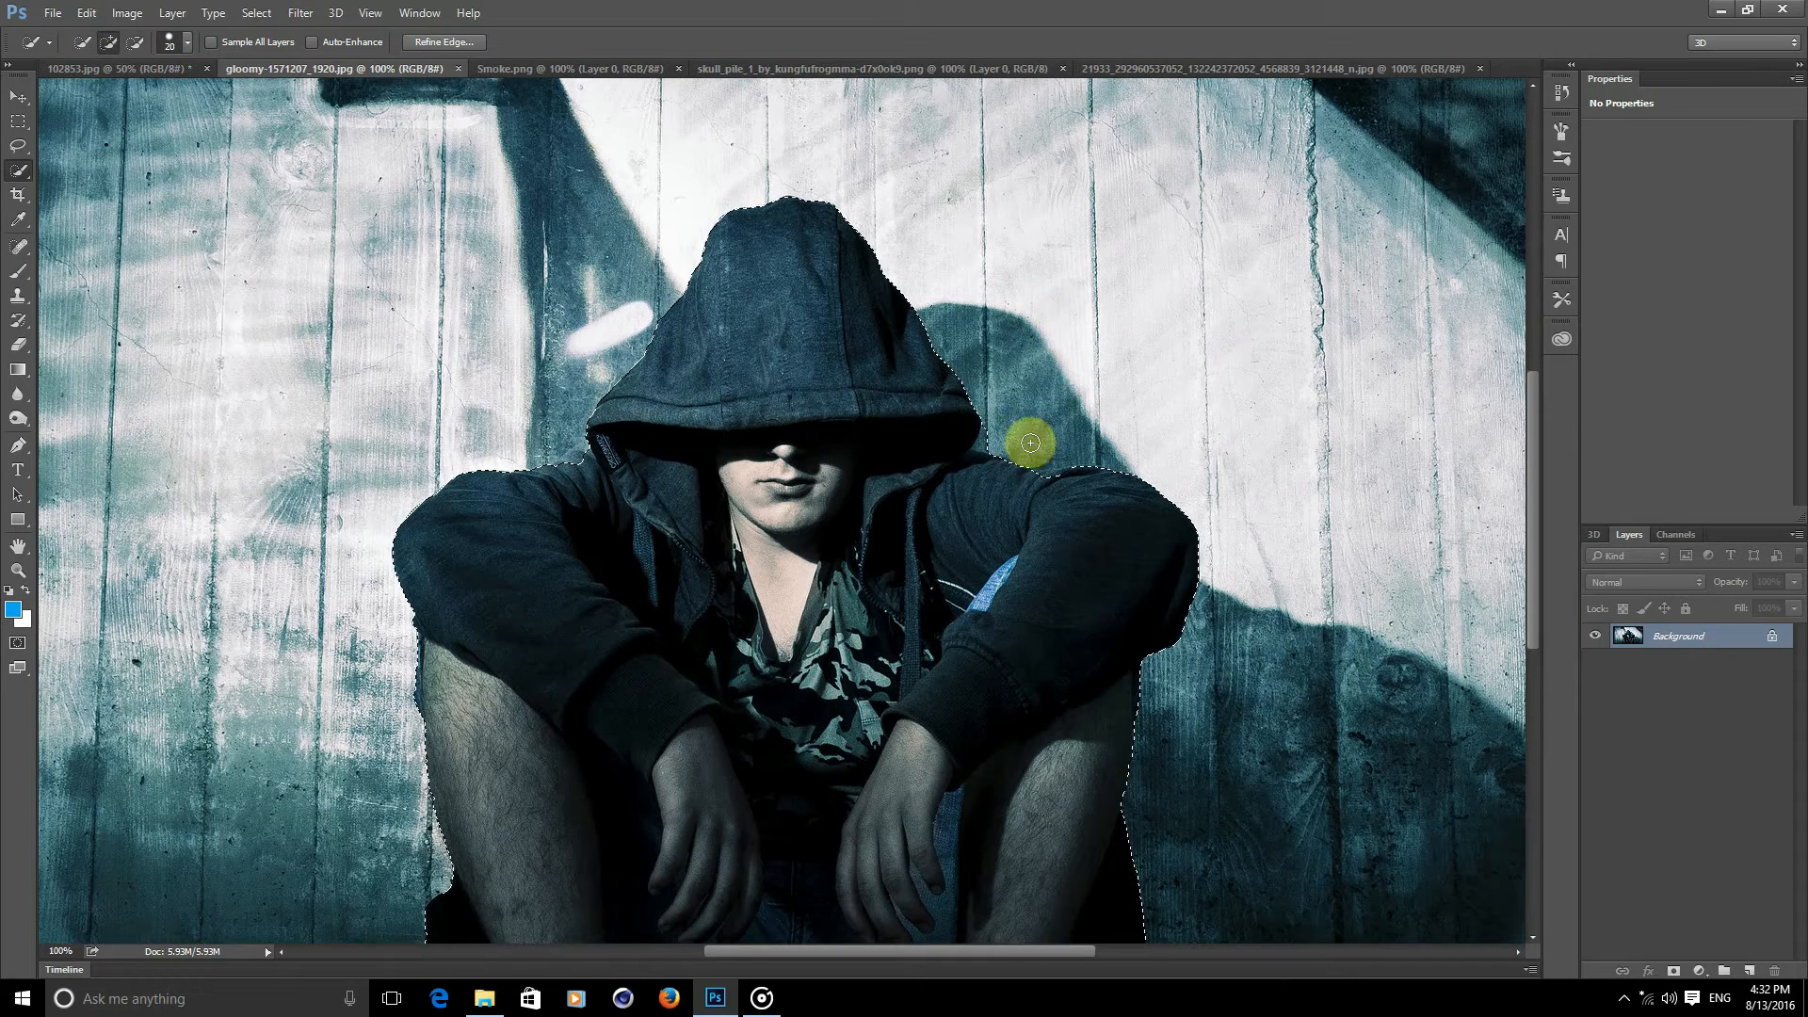
pyautogui.keyDown('alt'); pyautogui.click(992, 438); pyautogui.keyUp('alt')
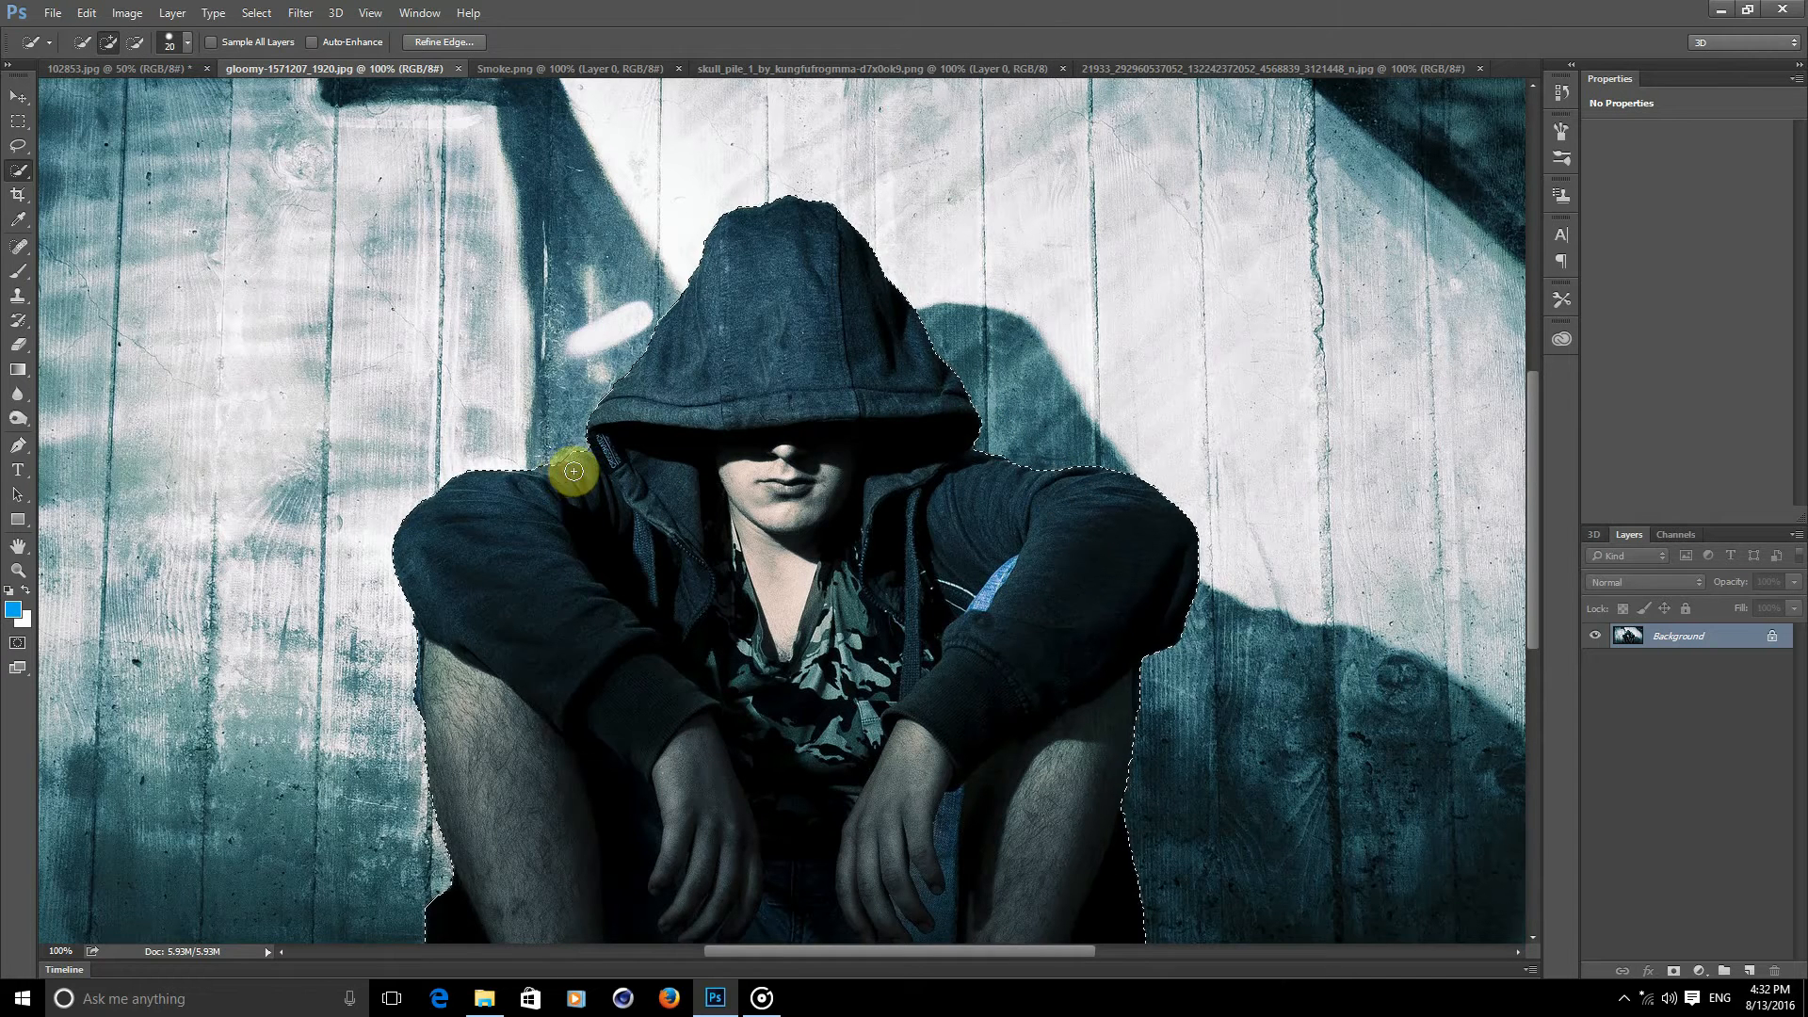
pyautogui.scroll(-5, 719, 416)
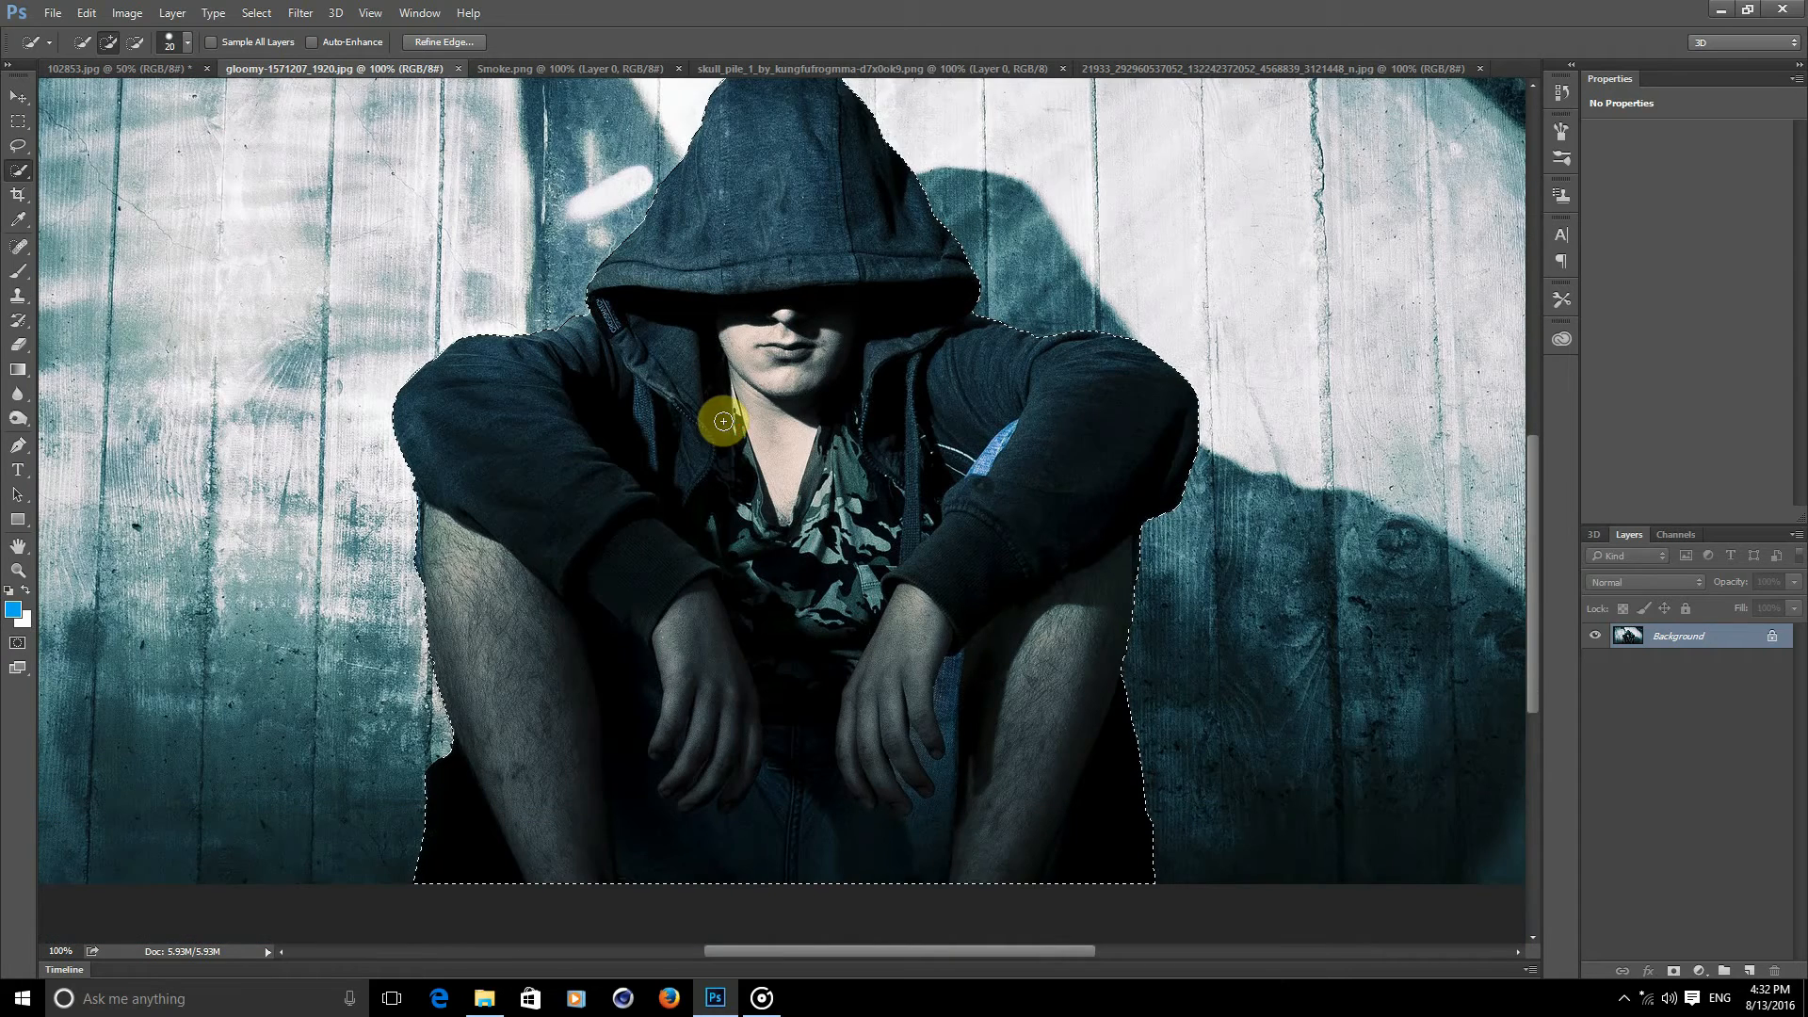
pyautogui.scroll(1, 723, 421)
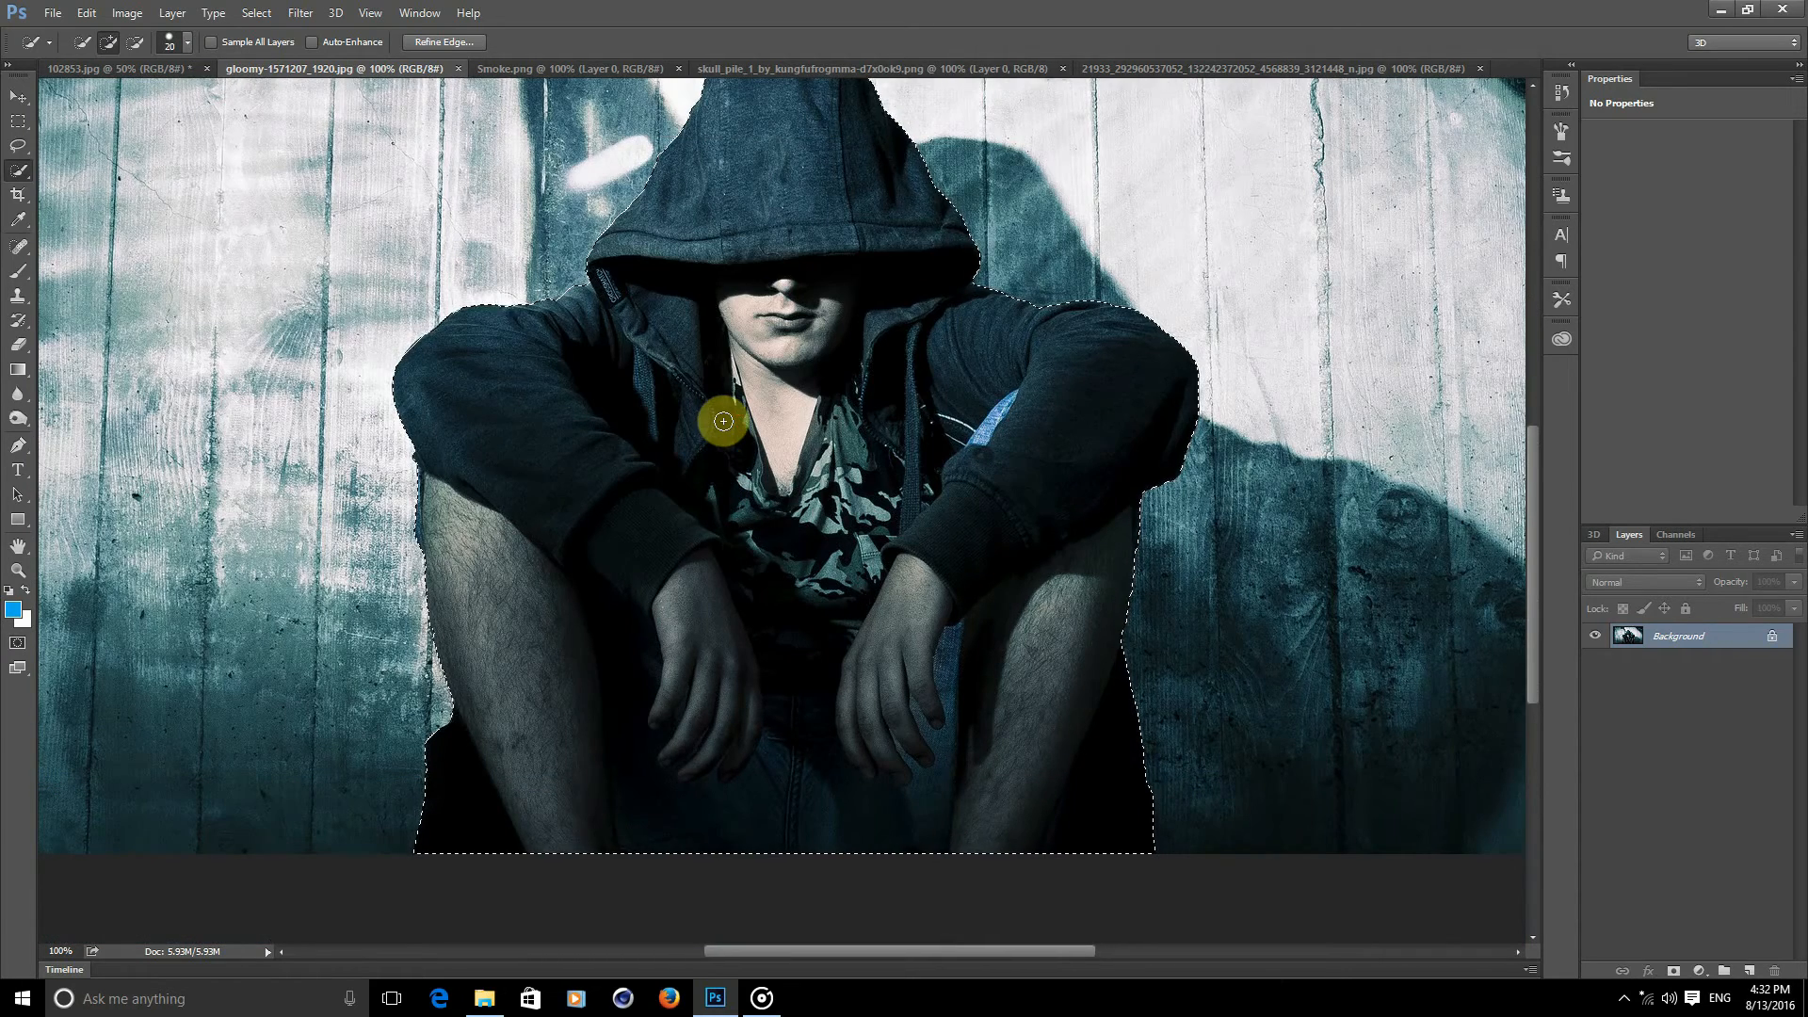
pyautogui.hotkey('ctrl', '-')
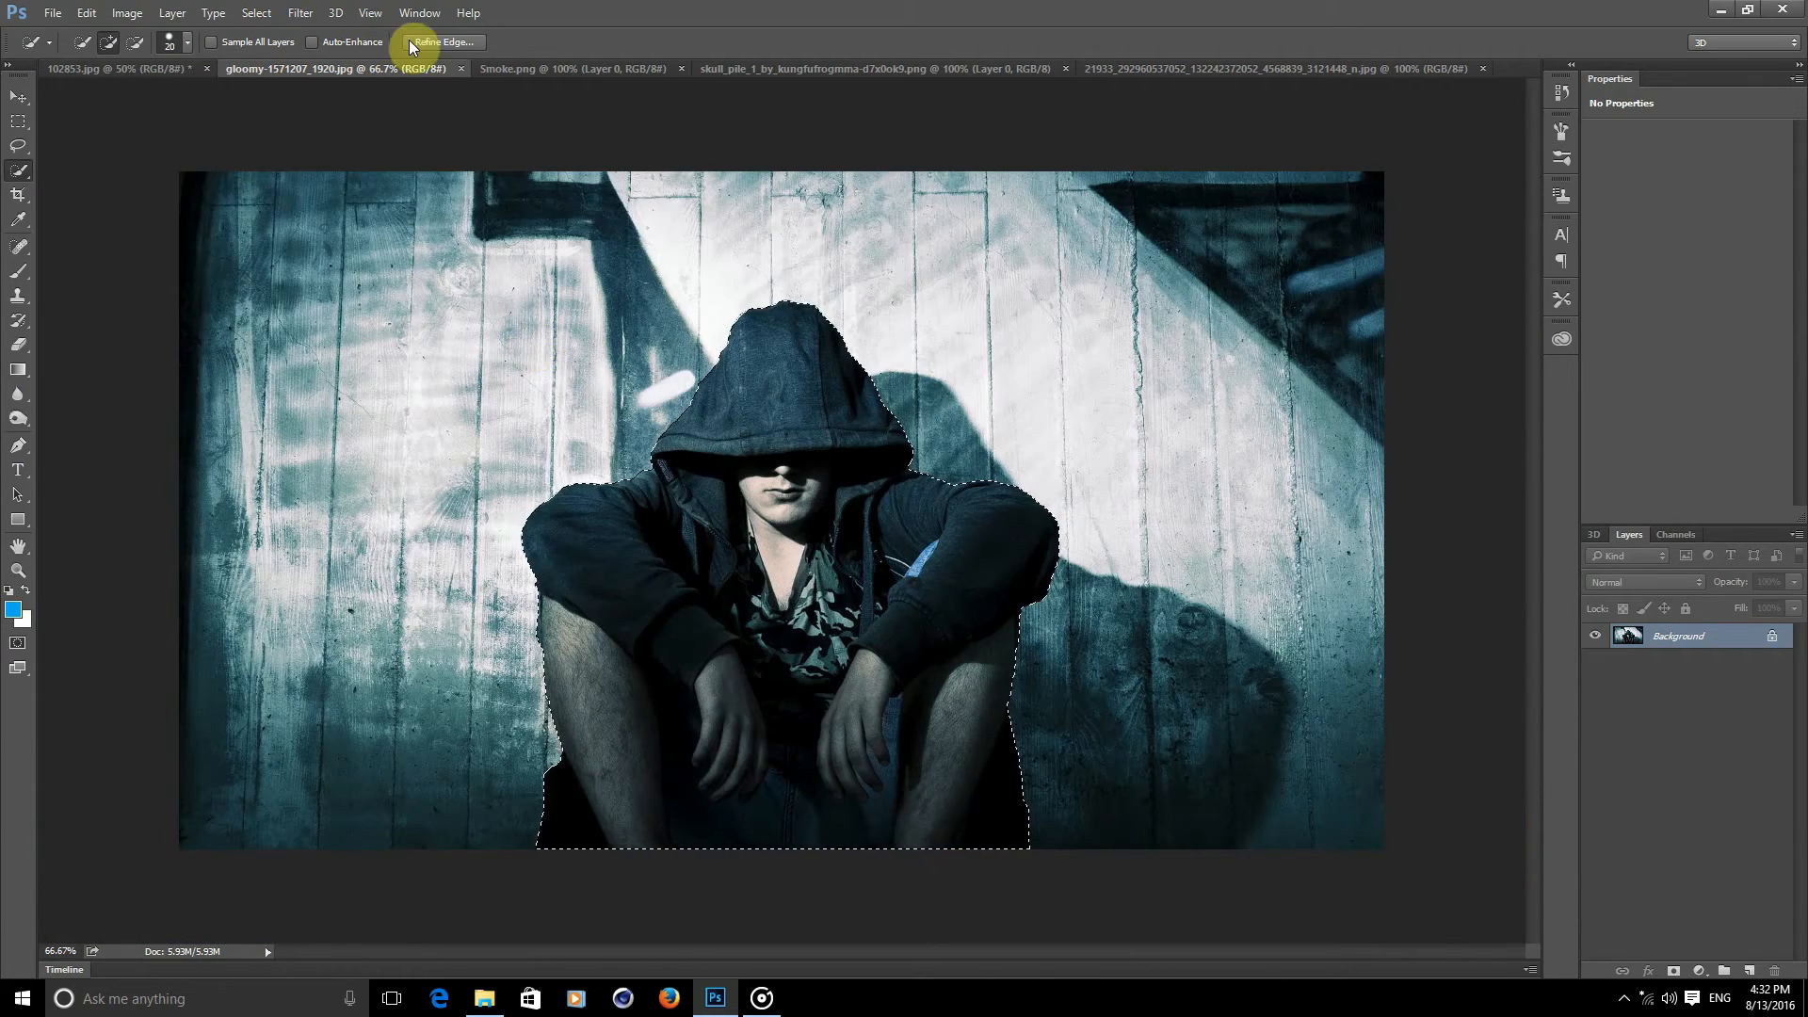
# Refine the selection edge with Smart Radius 0.5 px, Smooth 5, Feather 1.0 px and Shift Edge -3%, output to a new layer with layer mask.
pyautogui.click(424, 42)
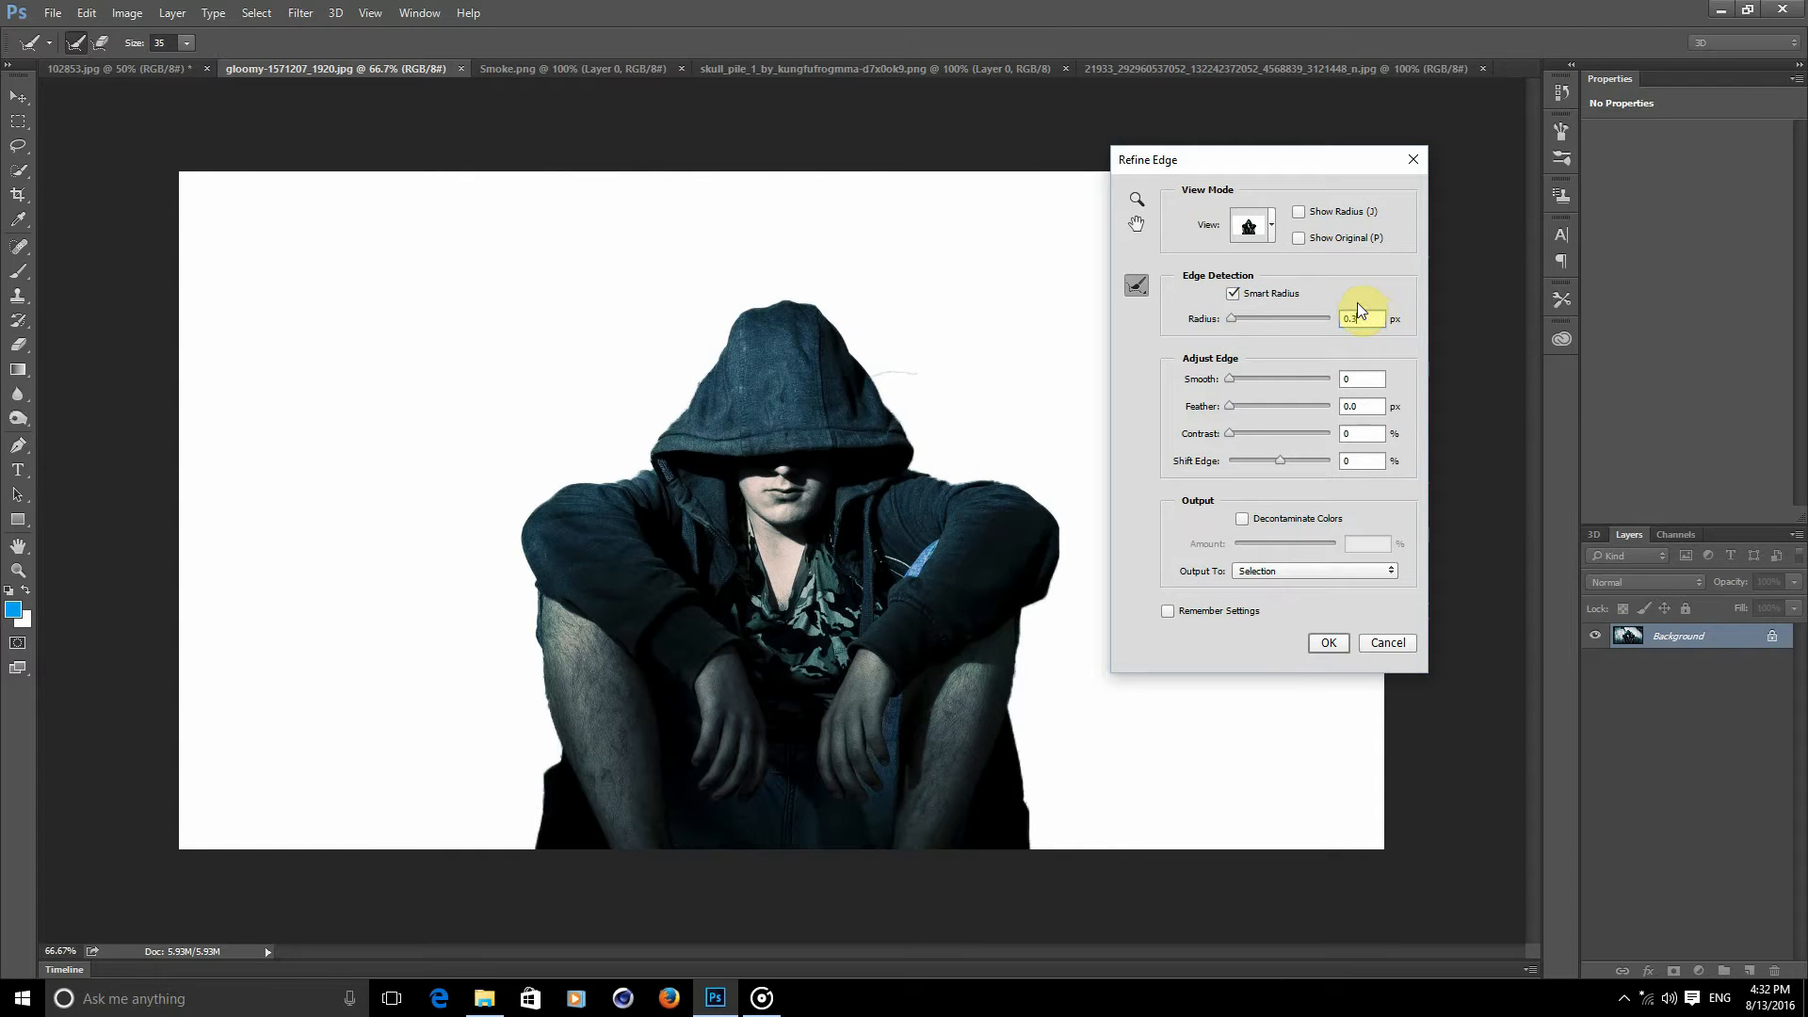
pyautogui.write('5')
pyautogui.moveTo(1232, 405); pyautogui.dragTo(1234, 405)
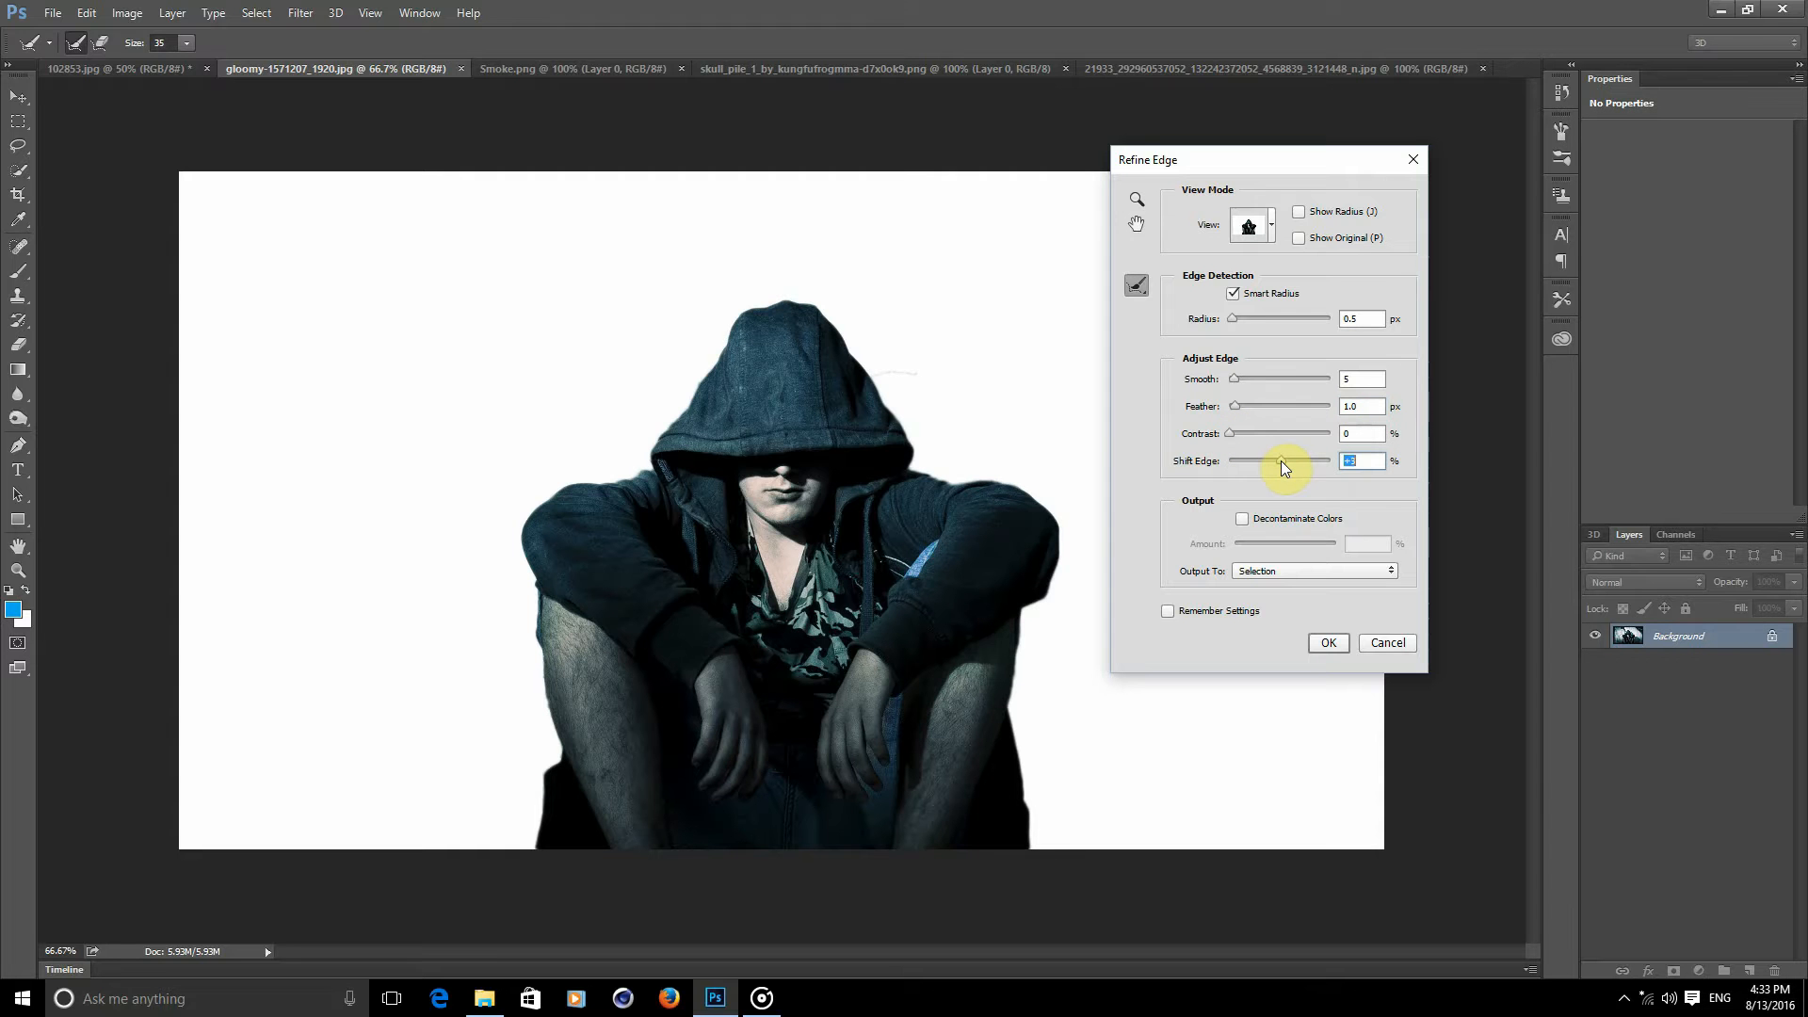
pyautogui.click(1320, 571)
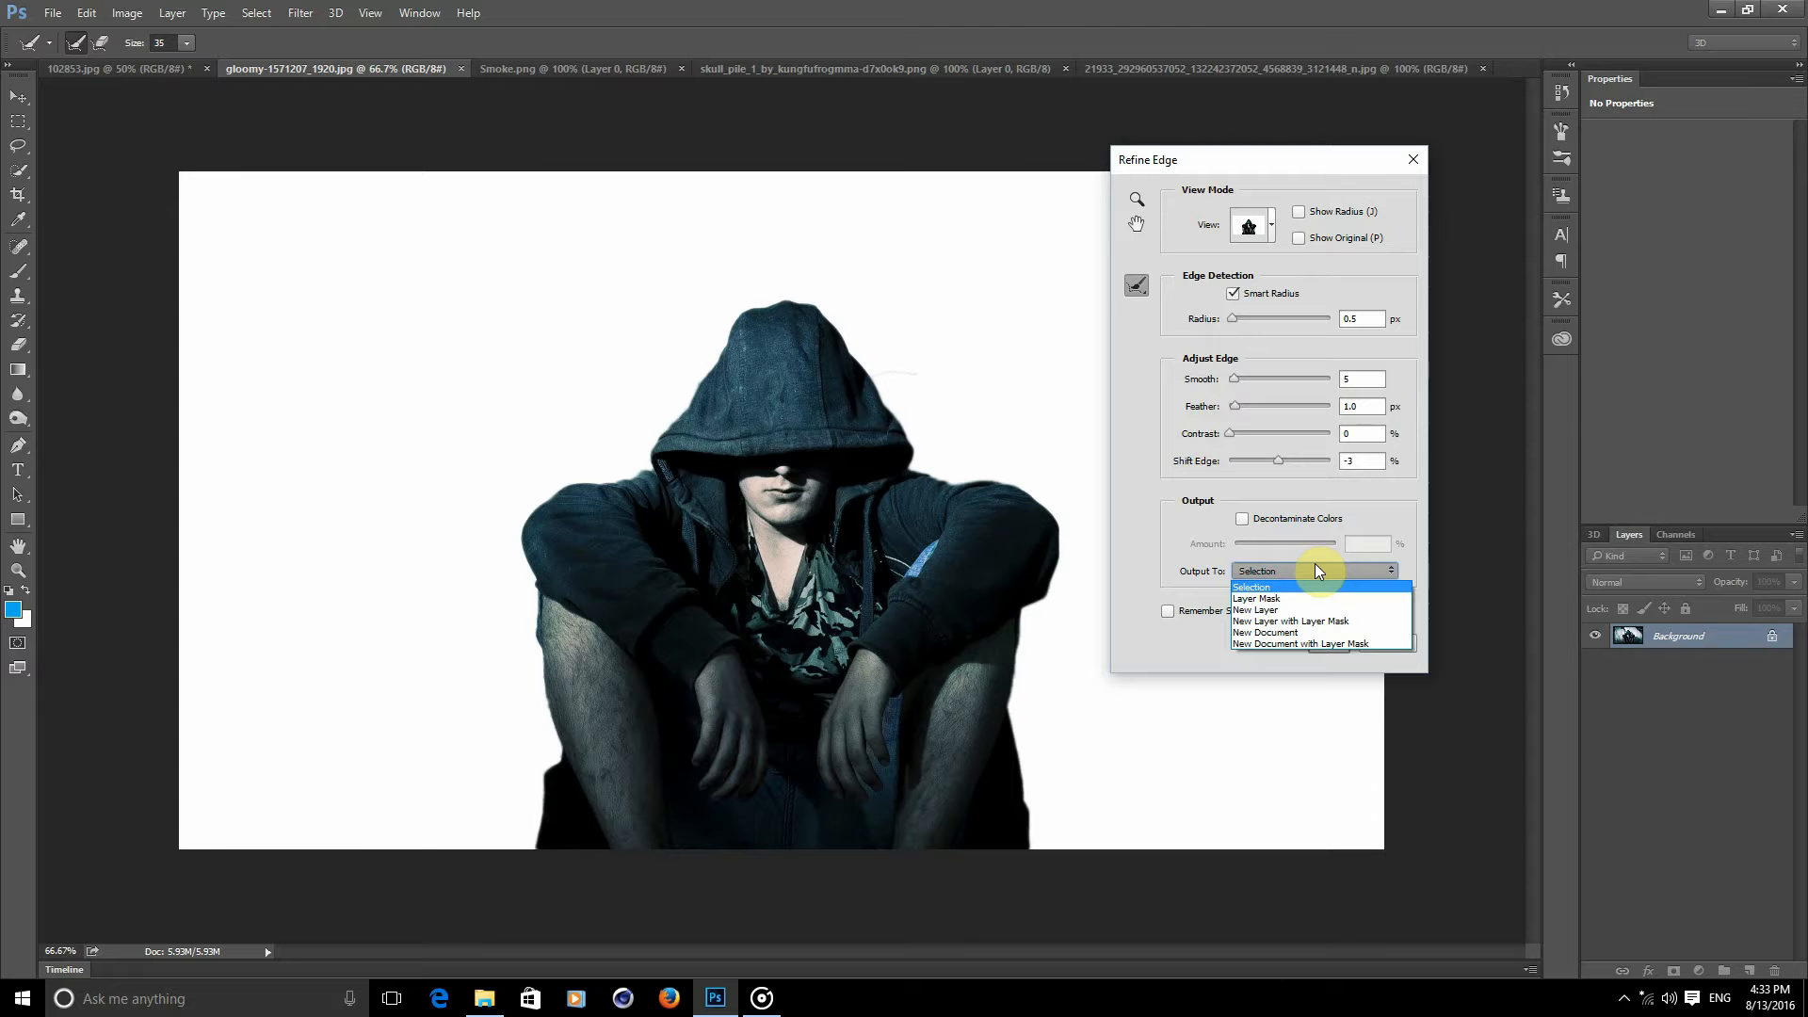
pyautogui.click(1318, 621)
pyautogui.click(1329, 643)
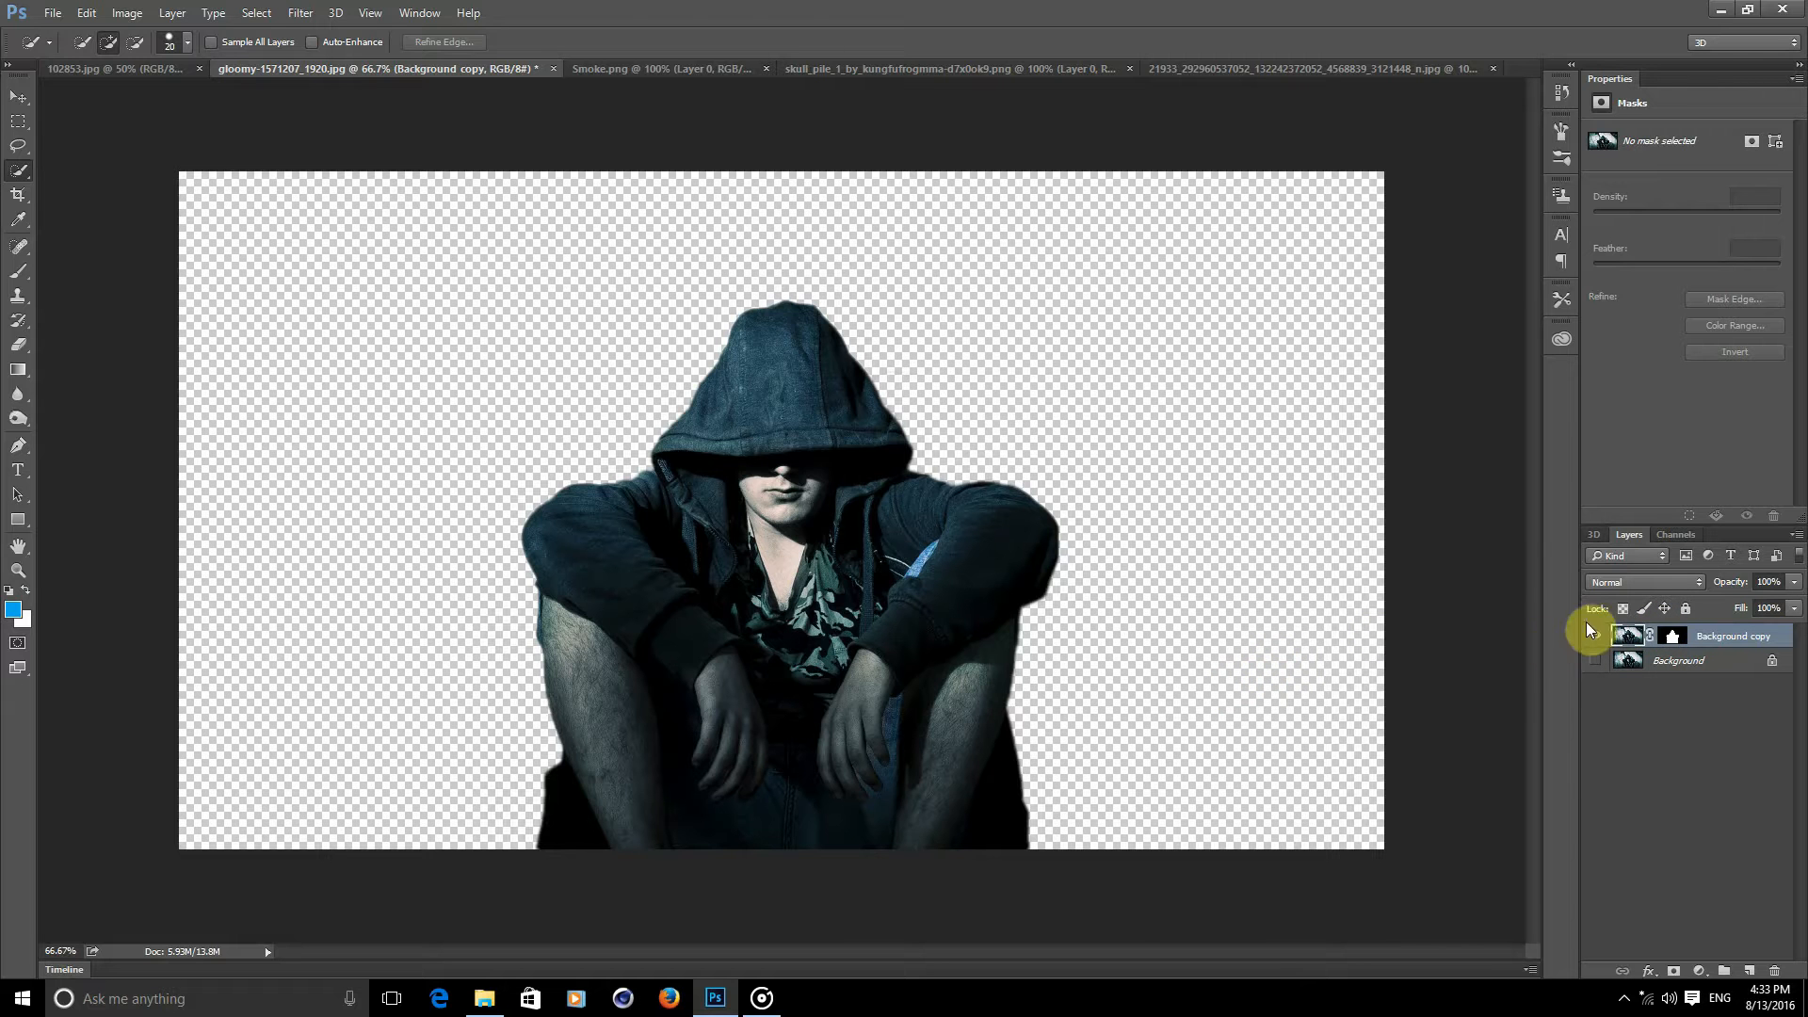
# Try painting white on the cutout's layer mask beside the man's lower leg, and revert the document to the Refine Edge state.
pyautogui.click(1673, 636)
pyautogui.press('d')
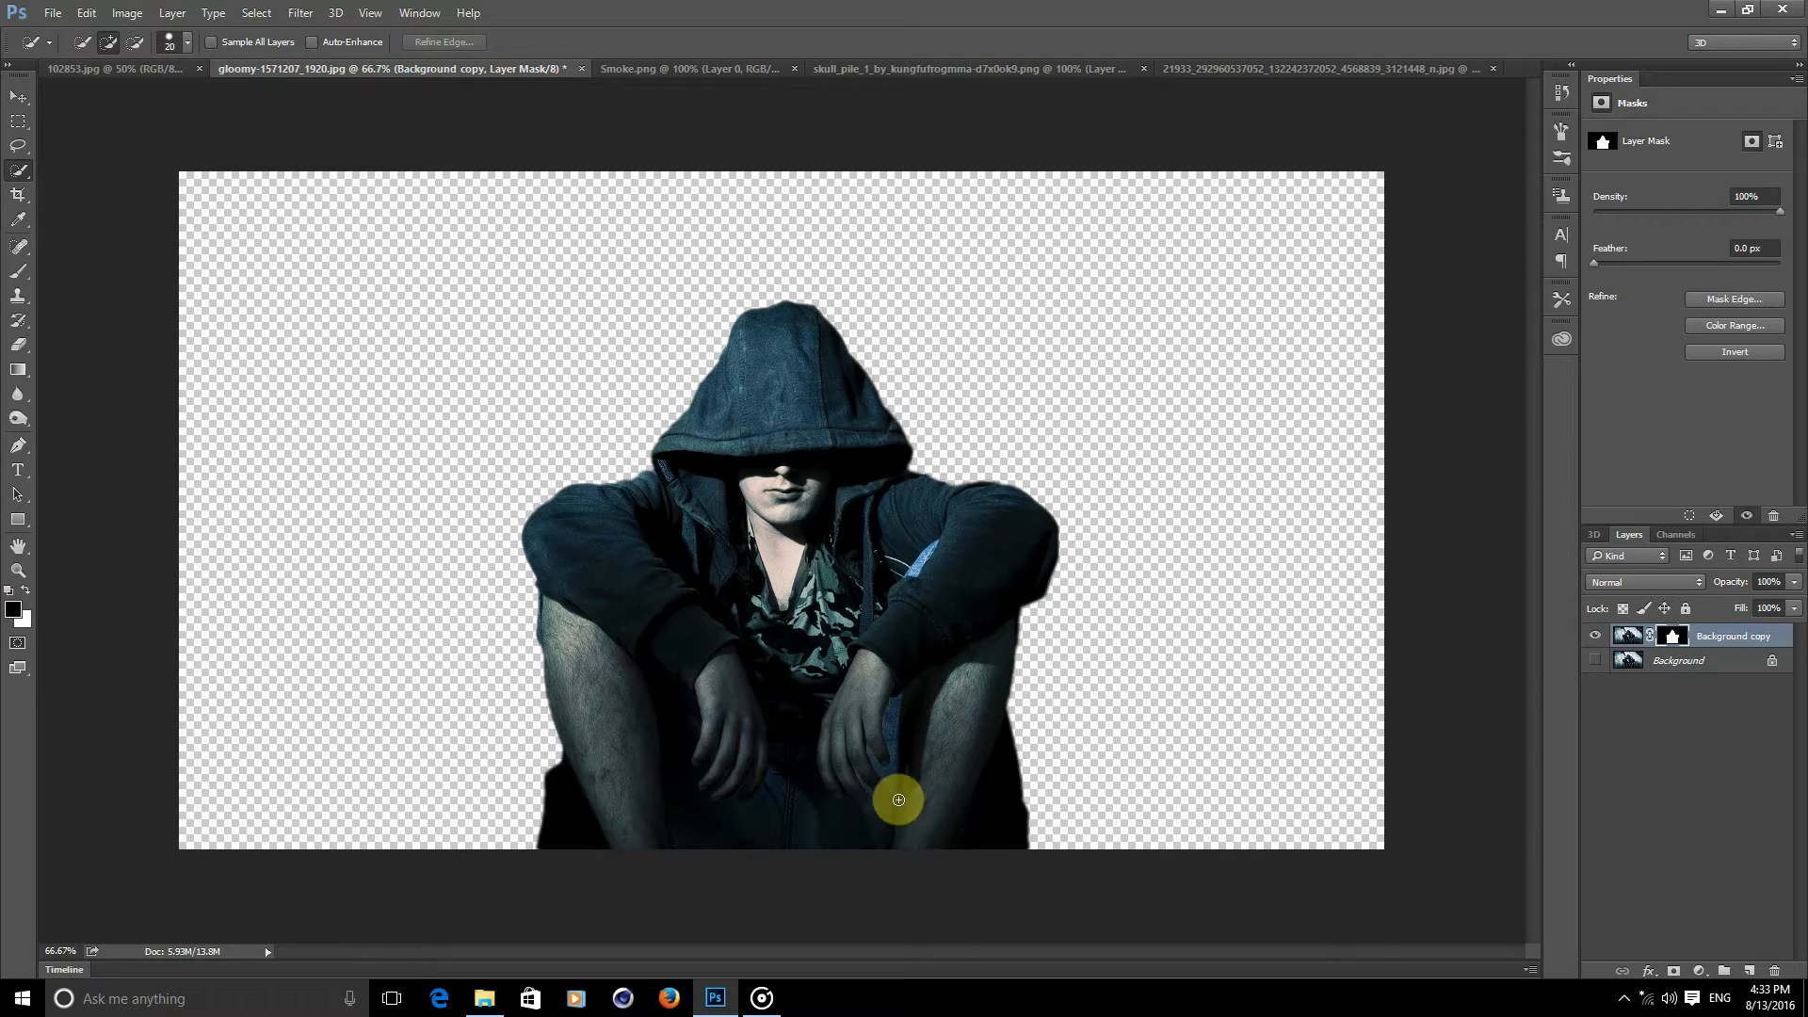
pyautogui.press('b')
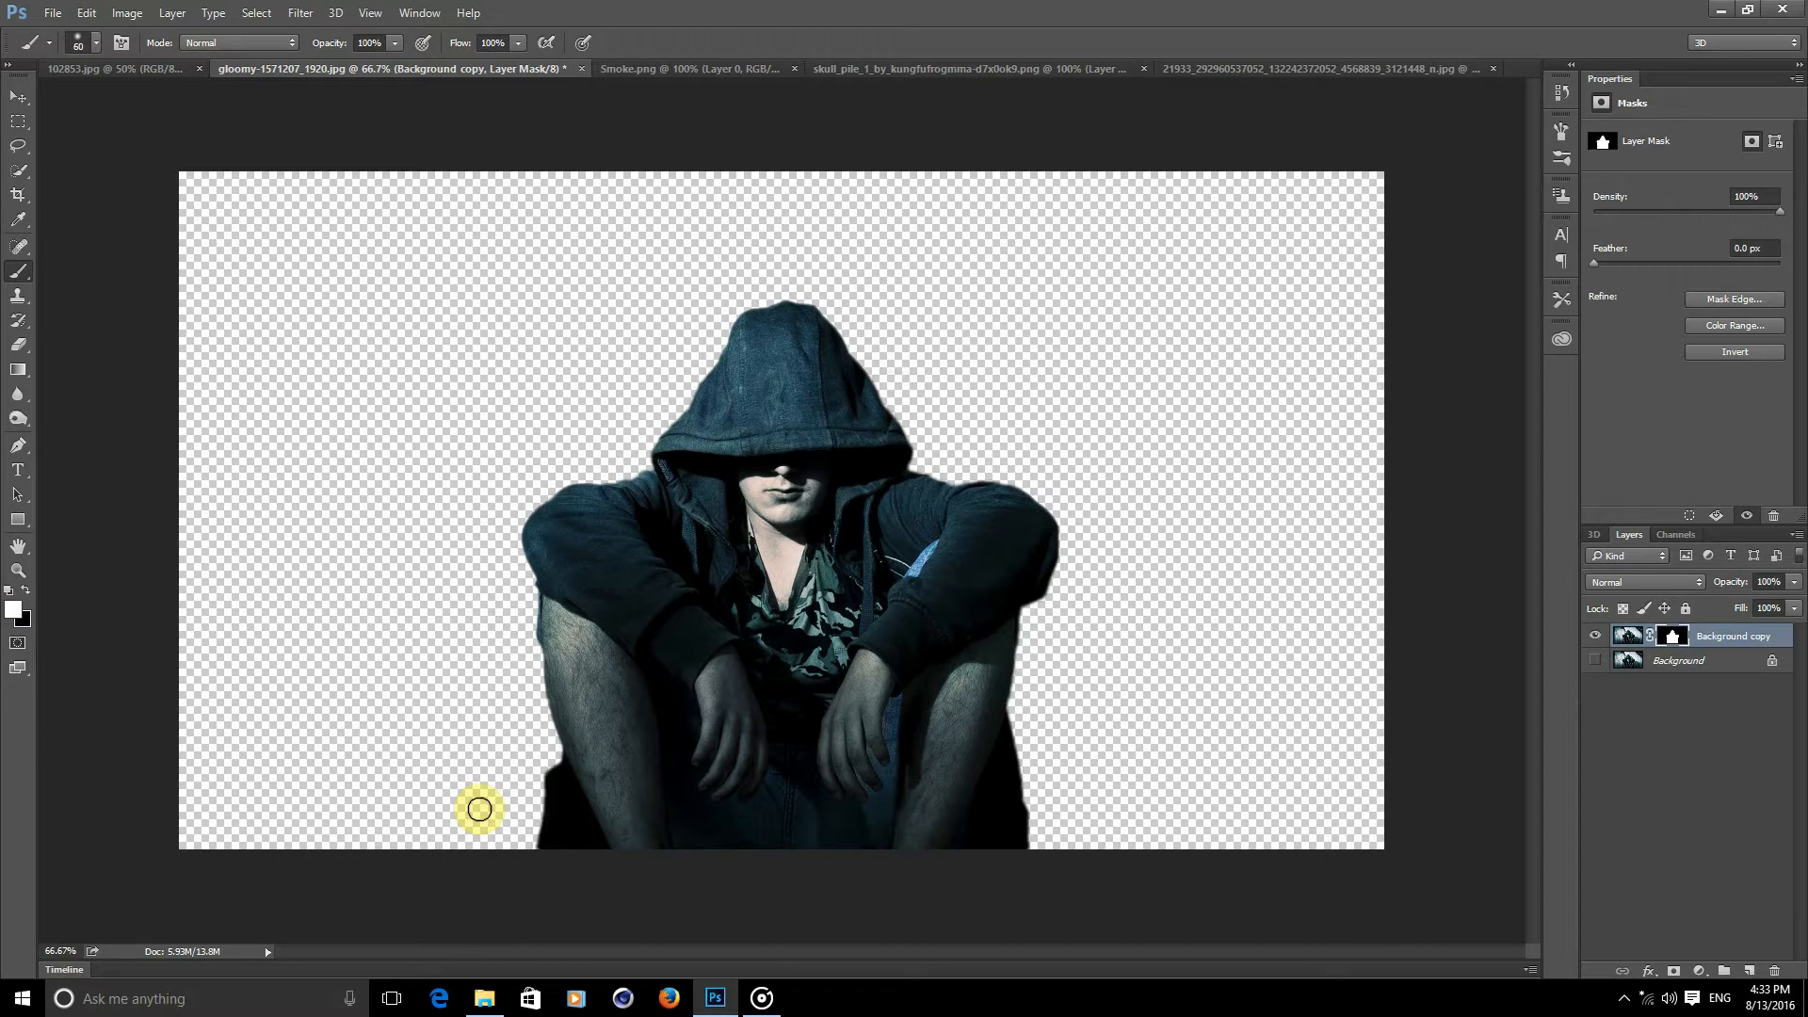
pyautogui.moveTo(524, 843)
pyautogui.mouseDown()
pyautogui.moveTo(512, 823)
pyautogui.moveTo(541, 754)
pyautogui.mouseUp()
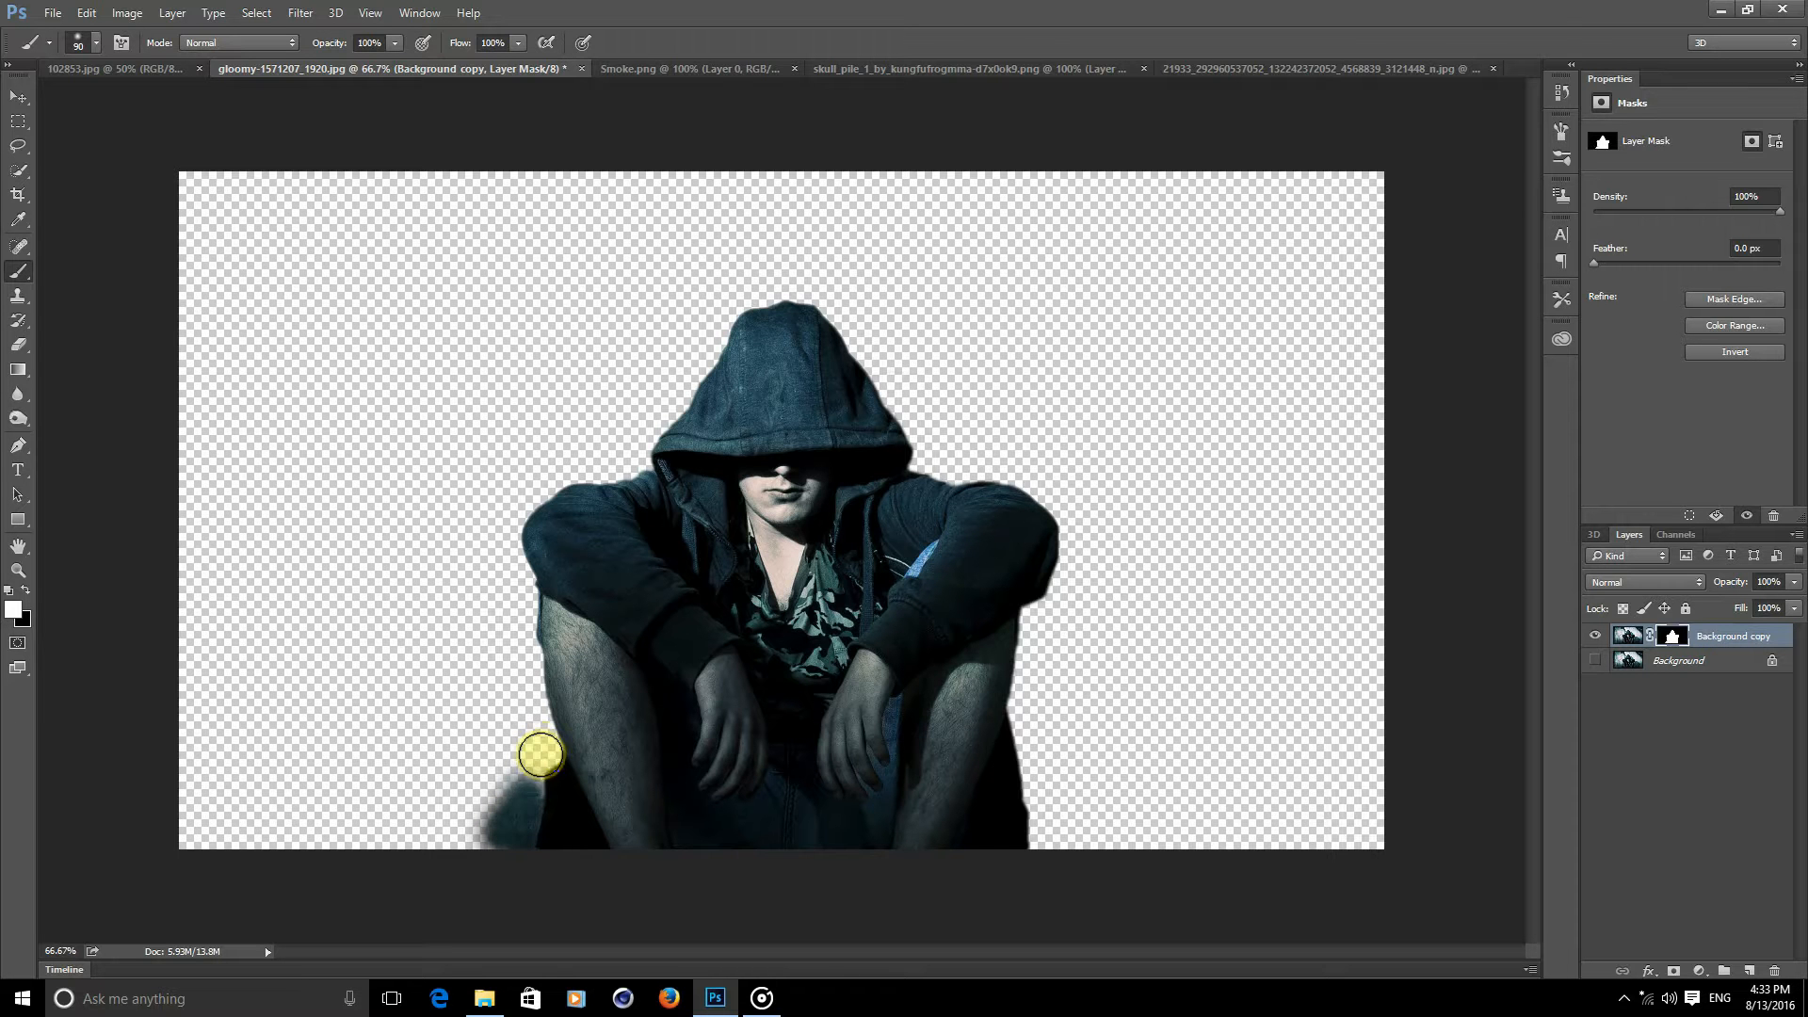
pyautogui.click(1561, 93)
pyautogui.click(1448, 133)
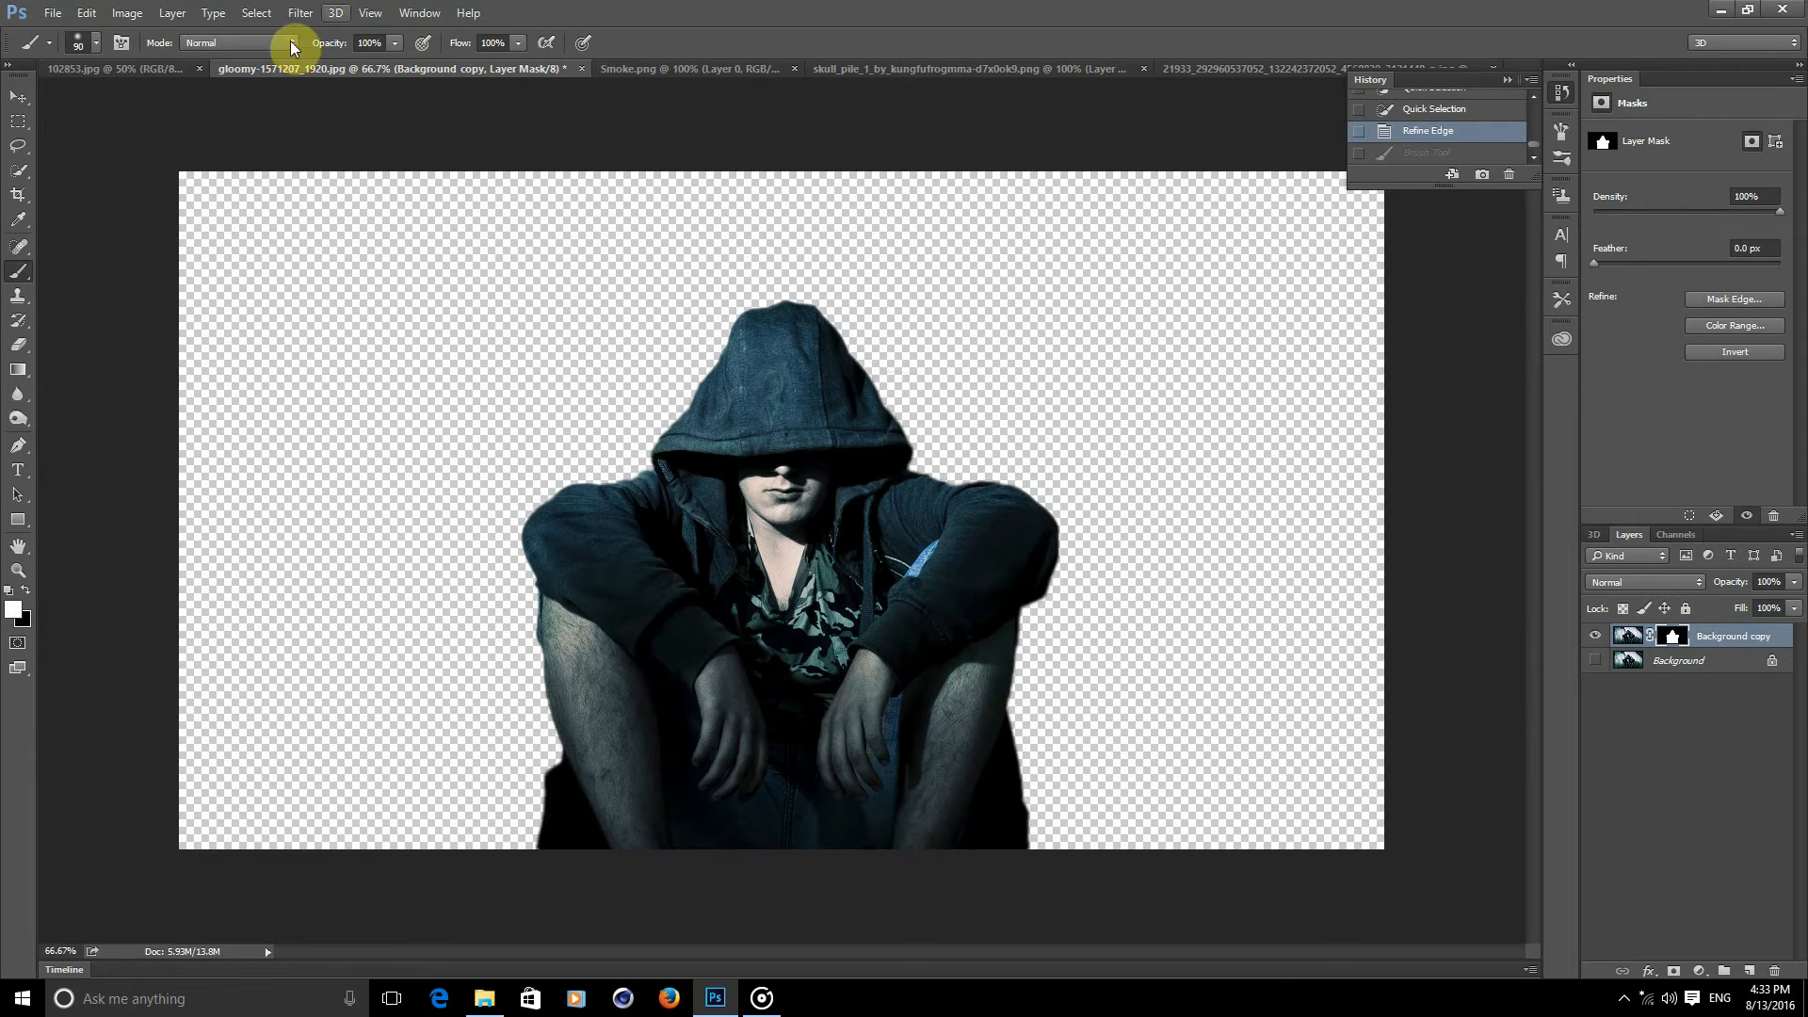
# Copy the whole wolf landscape from 102853.jpg and paste it into the gloomy image between the masked man and the Background layer.
pyautogui.click(128, 69)
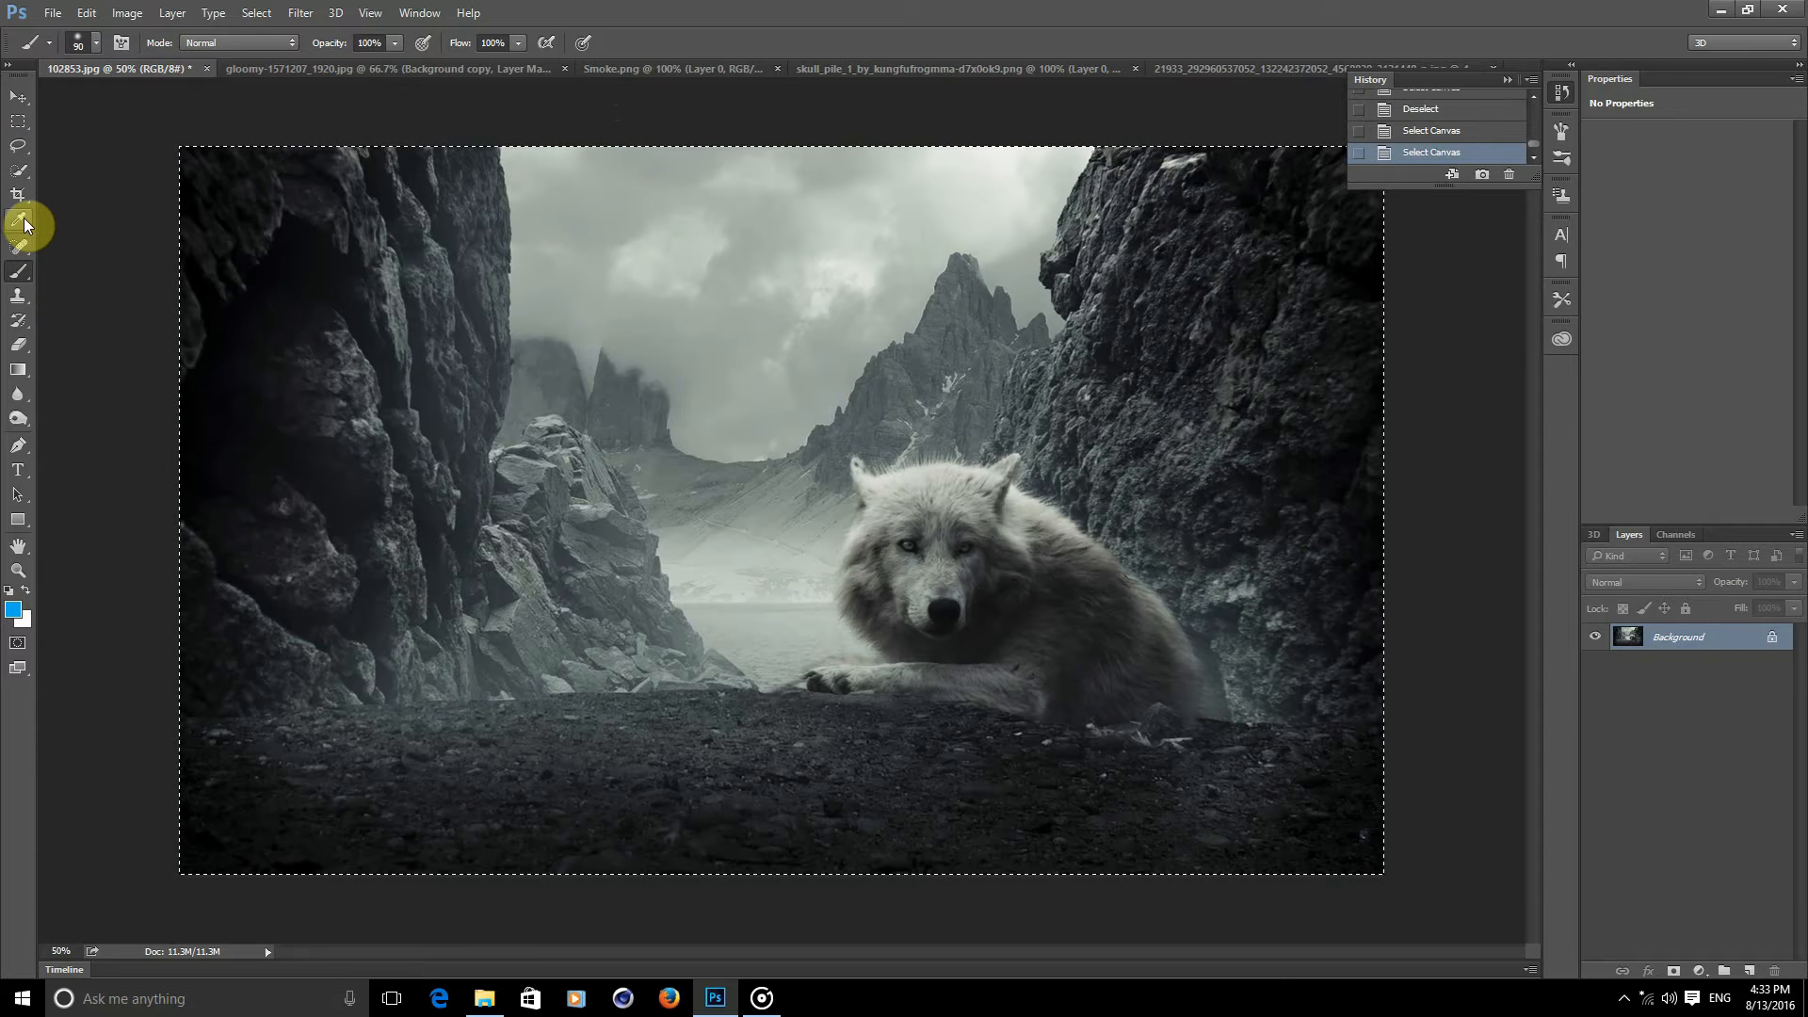
pyautogui.hotkey('ctrl', 'd')
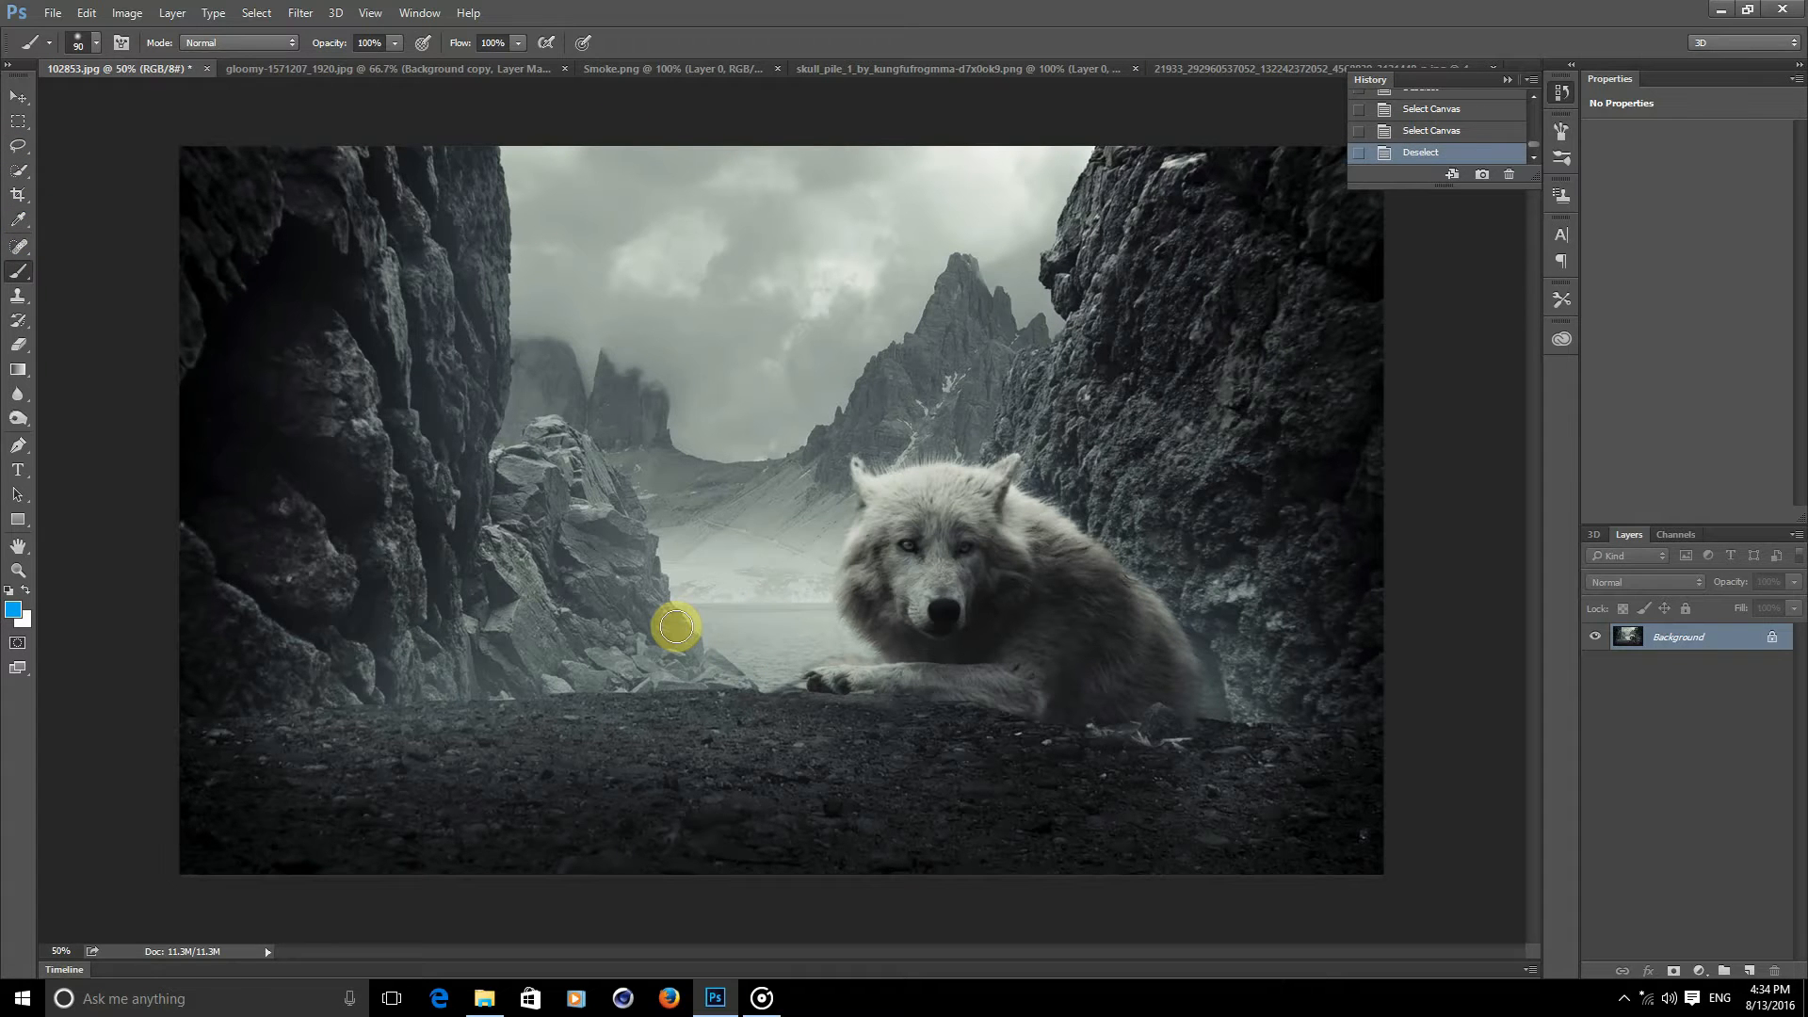
pyautogui.hotkey('ctrl', 'a')
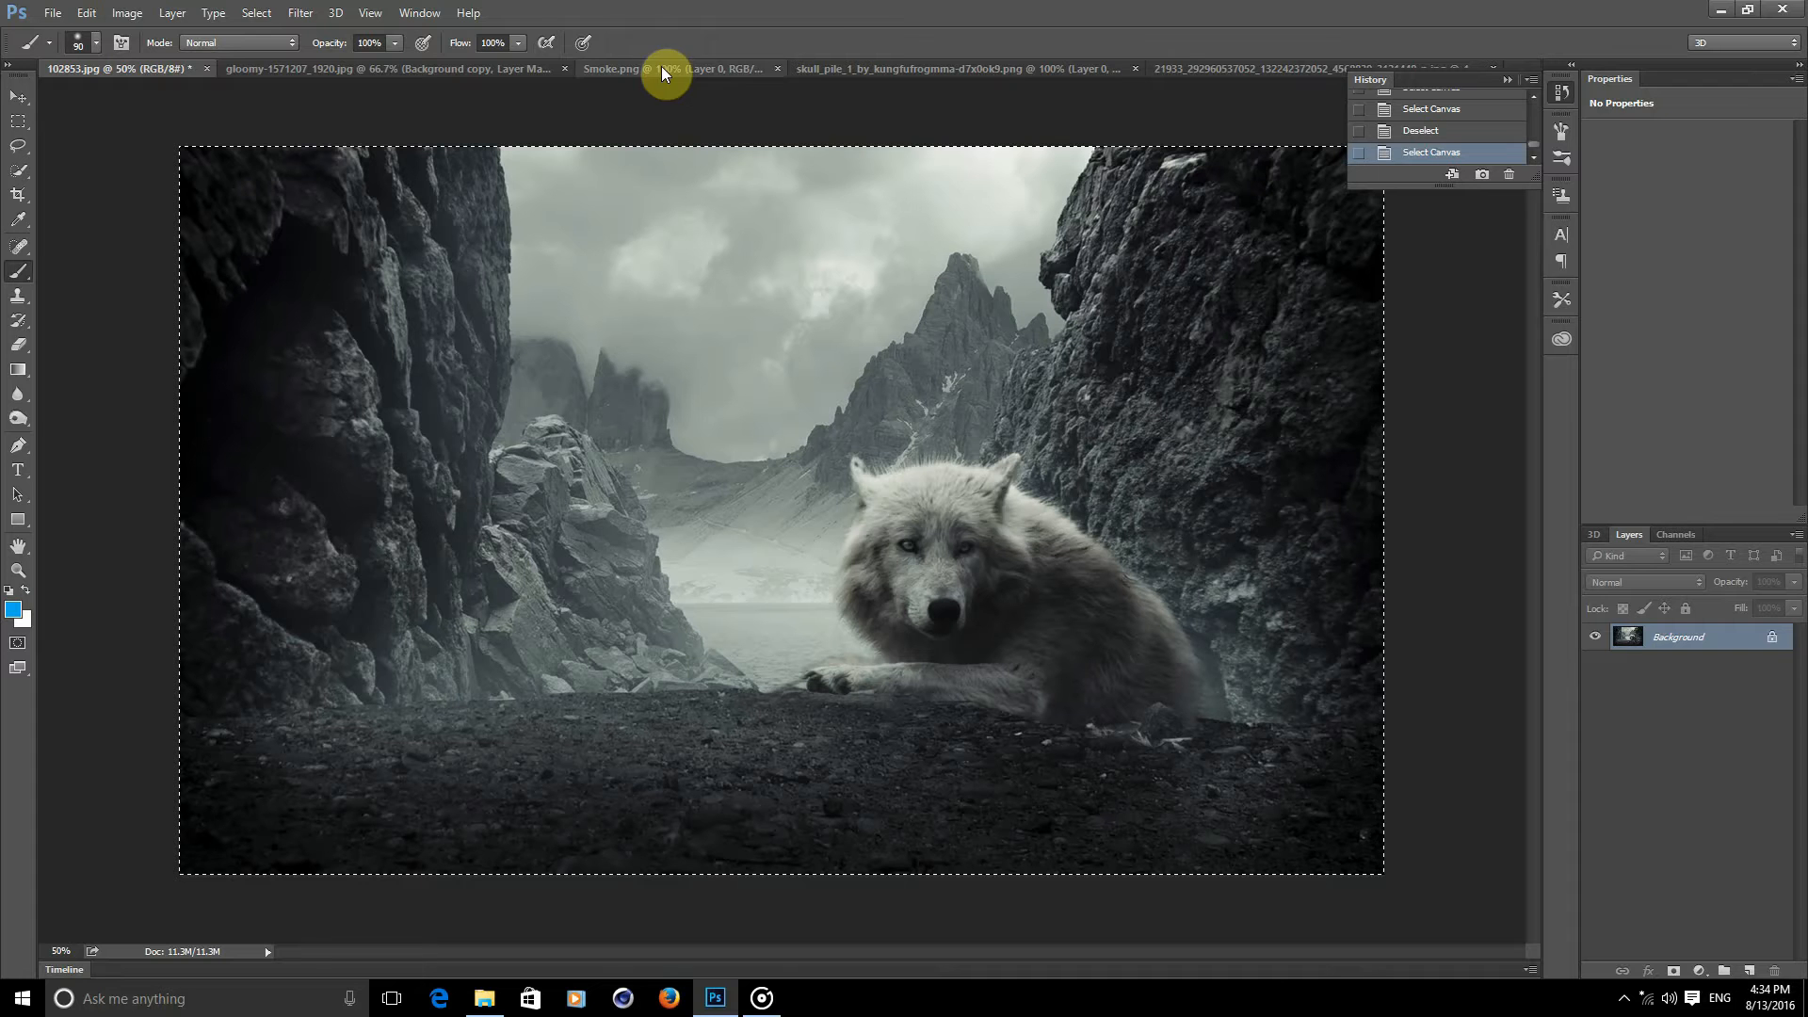
pyautogui.click(421, 68)
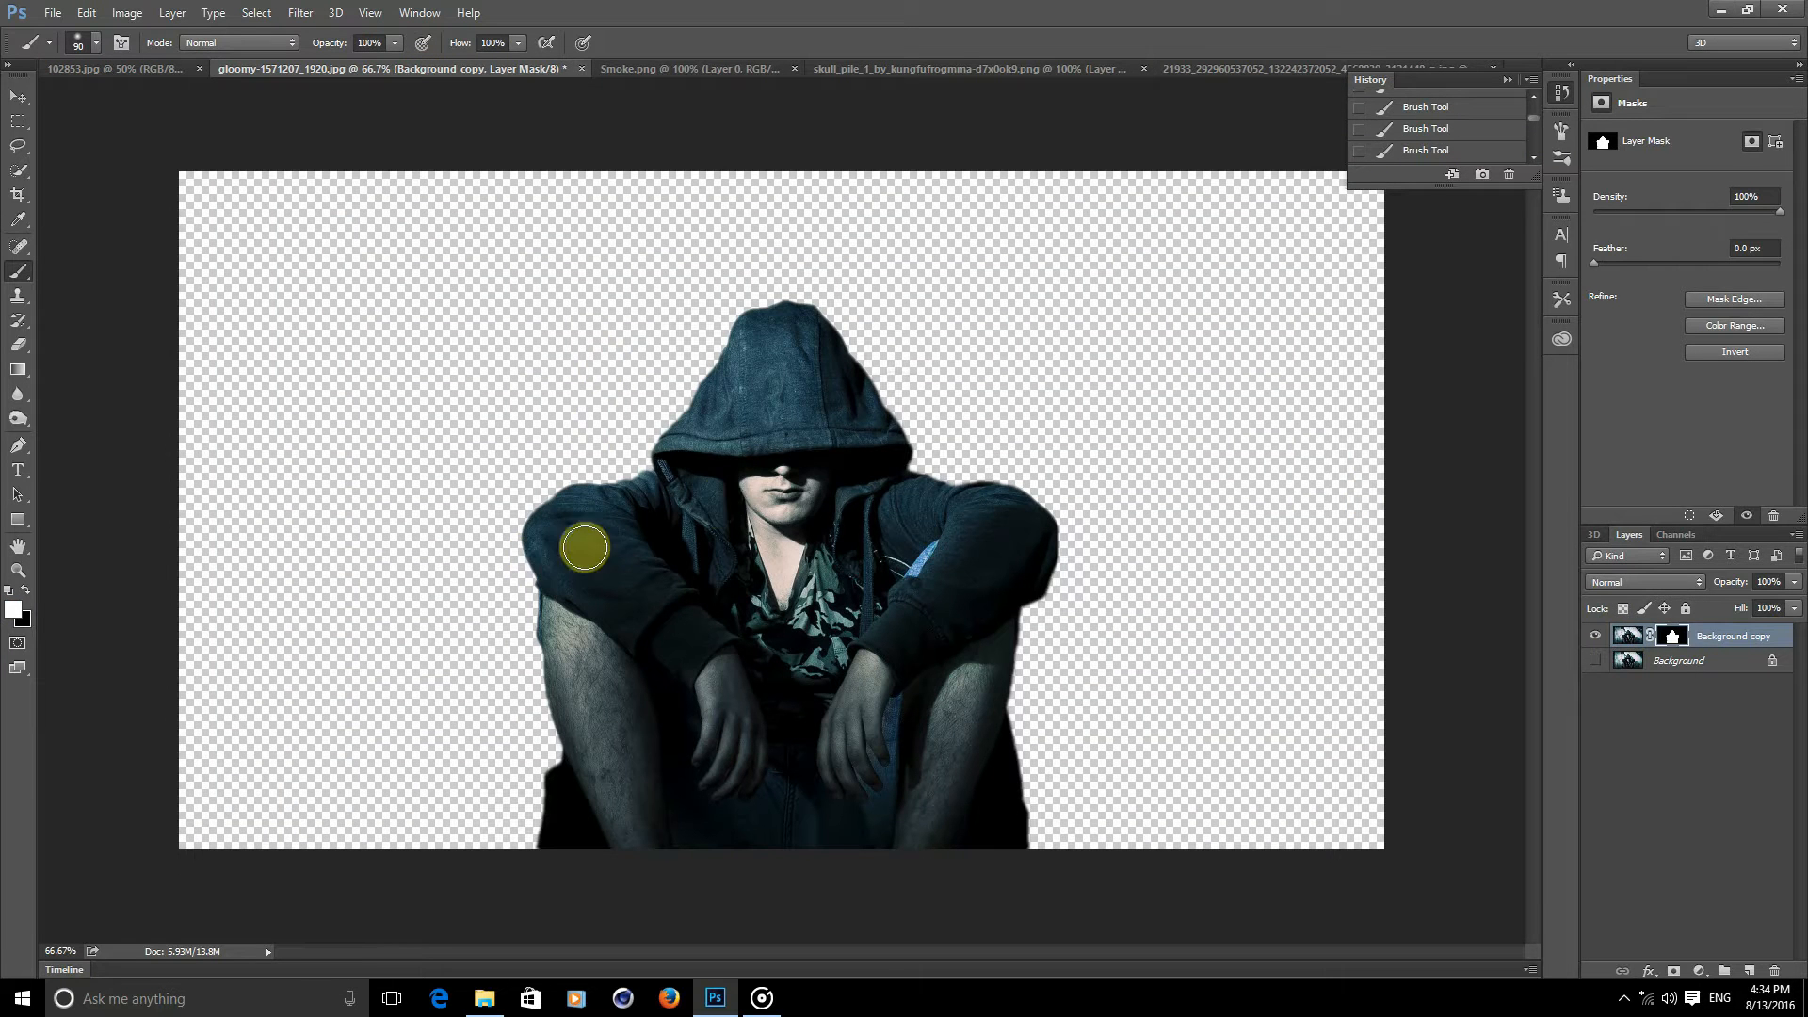
pyautogui.click(1681, 668)
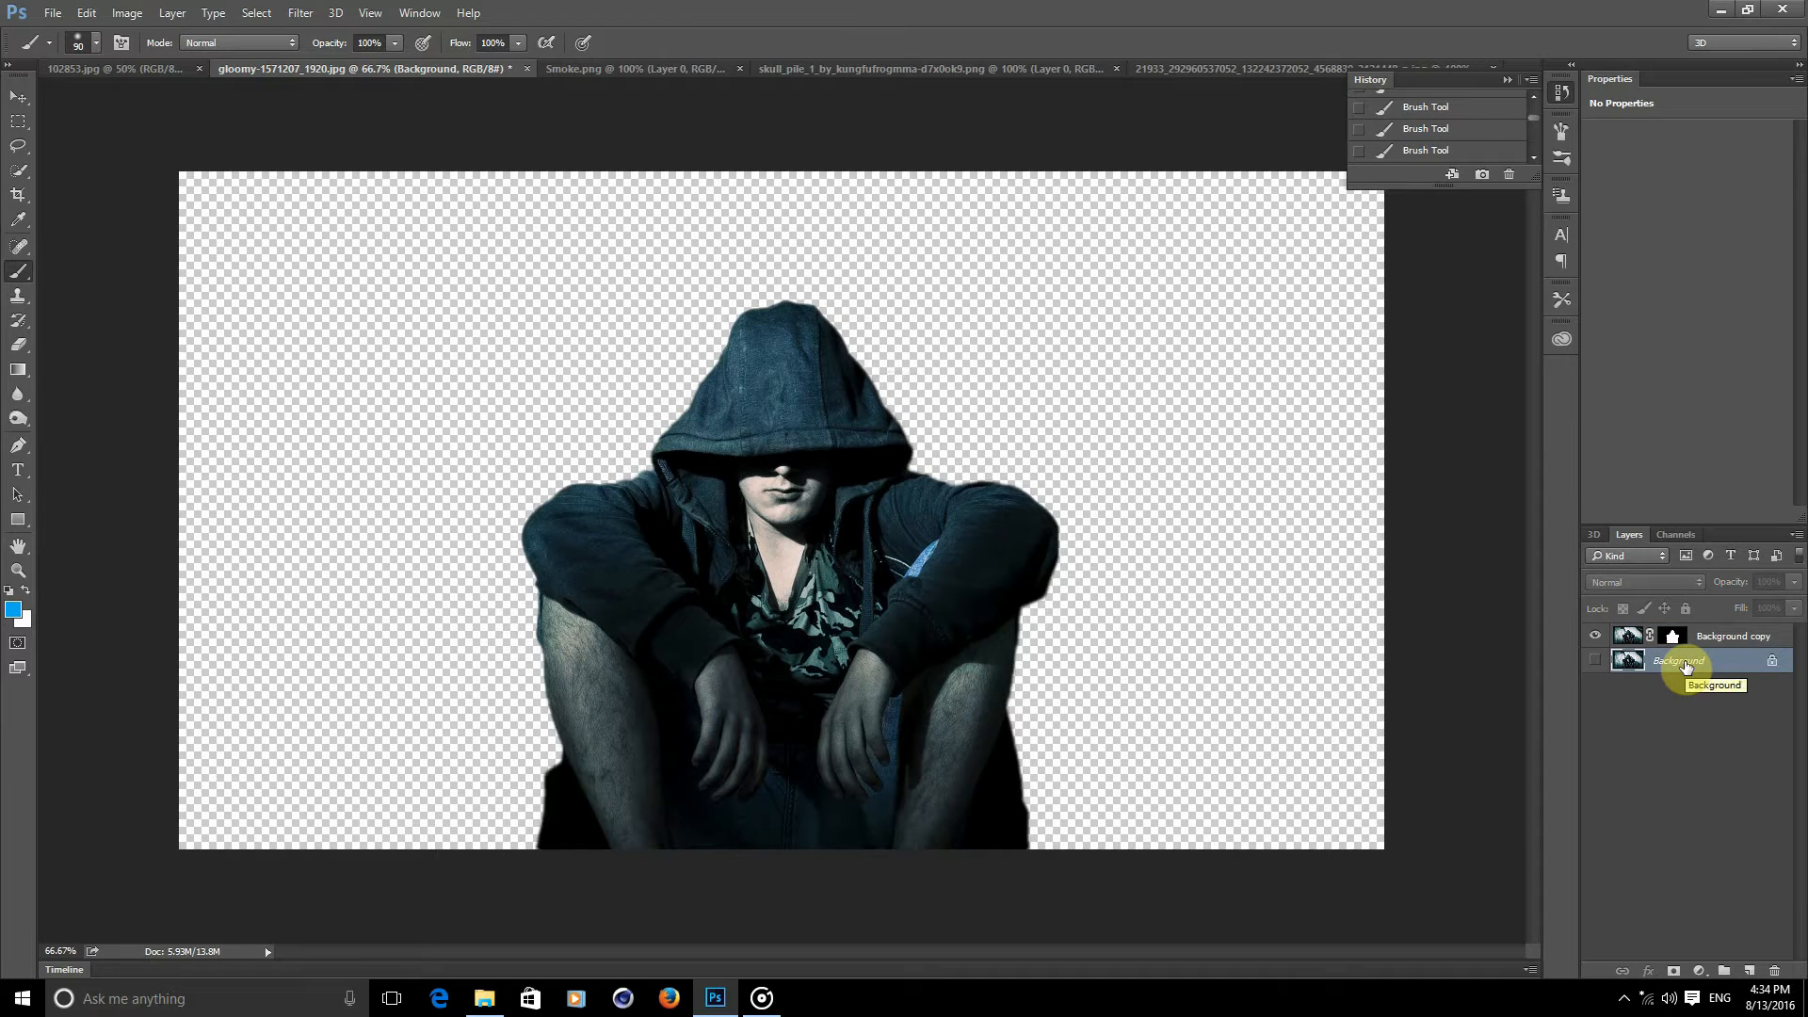
pyautogui.hotkey('ctrl', 'v')
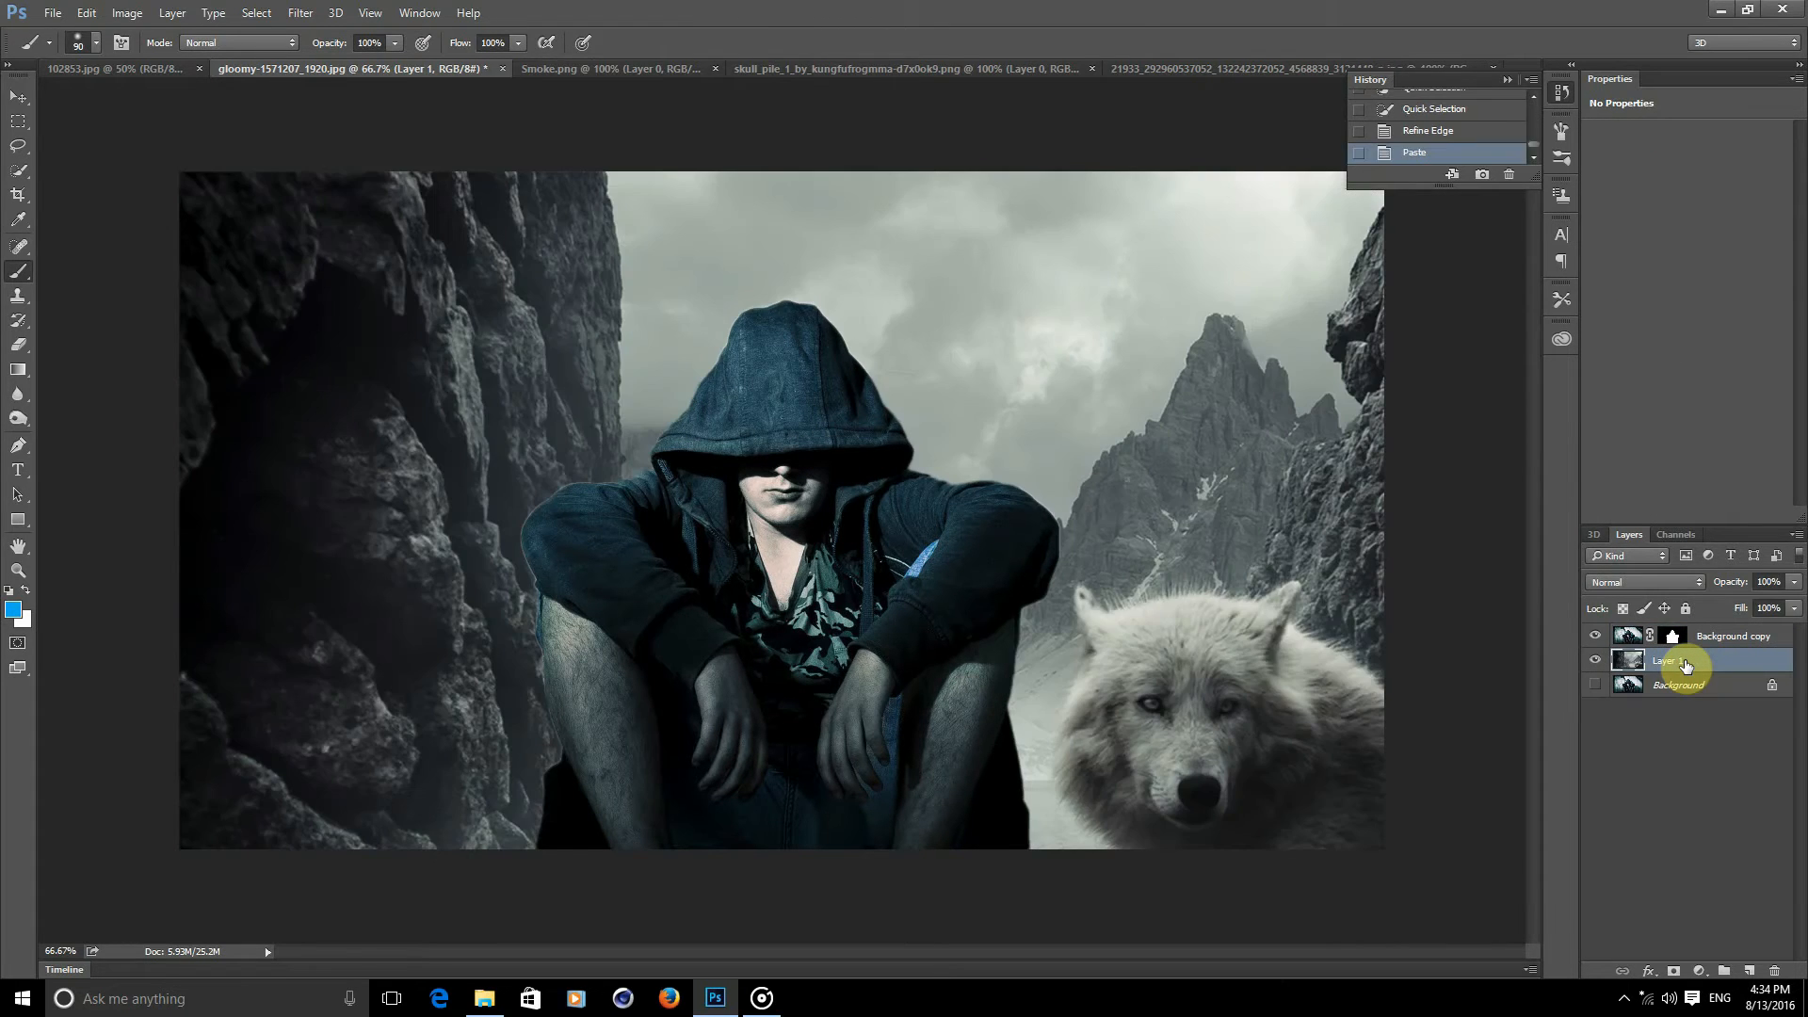
# Scale the pasted wolf landscape down to about 87.5% from its lower outer corner and apply the transform.
pyautogui.hotkey('ctrl', '-')
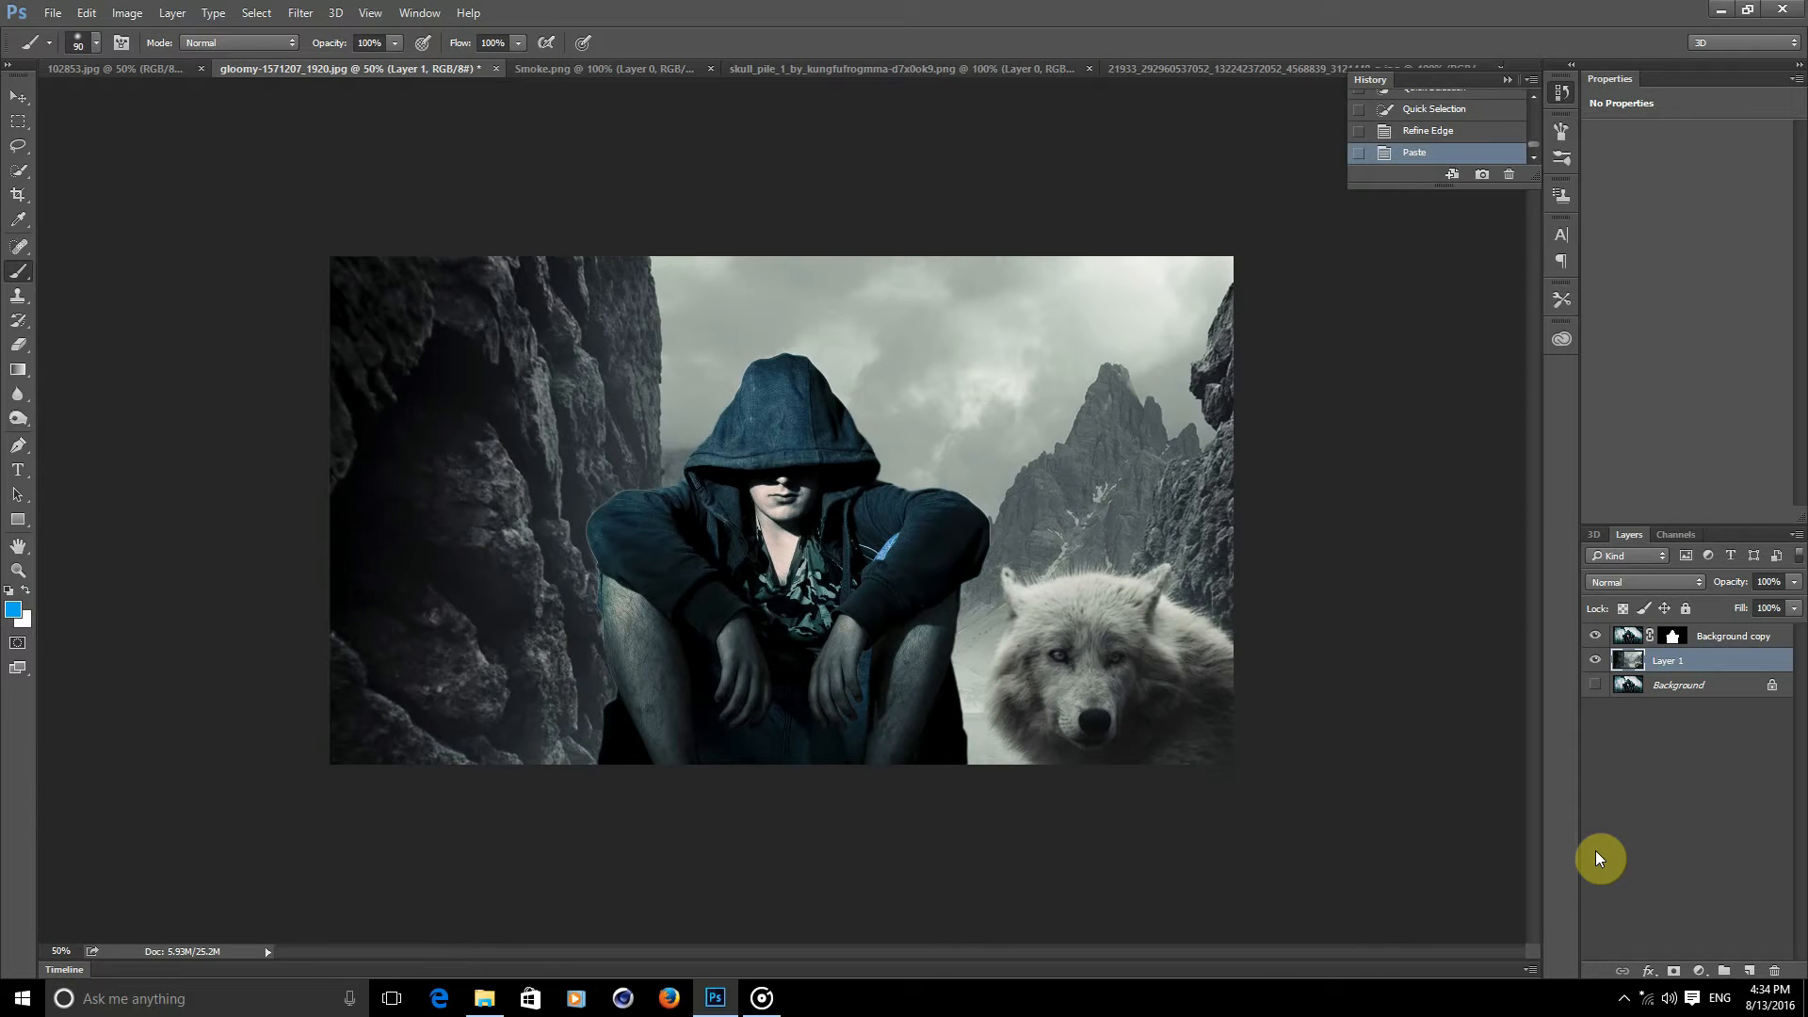
pyautogui.hotkey('ctrl', 't')
pyautogui.hotkey('ctrl', '-')
pyautogui.hotkey('ctrl', '-')
pyautogui.hotkey('ctrl', '-')
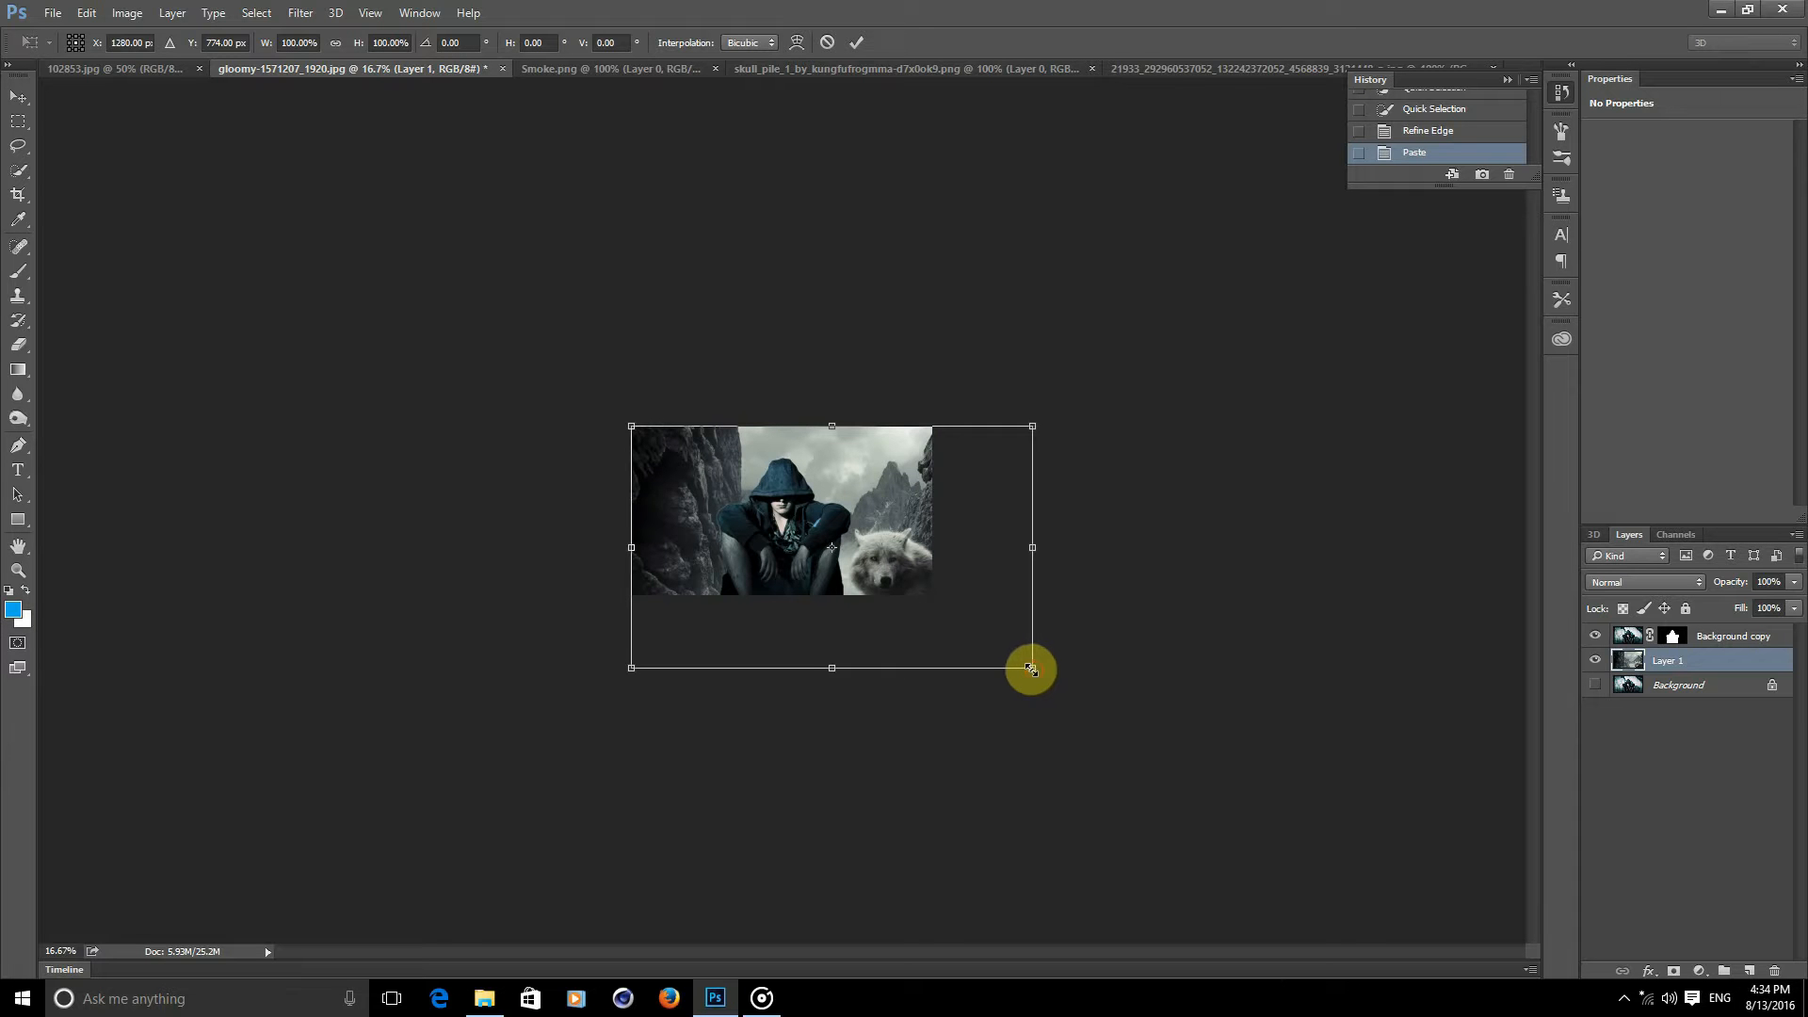
pyautogui.moveTo(1032, 668); pyautogui.dragTo(986, 636)
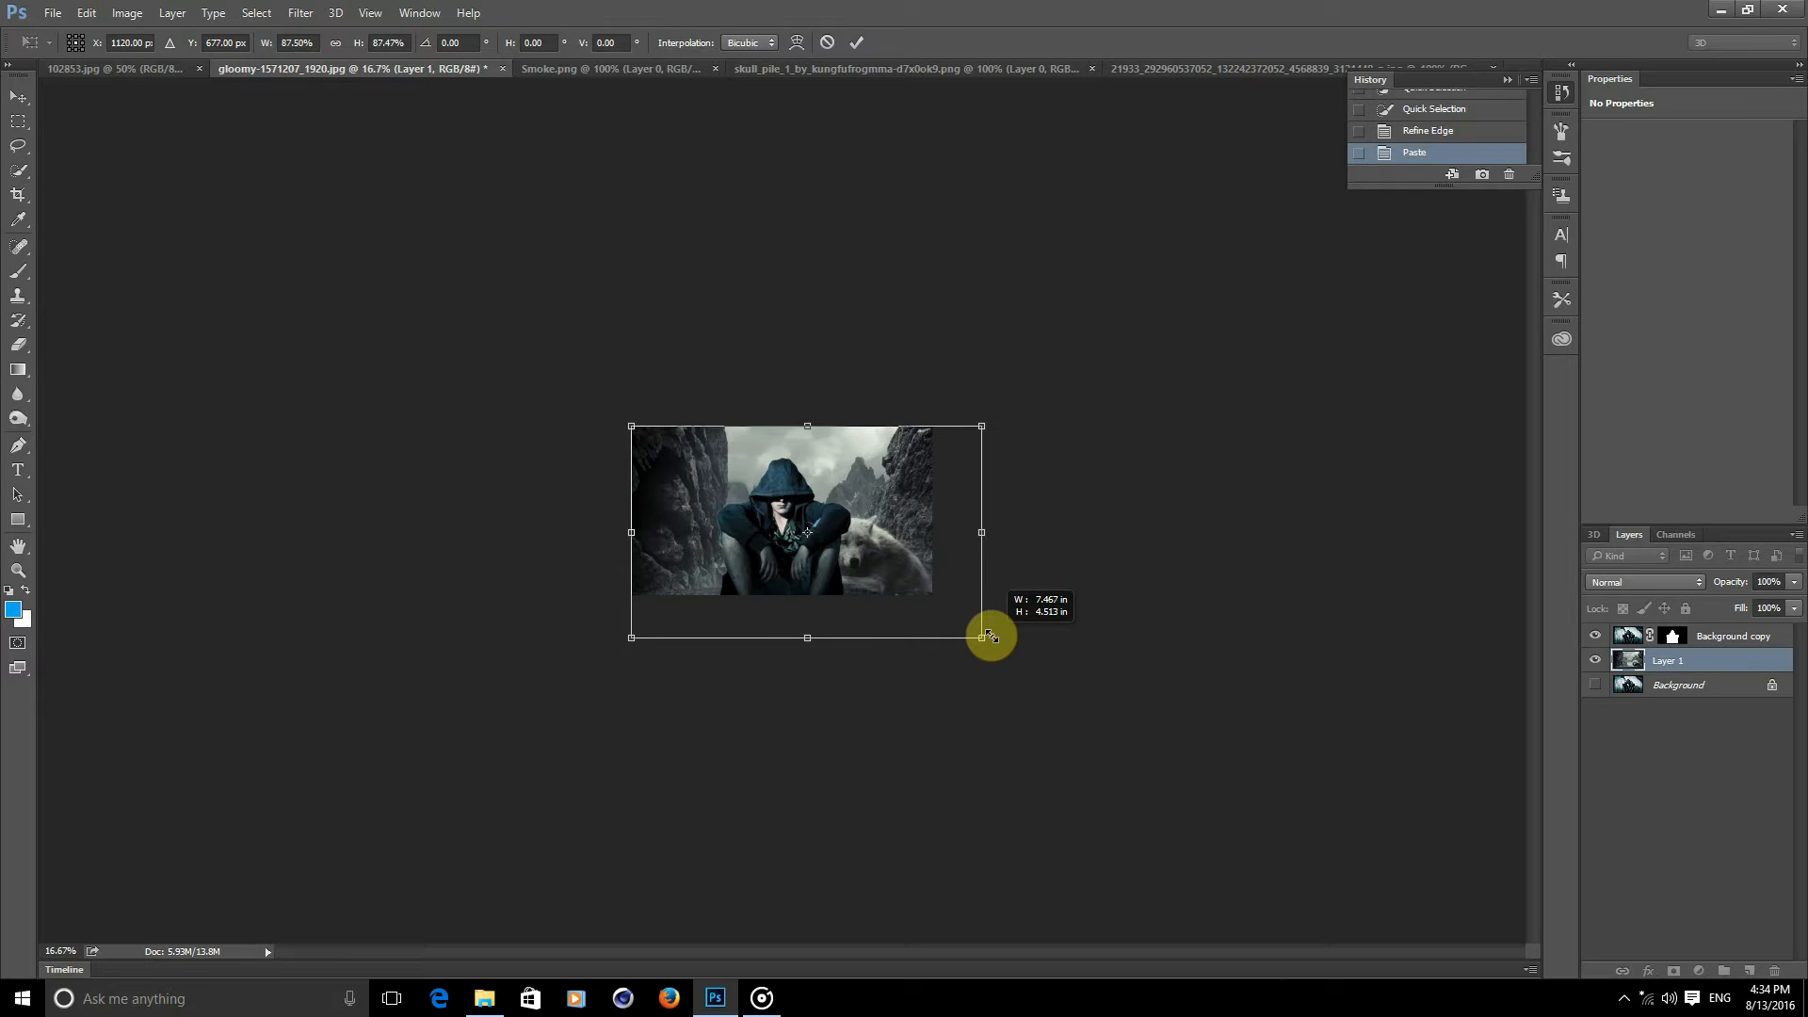
pyautogui.moveTo(988, 636); pyautogui.dragTo(987, 638)
pyautogui.press('b')
pyautogui.click(849, 48)
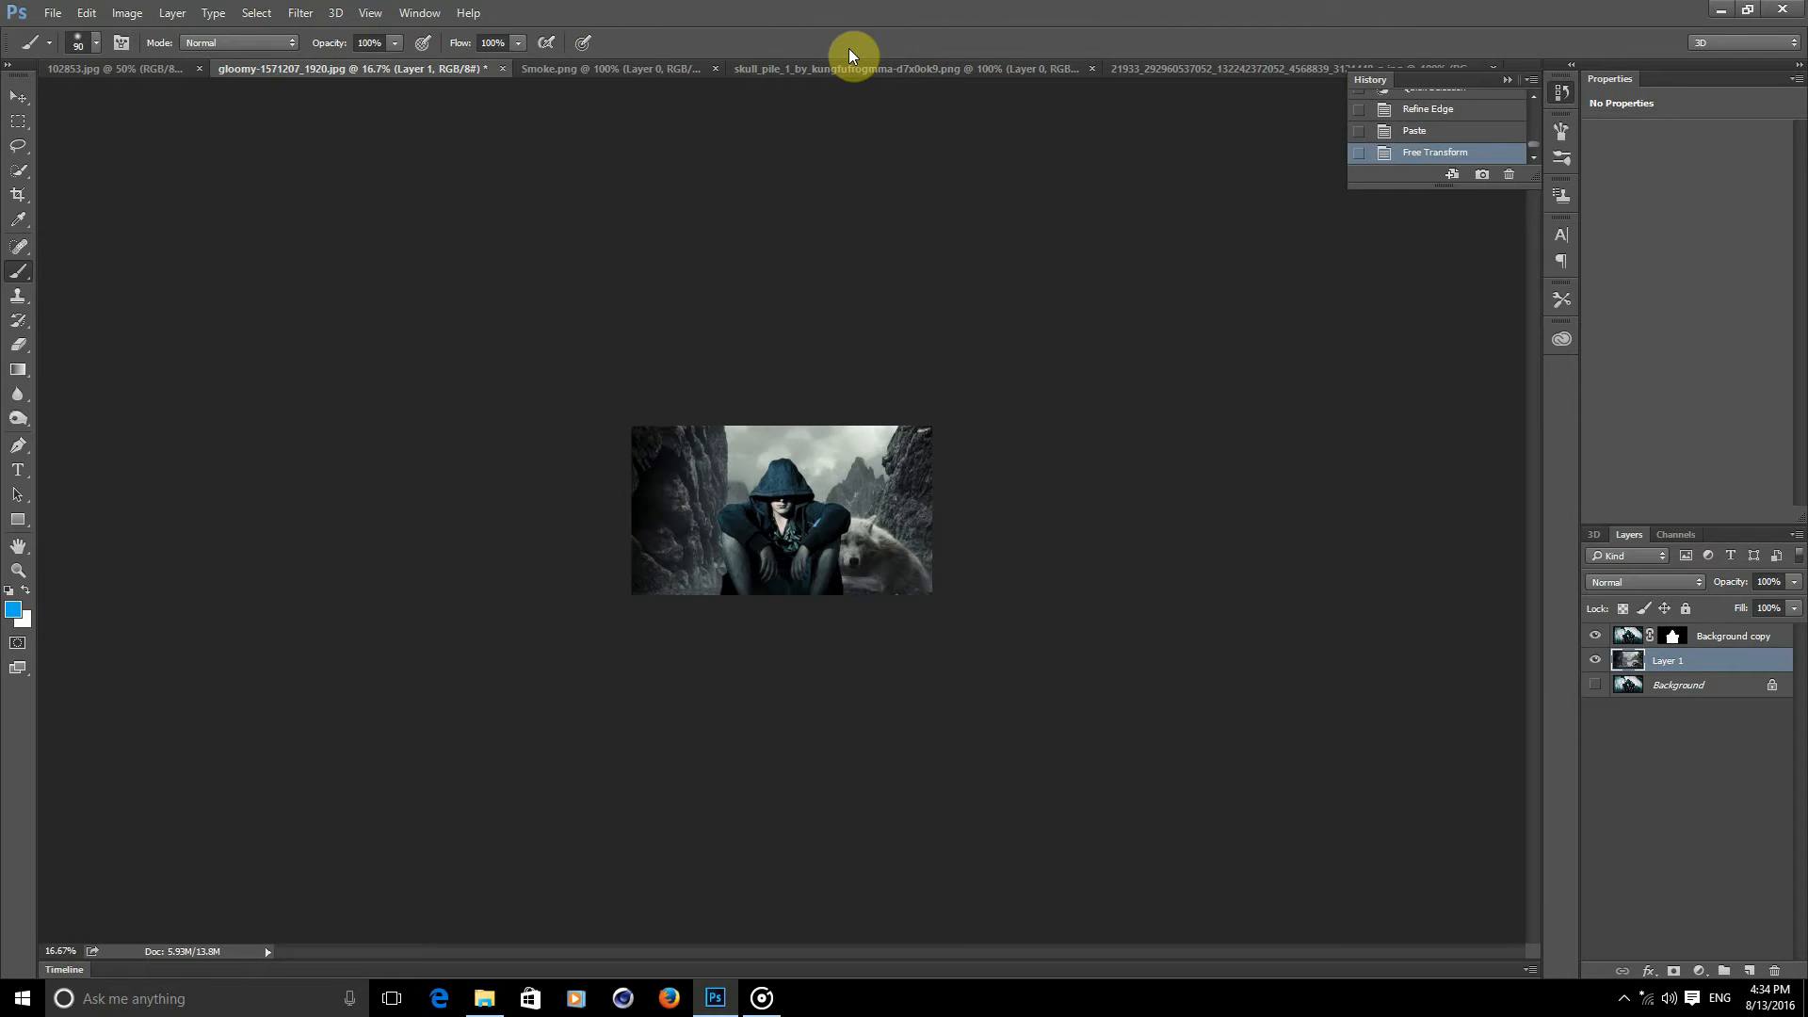
# Scale the masked man on Background copy down to about 89.5%, keeping his lower edge at the image bottom, and apply the transform.
pyautogui.hotkey('ctrl', '+')
pyautogui.hotkey('ctrl', '+')
pyautogui.hotkey('ctrl', '+')
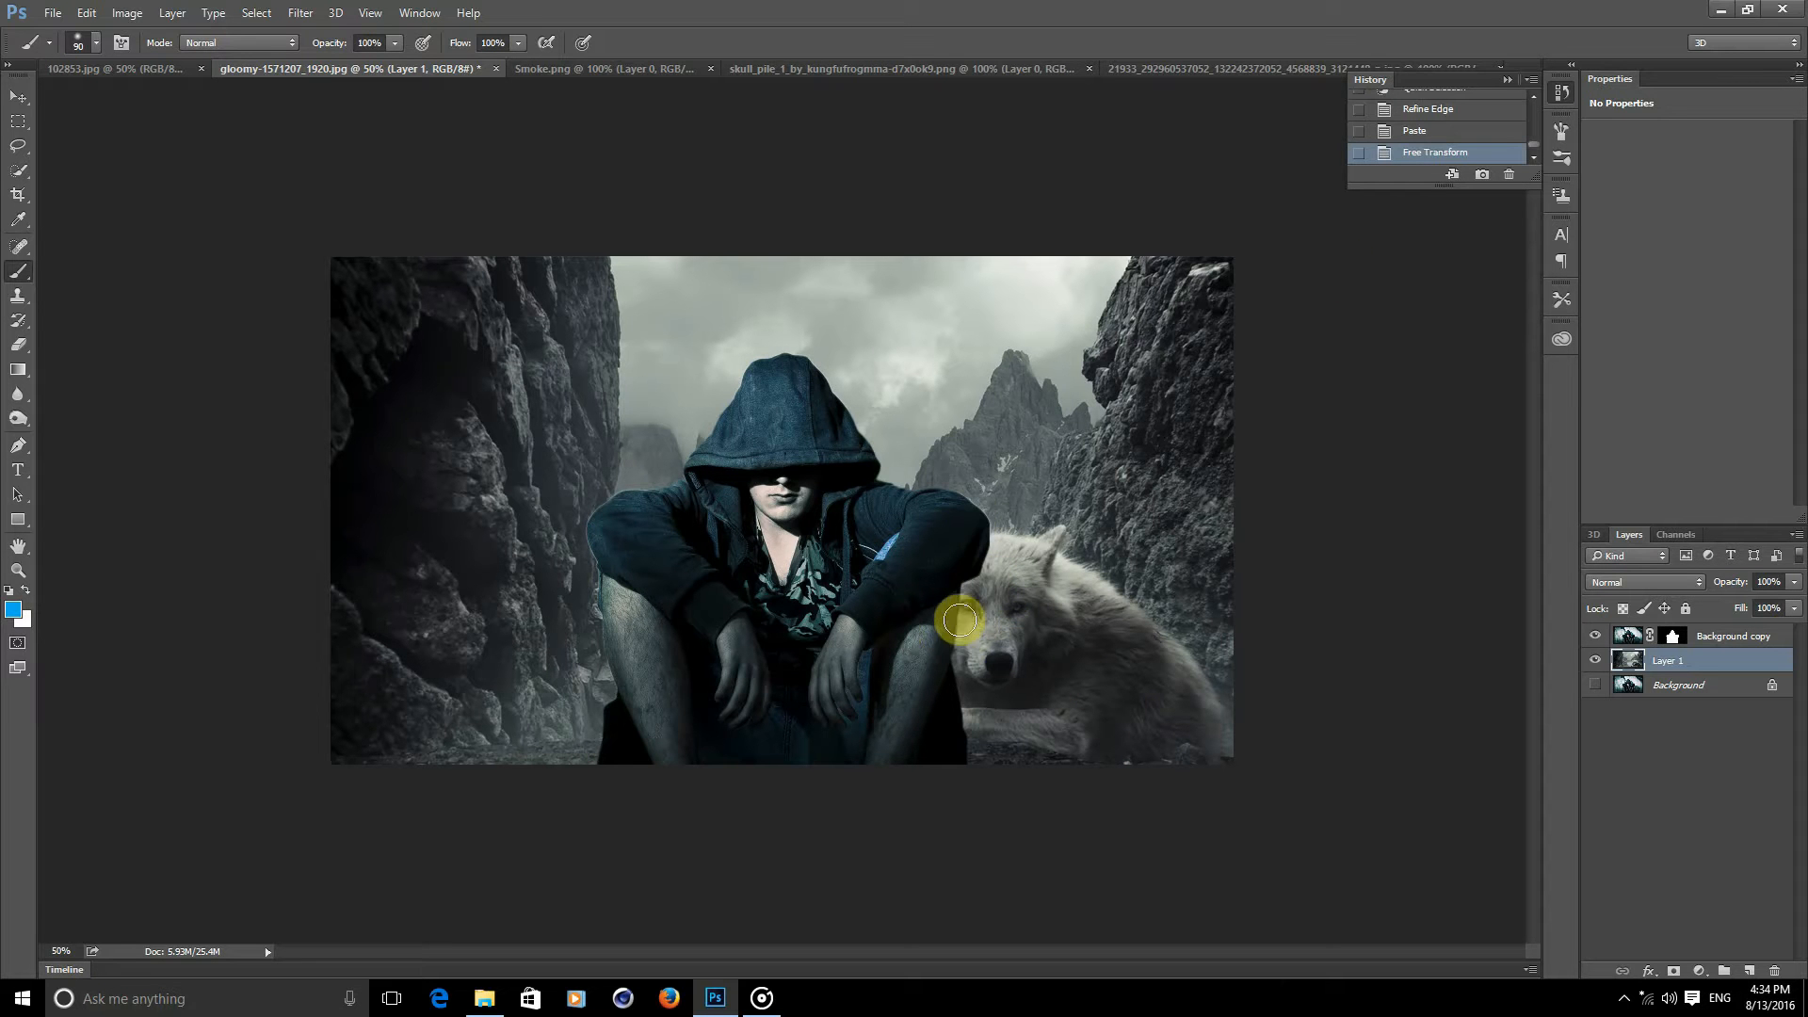
pyautogui.click(1636, 640)
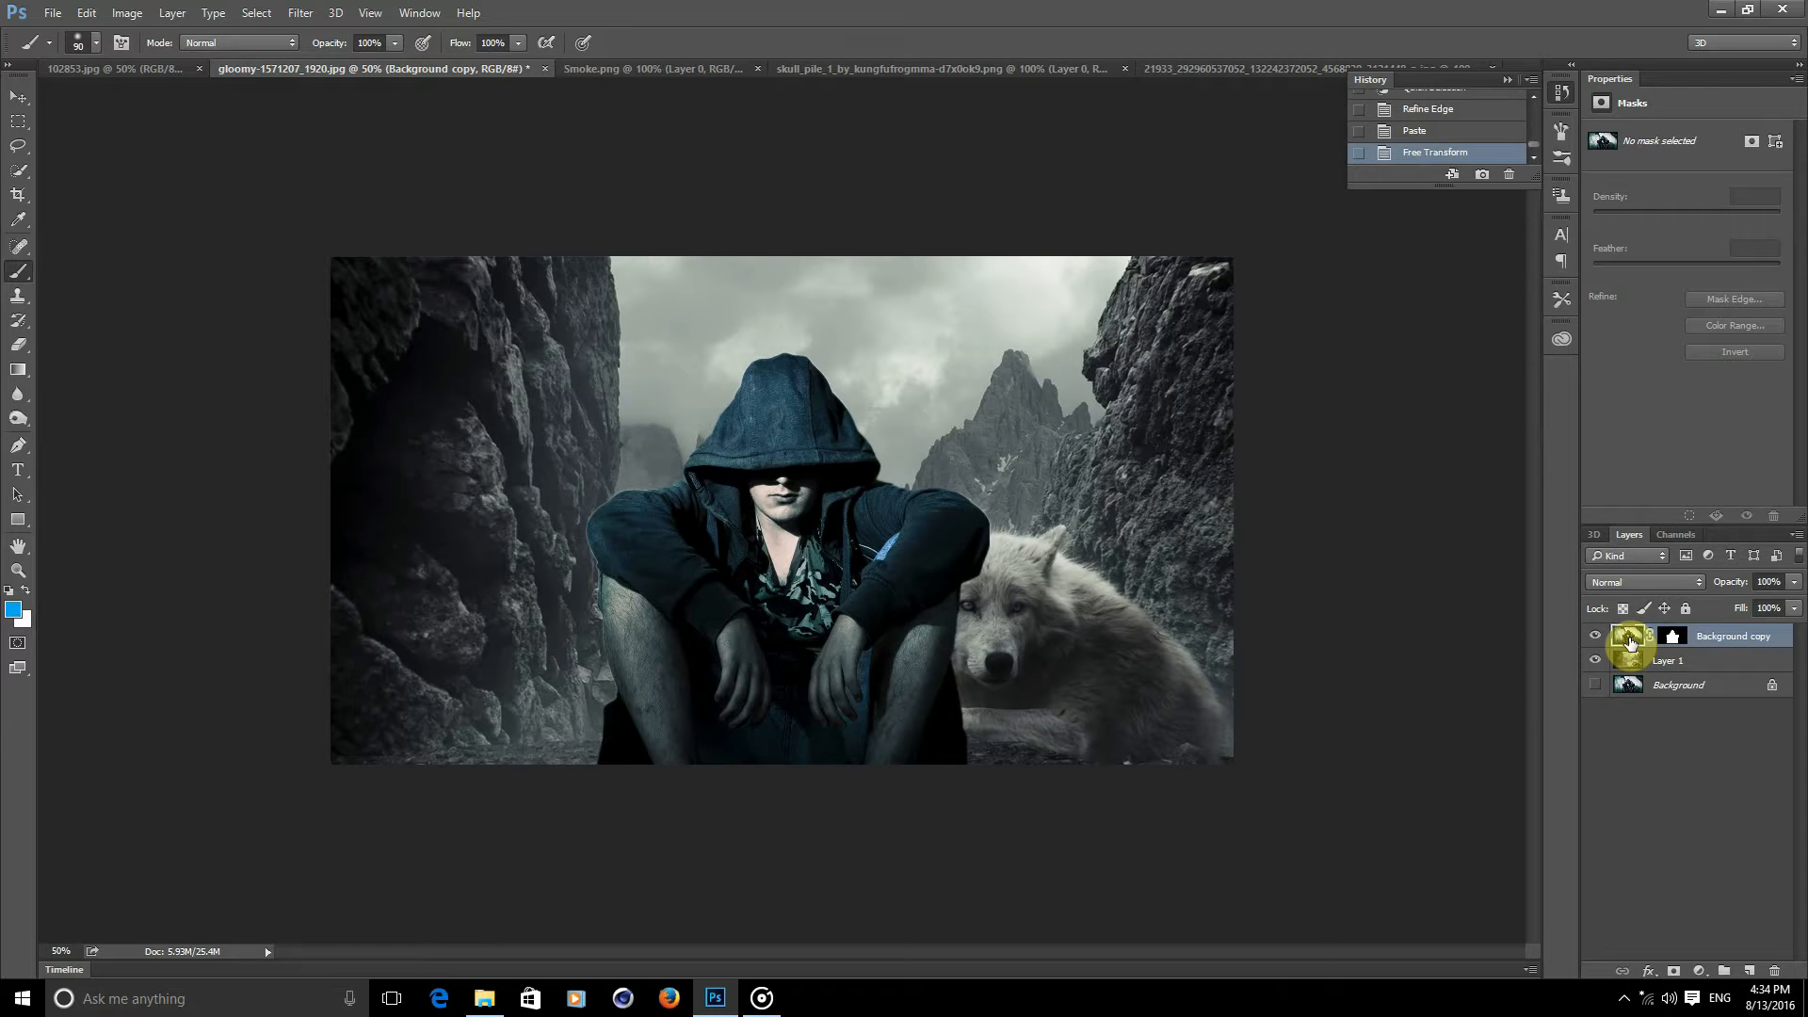
pyautogui.hotkey('ctrl', 't')
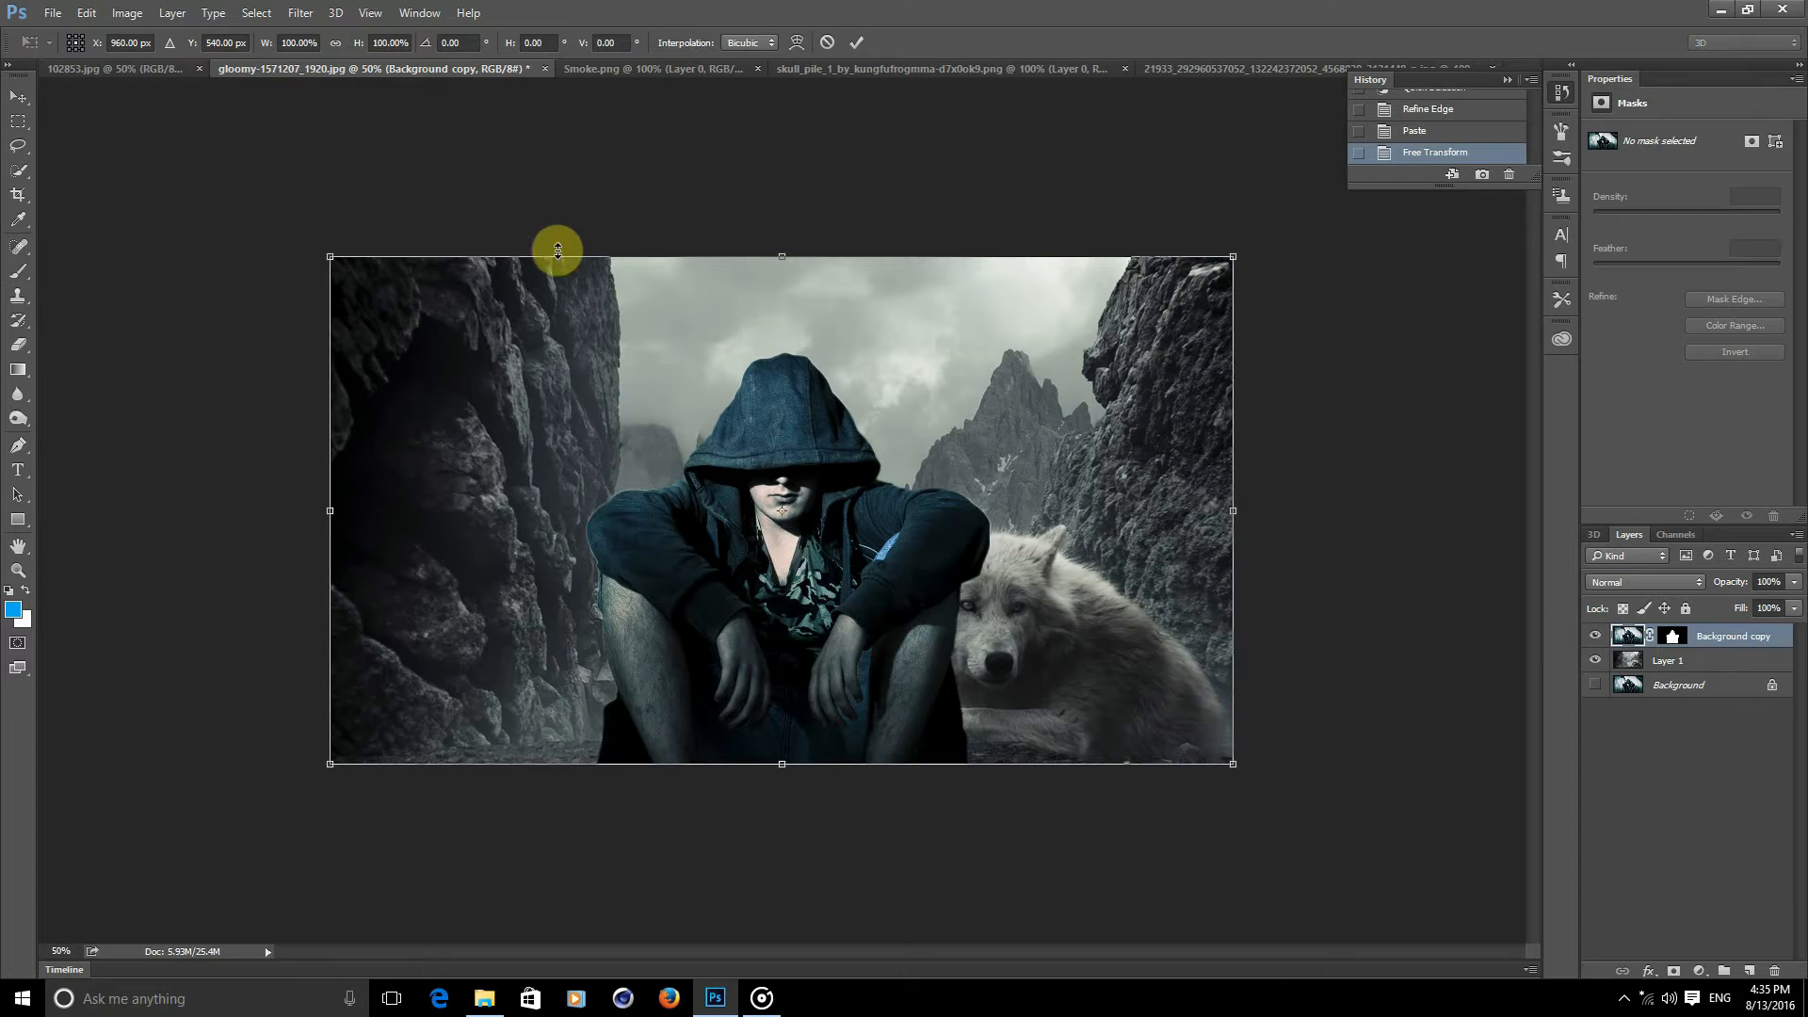
pyautogui.moveTo(330, 256); pyautogui.dragTo(375, 282)
pyautogui.moveTo(1229, 282); pyautogui.dragTo(1191, 306)
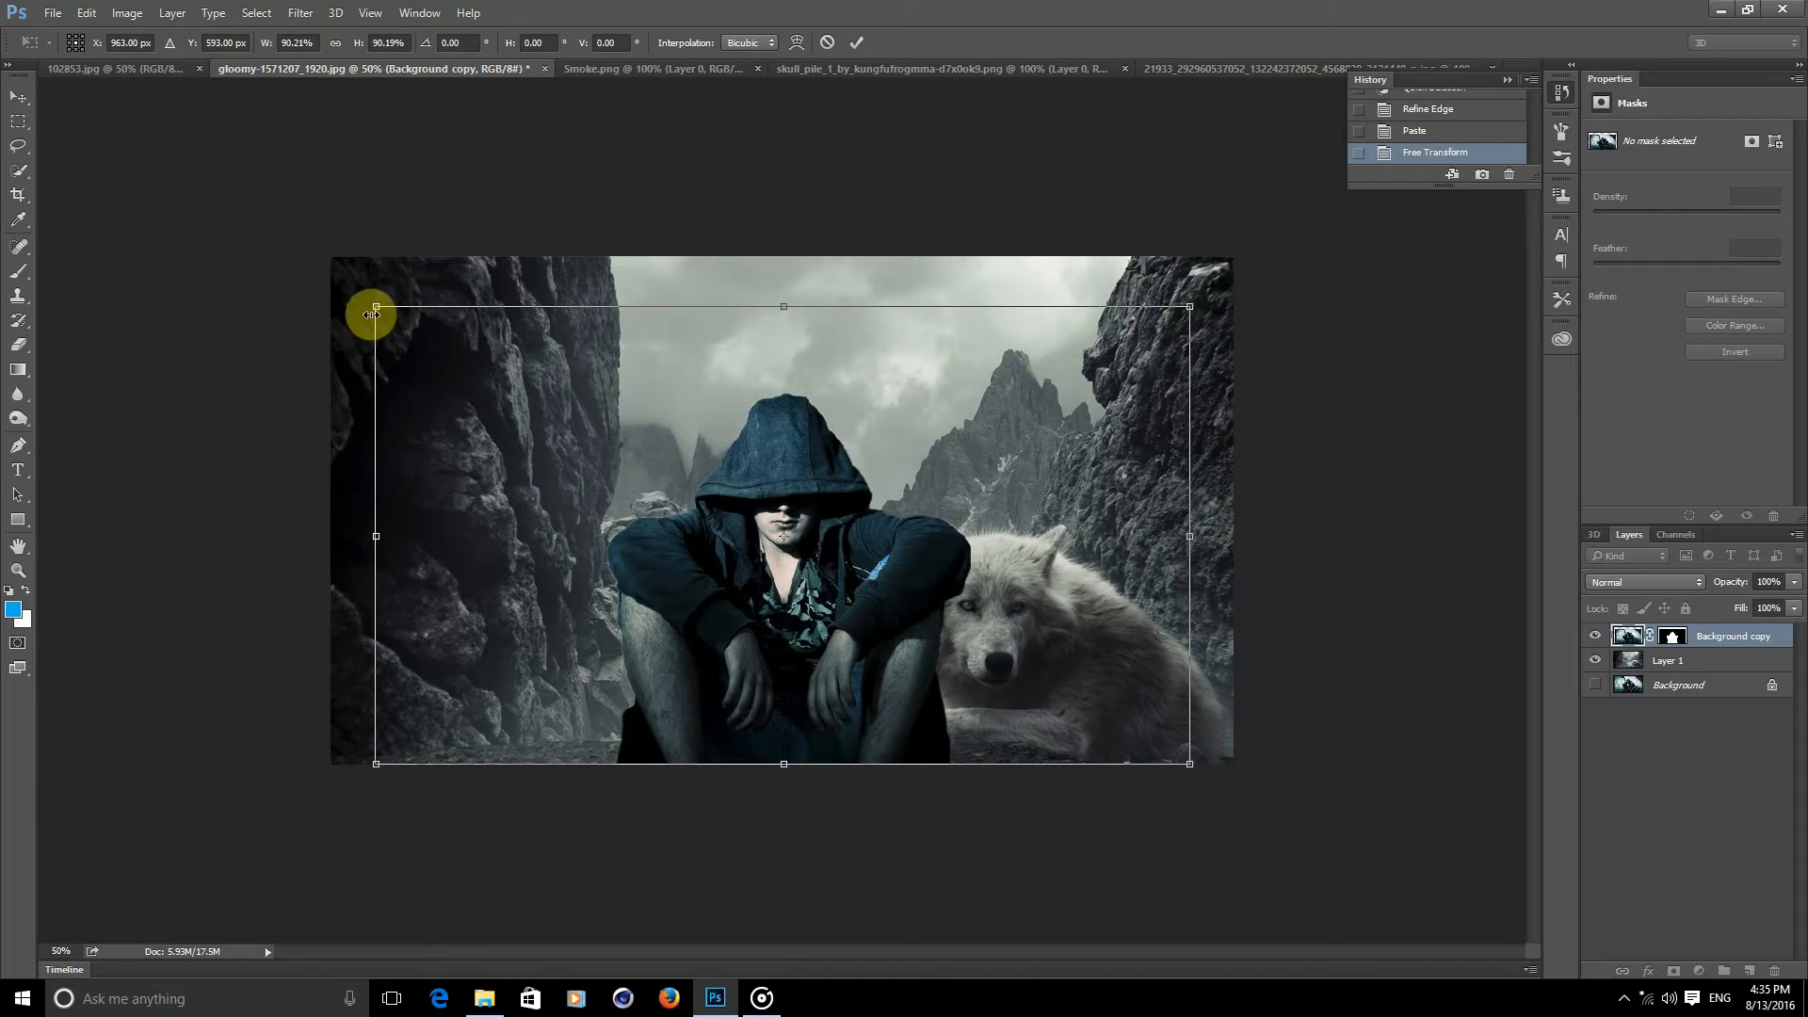
pyautogui.moveTo(375, 308); pyautogui.dragTo(381, 312)
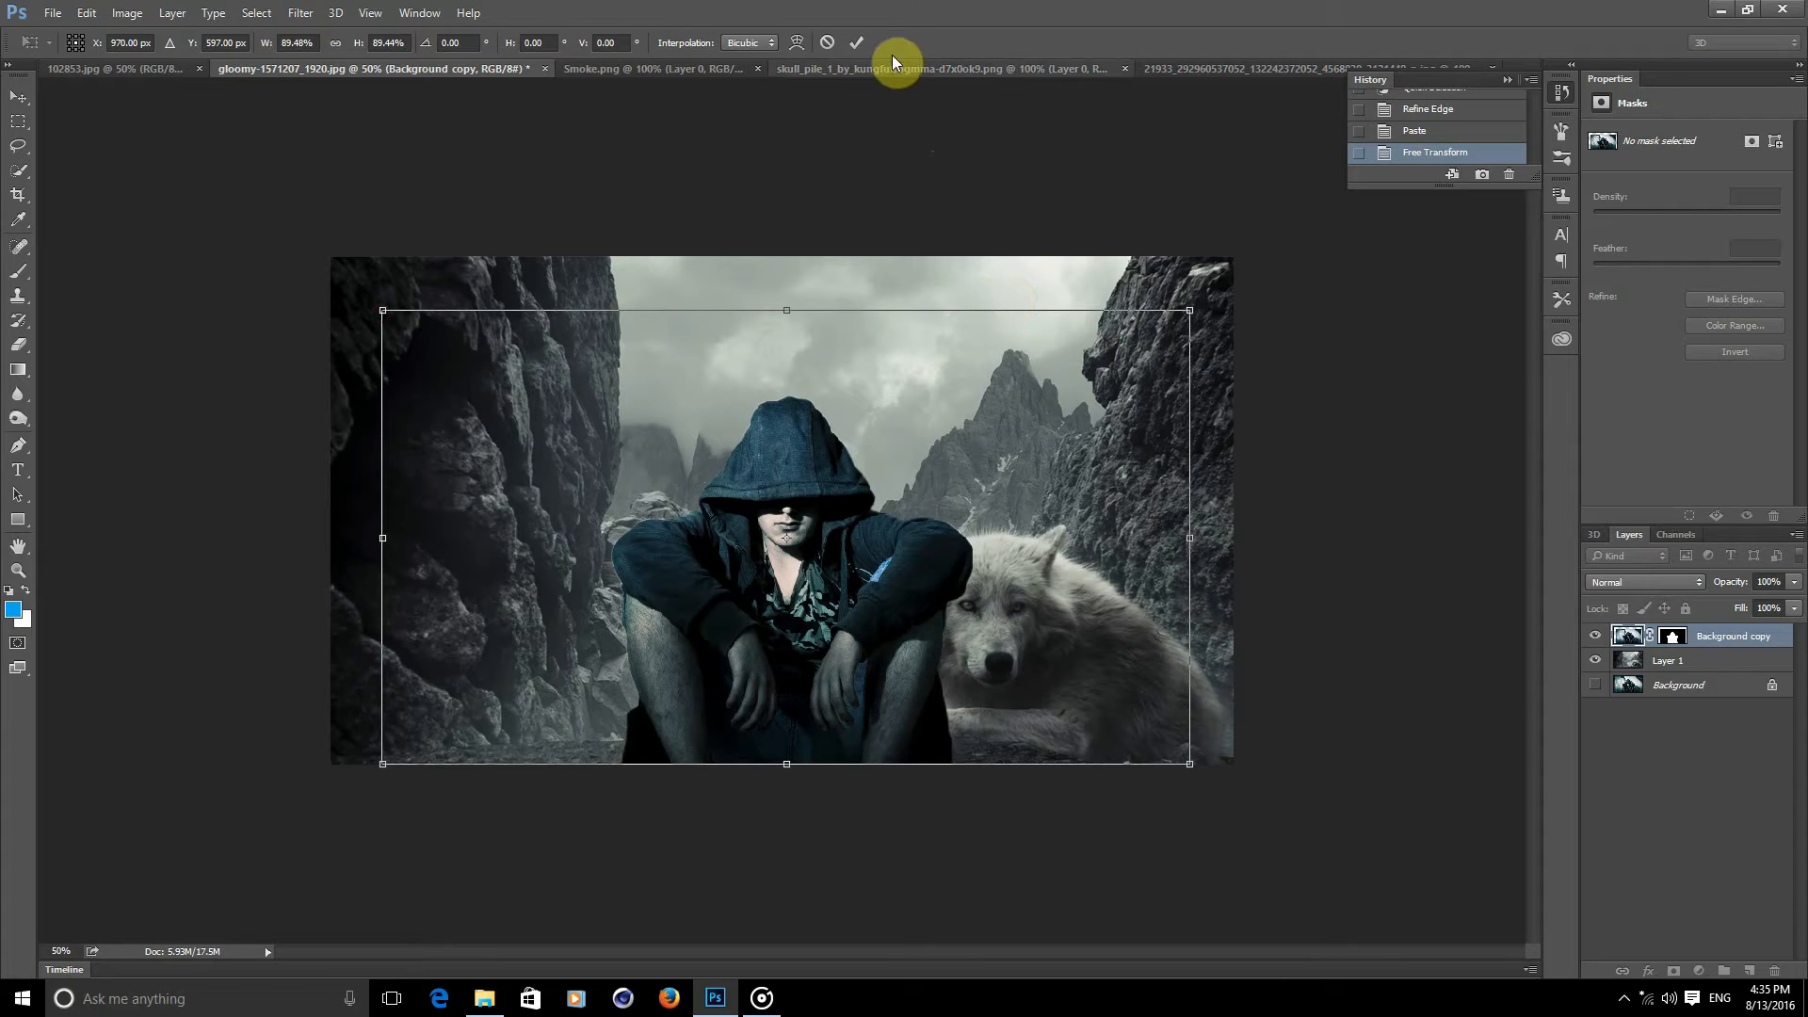
pyautogui.click(857, 42)
pyautogui.press('b')
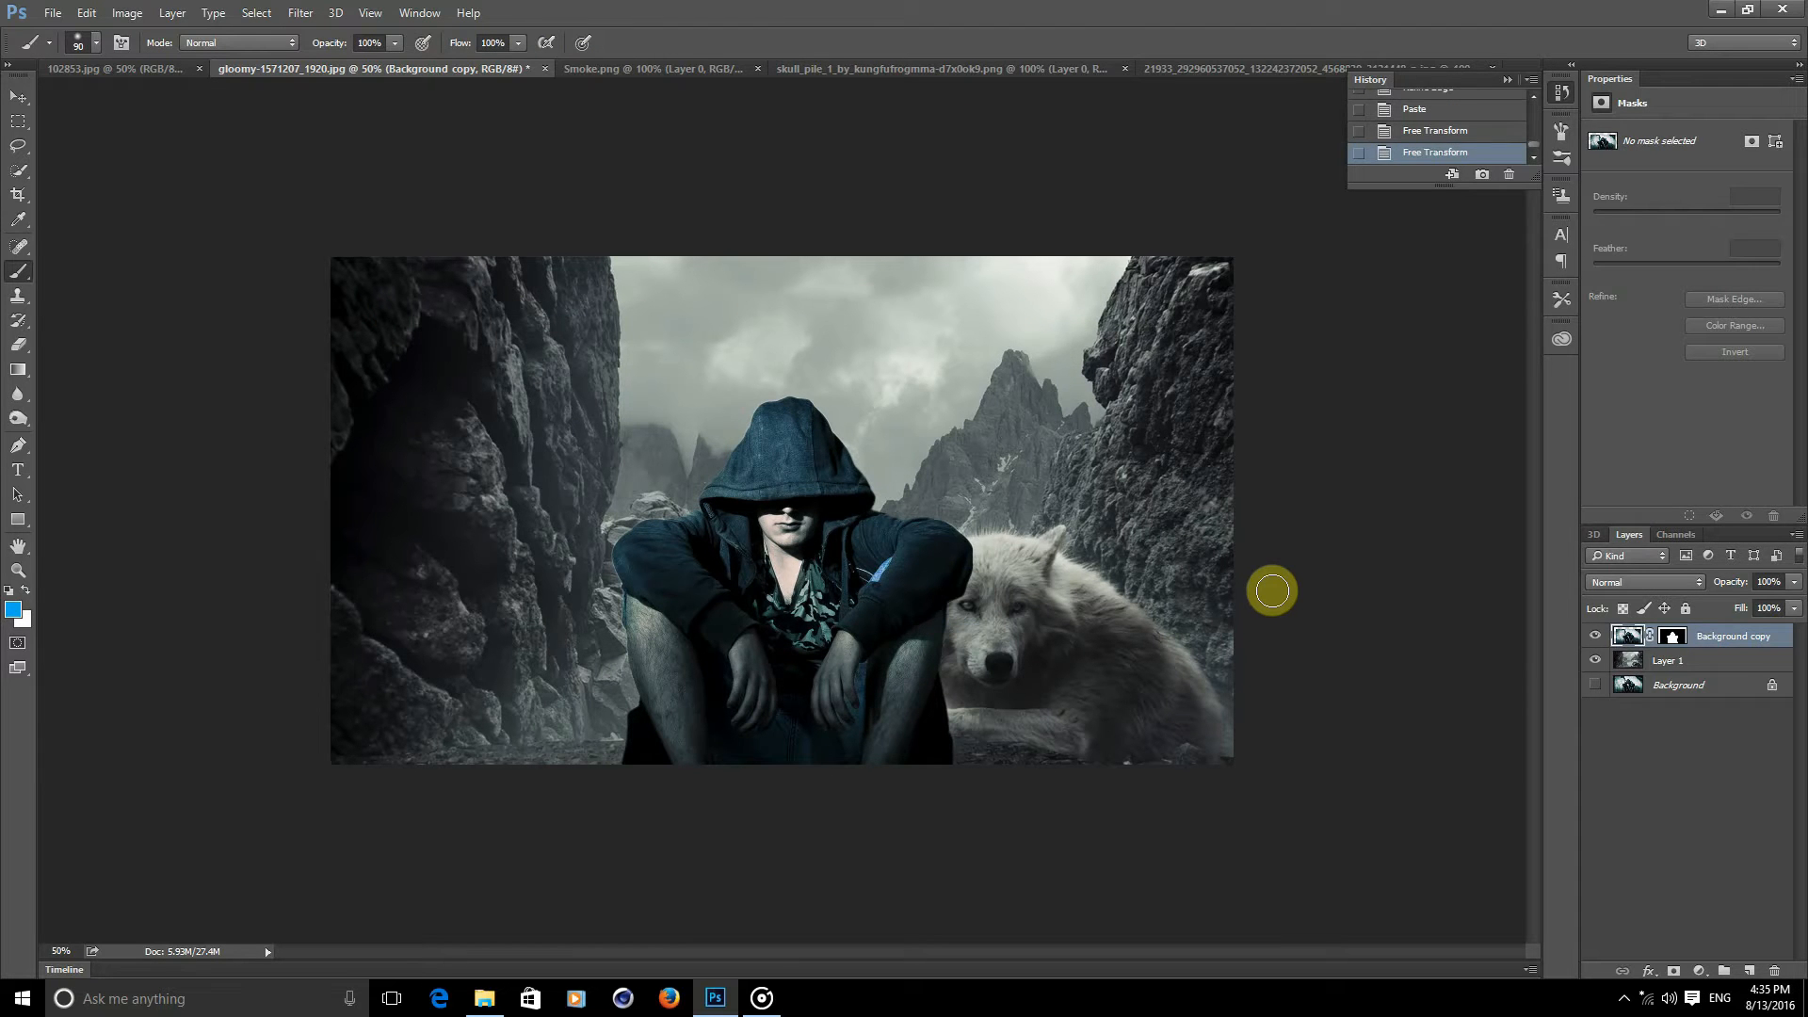
# Move the masked man slightly left within the landscape, away from the white wolf.
pyautogui.click(20, 98)
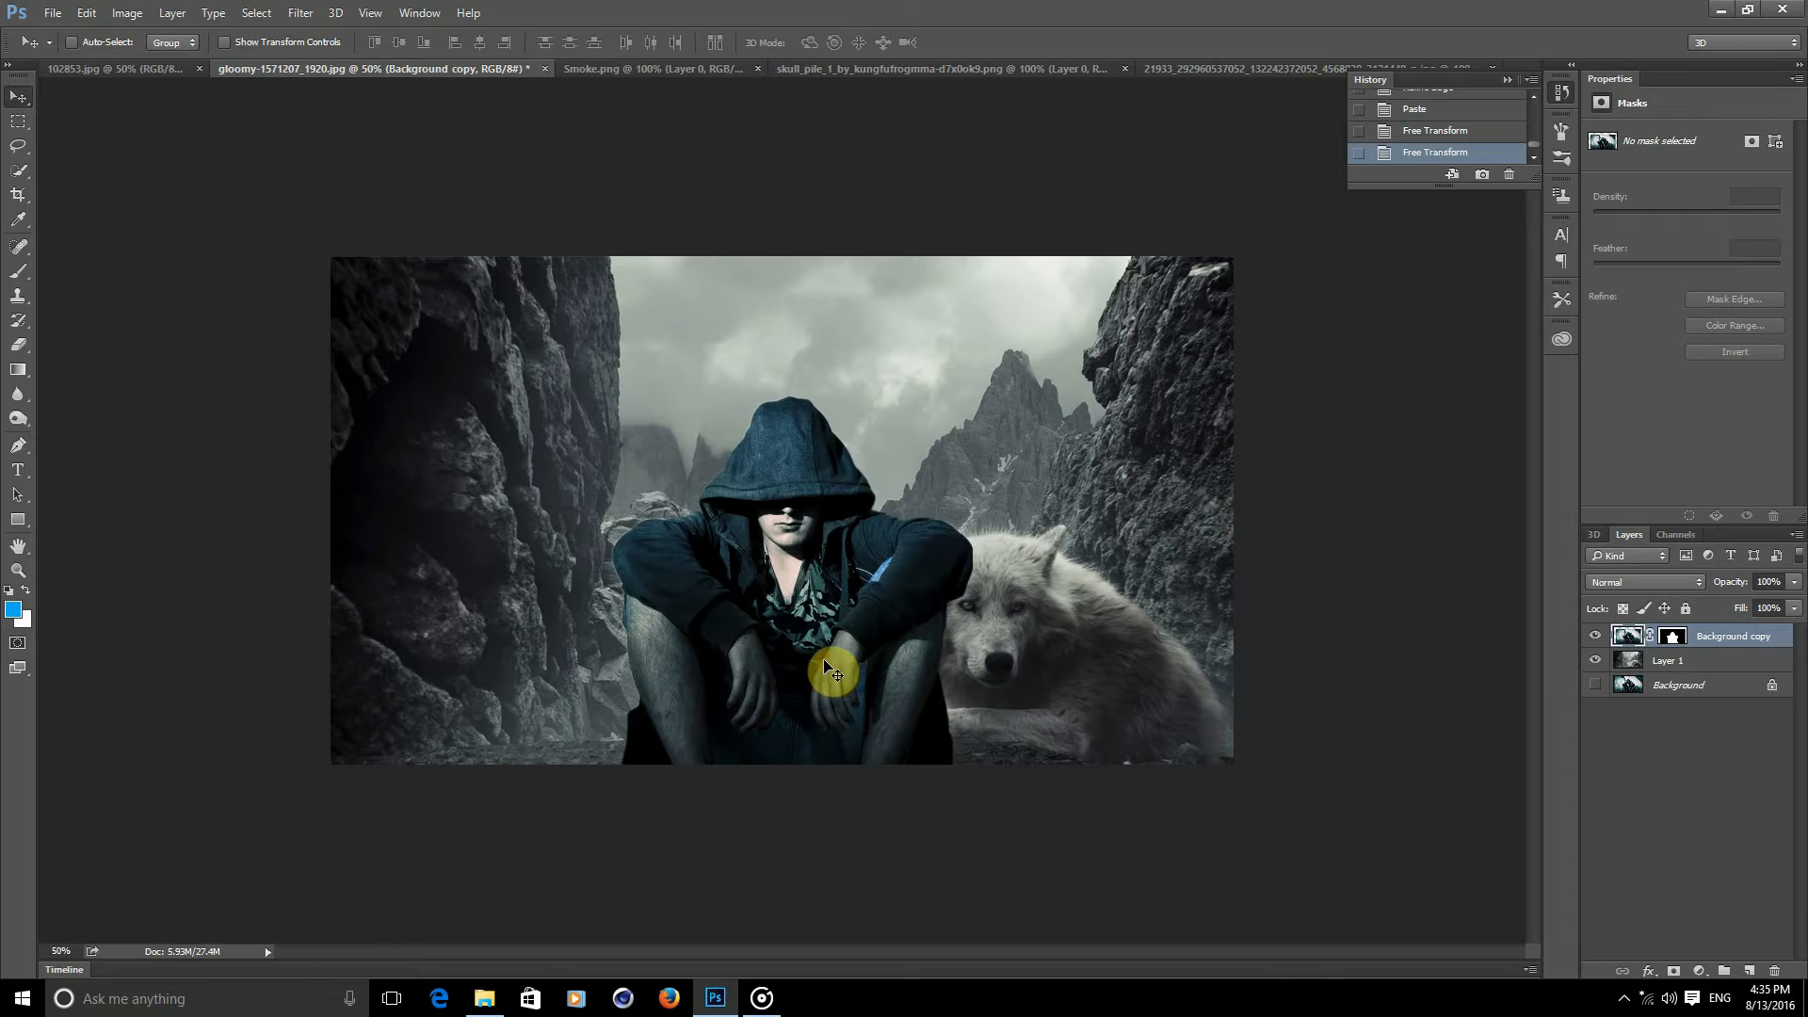
pyautogui.moveTo(814, 662); pyautogui.dragTo(798, 661)
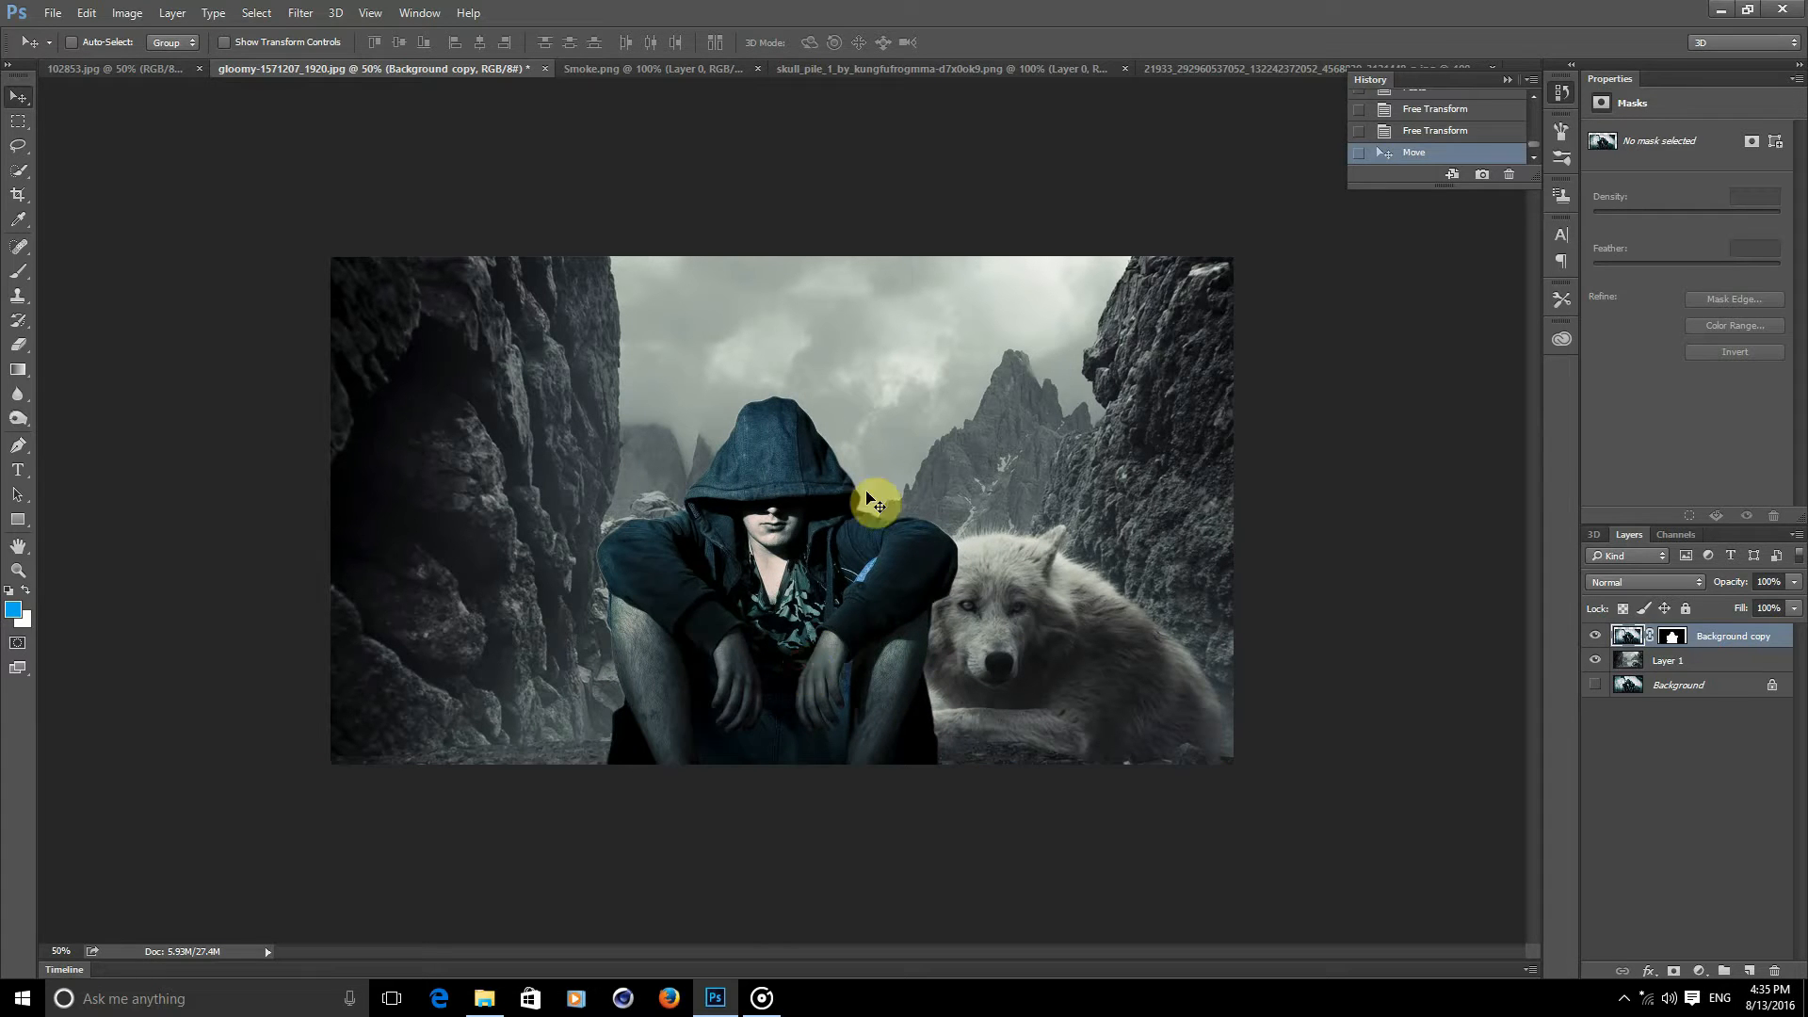
pyautogui.click(1506, 82)
# Copy the whole snarling wolf photo, paste it into the gloomy image above Layer 1, and place it at the lower left beside the man.
pyautogui.click(1298, 70)
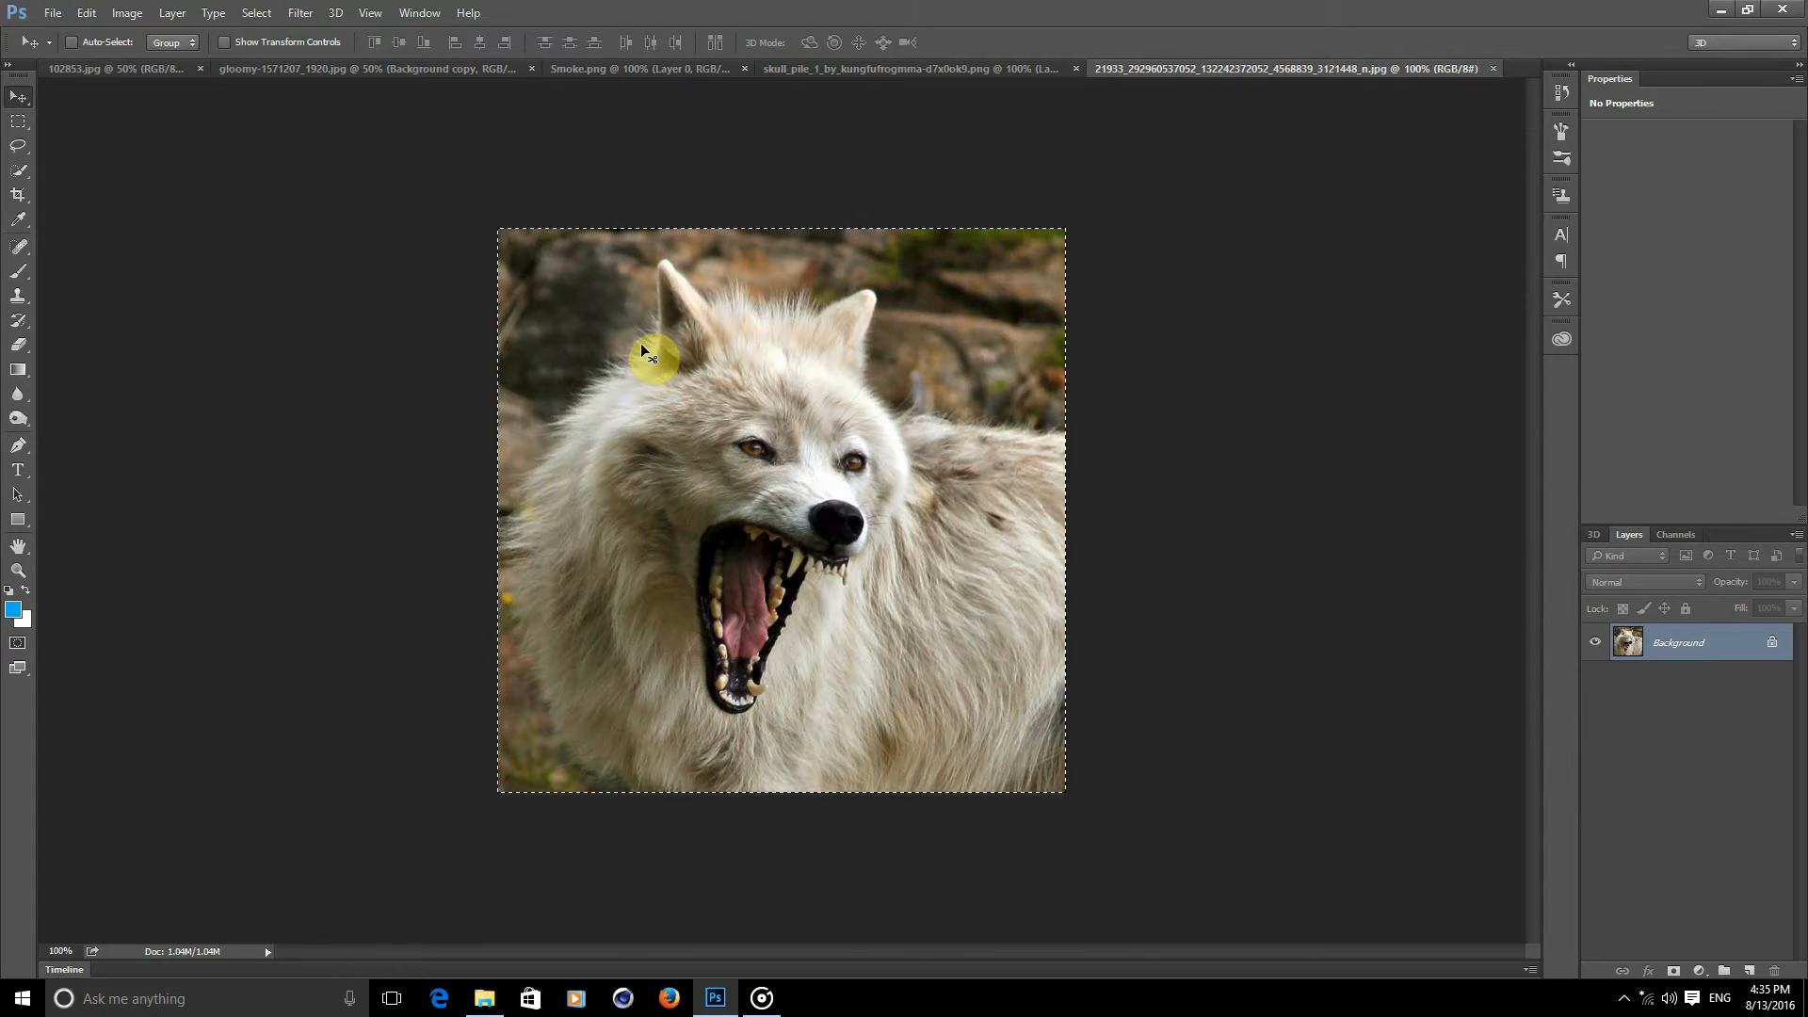
pyautogui.hotkey('ctrl', 'd')
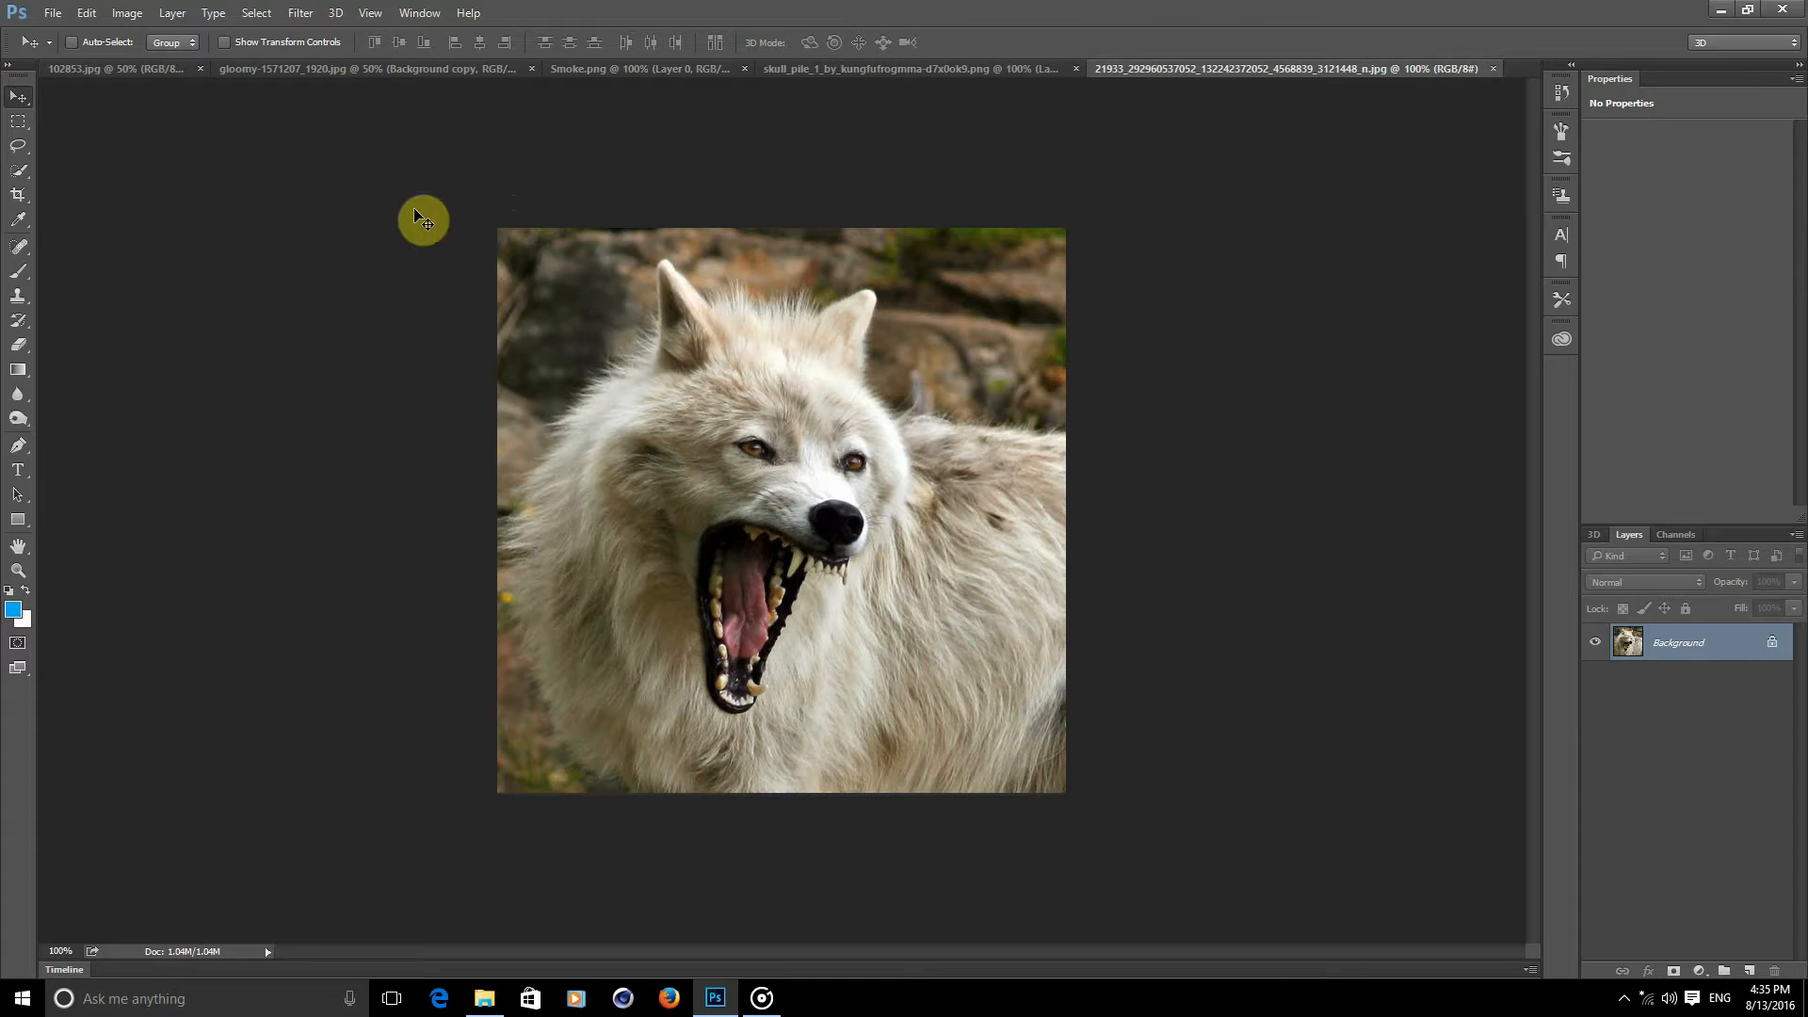
pyautogui.hotkey('ctrl', 'a')
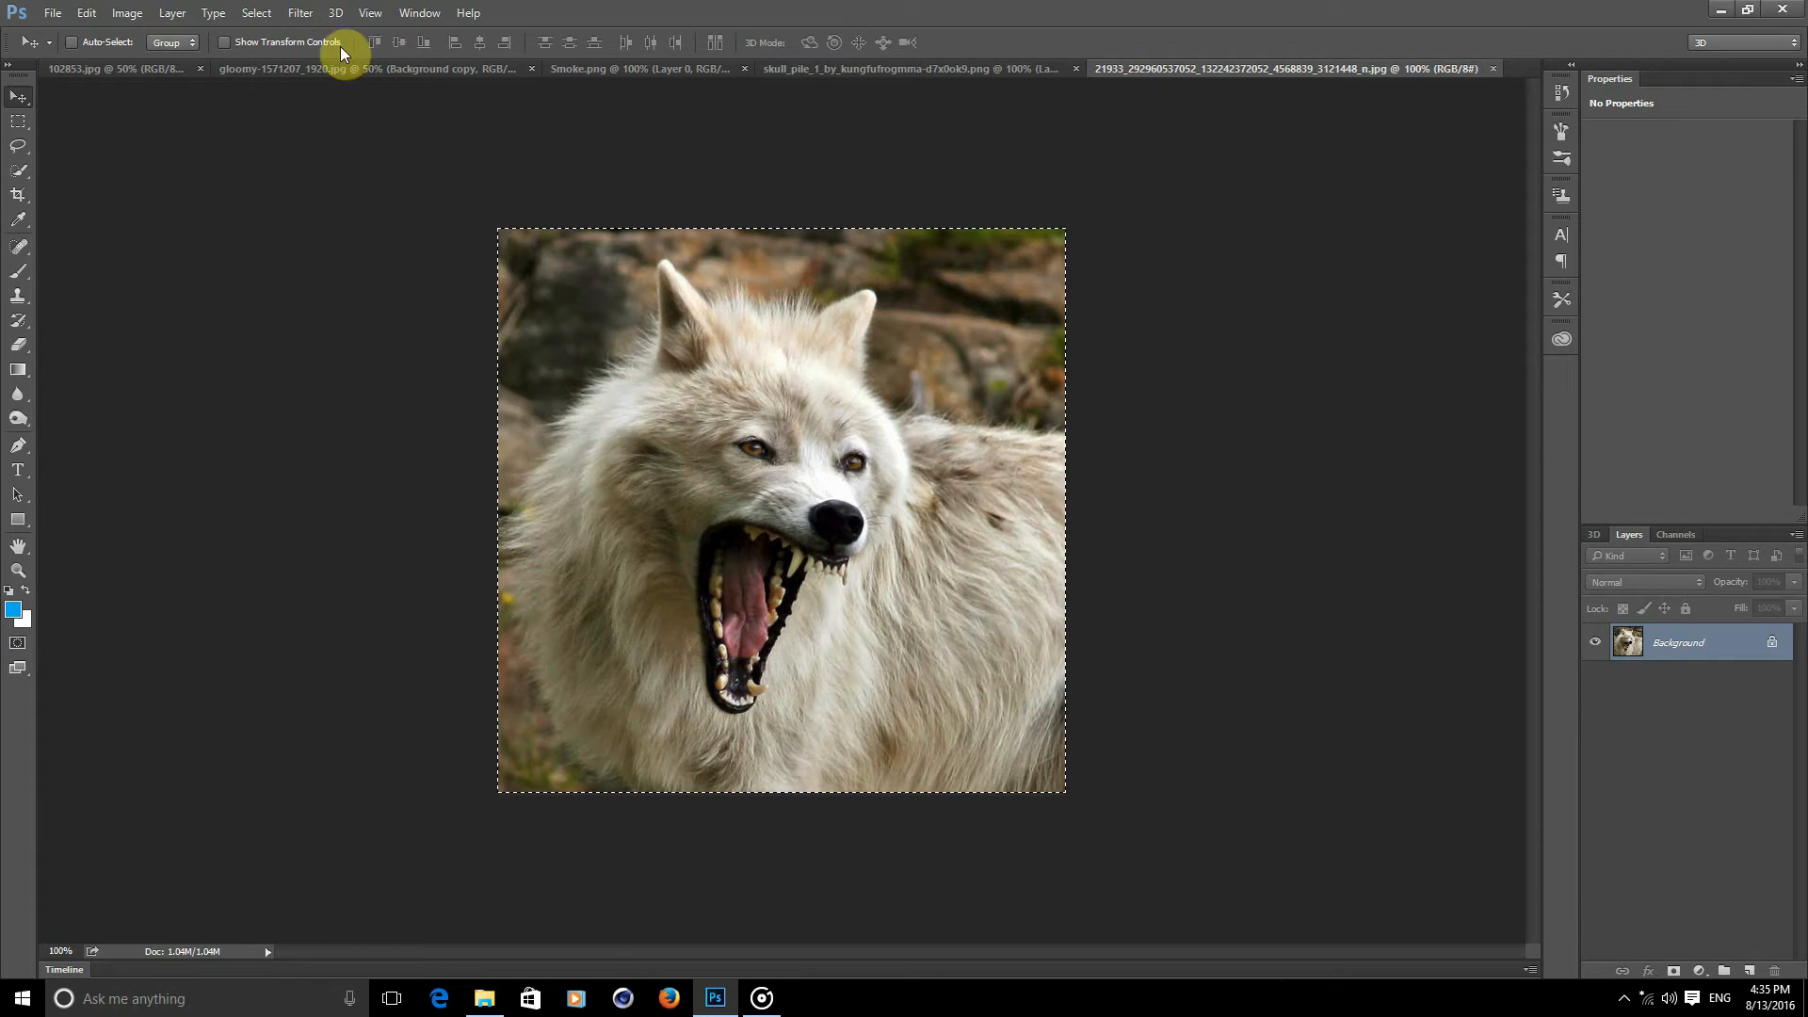
pyautogui.click(356, 68)
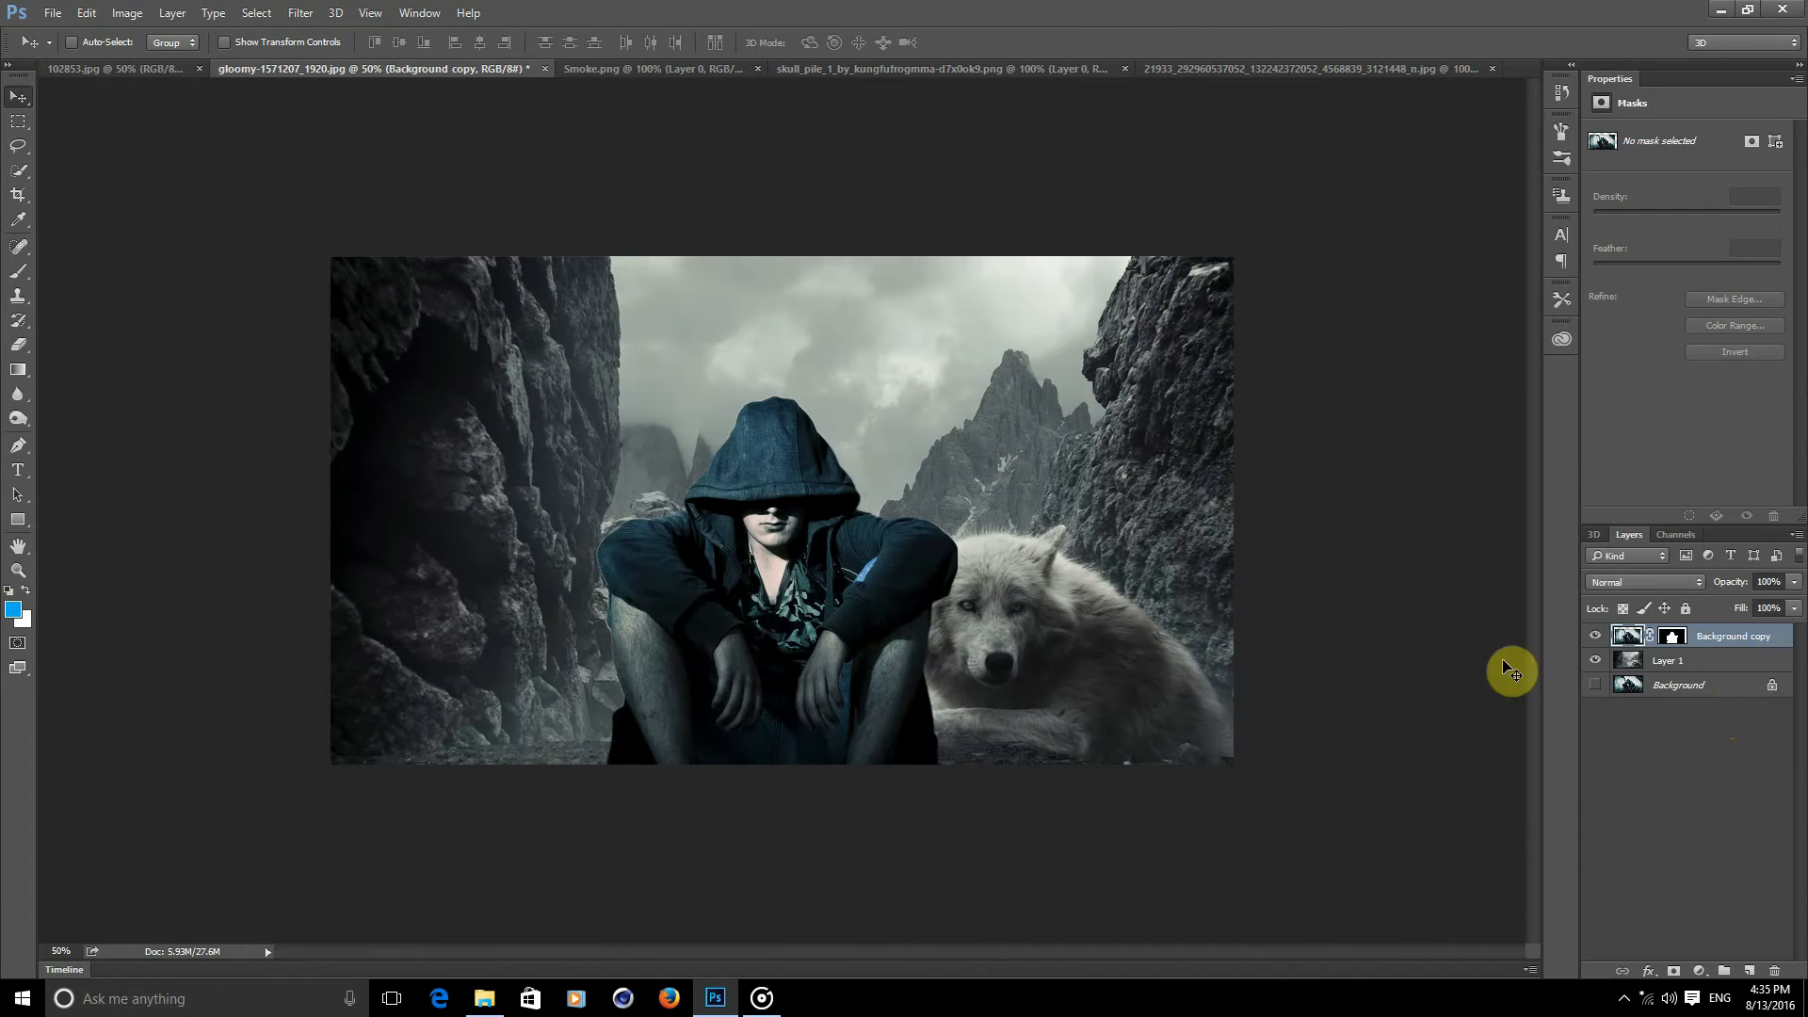
pyautogui.click(1679, 663)
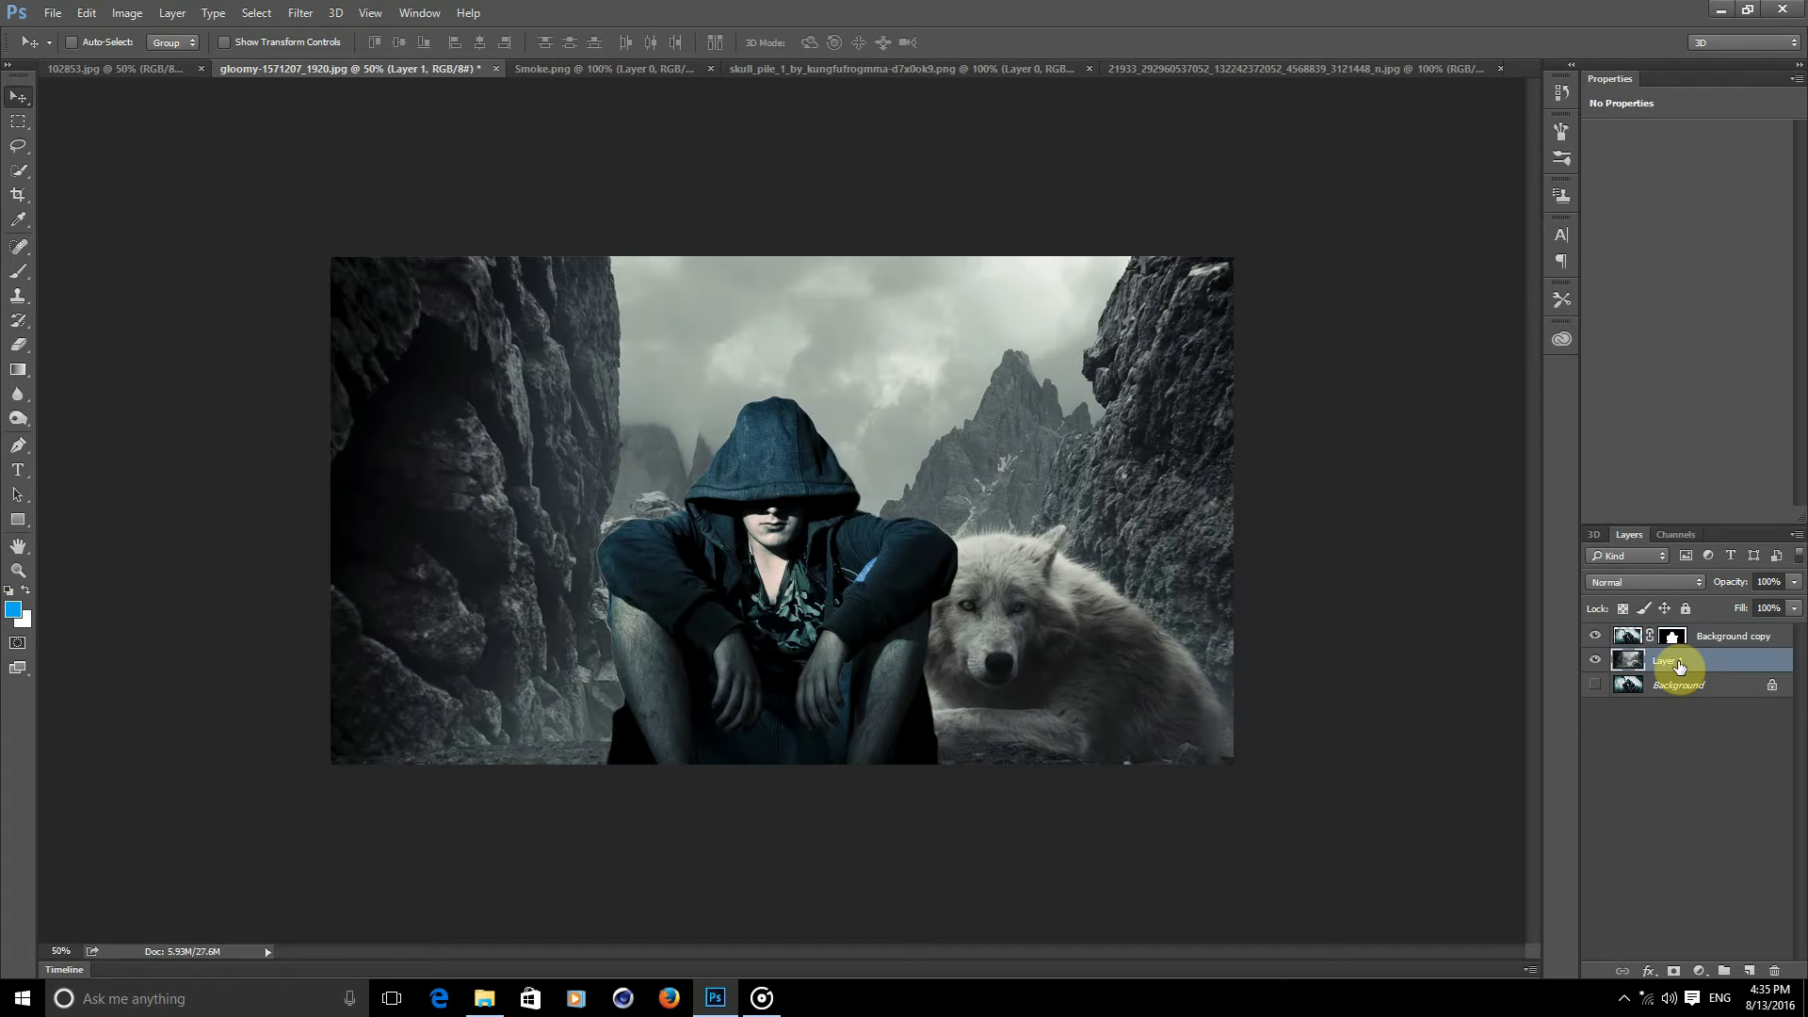
pyautogui.hotkey('ctrl', 'v')
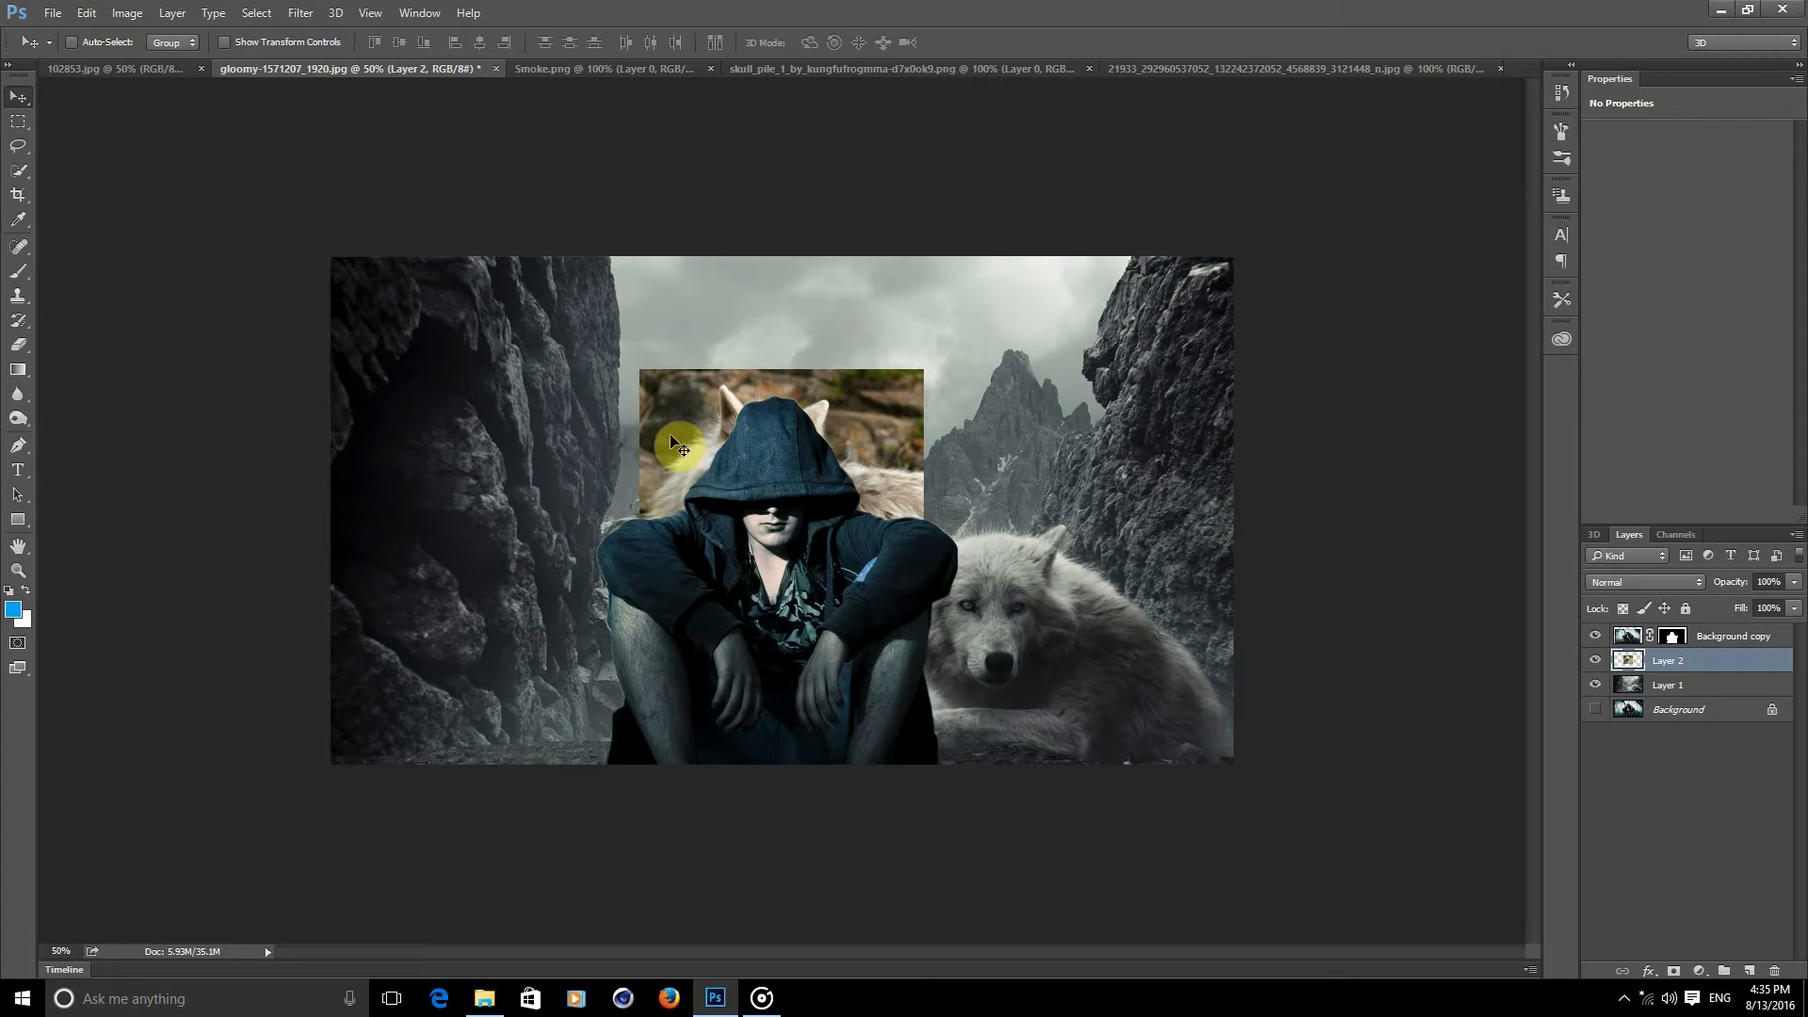
pyautogui.moveTo(672, 439); pyautogui.dragTo(477, 568)
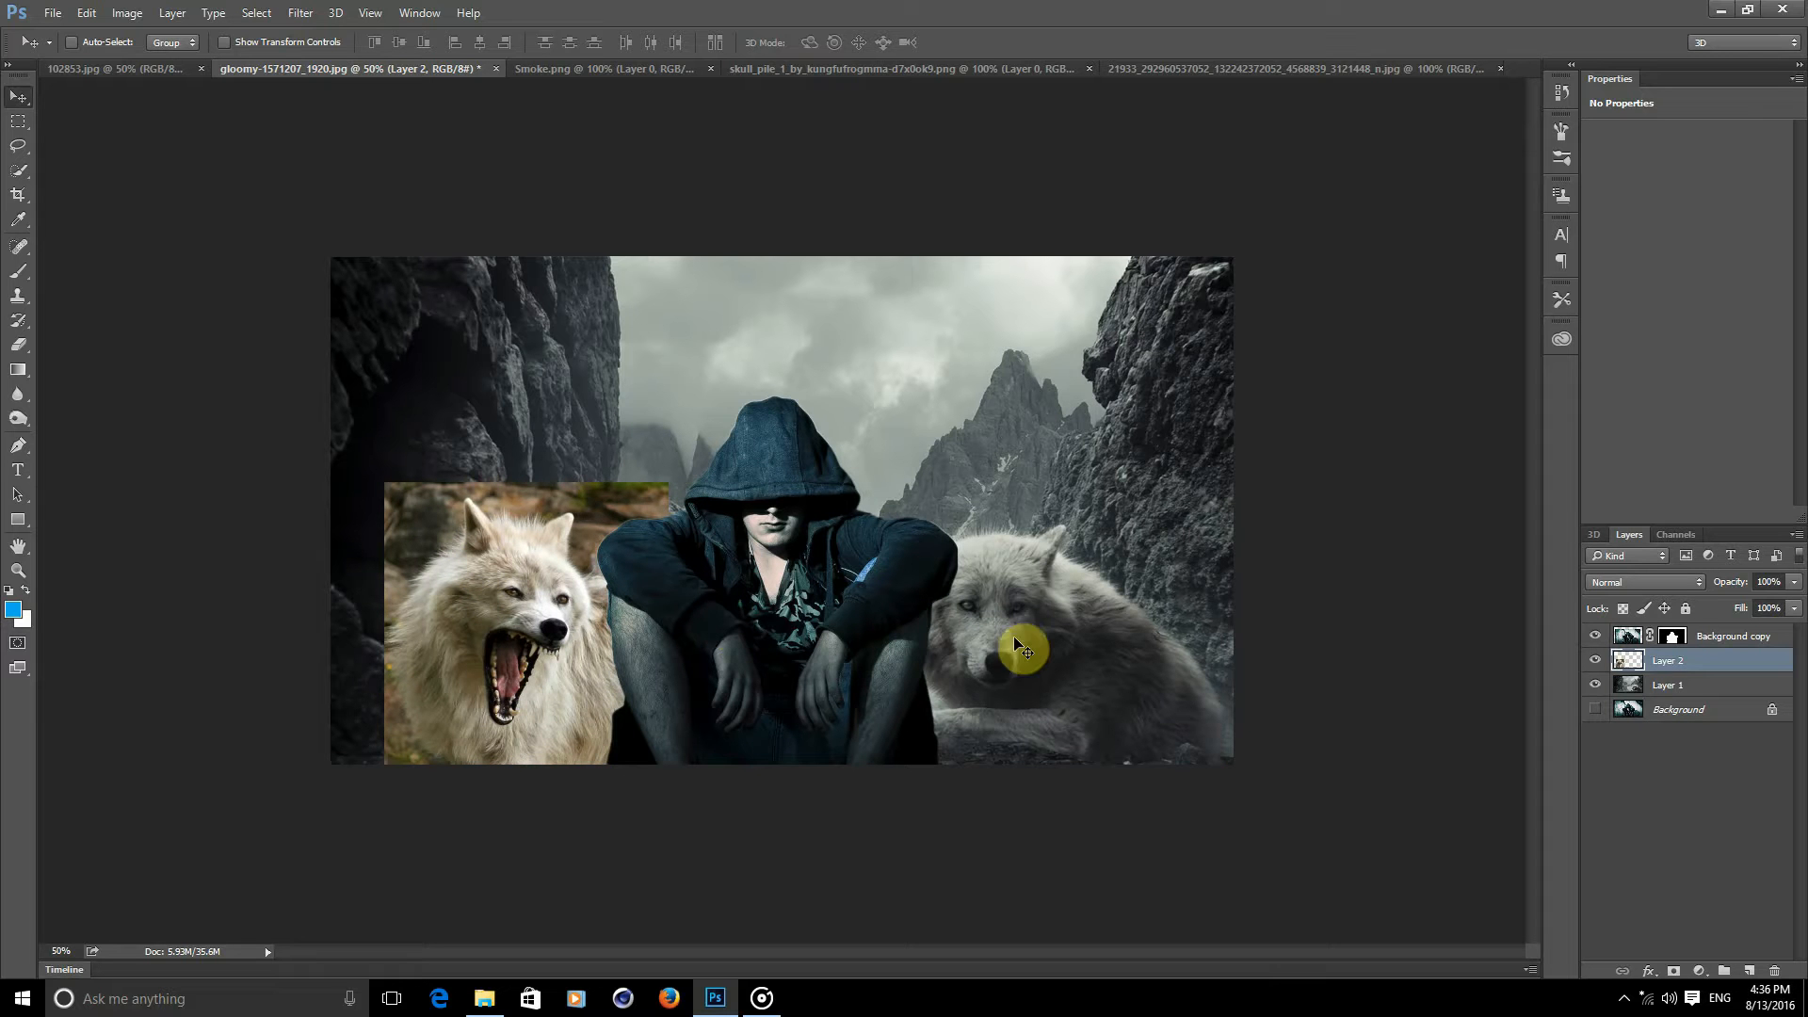
# Add a Hue/Saturation adjustment above Layer 2 with Colorize enabled, Hue 196 and Saturation 25.
pyautogui.click(1678, 686)
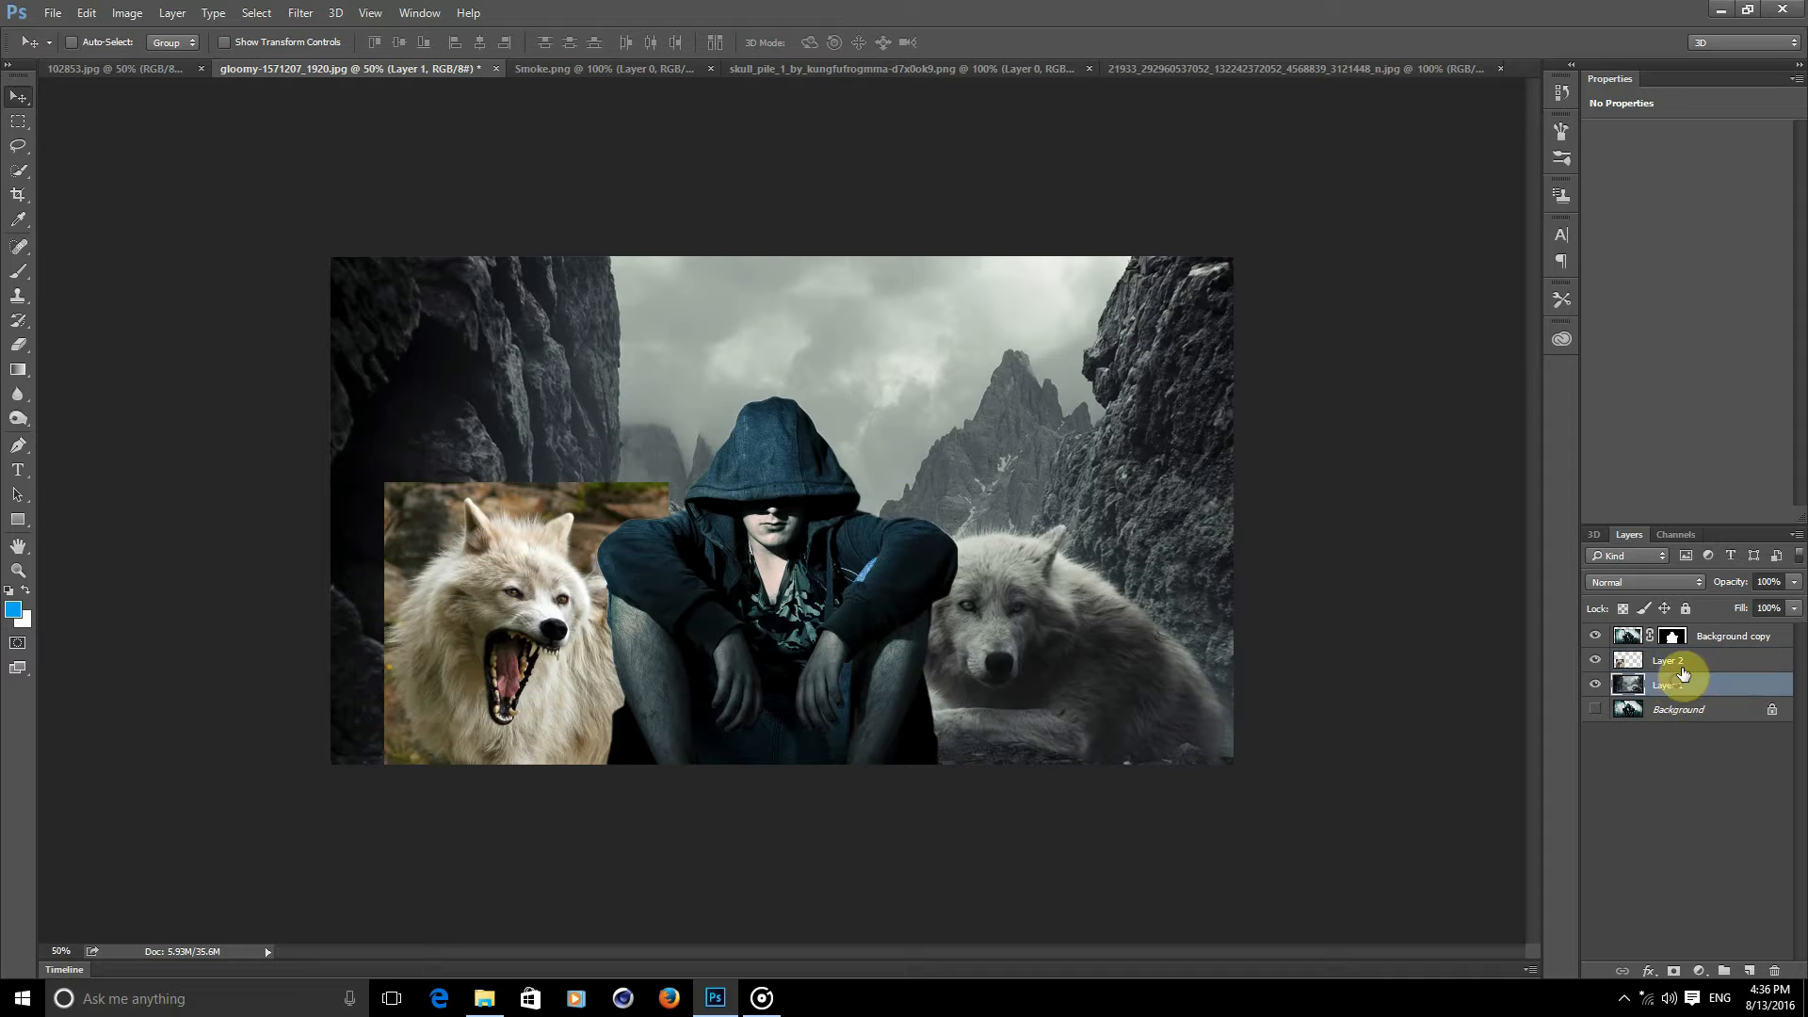
pyautogui.keyDown('ctrl'); pyautogui.click(1683, 669); pyautogui.keyUp('ctrl')
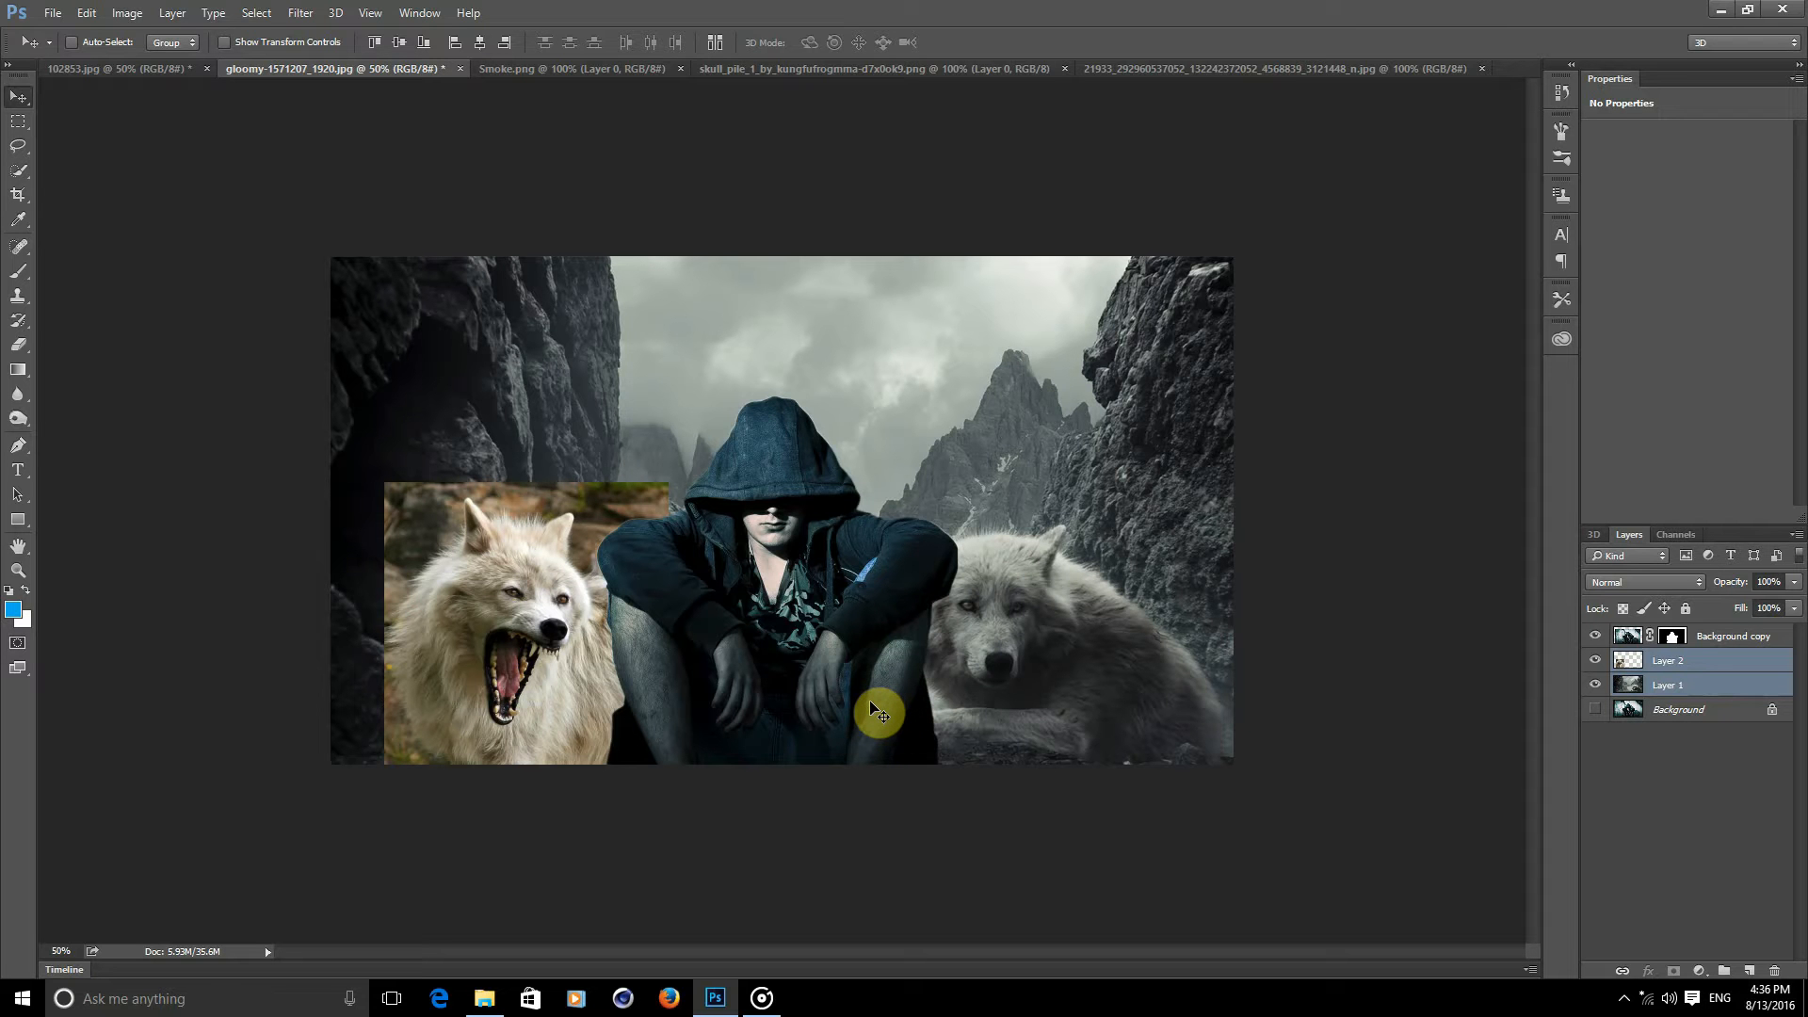
pyautogui.click(1700, 971)
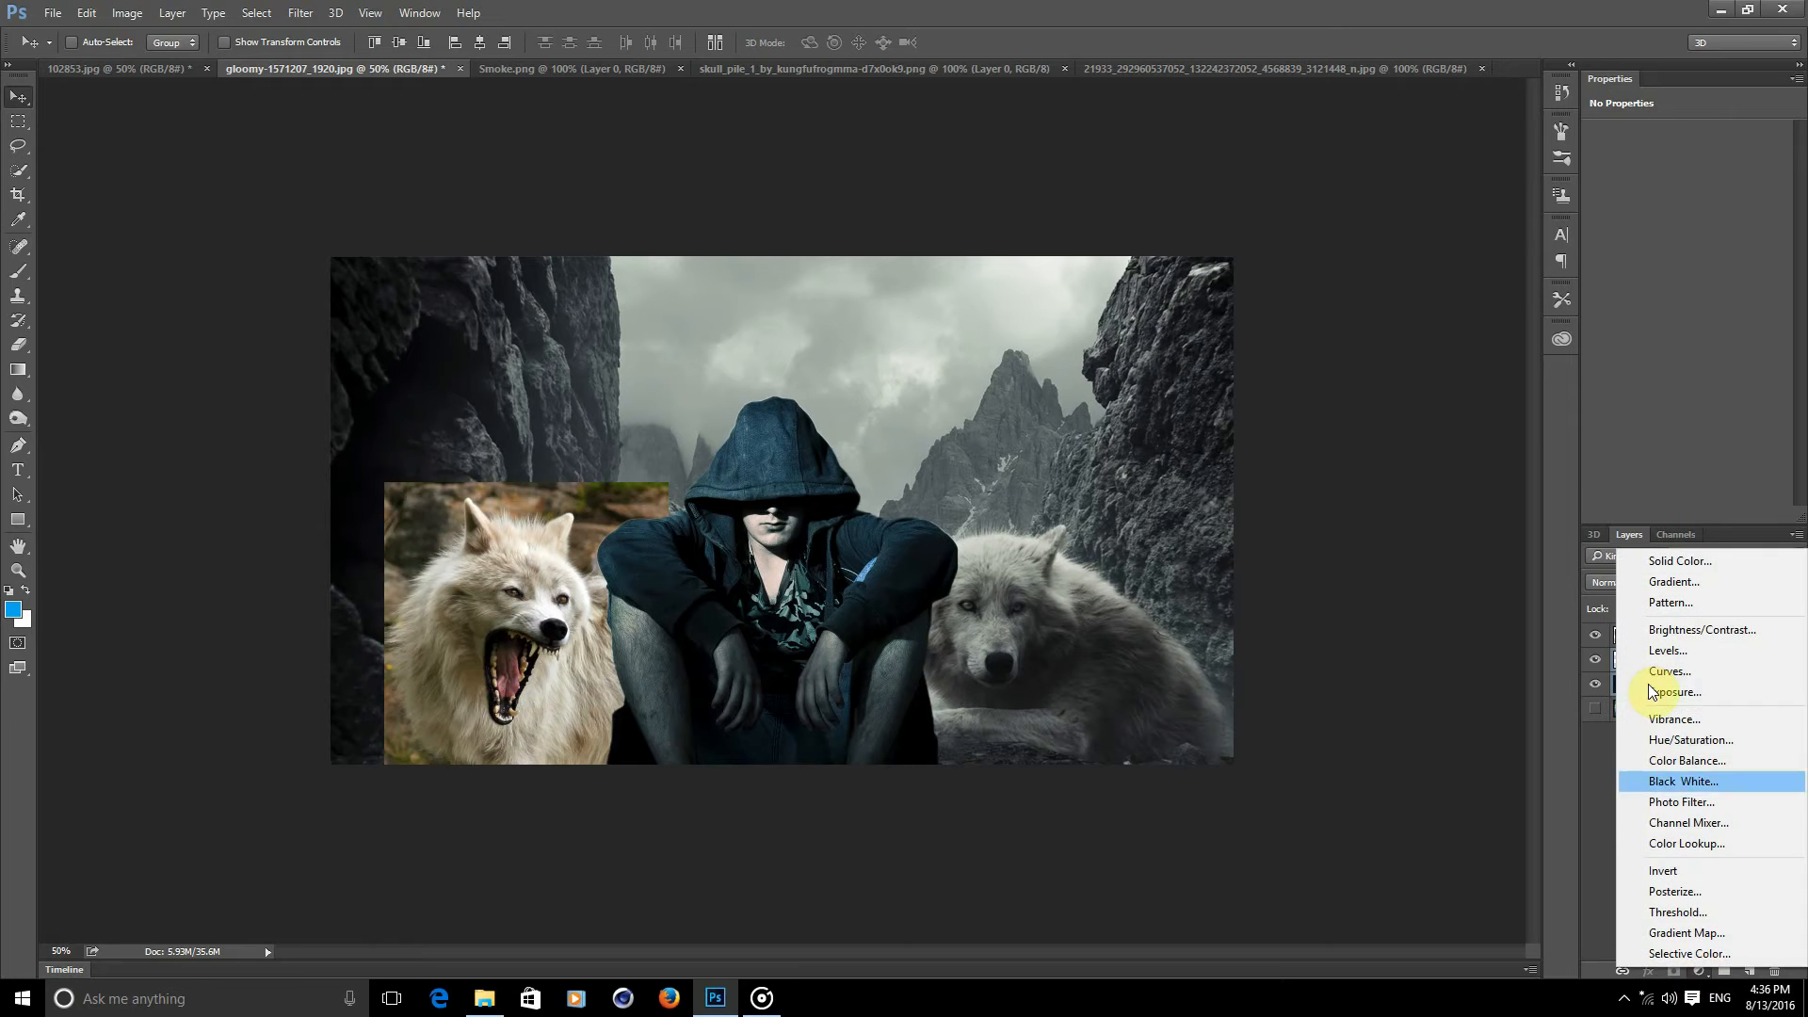
pyautogui.click(1695, 740)
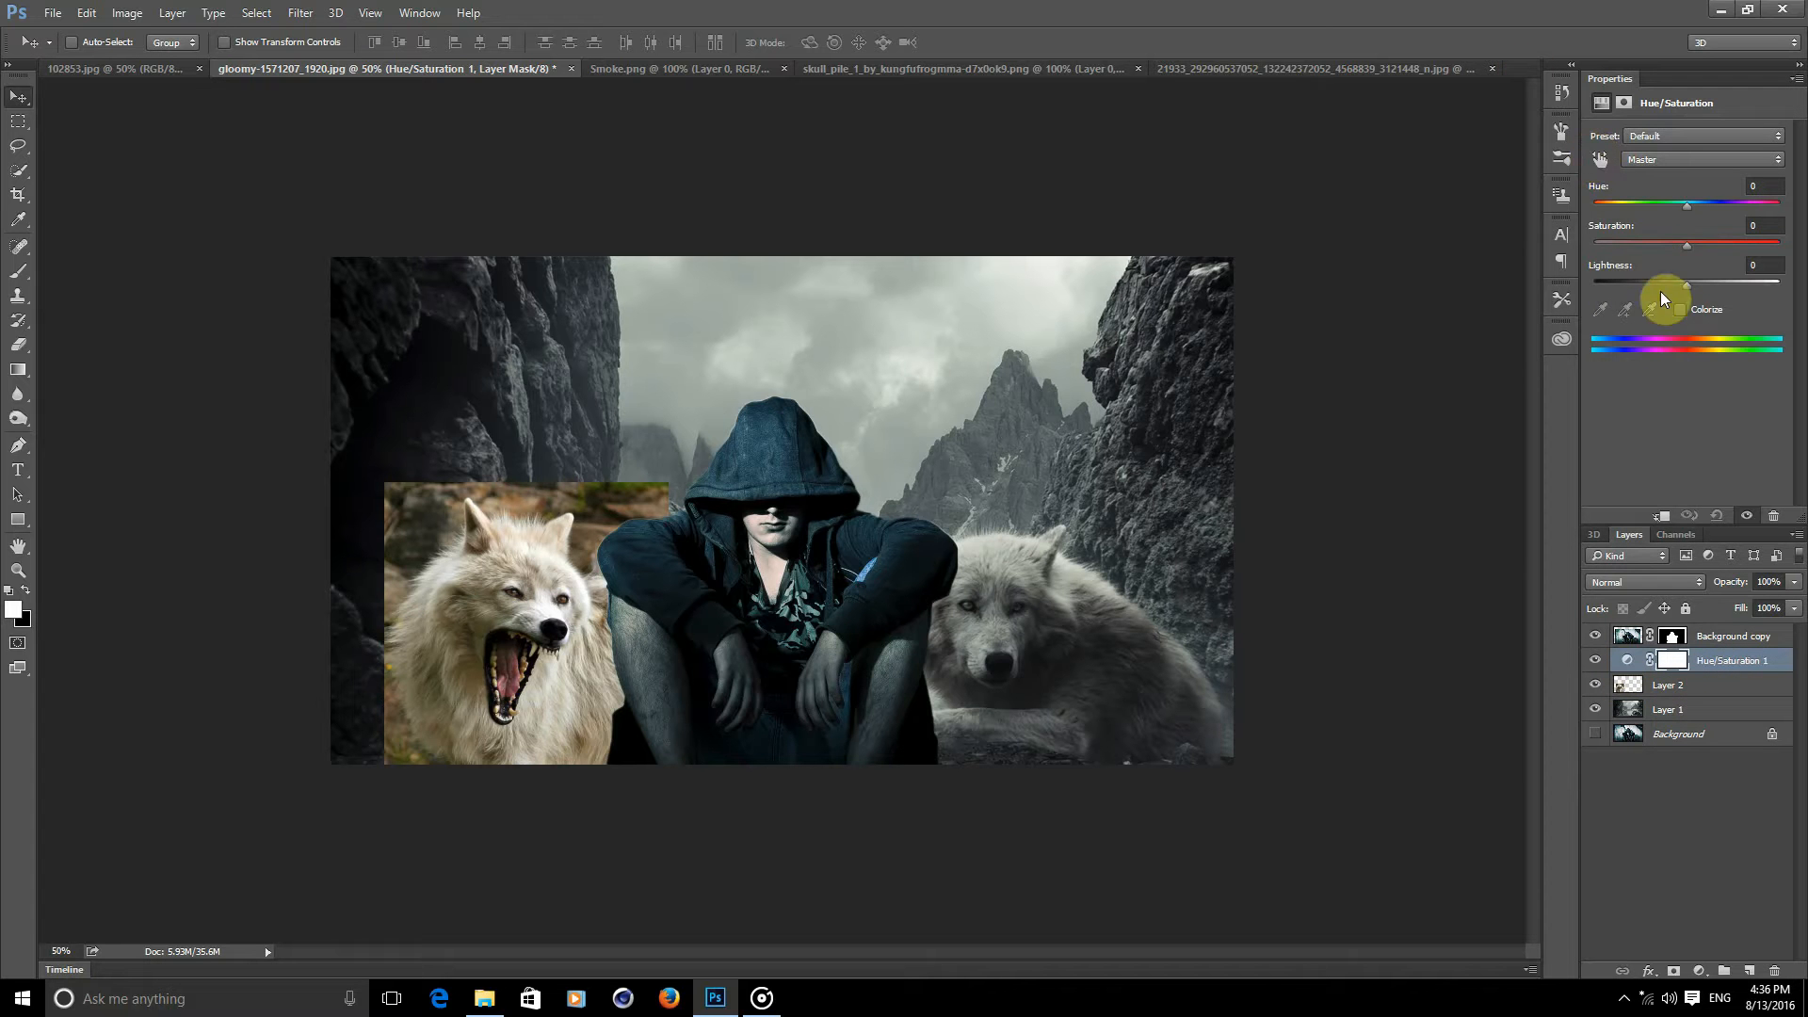
pyautogui.click(1678, 312)
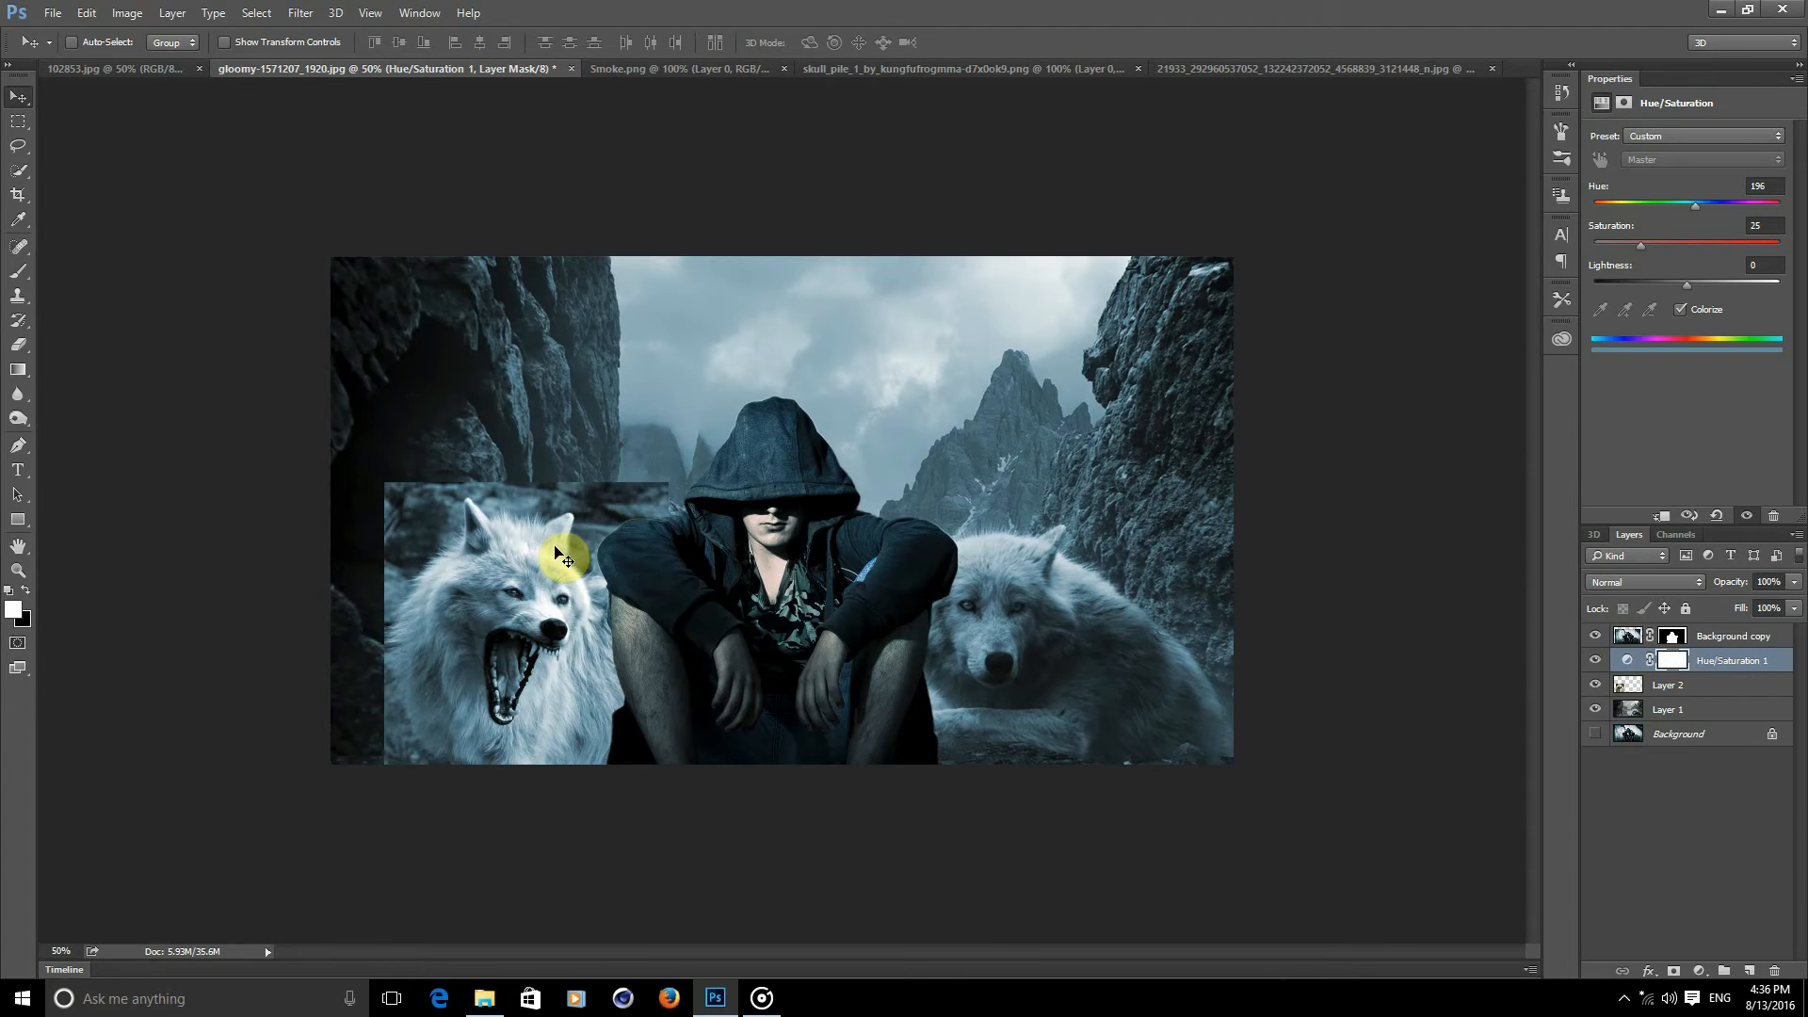
# Add a layer mask to Layer 2 and paint it black around the snarling wolf to hide the photo's original background.
pyautogui.hotkey('ctrl', '+')
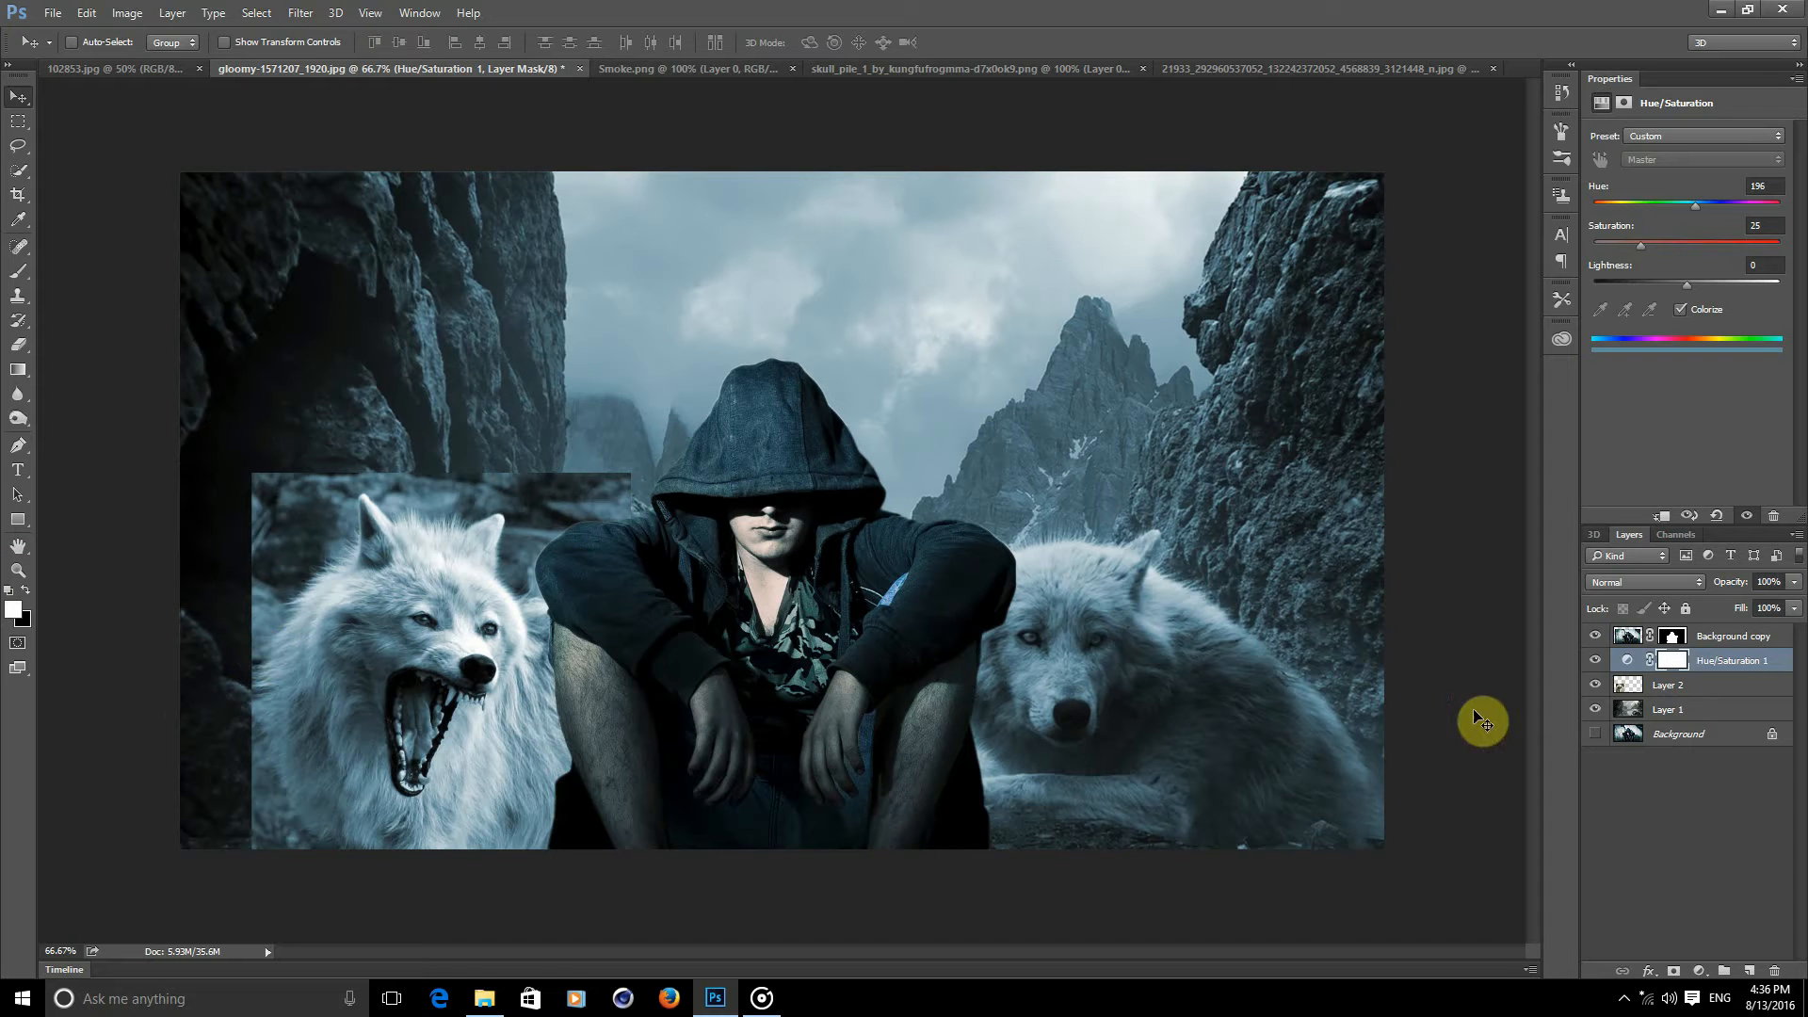
pyautogui.click(1686, 691)
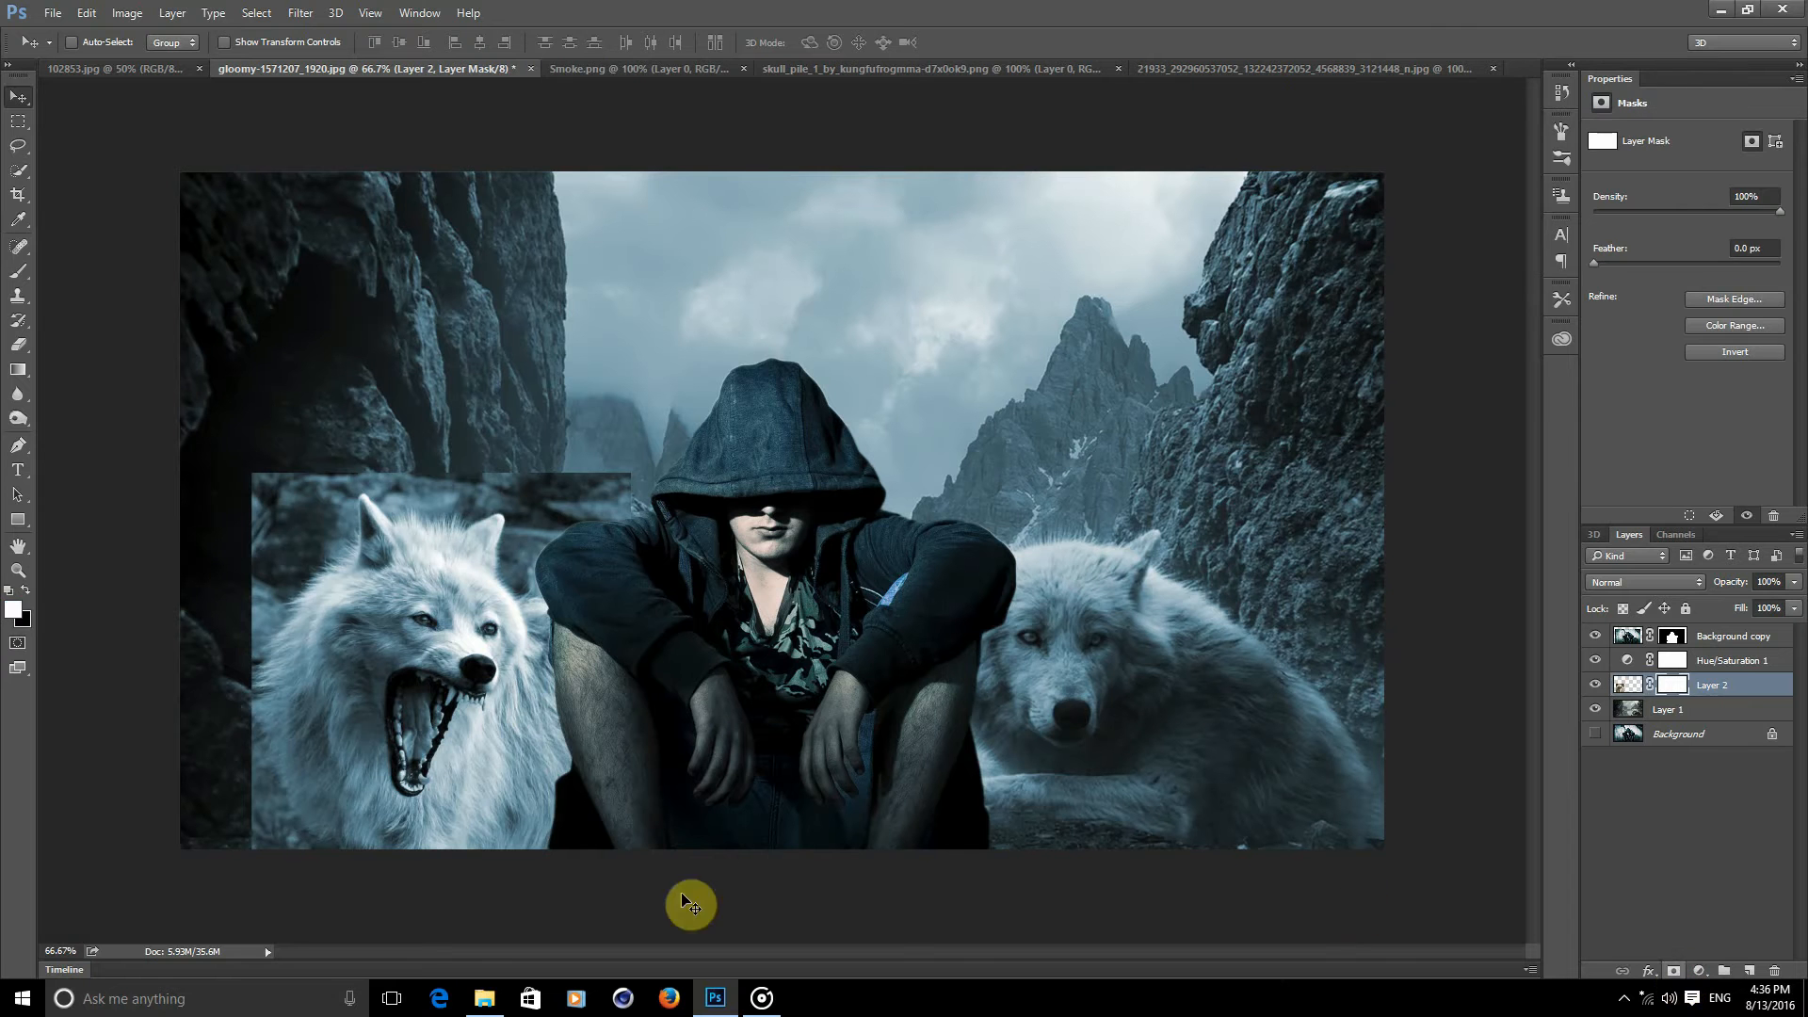
pyautogui.click(26, 592)
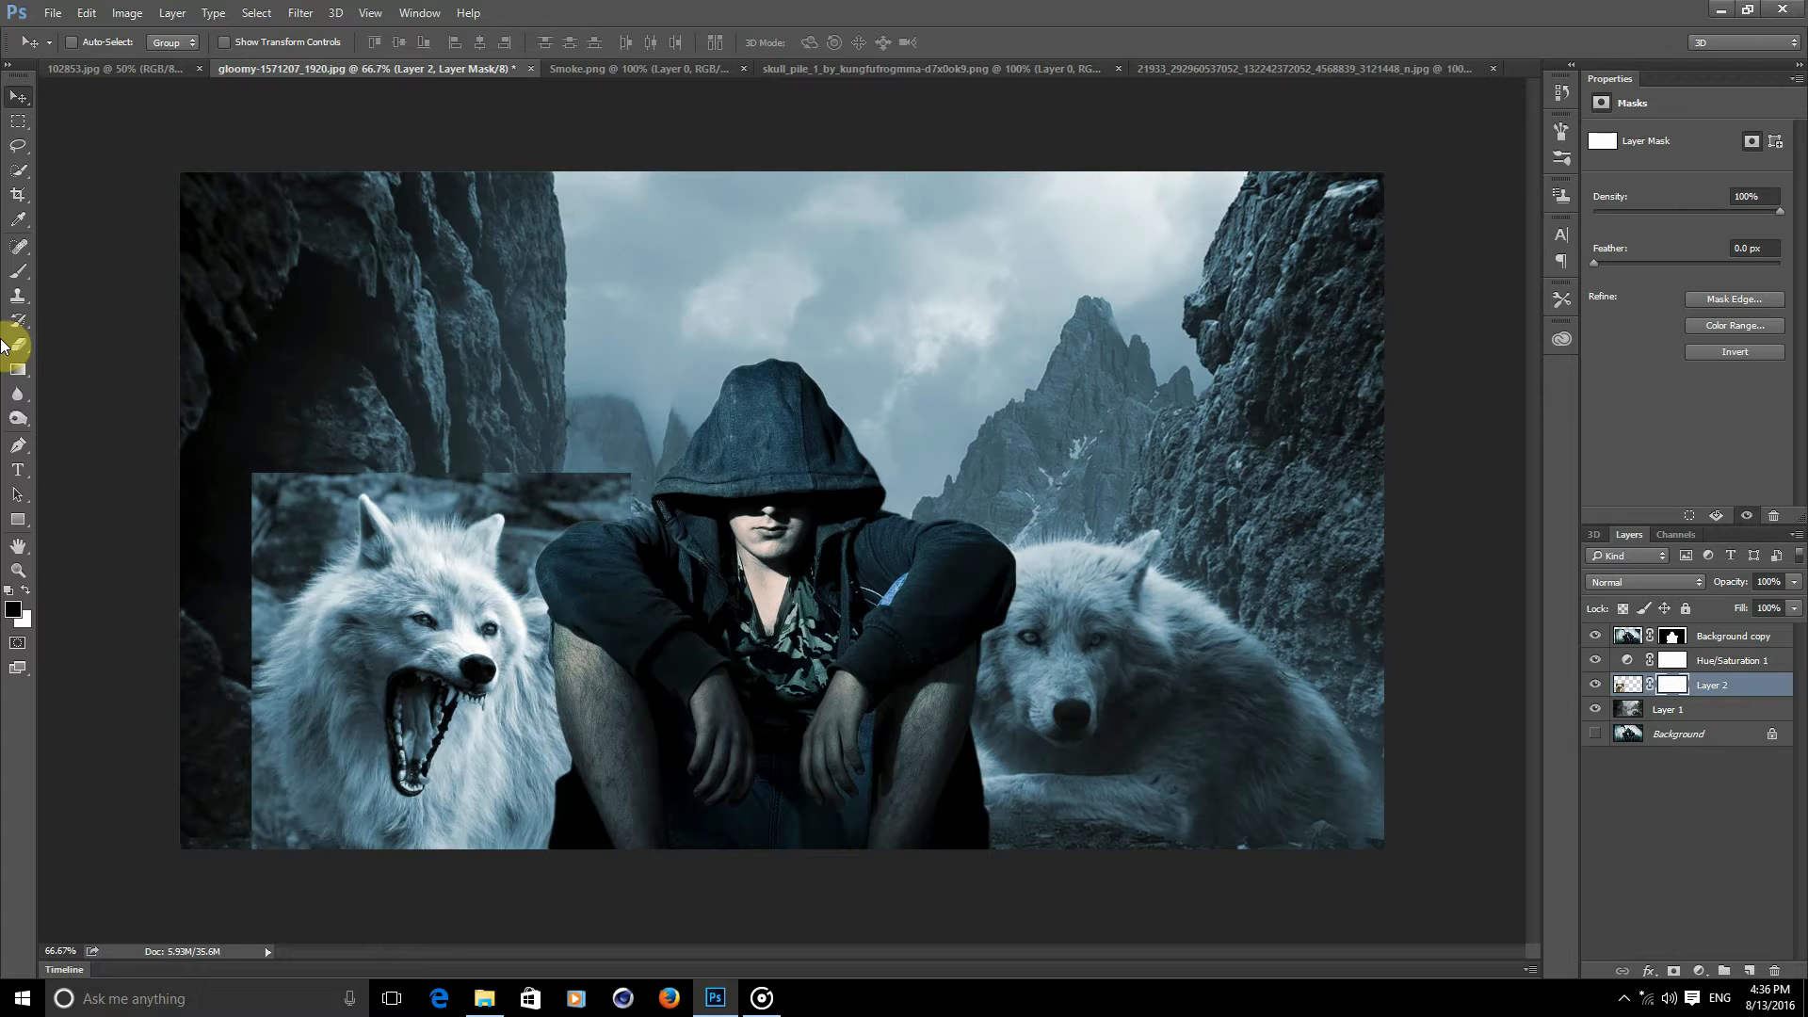
pyautogui.click(14, 275)
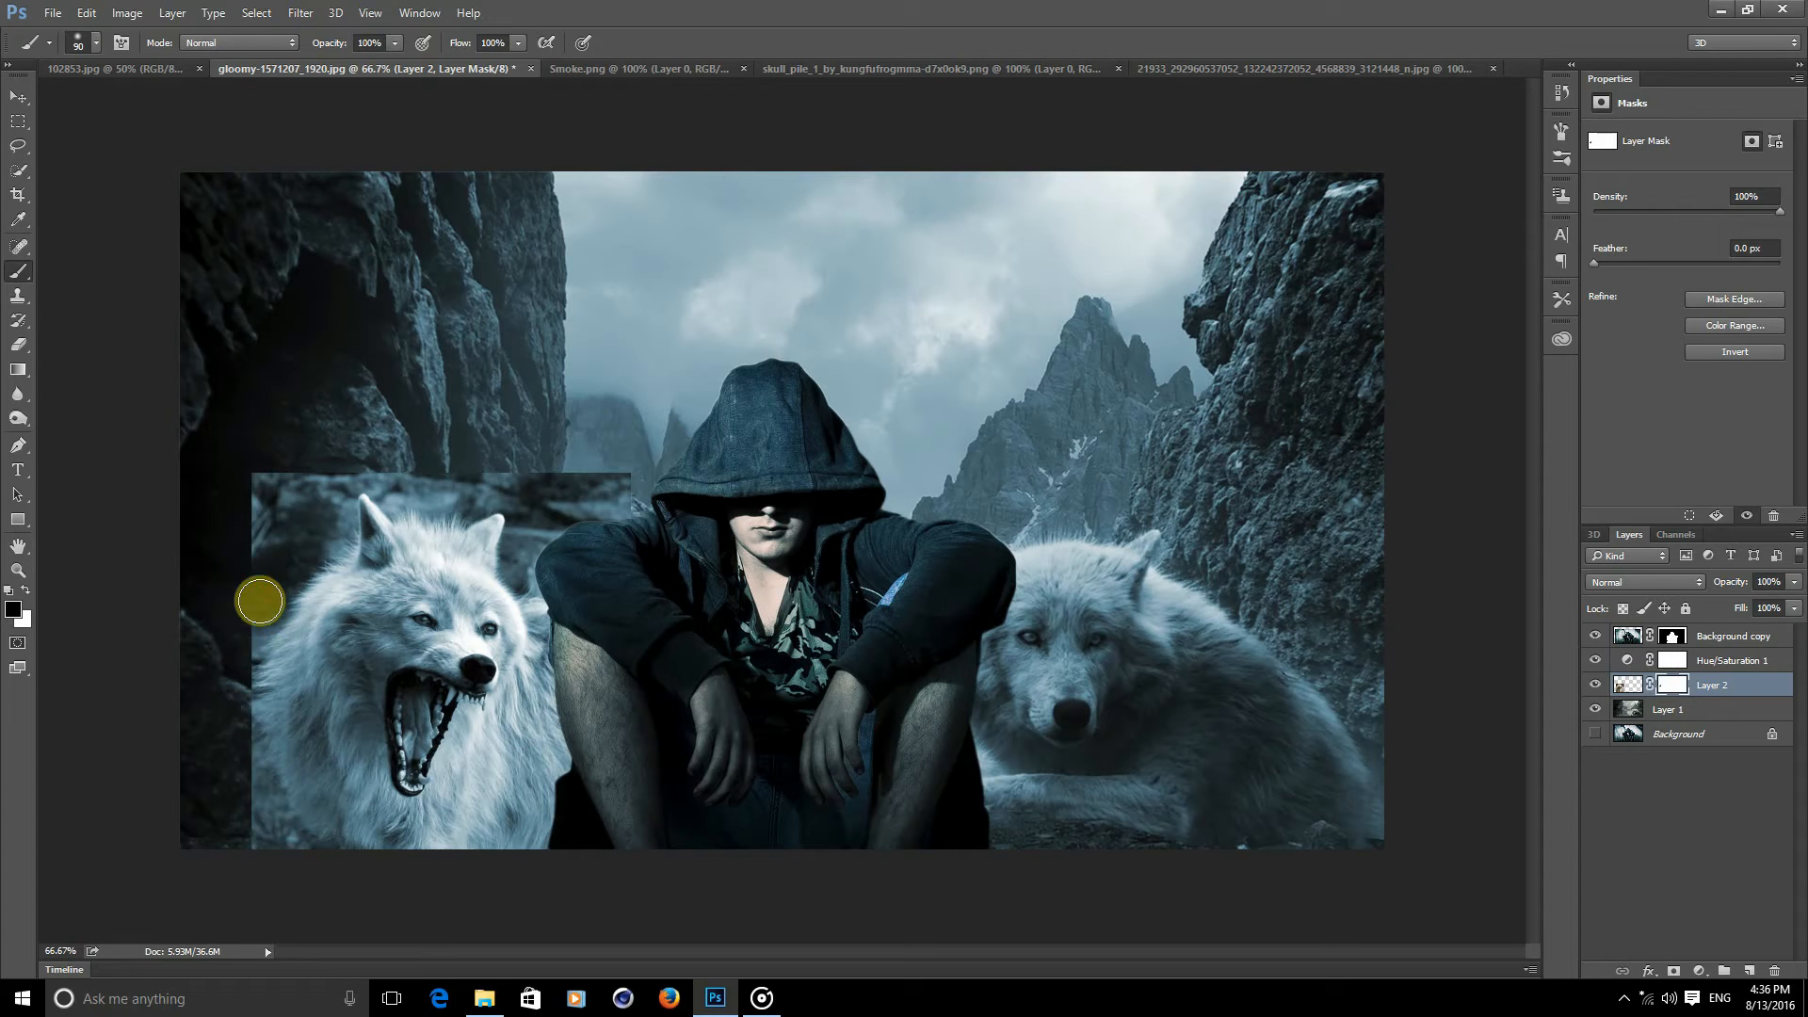
pyautogui.moveTo(241, 666)
pyautogui.mouseDown()
pyautogui.moveTo(238, 775)
pyautogui.moveTo(255, 836)
pyautogui.moveTo(289, 865)
pyautogui.mouseUp()
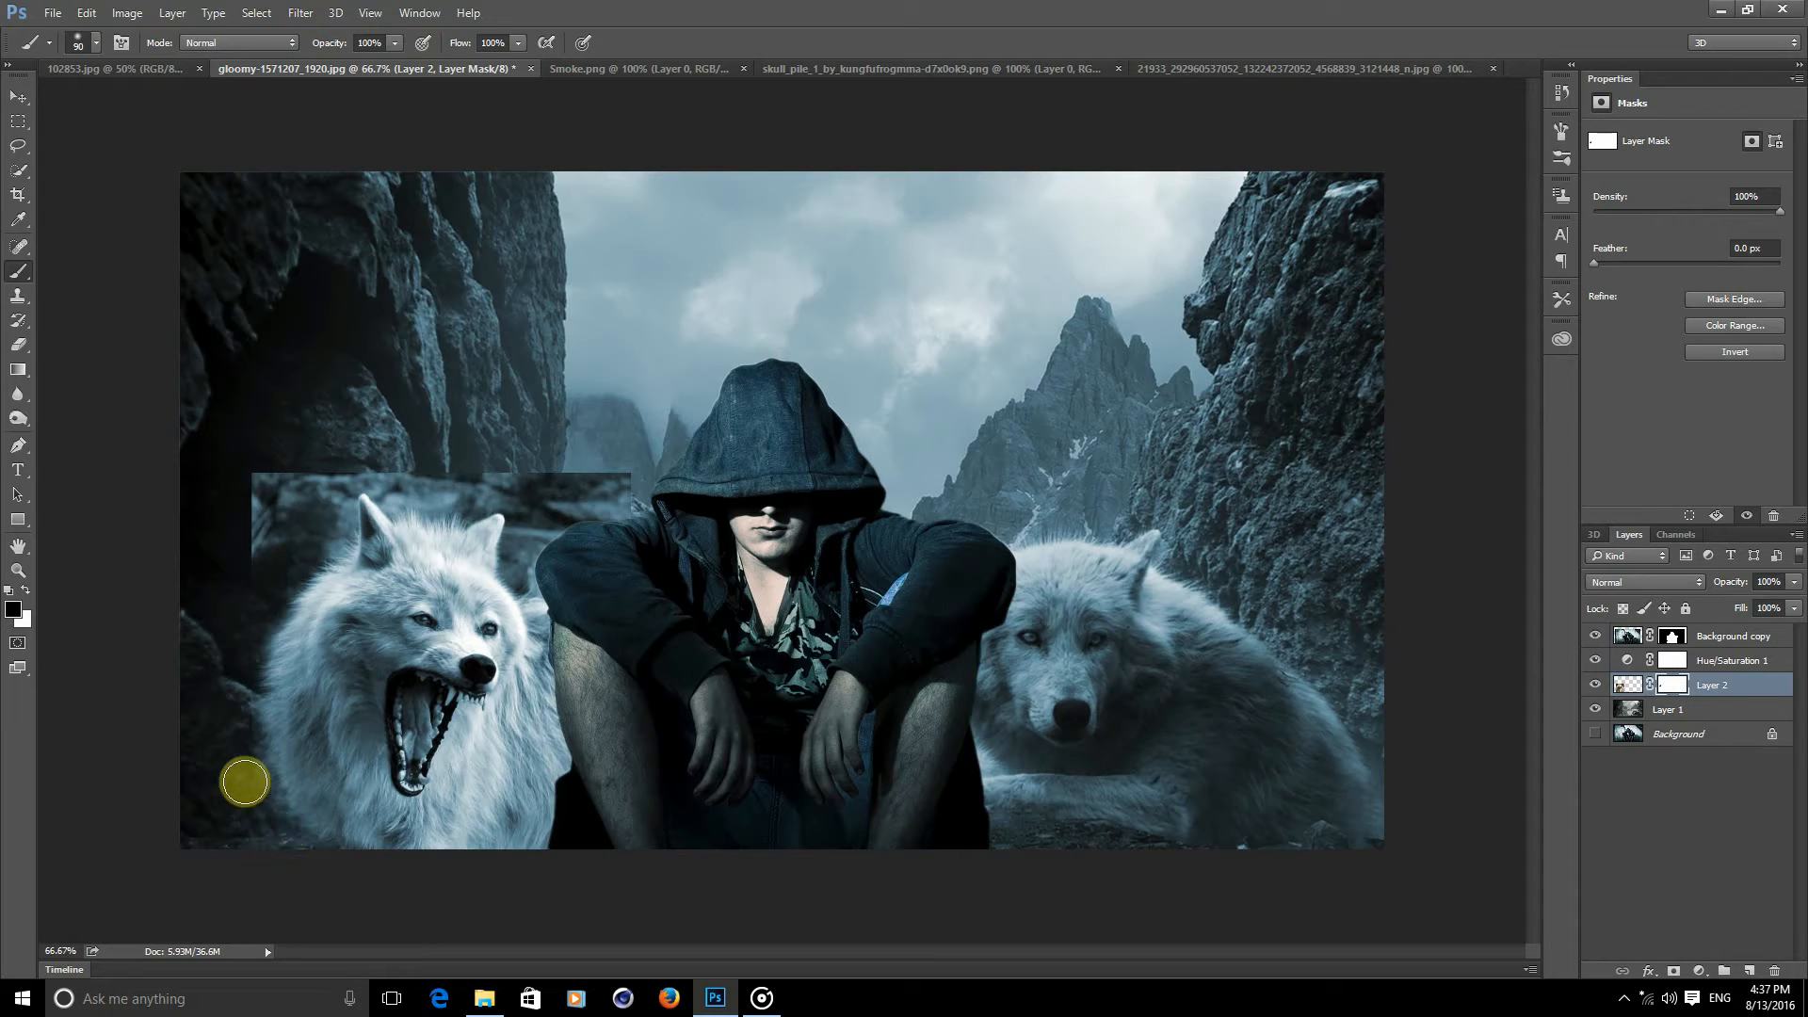
pyautogui.moveTo(229, 705)
pyautogui.mouseDown()
pyautogui.moveTo(229, 632)
pyautogui.moveTo(286, 485)
pyautogui.moveTo(240, 523)
pyautogui.moveTo(249, 538)
pyautogui.moveTo(320, 445)
pyautogui.moveTo(338, 486)
pyautogui.moveTo(304, 540)
pyautogui.moveTo(323, 521)
pyautogui.moveTo(230, 466)
pyautogui.moveTo(256, 485)
pyautogui.moveTo(416, 450)
pyautogui.moveTo(389, 462)
pyautogui.moveTo(414, 501)
pyautogui.moveTo(399, 479)
pyautogui.moveTo(621, 483)
pyautogui.moveTo(575, 488)
pyautogui.moveTo(547, 554)
pyautogui.moveTo(547, 533)
pyautogui.moveTo(532, 549)
pyautogui.moveTo(533, 581)
pyautogui.moveTo(549, 579)
pyautogui.moveTo(531, 559)
pyautogui.moveTo(538, 502)
pyautogui.moveTo(567, 465)
pyautogui.moveTo(564, 545)
pyautogui.moveTo(610, 419)
pyautogui.moveTo(540, 445)
pyautogui.moveTo(502, 485)
pyautogui.moveTo(463, 492)
pyautogui.moveTo(444, 472)
pyautogui.moveTo(326, 521)
pyautogui.mouseUp()
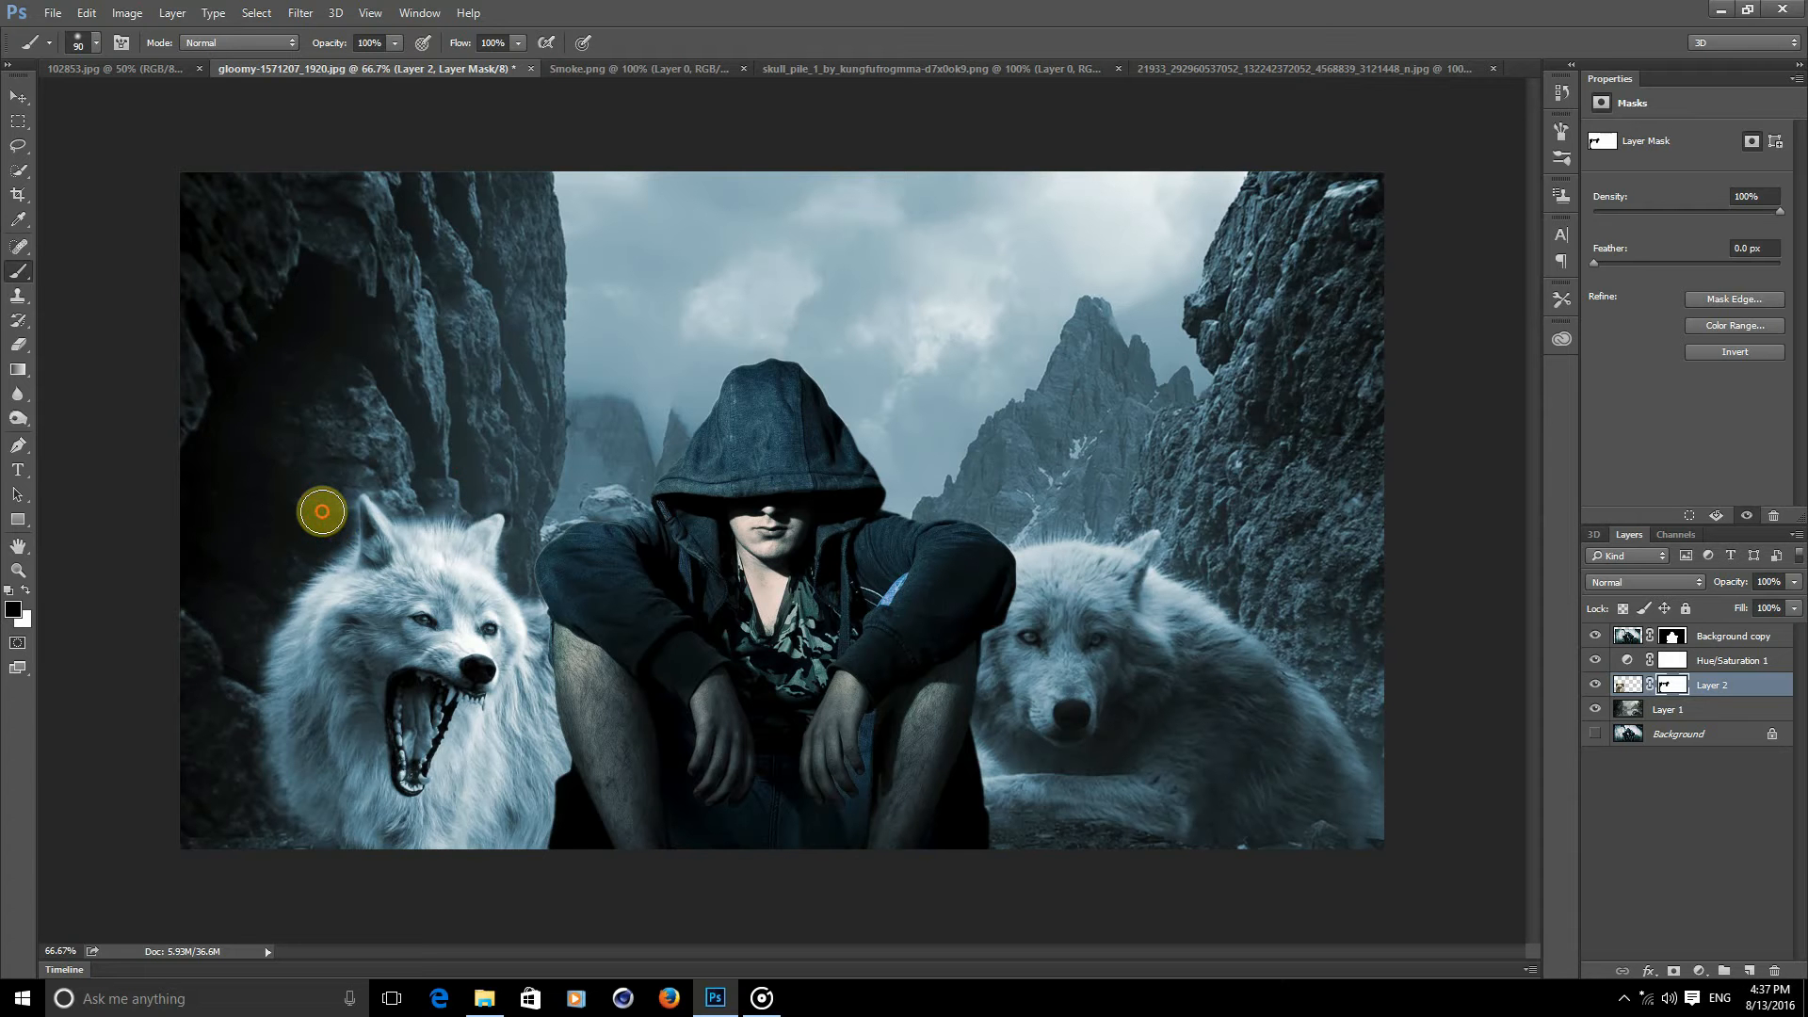
pyautogui.scroll(1, 325, 512)
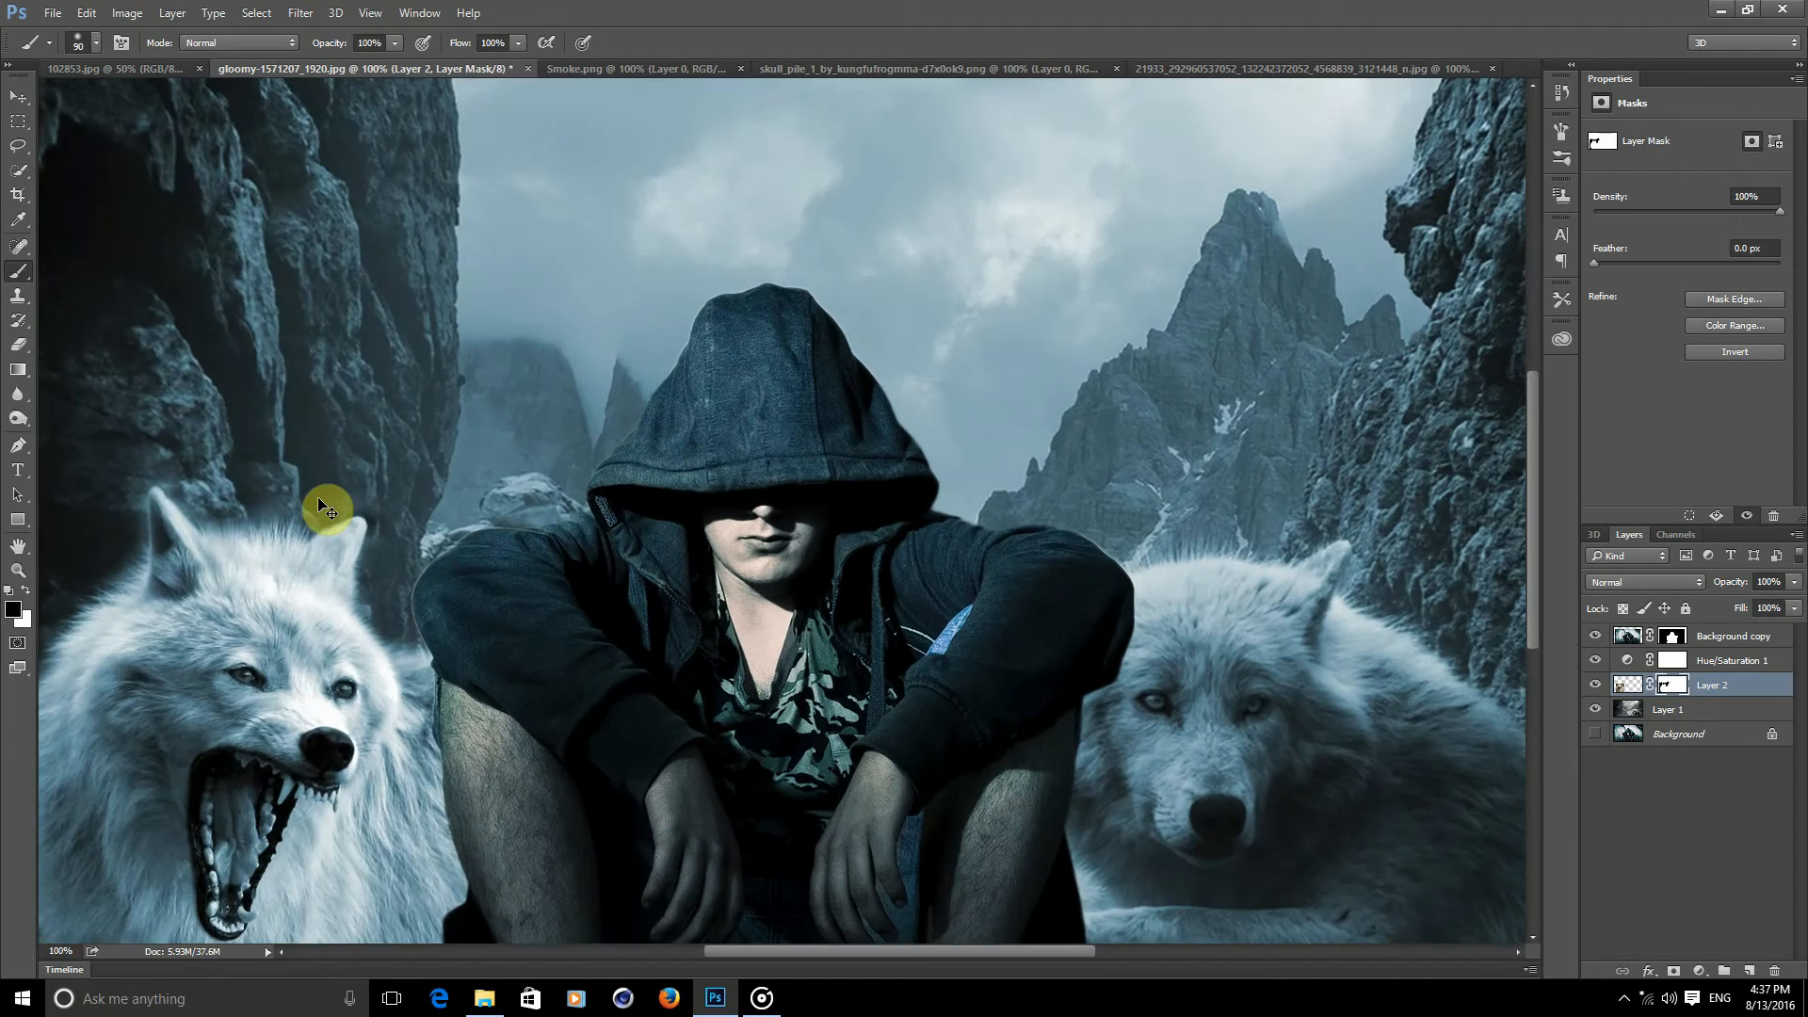
pyautogui.scroll(-2, 323, 512)
pyautogui.scroll(1, 320, 503)
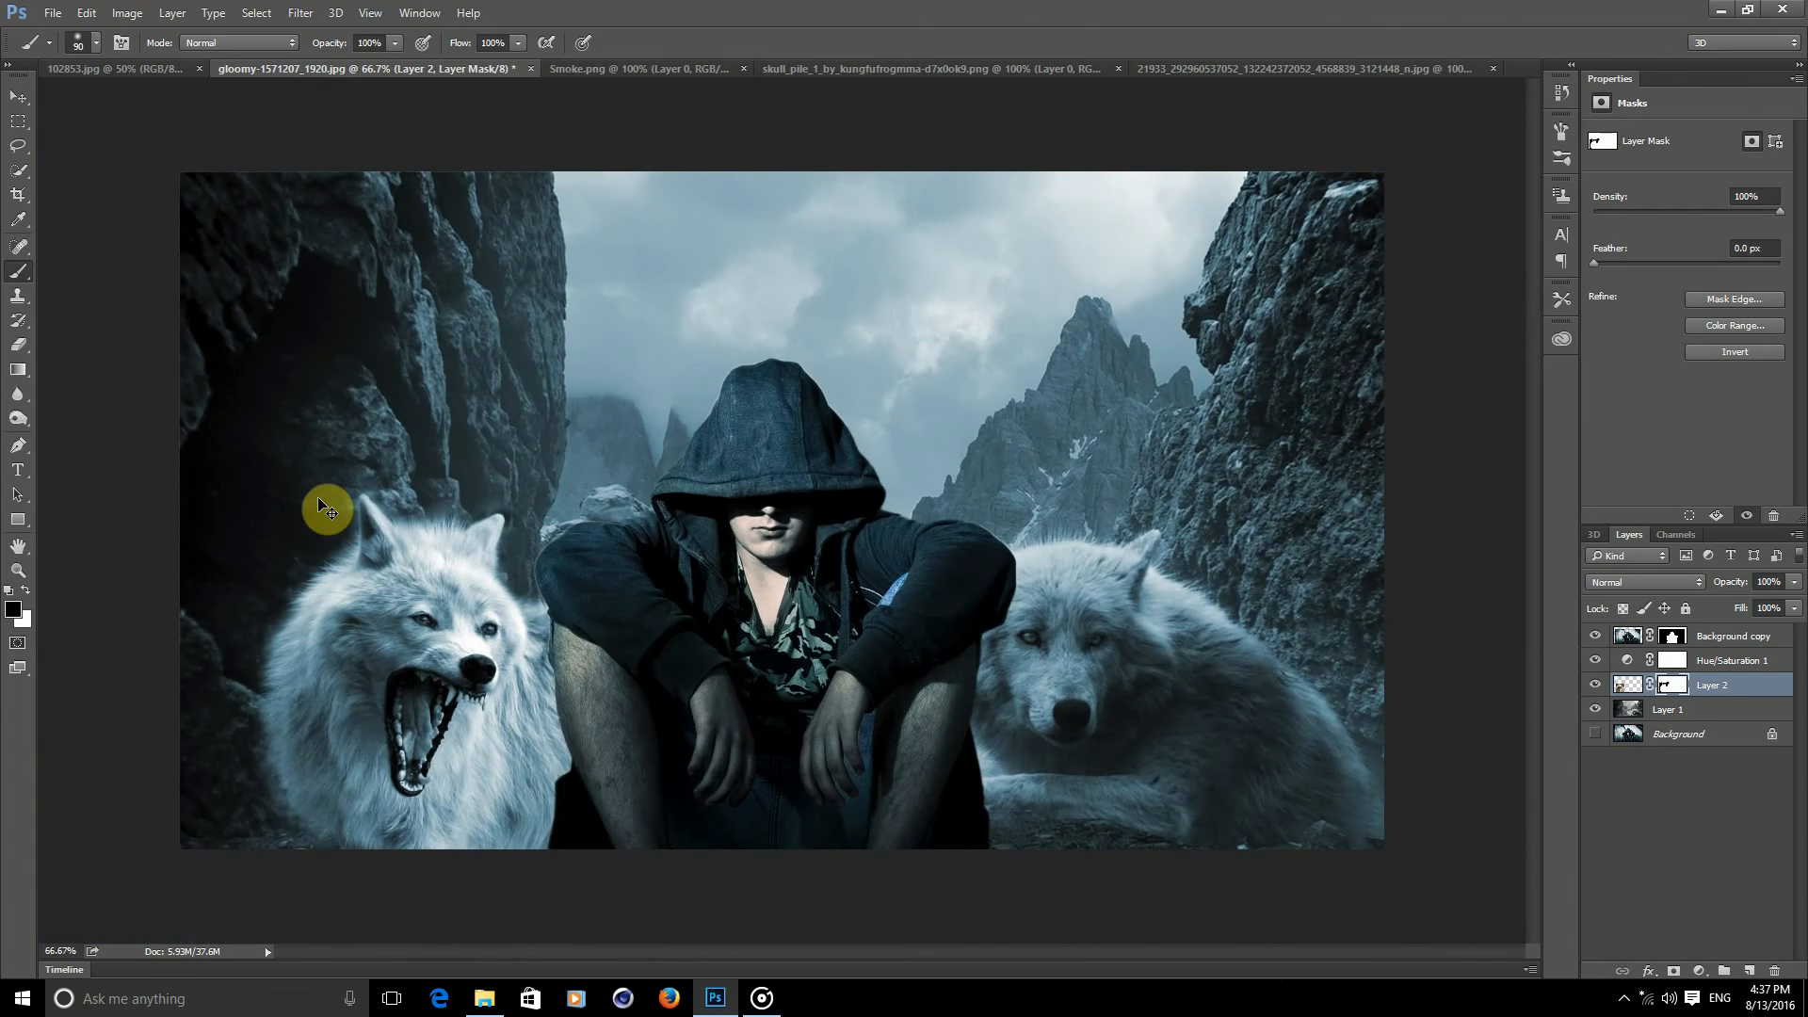
pyautogui.scroll(1, 327, 508)
pyautogui.scroll(-1, 325, 511)
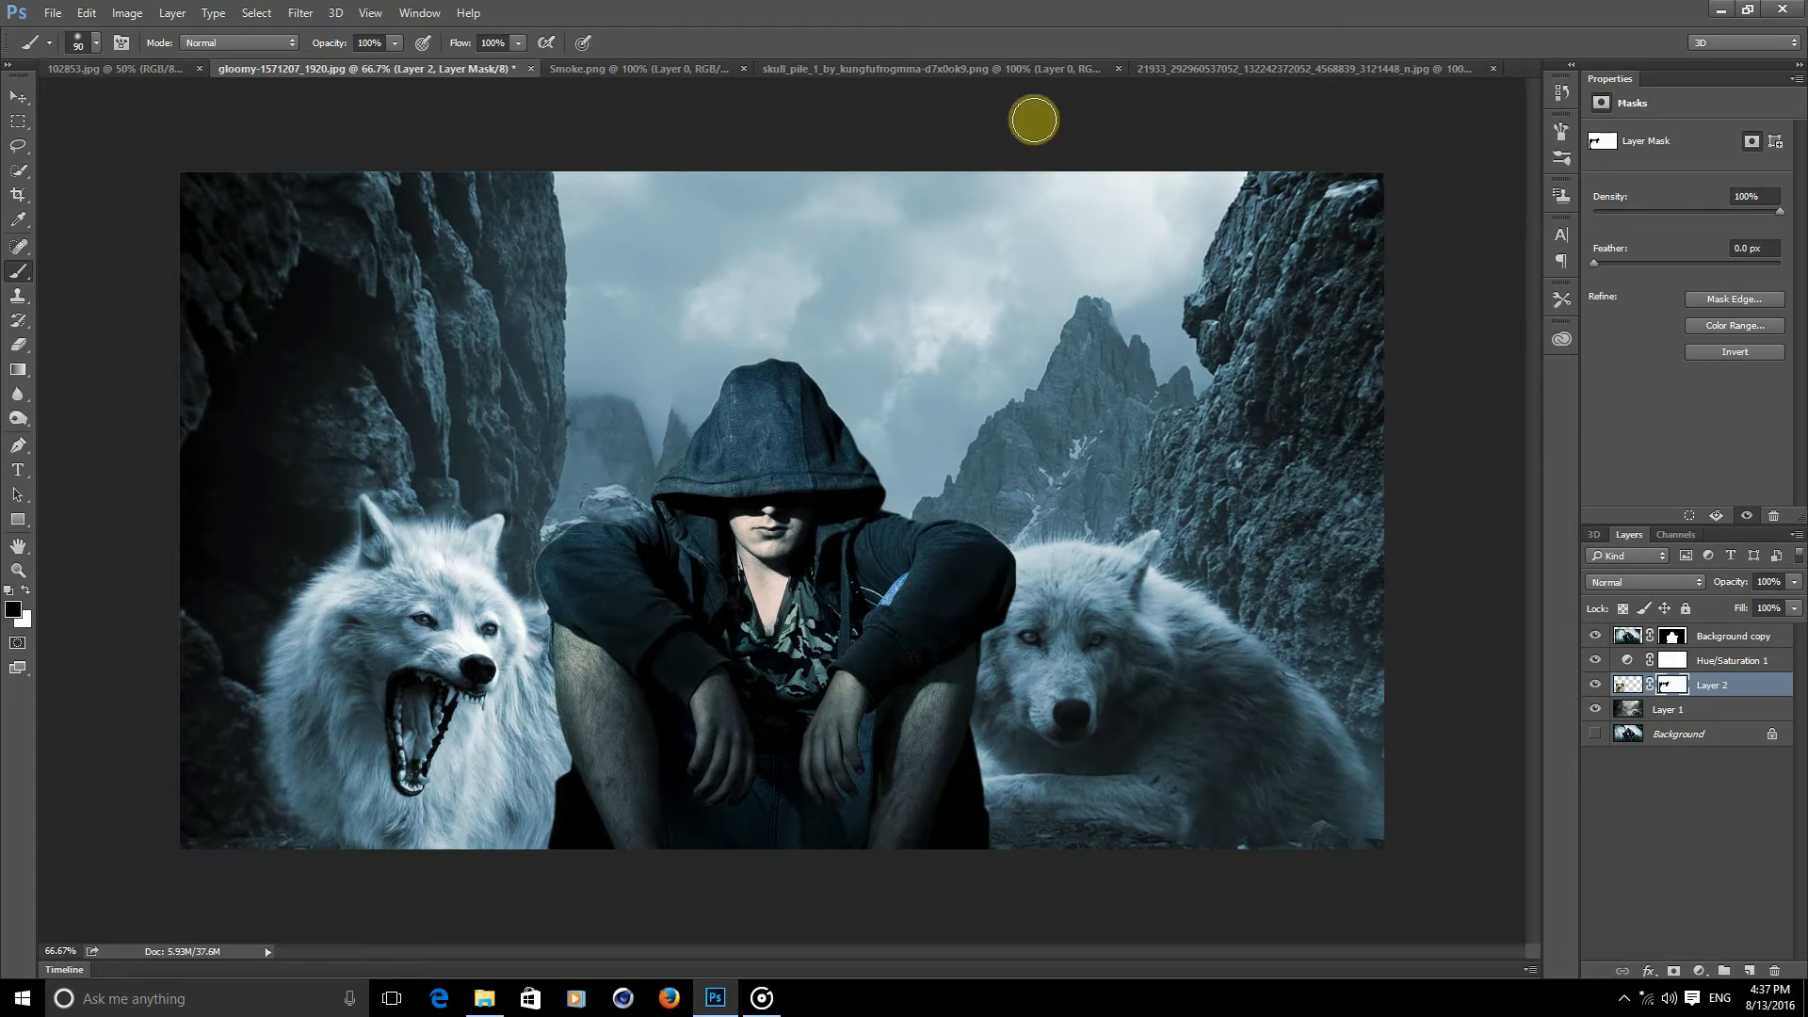
# Try to move the skull pile from its own image into the gloomy composite with the Move tool.
pyautogui.click(957, 65)
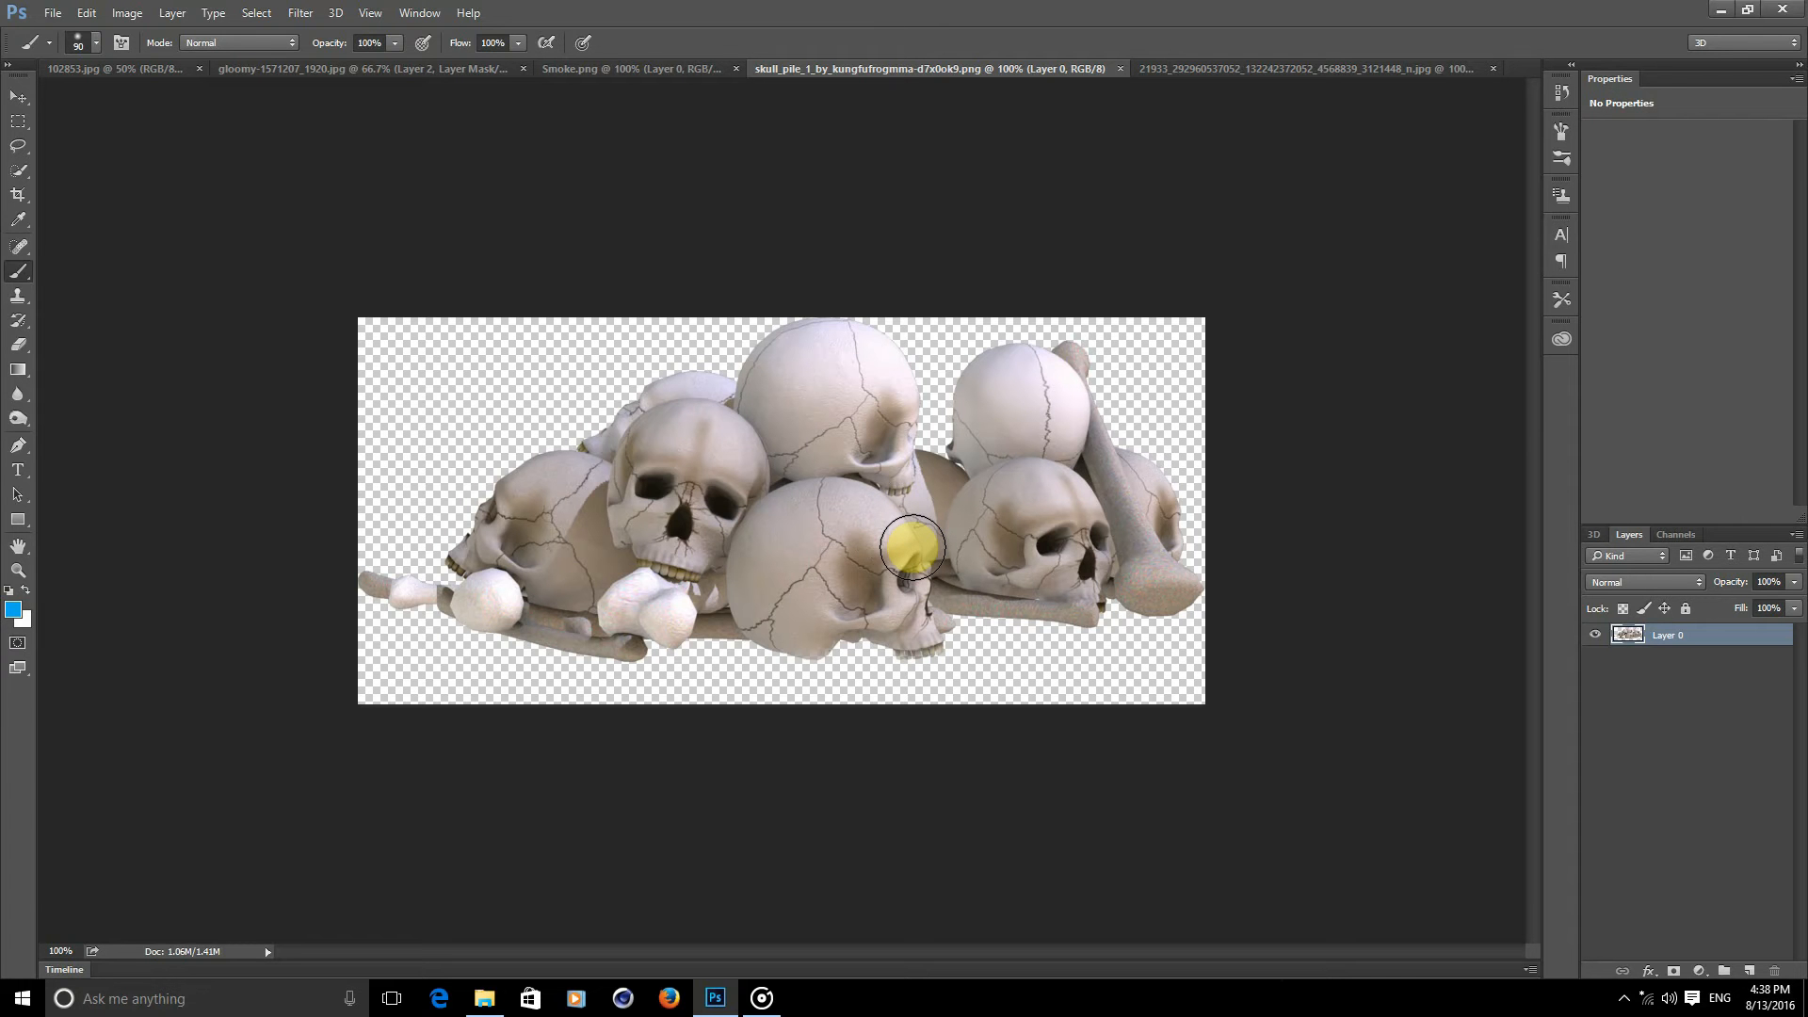
pyautogui.press('v')
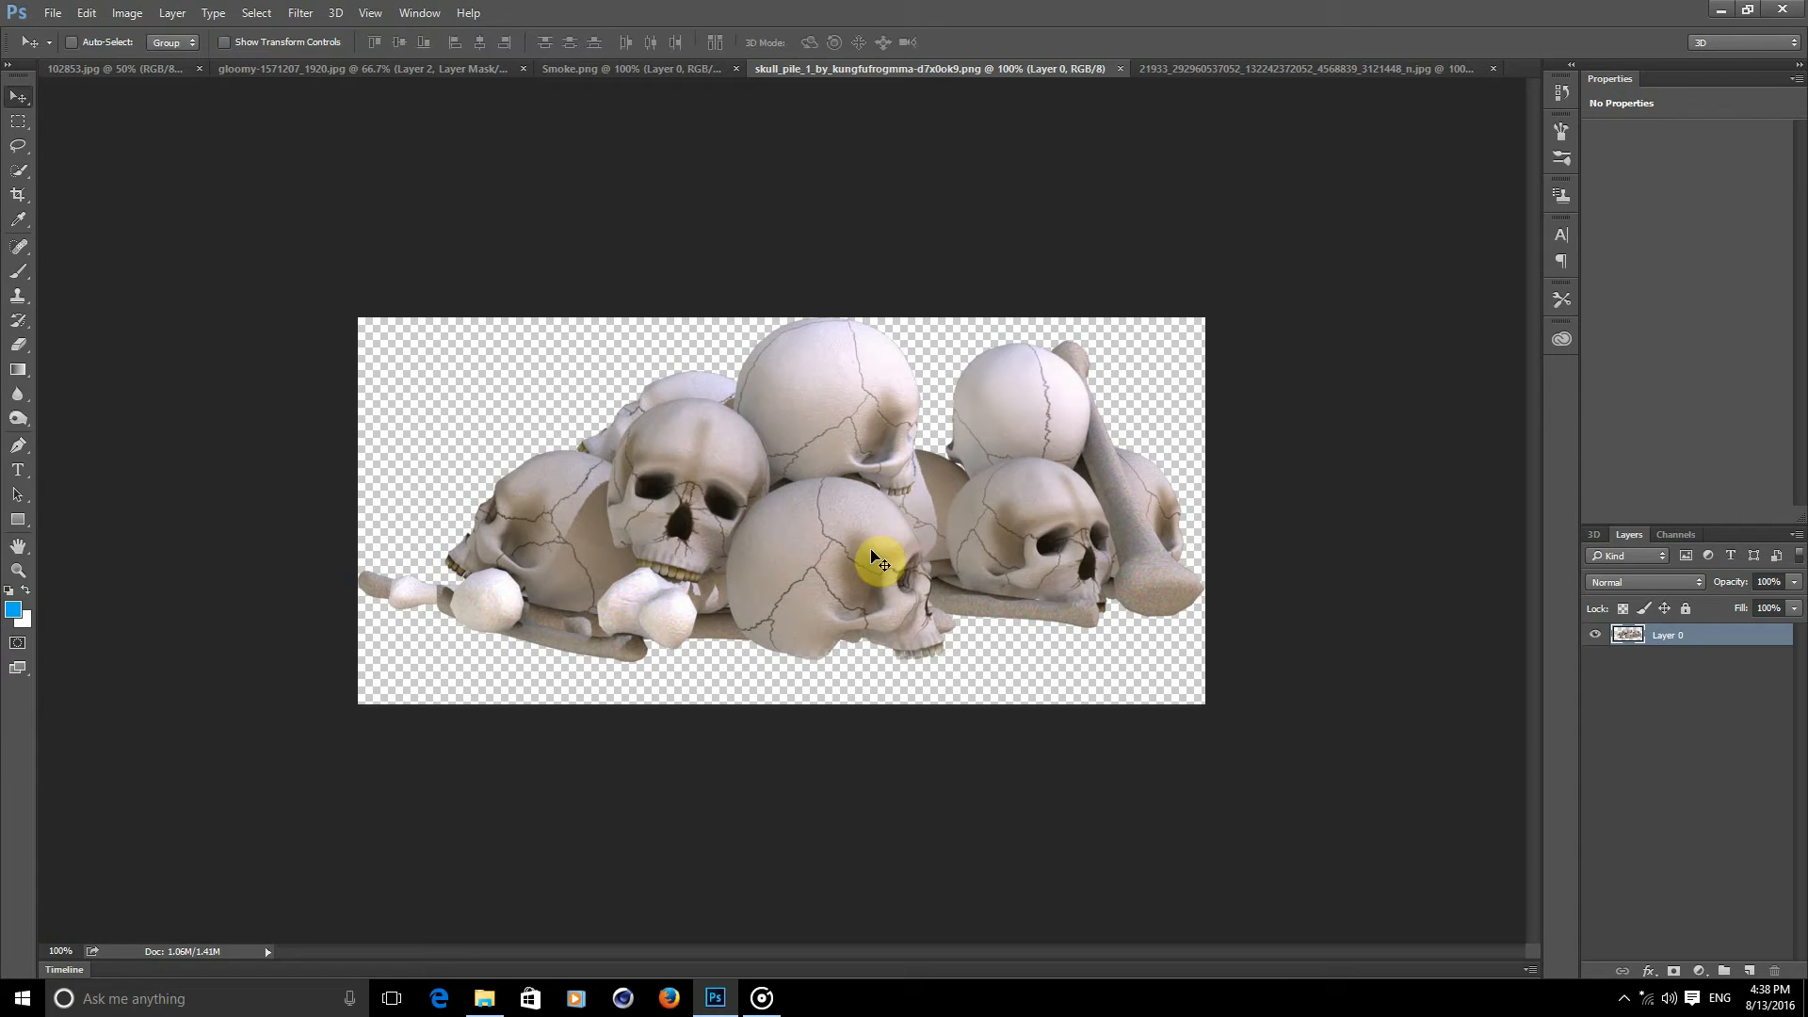
pyautogui.rightClick(871, 561)
pyautogui.press('Escape')
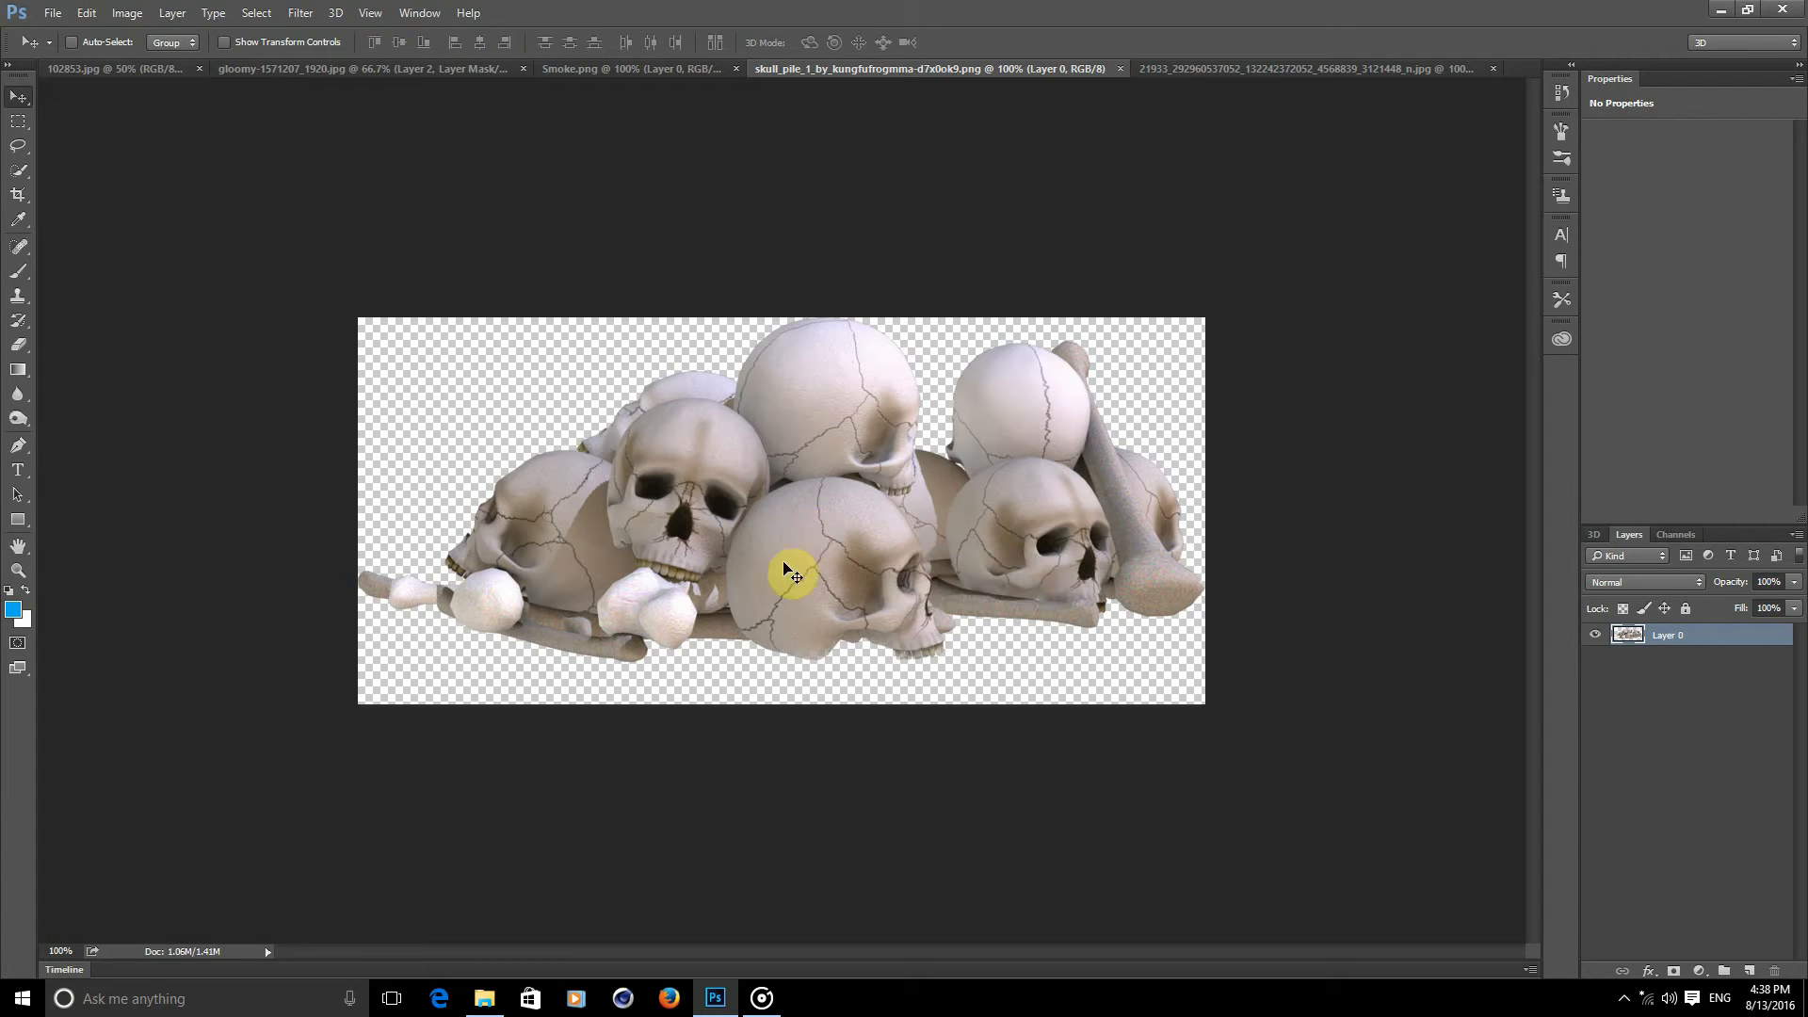
pyautogui.moveTo(850, 537); pyautogui.dragTo(740, 518)
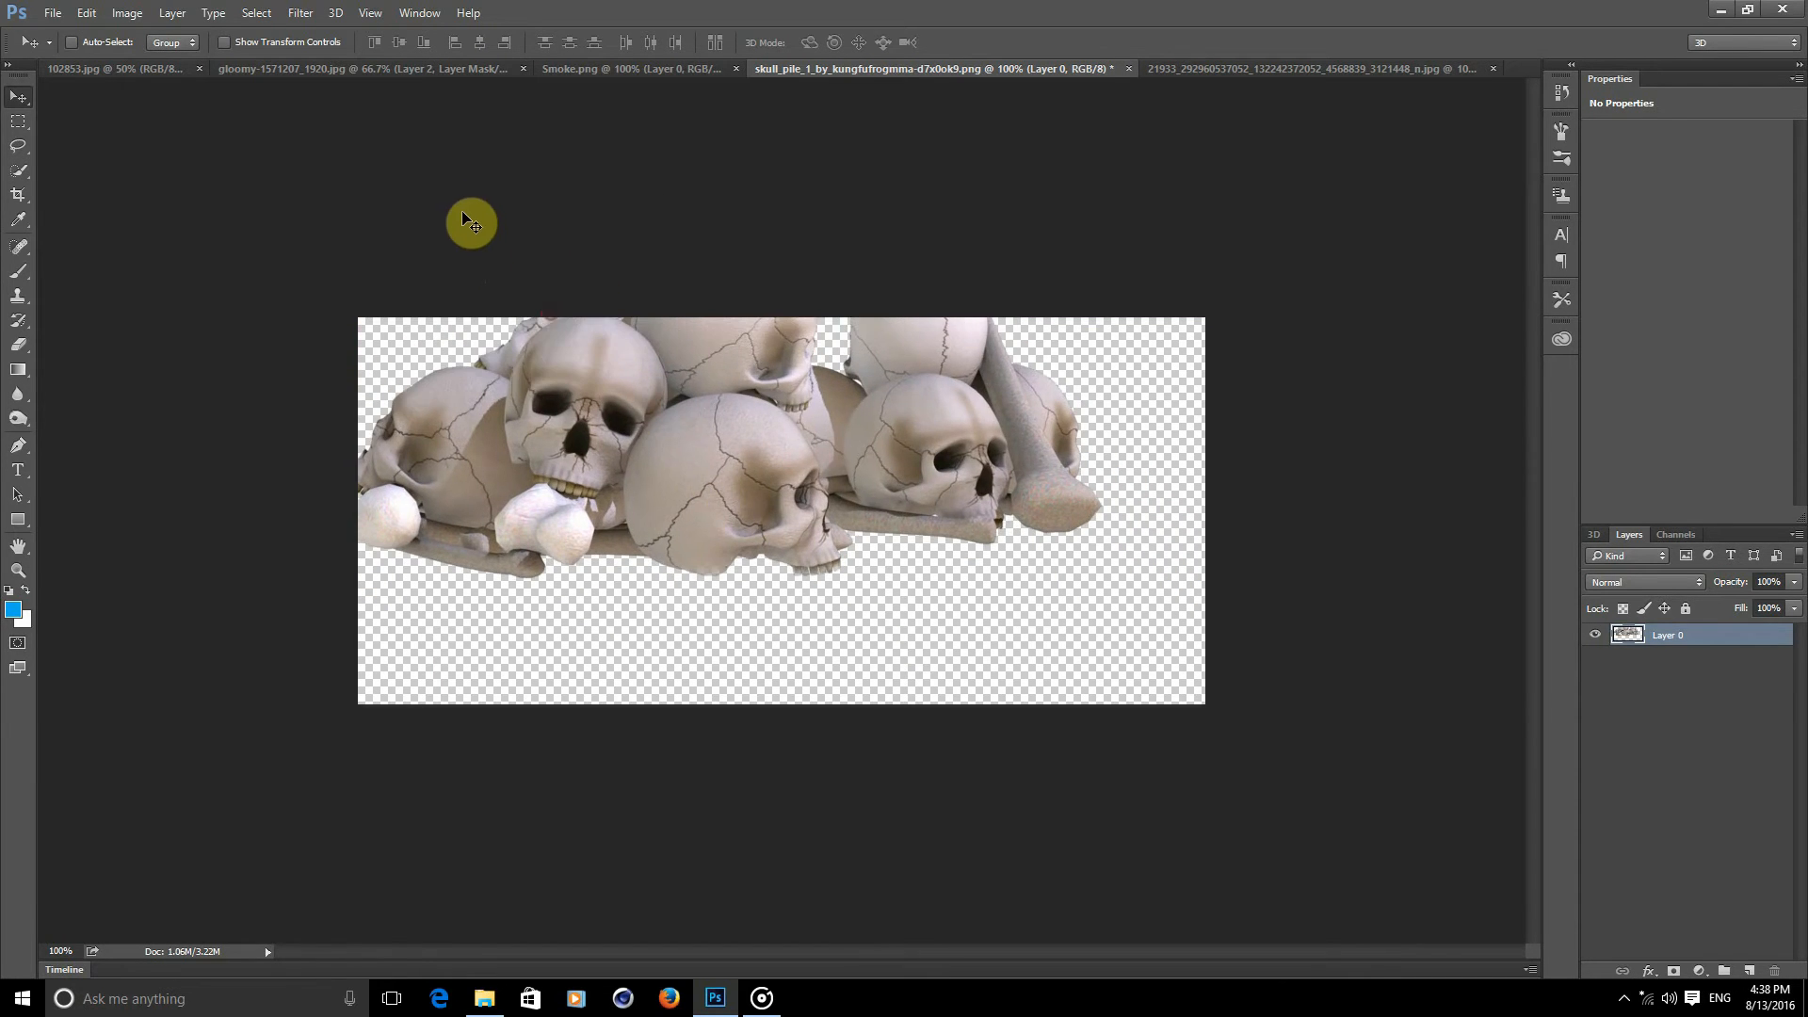
pyautogui.moveTo(485, 229); pyautogui.dragTo(501, 266)
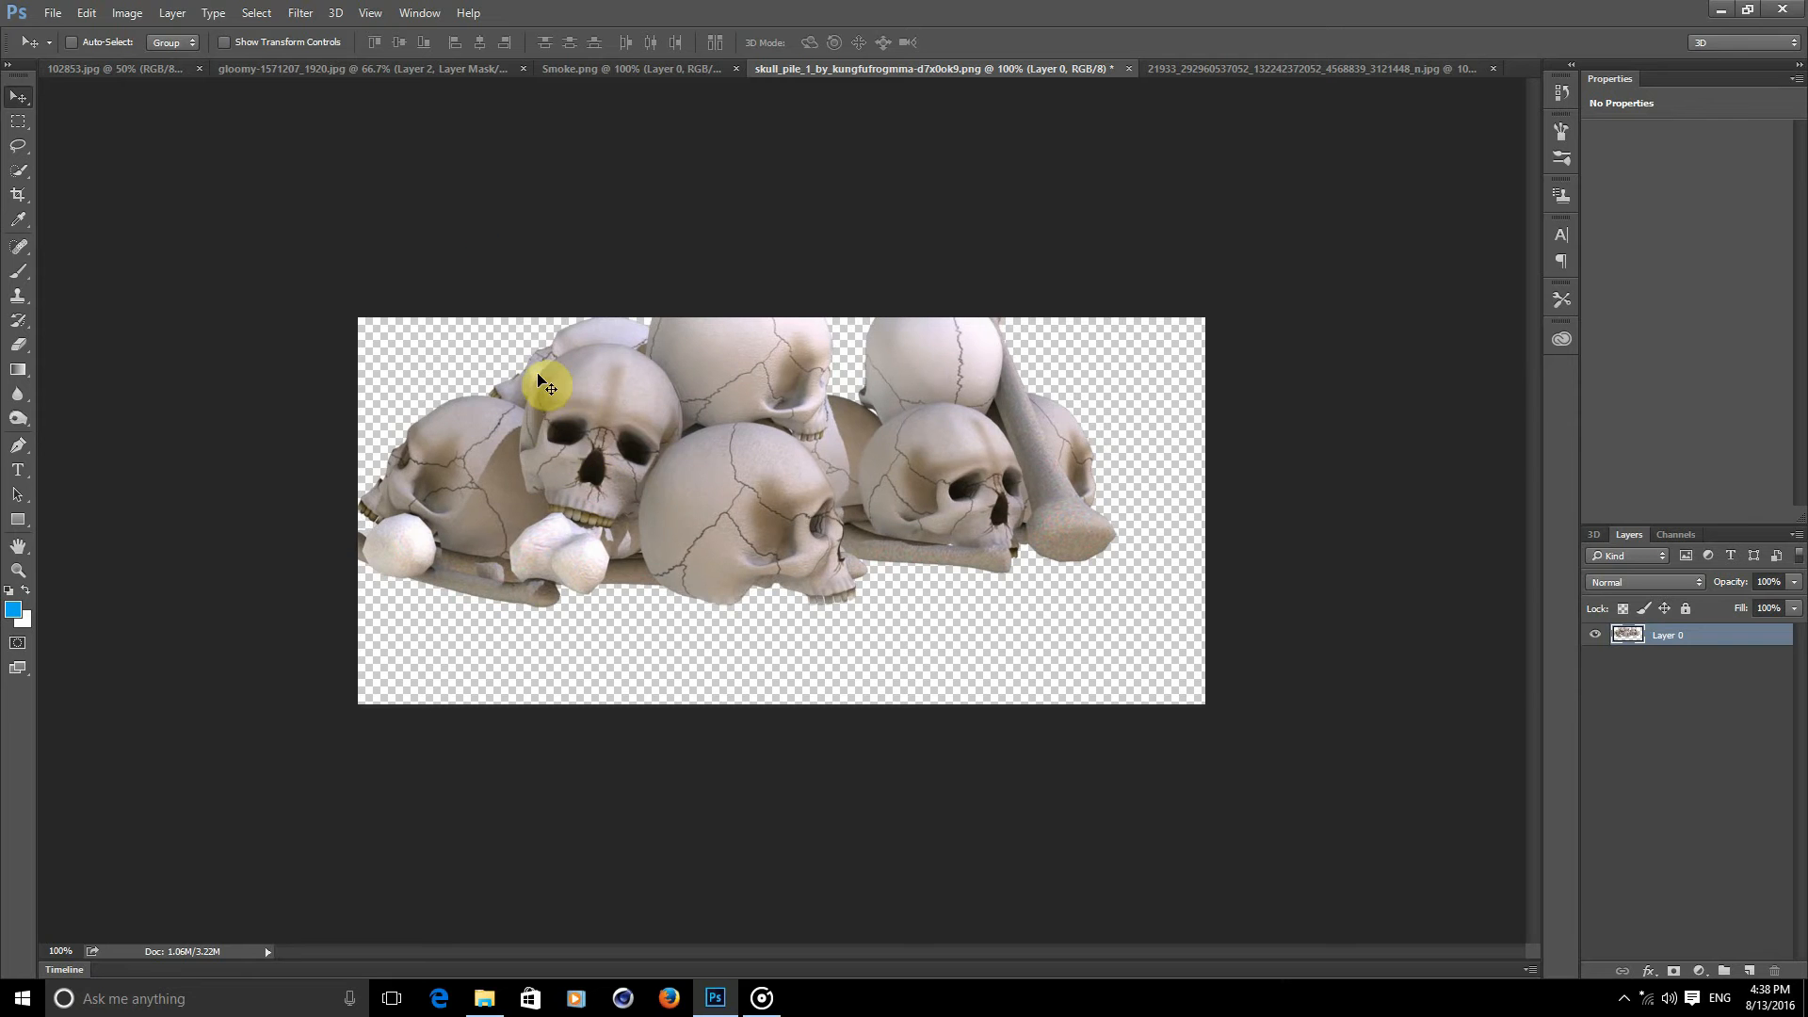
pyautogui.moveTo(643, 473); pyautogui.dragTo(646, 416)
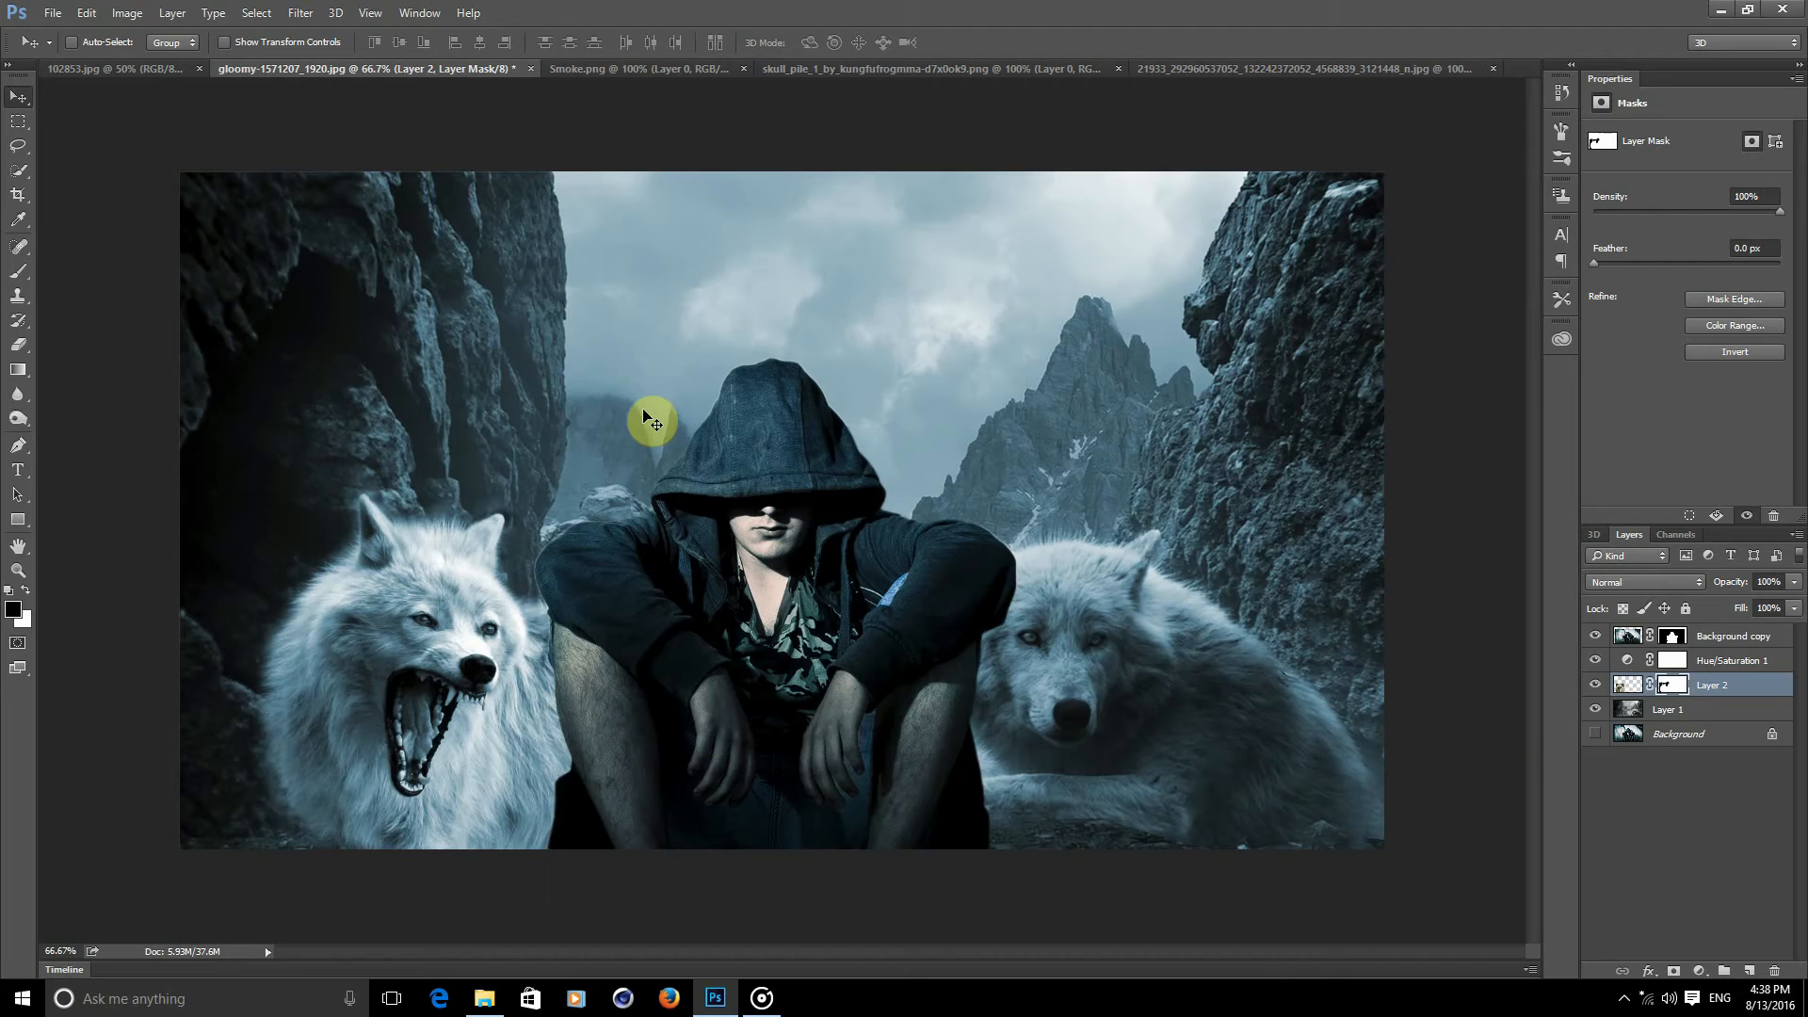
# Select all of the Smoke.png image and step back through its history to an earlier Move state.
pyautogui.click(591, 70)
pyautogui.hotkey('ctrl', 'a')
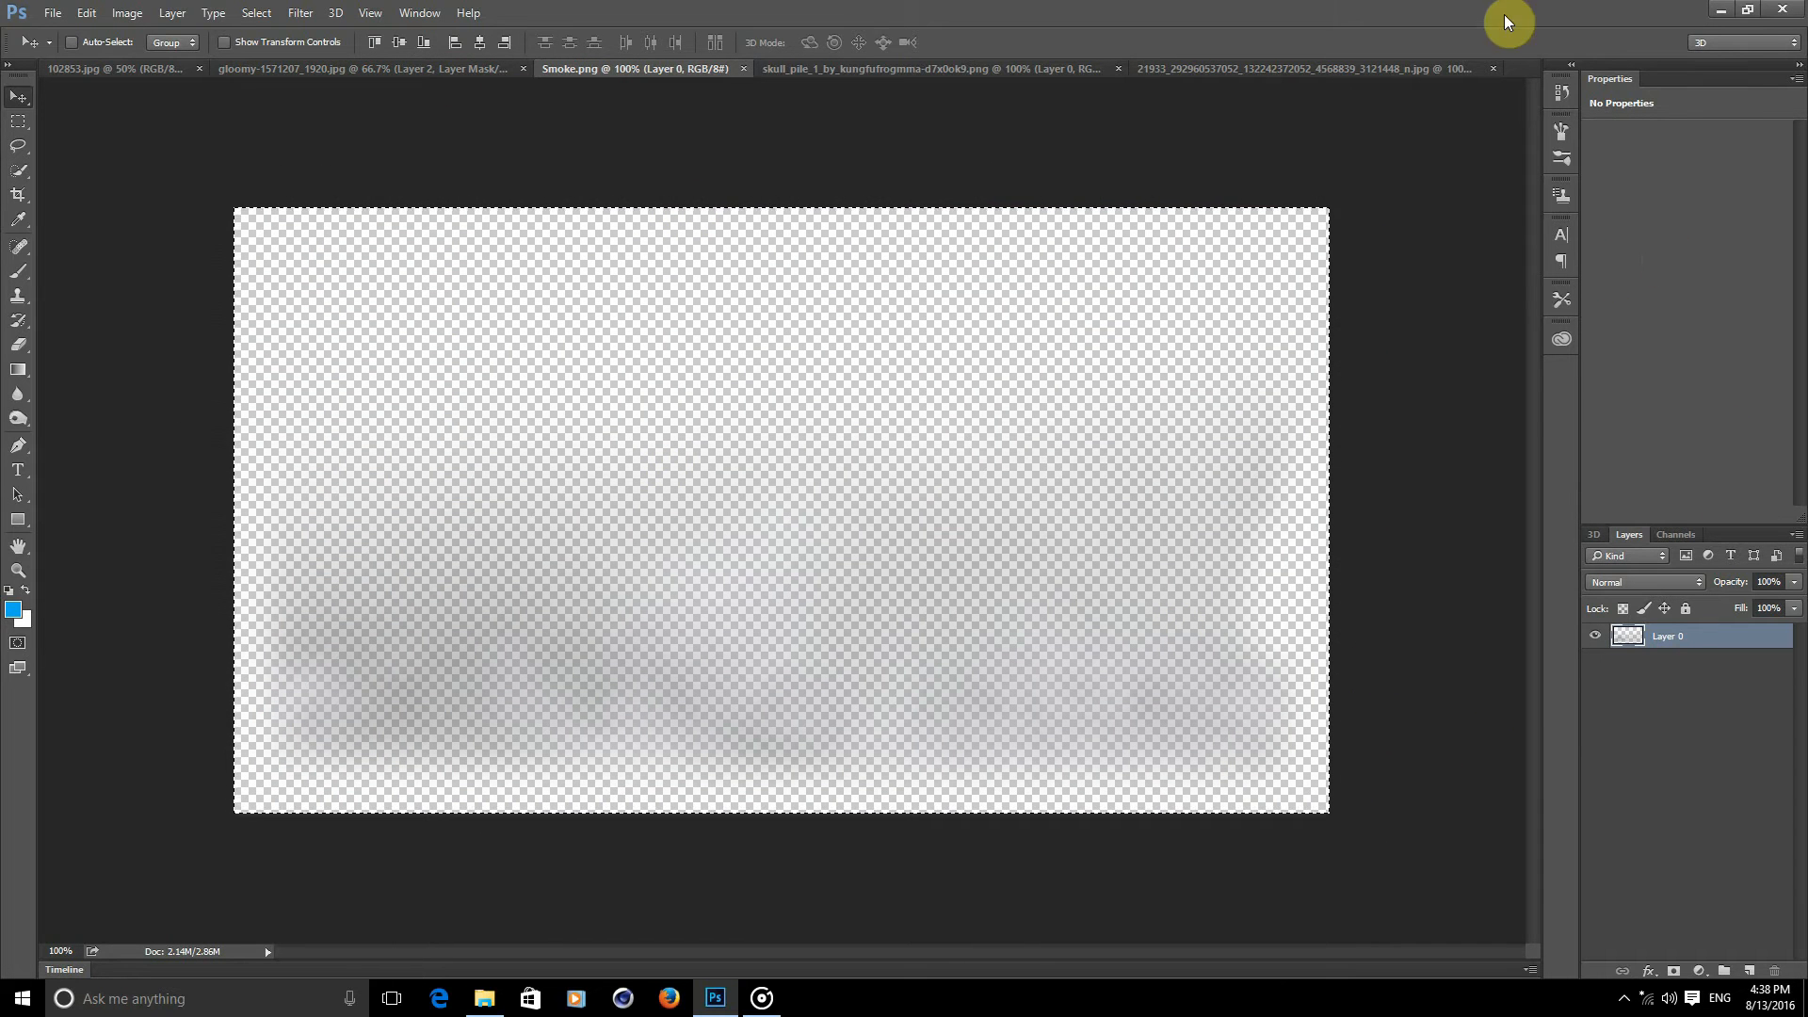
pyautogui.click(1563, 93)
pyautogui.click(1461, 131)
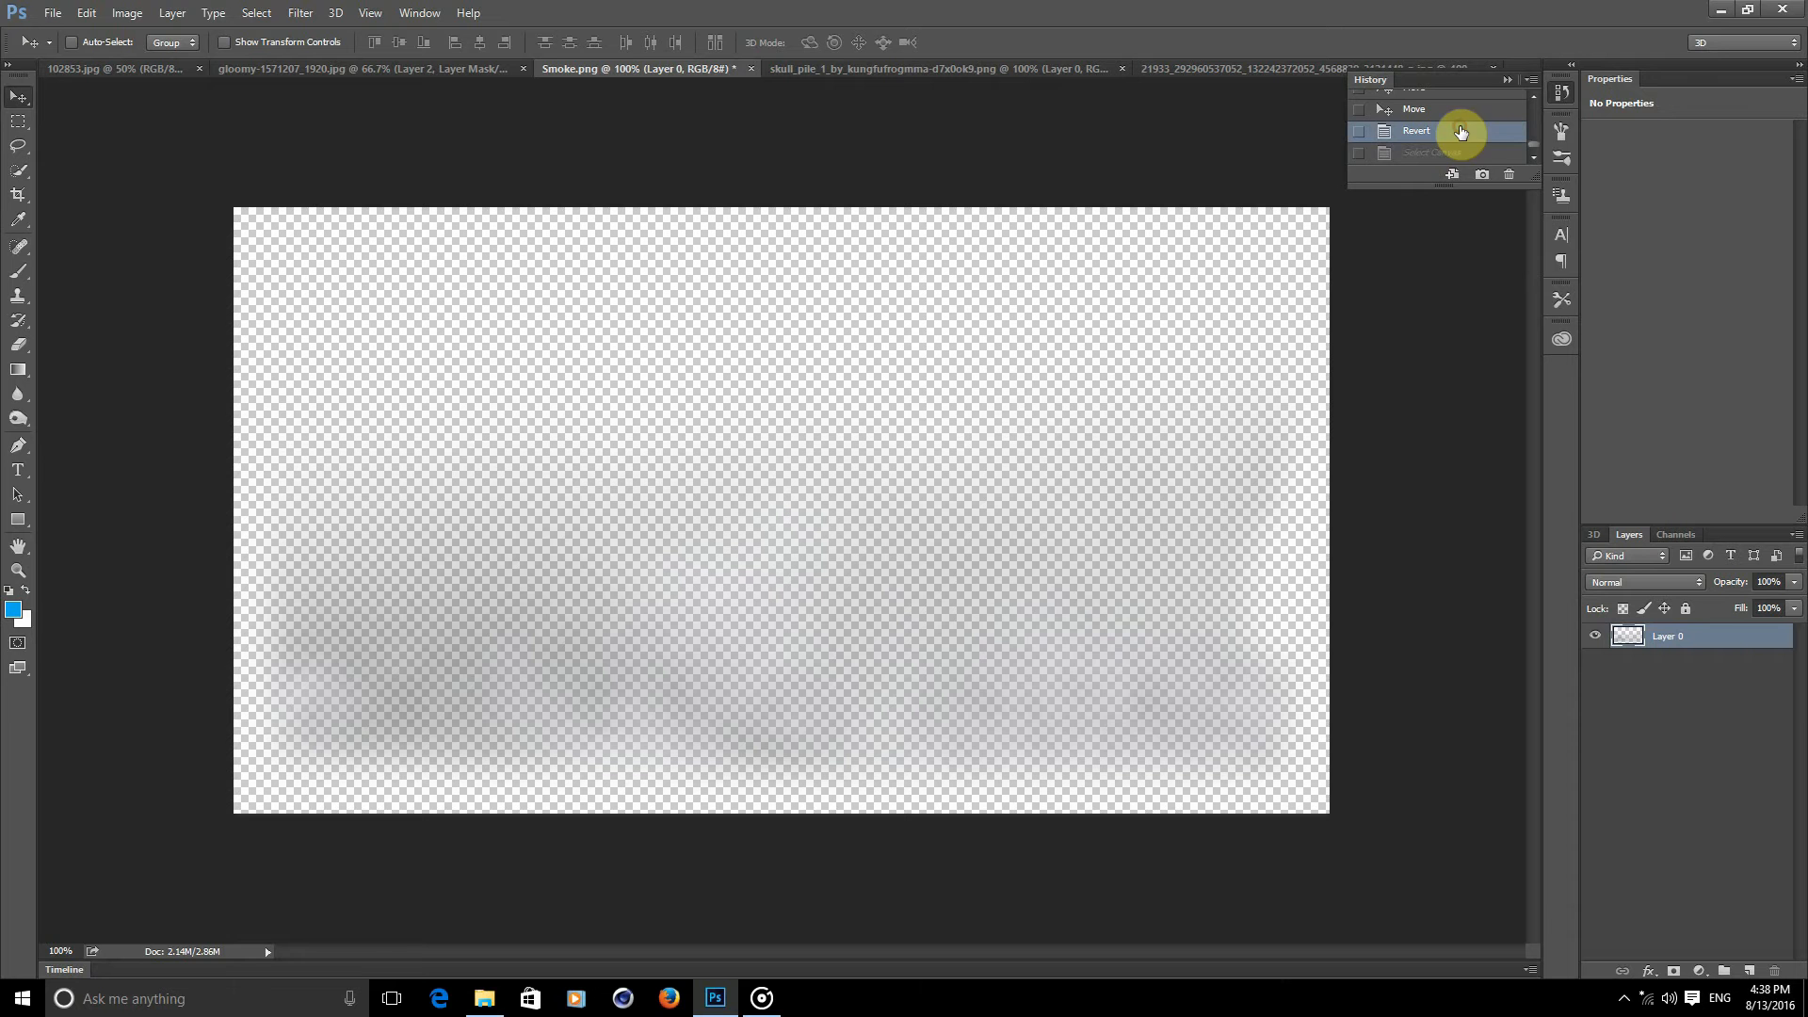
pyautogui.click(1447, 111)
pyautogui.scroll(2, 1446, 121)
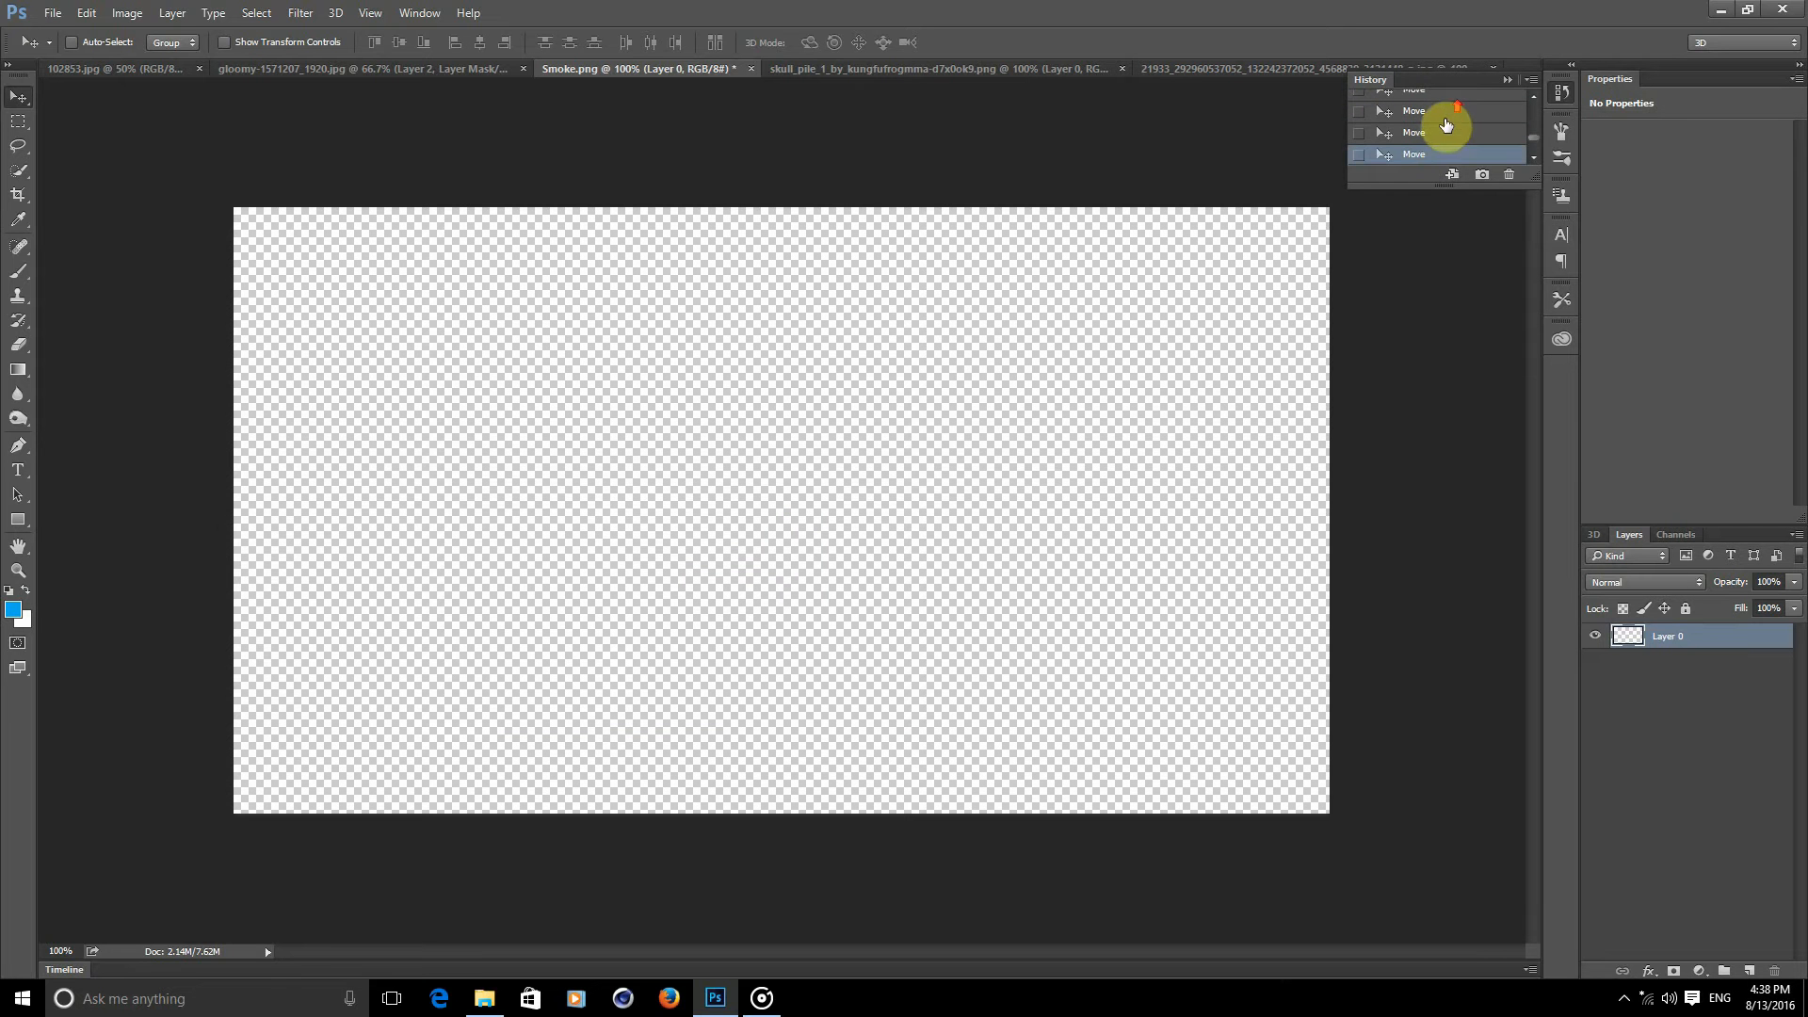
pyautogui.click(1445, 134)
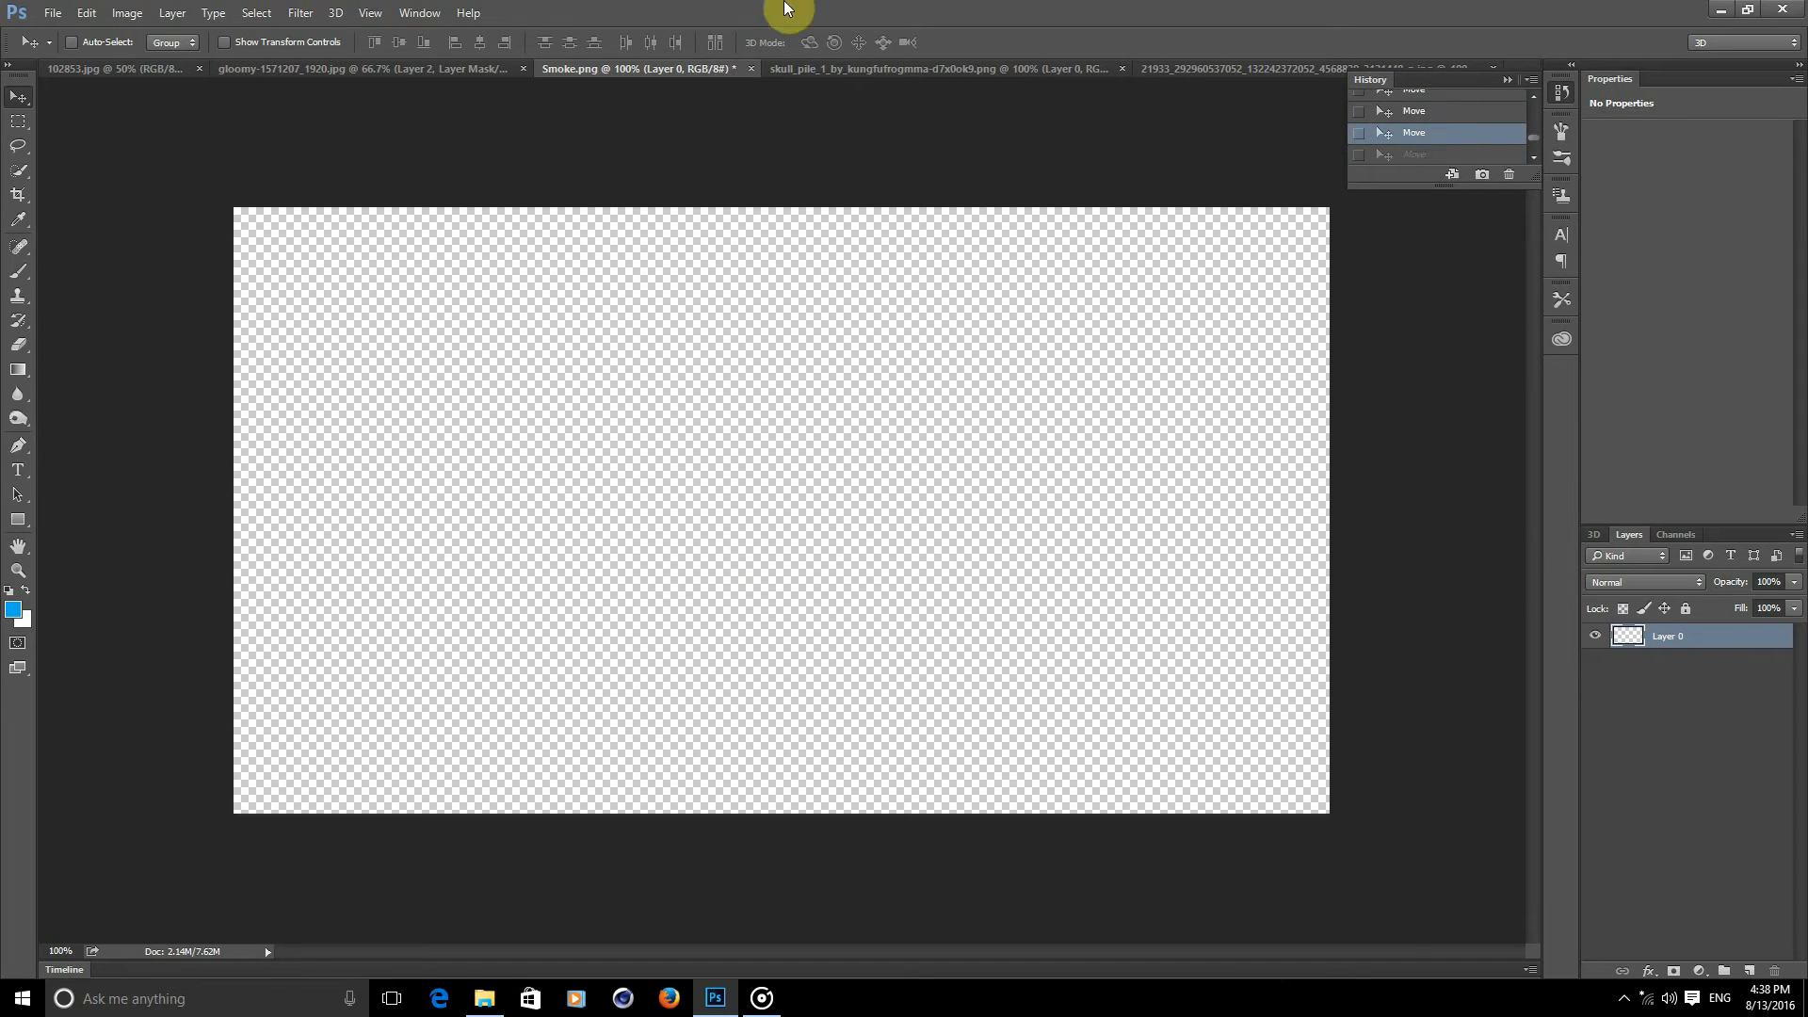
# Retry transferring the skull pile layer directly into the gloomy image.
pyautogui.click(806, 69)
pyautogui.moveTo(759, 503); pyautogui.dragTo(365, 70)
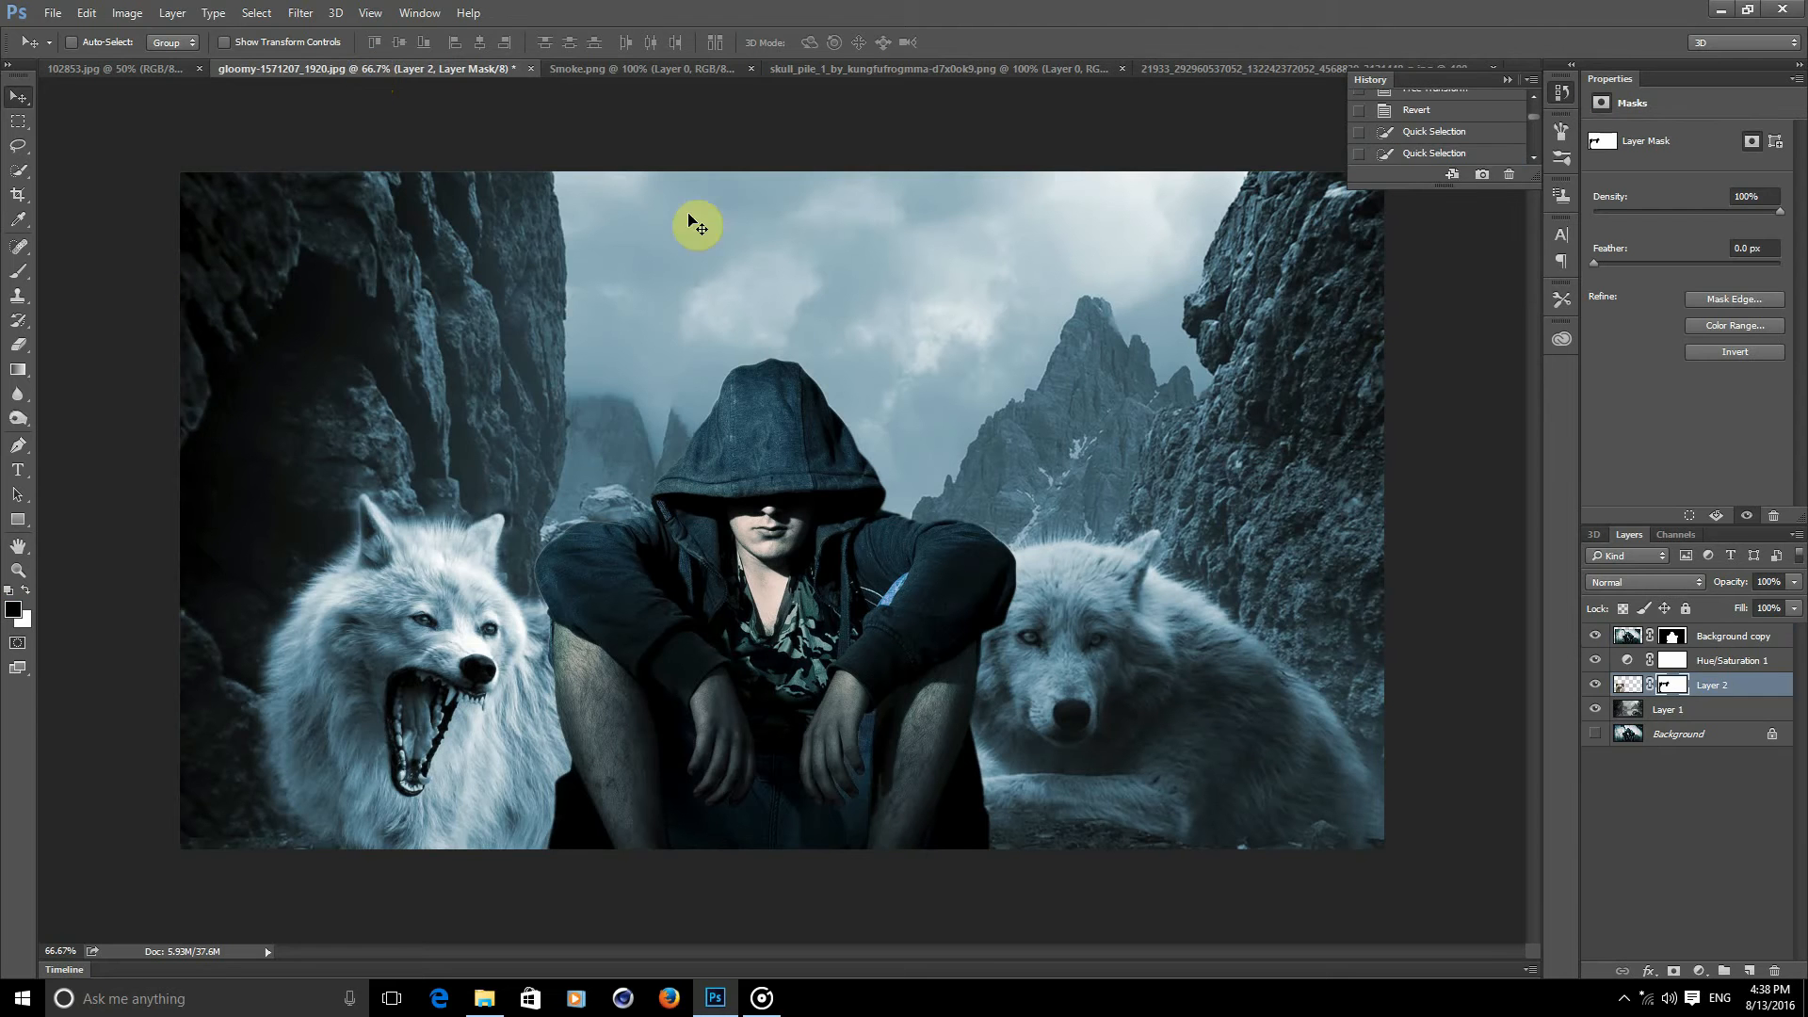
pyautogui.moveTo(697, 226); pyautogui.dragTo(1189, 72)
pyautogui.moveTo(774, 92); pyautogui.dragTo(1019, 582)
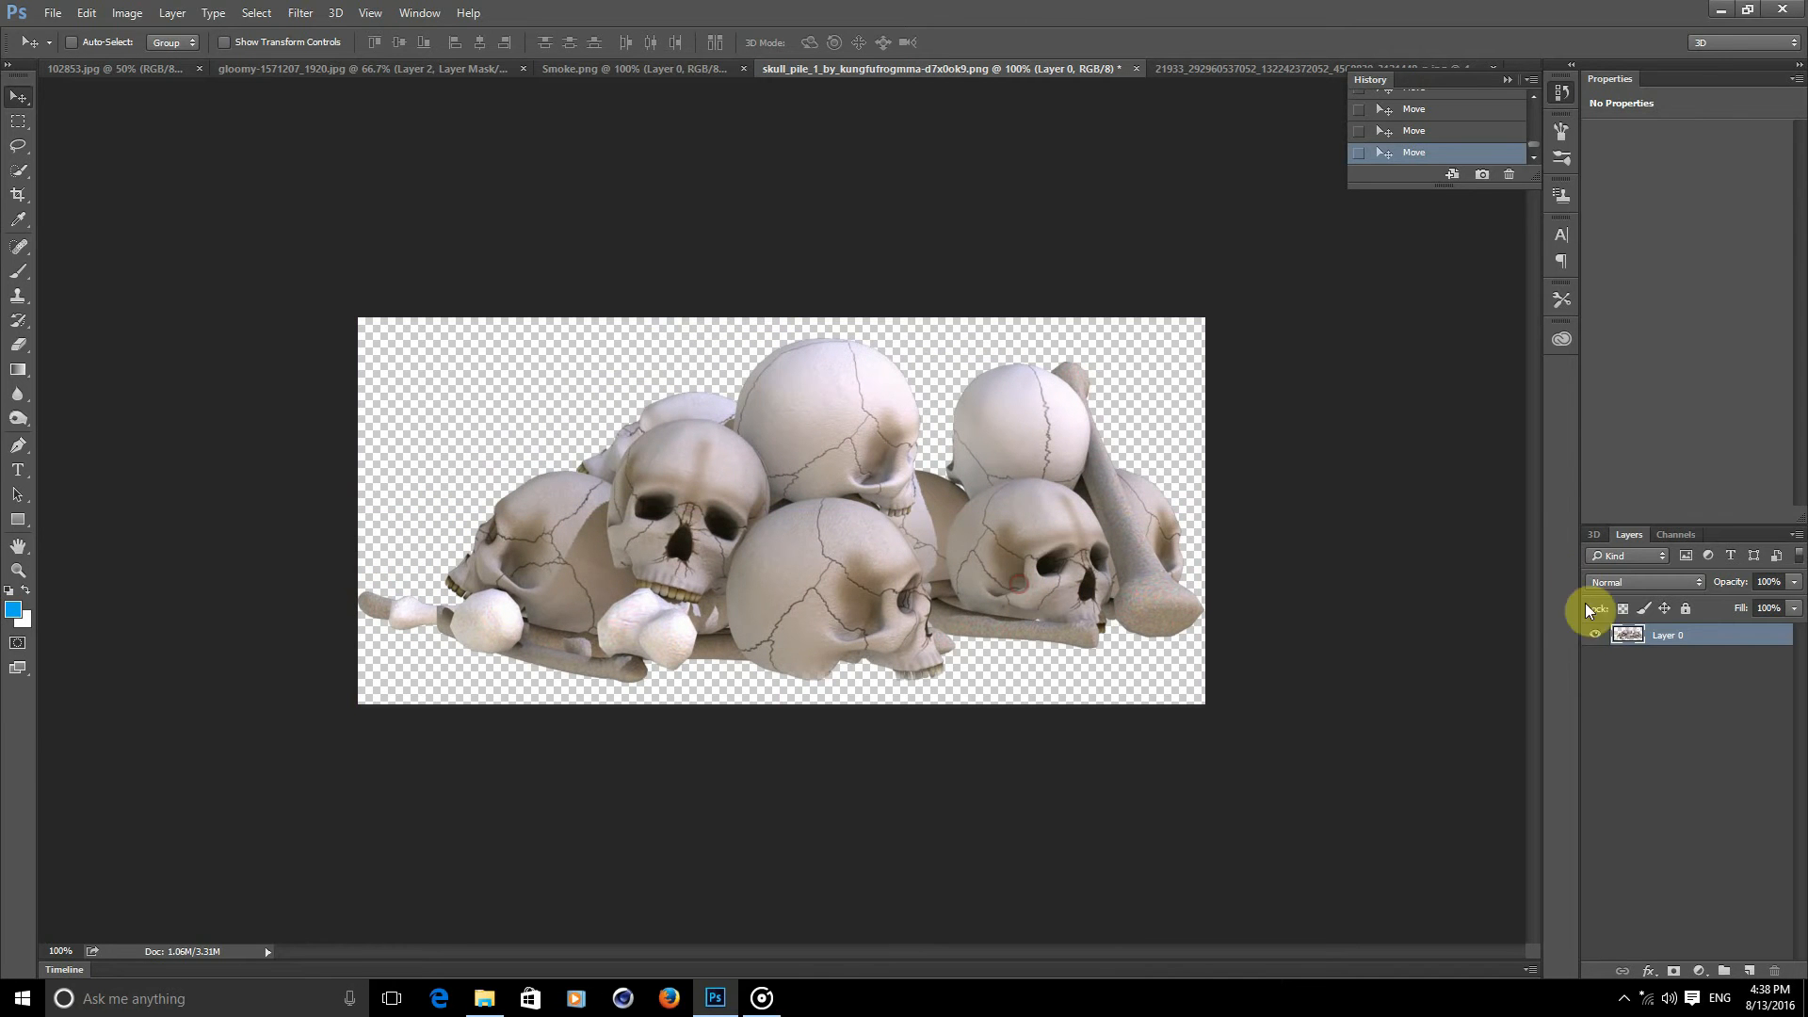
# Select the skull pile by its layer transparency, copy it into the gloomy image above Background copy, and place it at the lower right.
pyautogui.keyDown('ctrl'); pyautogui.click(1626, 639); pyautogui.keyUp('ctrl')
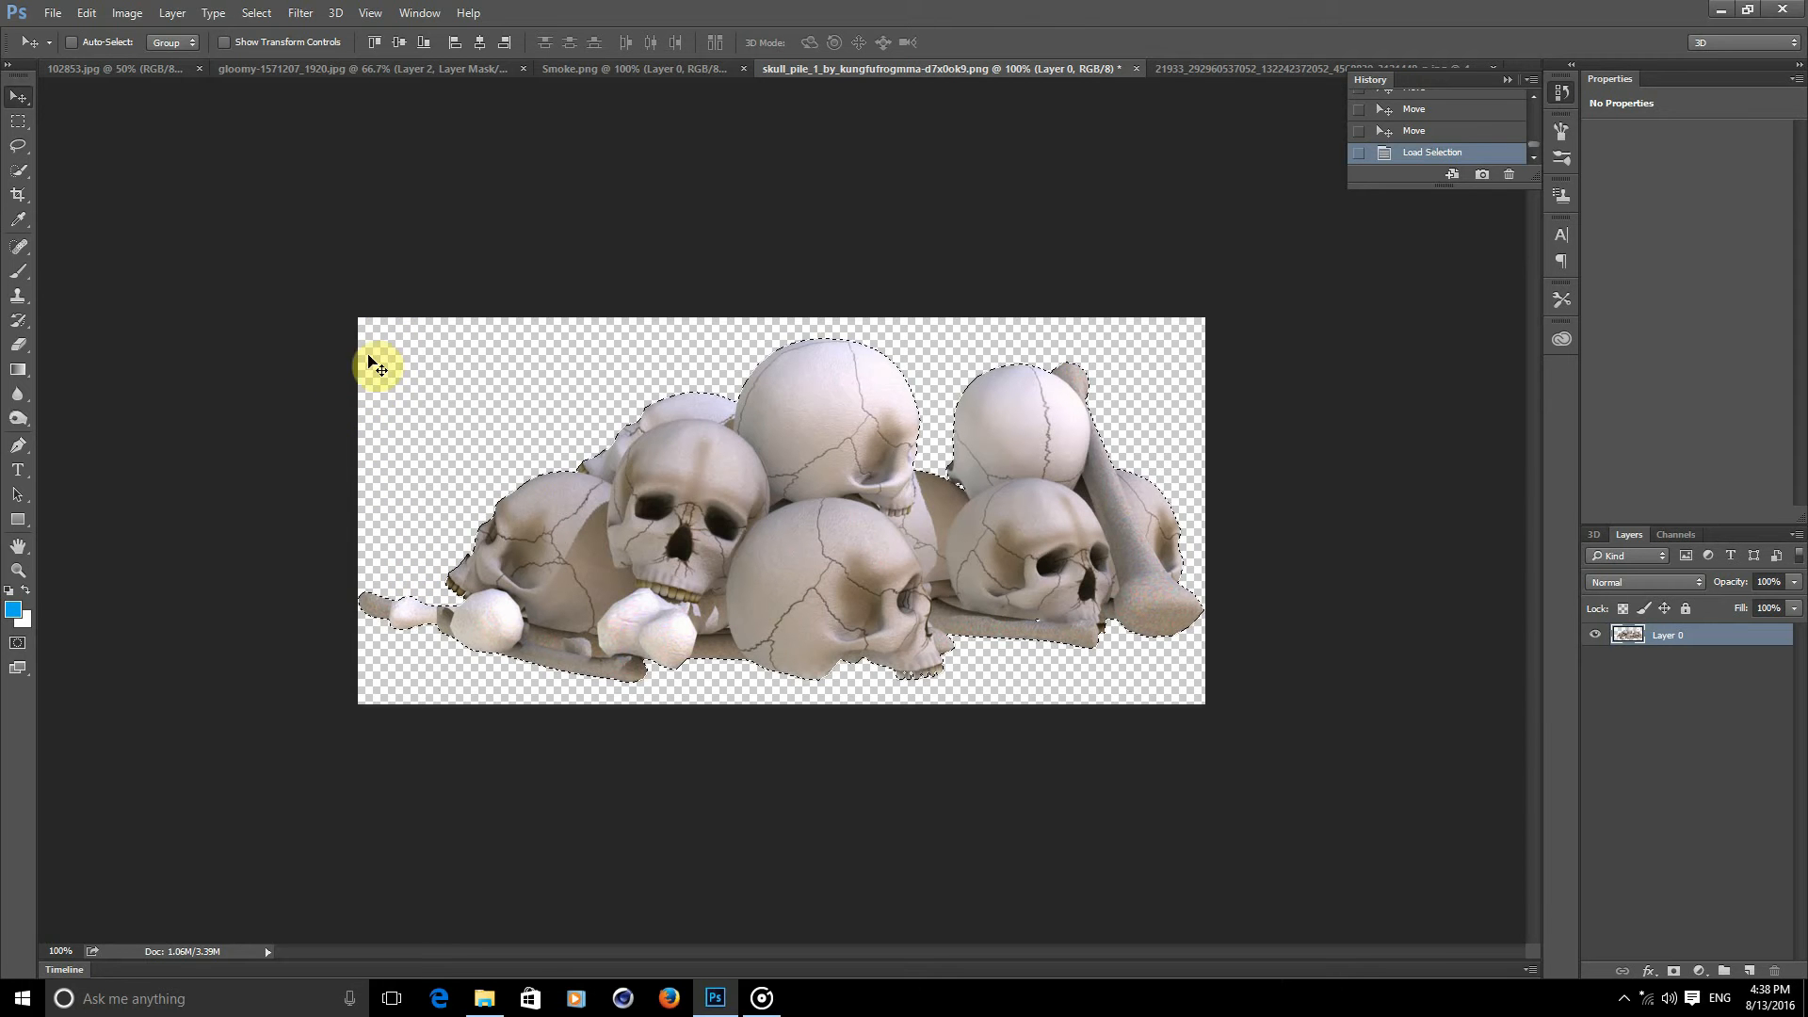
pyautogui.click(270, 69)
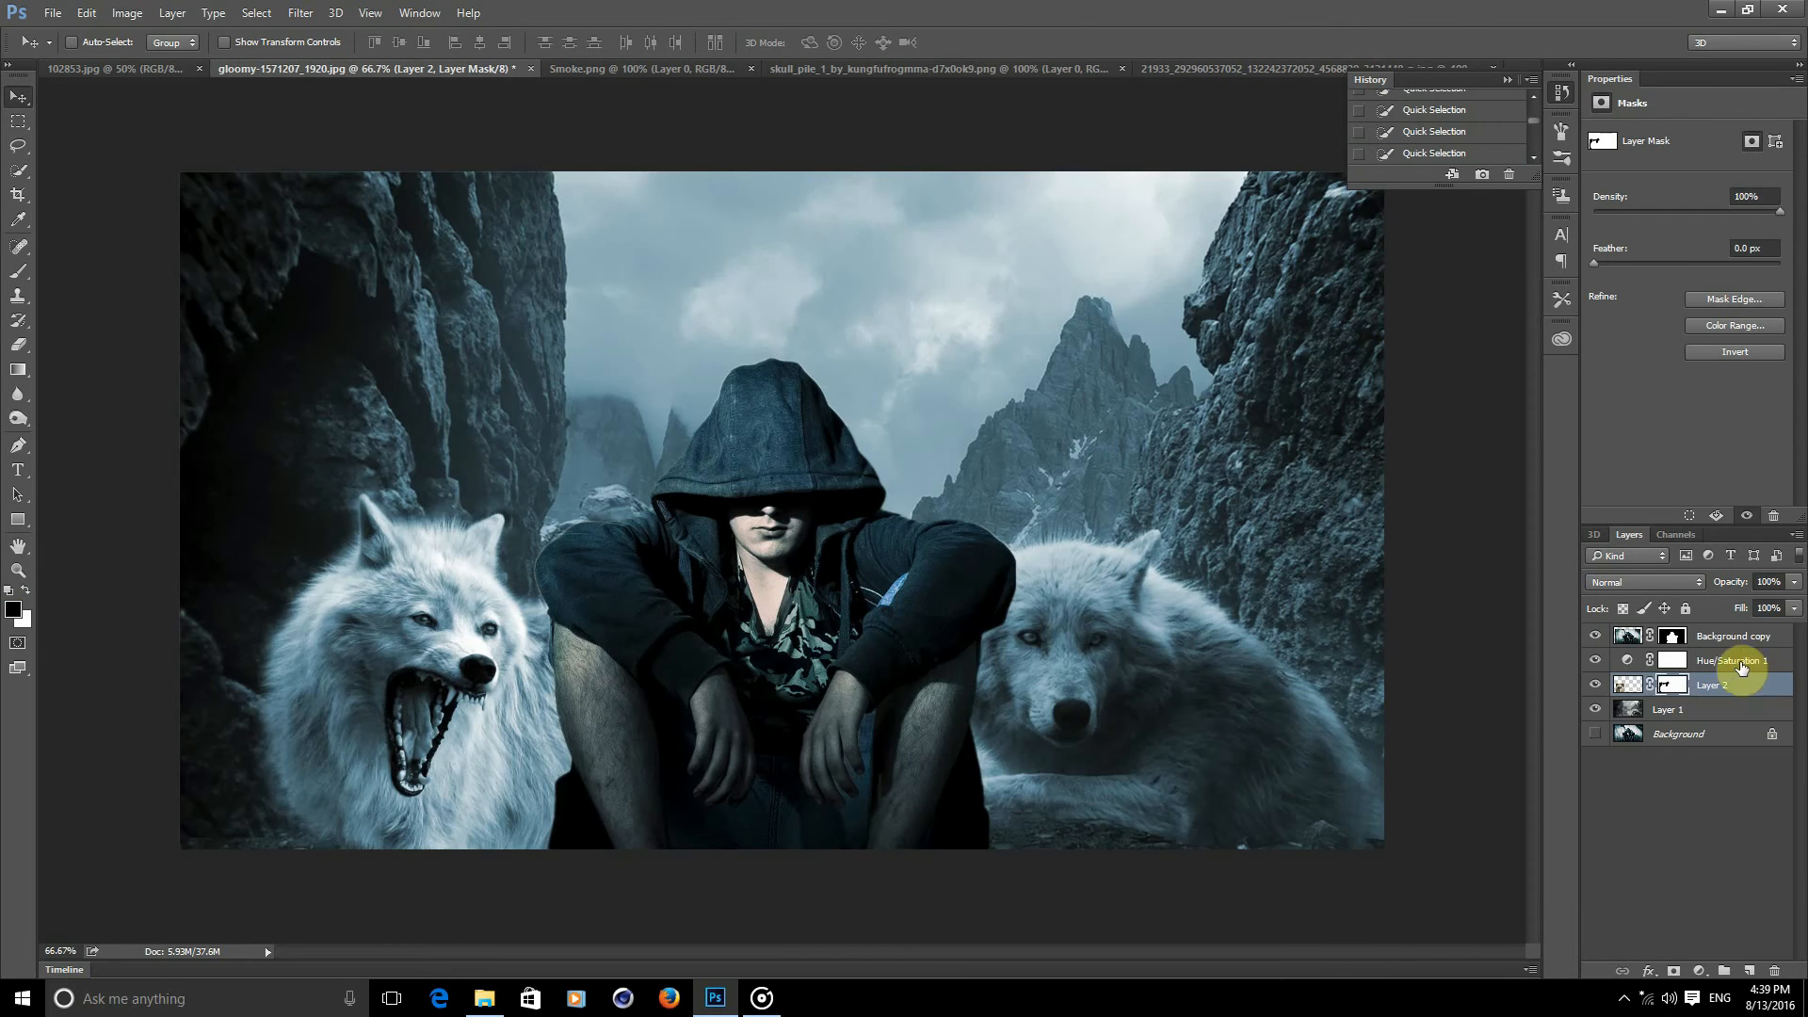
pyautogui.click(1715, 638)
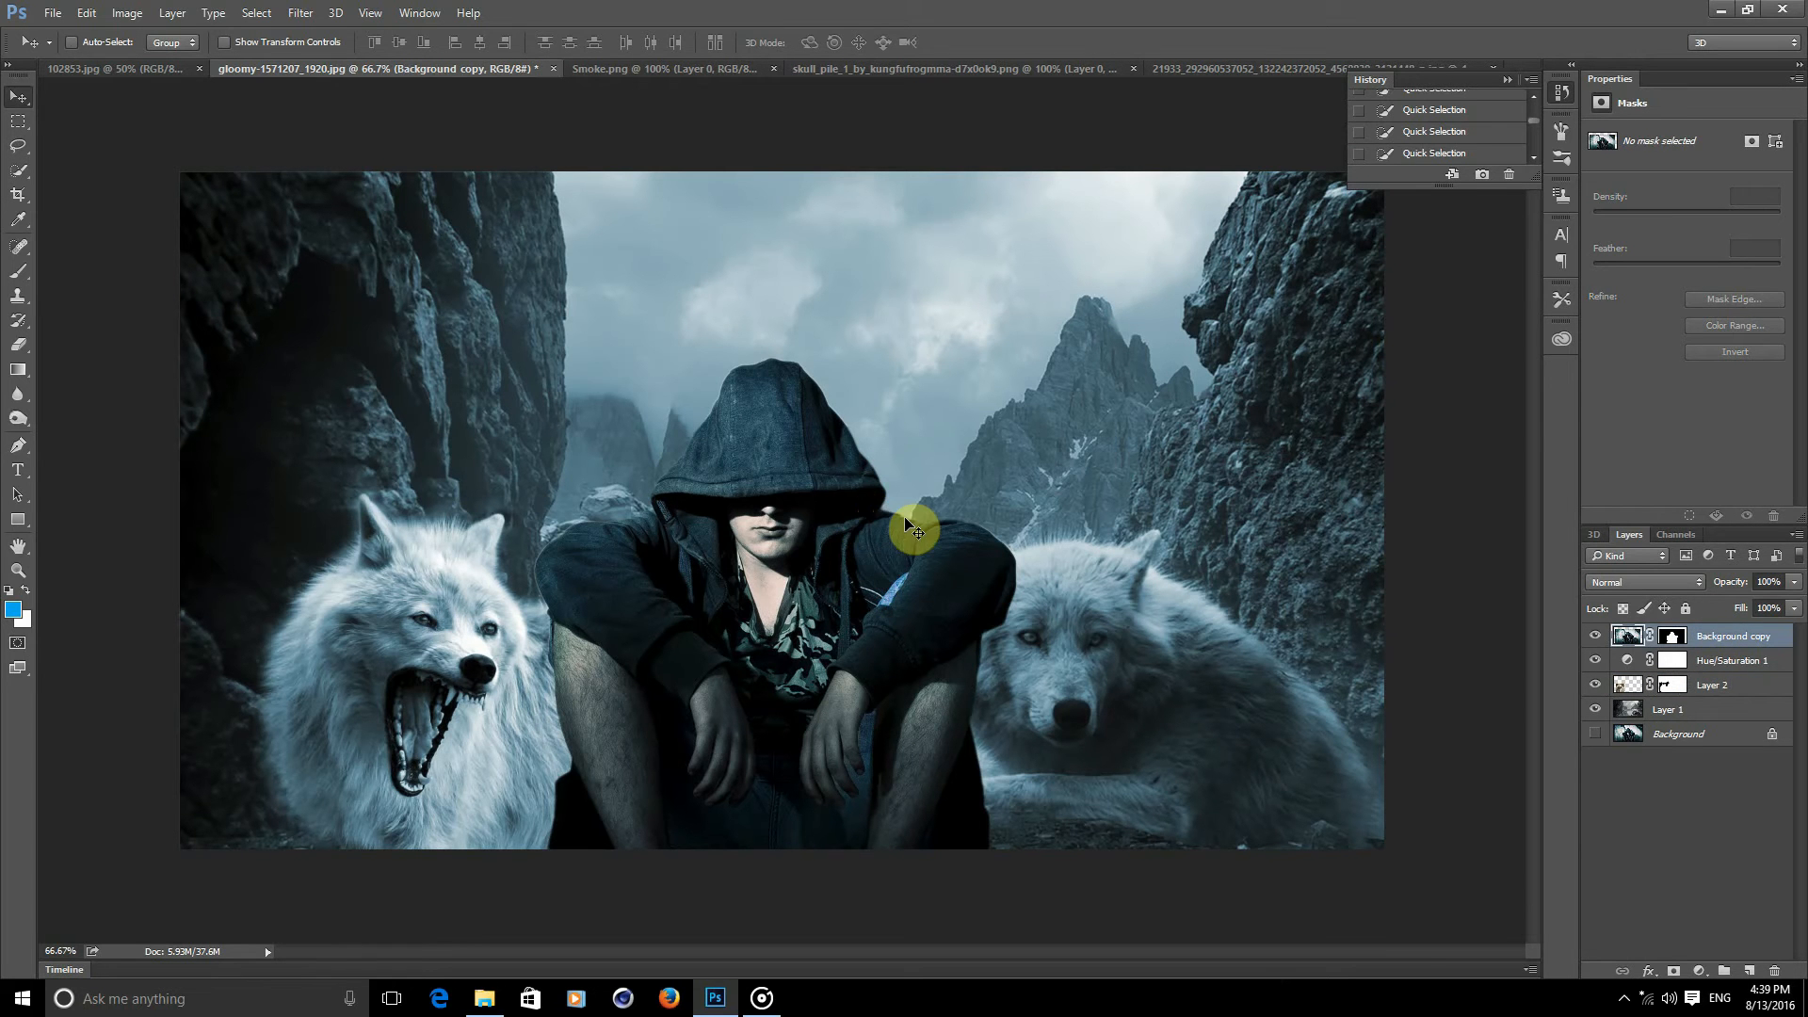
pyautogui.hotkey('ctrl', 'v')
pyautogui.moveTo(835, 544); pyautogui.dragTo(1130, 753)
# Scale the skull pile down to about 61.6% and seat it in front of the resting wolf at the image's lower right.
pyautogui.hotkey('ctrl', 't')
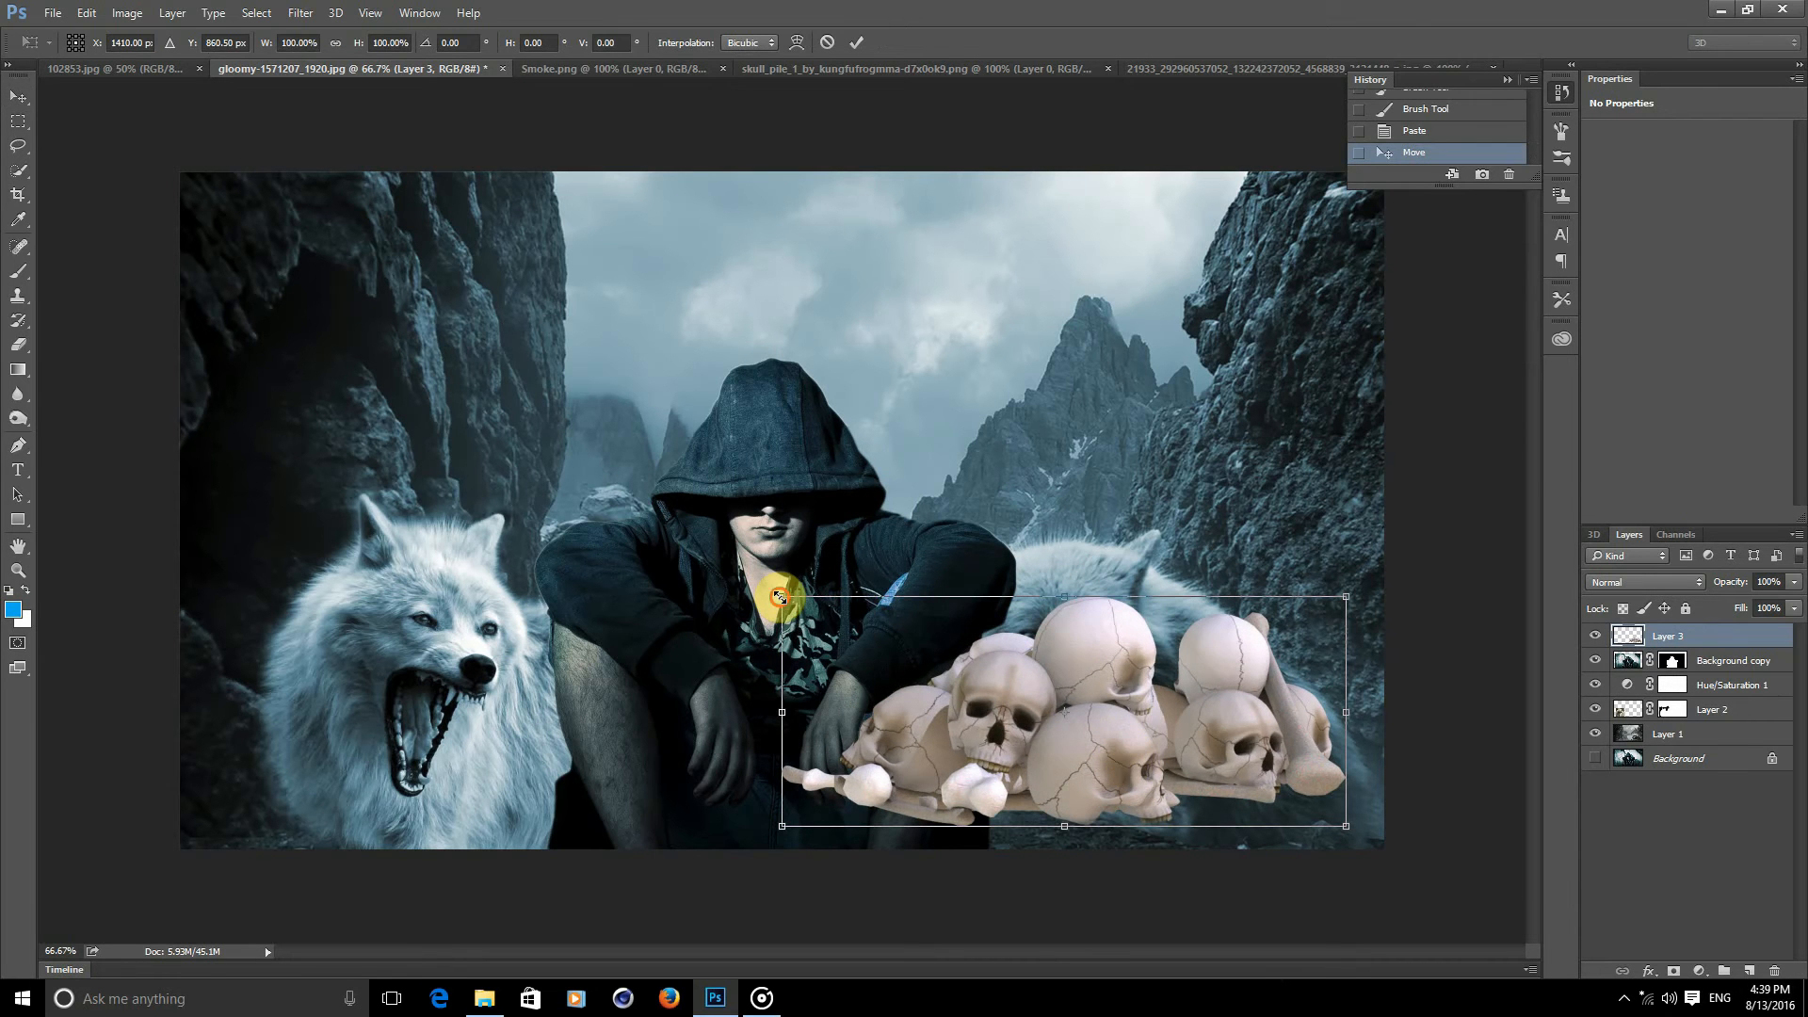
pyautogui.moveTo(780, 596); pyautogui.dragTo(932, 719)
pyautogui.moveTo(1159, 820); pyautogui.dragTo(1166, 837)
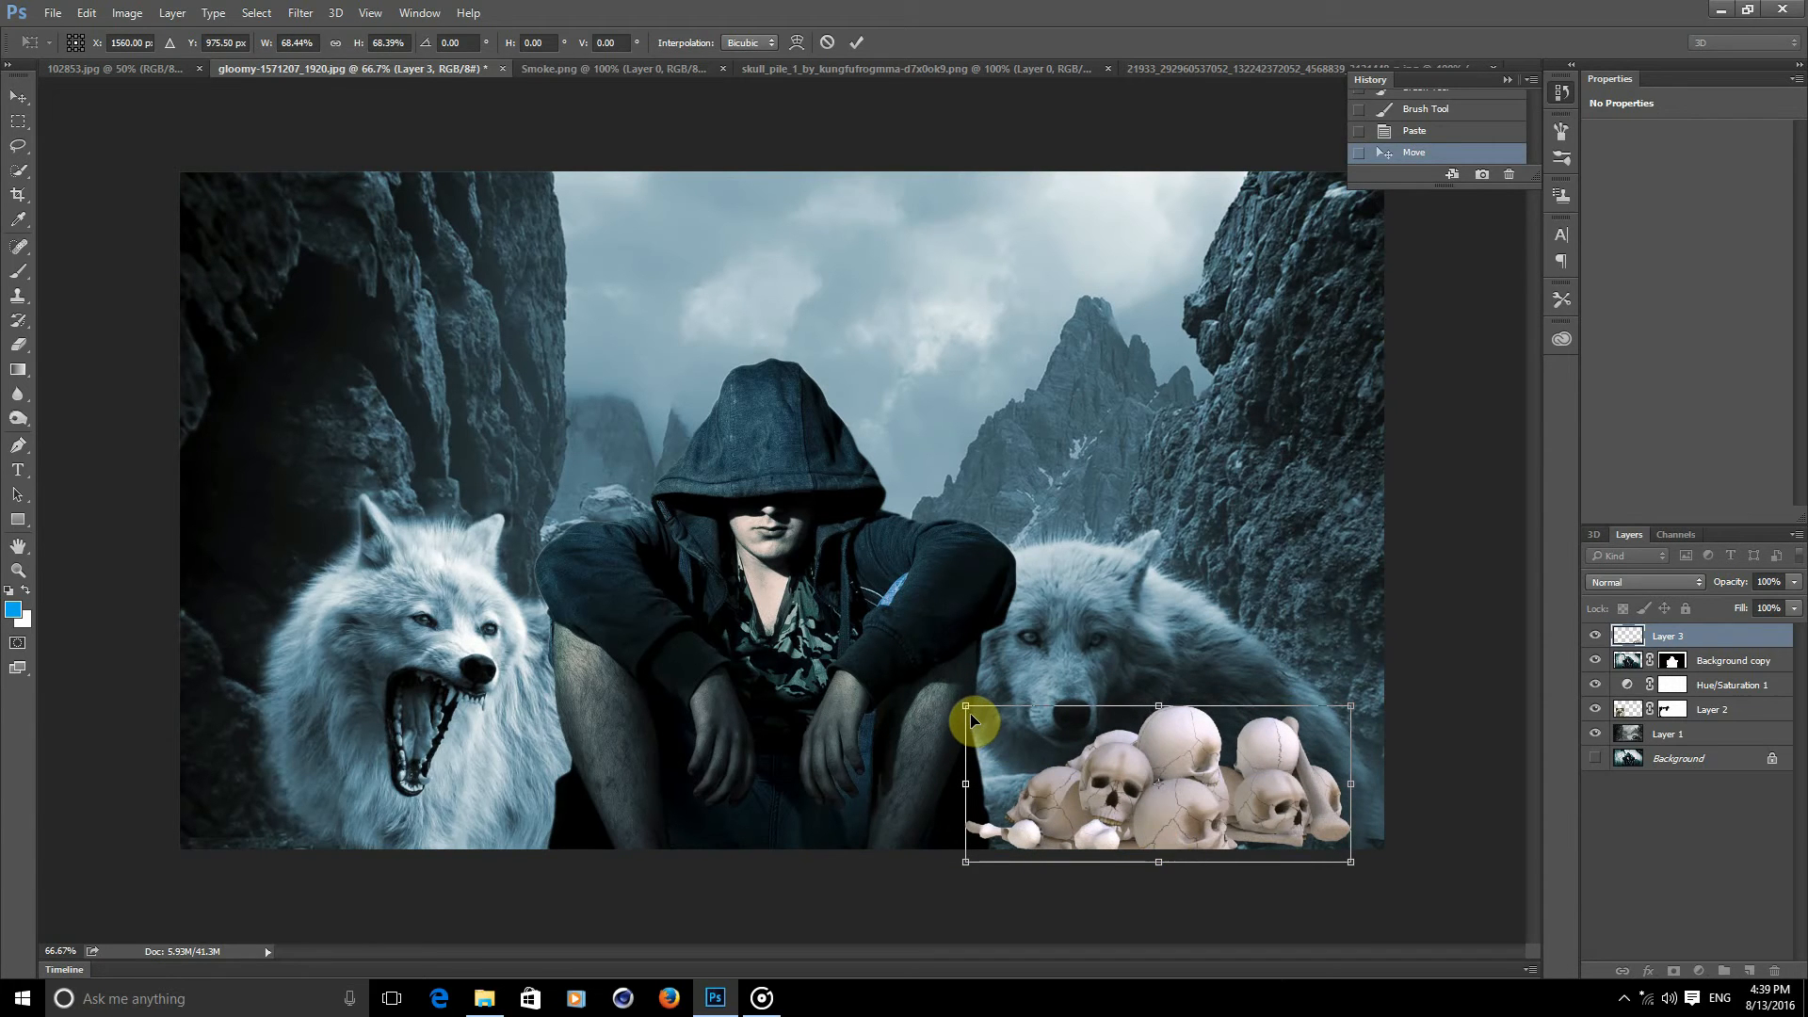
pyautogui.moveTo(969, 718); pyautogui.dragTo(1008, 732)
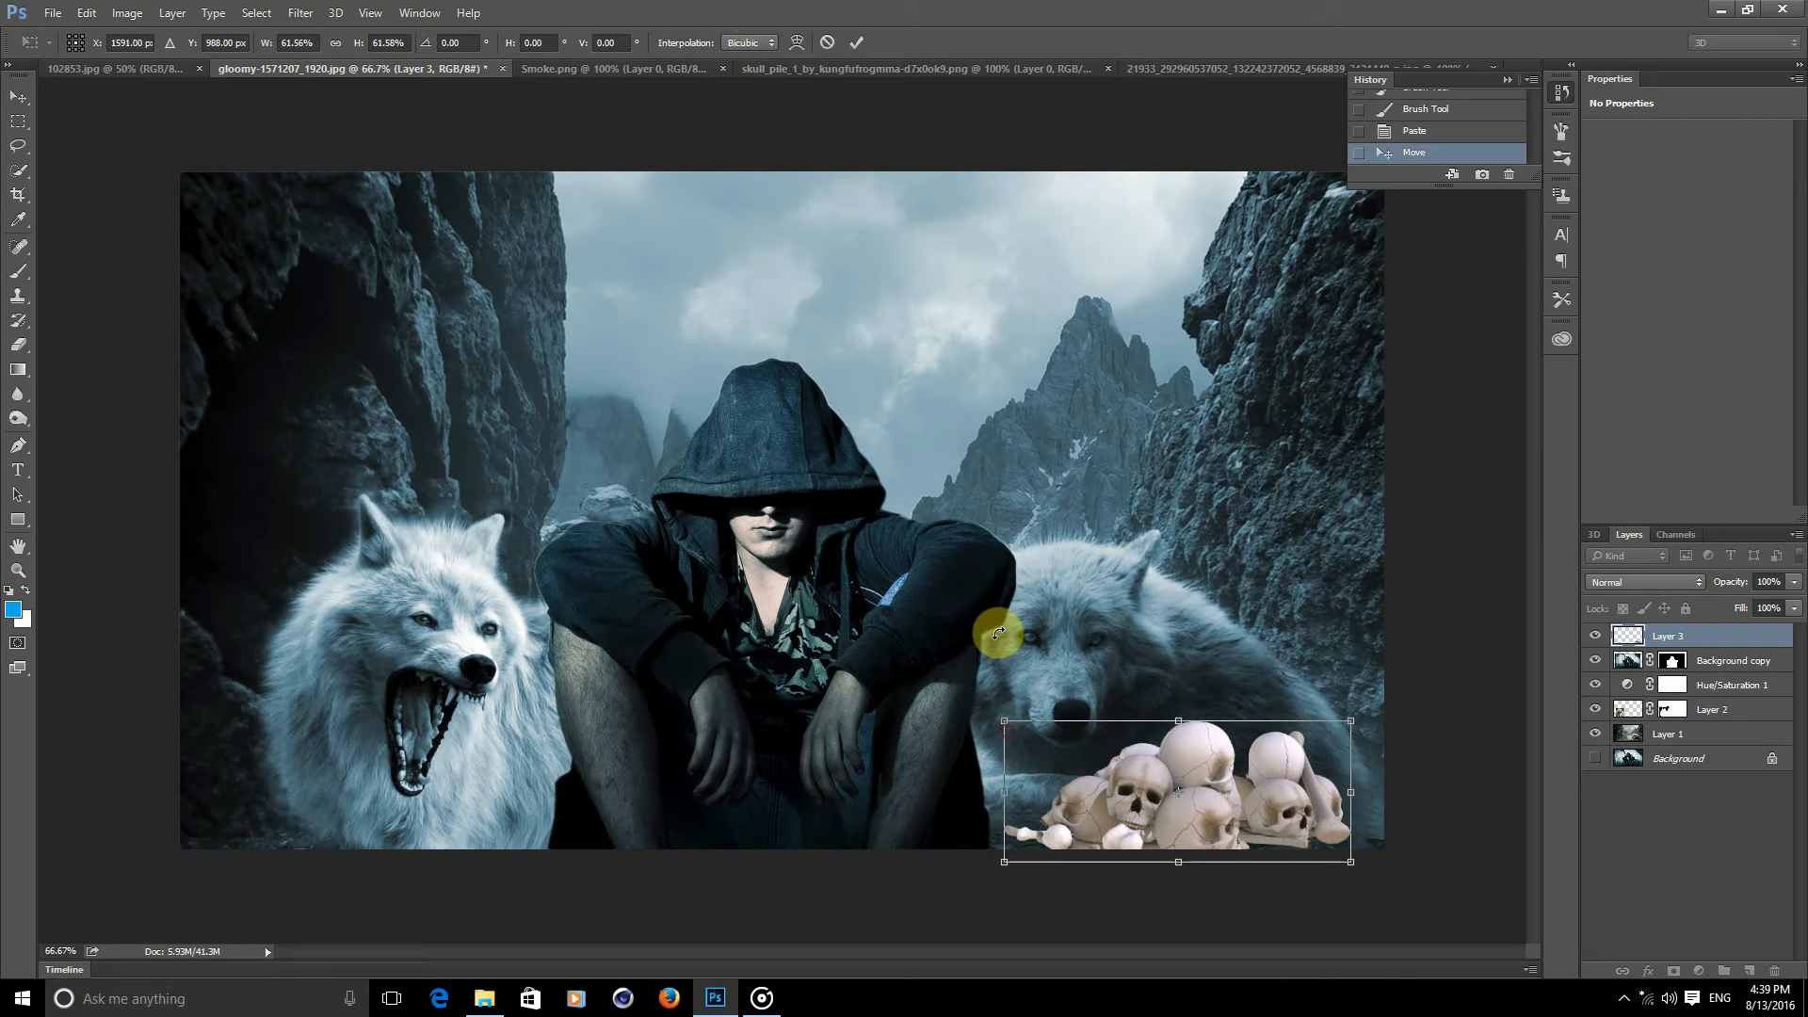
pyautogui.click(856, 42)
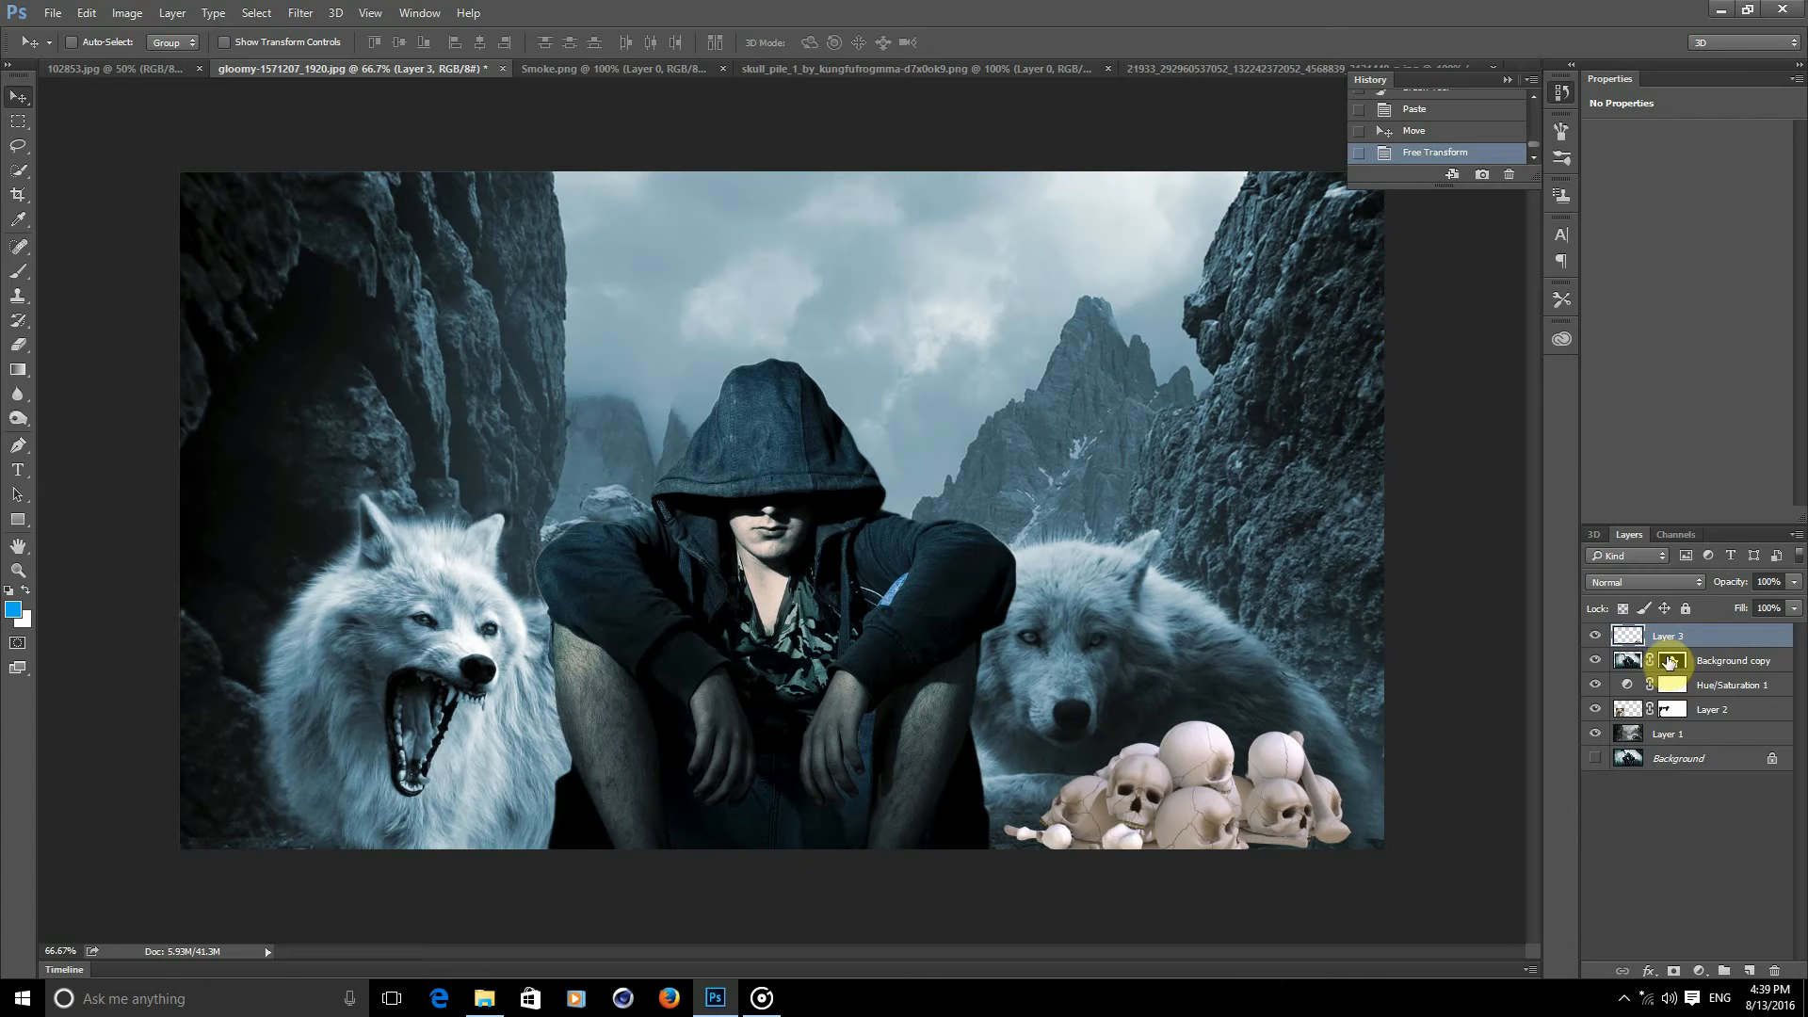
# Reorder the skull layer to sit between Layer 2 and Layer 1, and rename it Skulls.
pyautogui.moveTo(1670, 641); pyautogui.dragTo(1679, 721)
pyautogui.click(1669, 688)
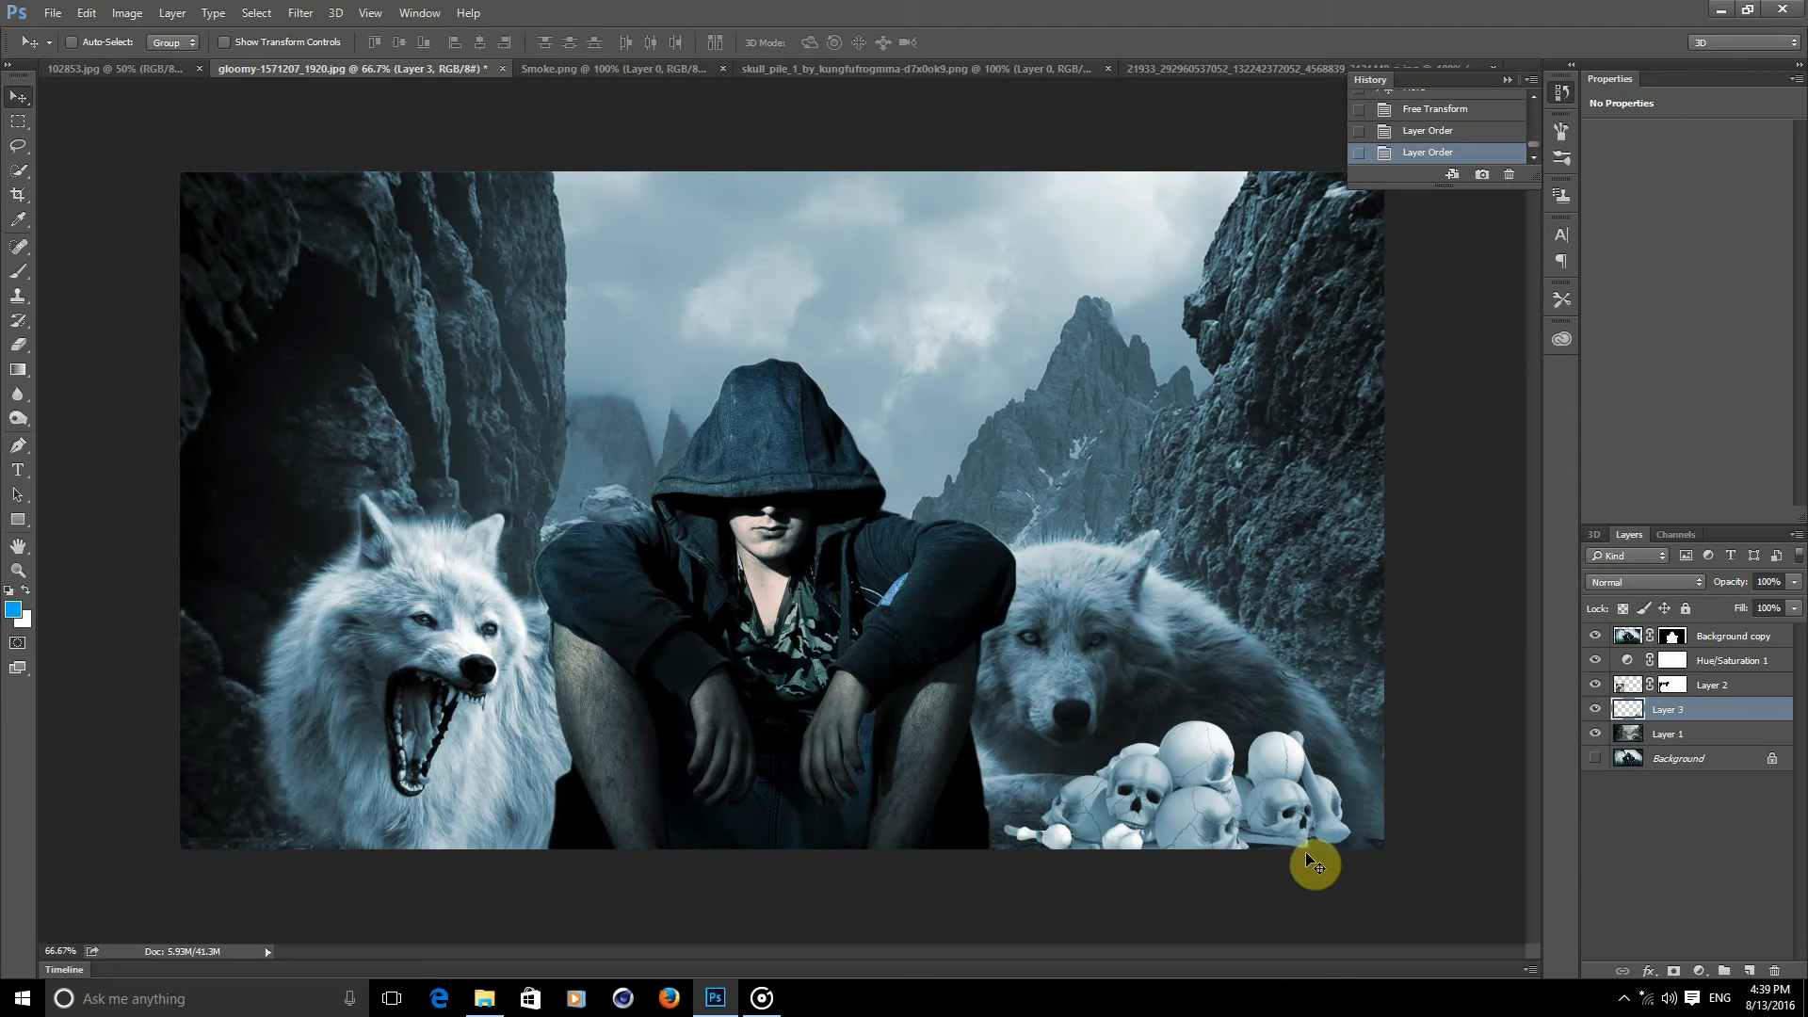
pyautogui.hotkey('ctrl', '+')
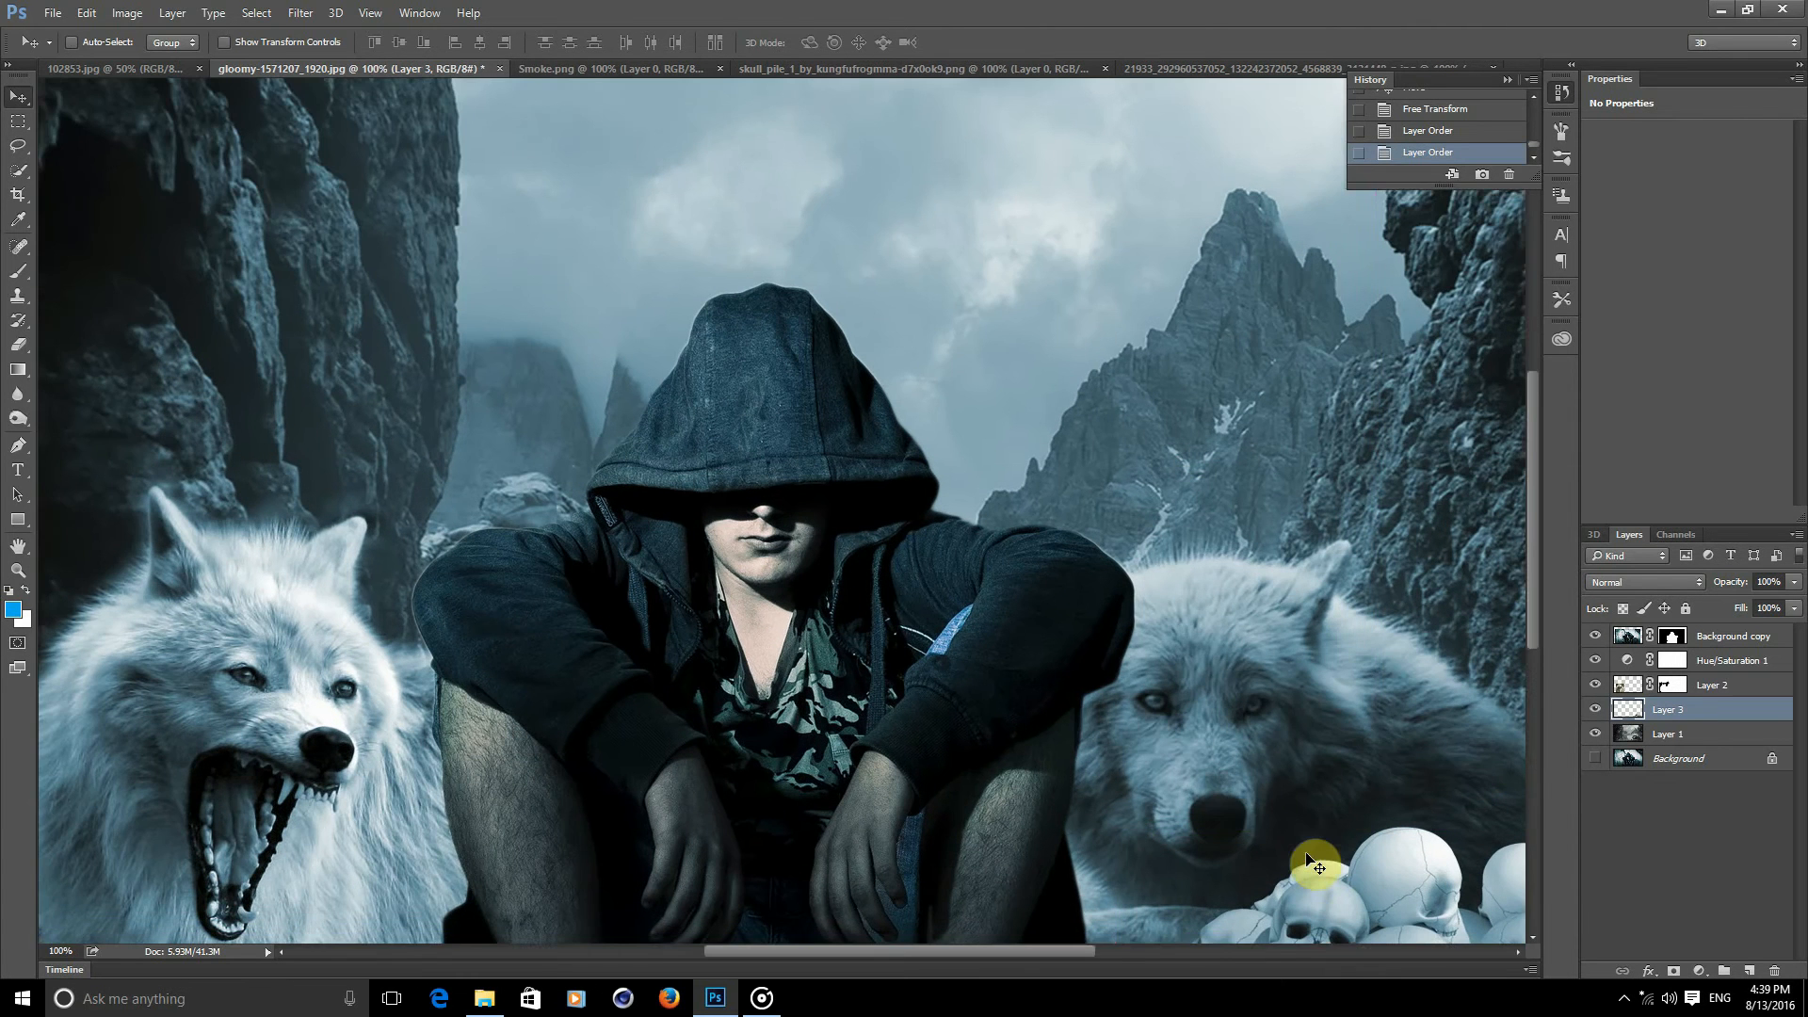
pyautogui.moveTo(1316, 800); pyautogui.dragTo(1060, 463)
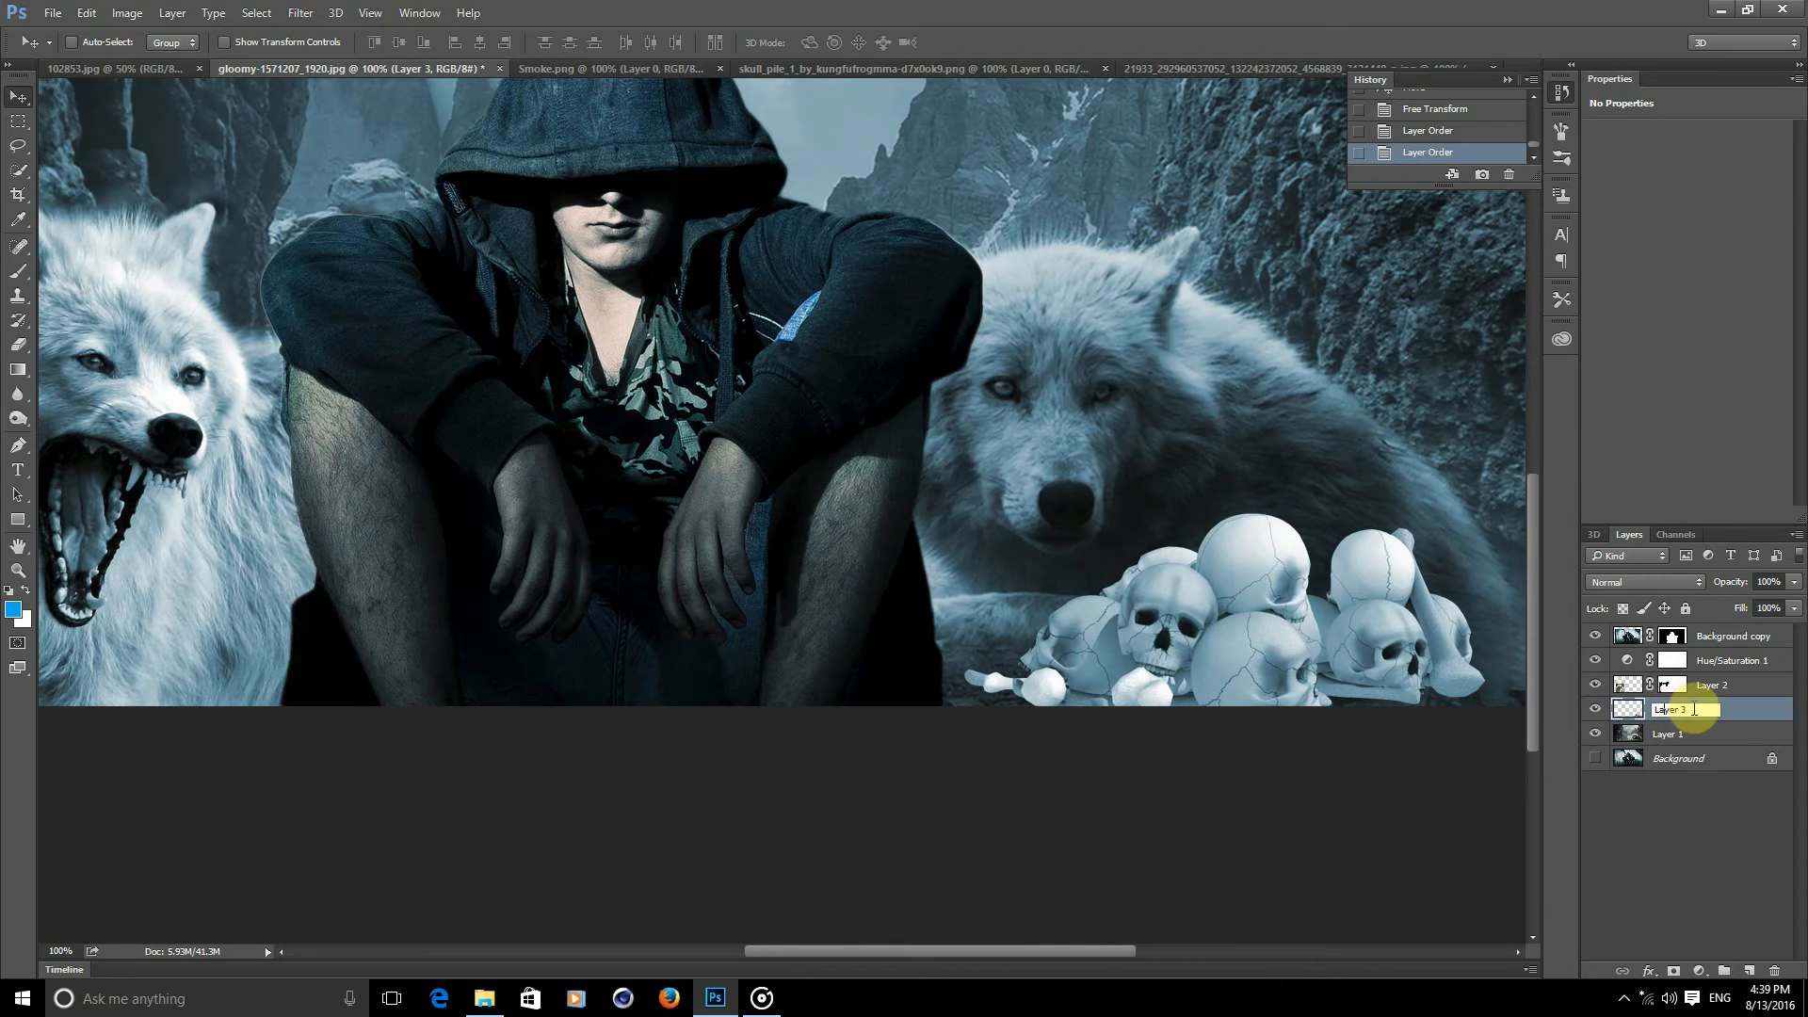
pyautogui.moveTo(1694, 709); pyautogui.dragTo(1571, 711)
pyautogui.write('Skulls')
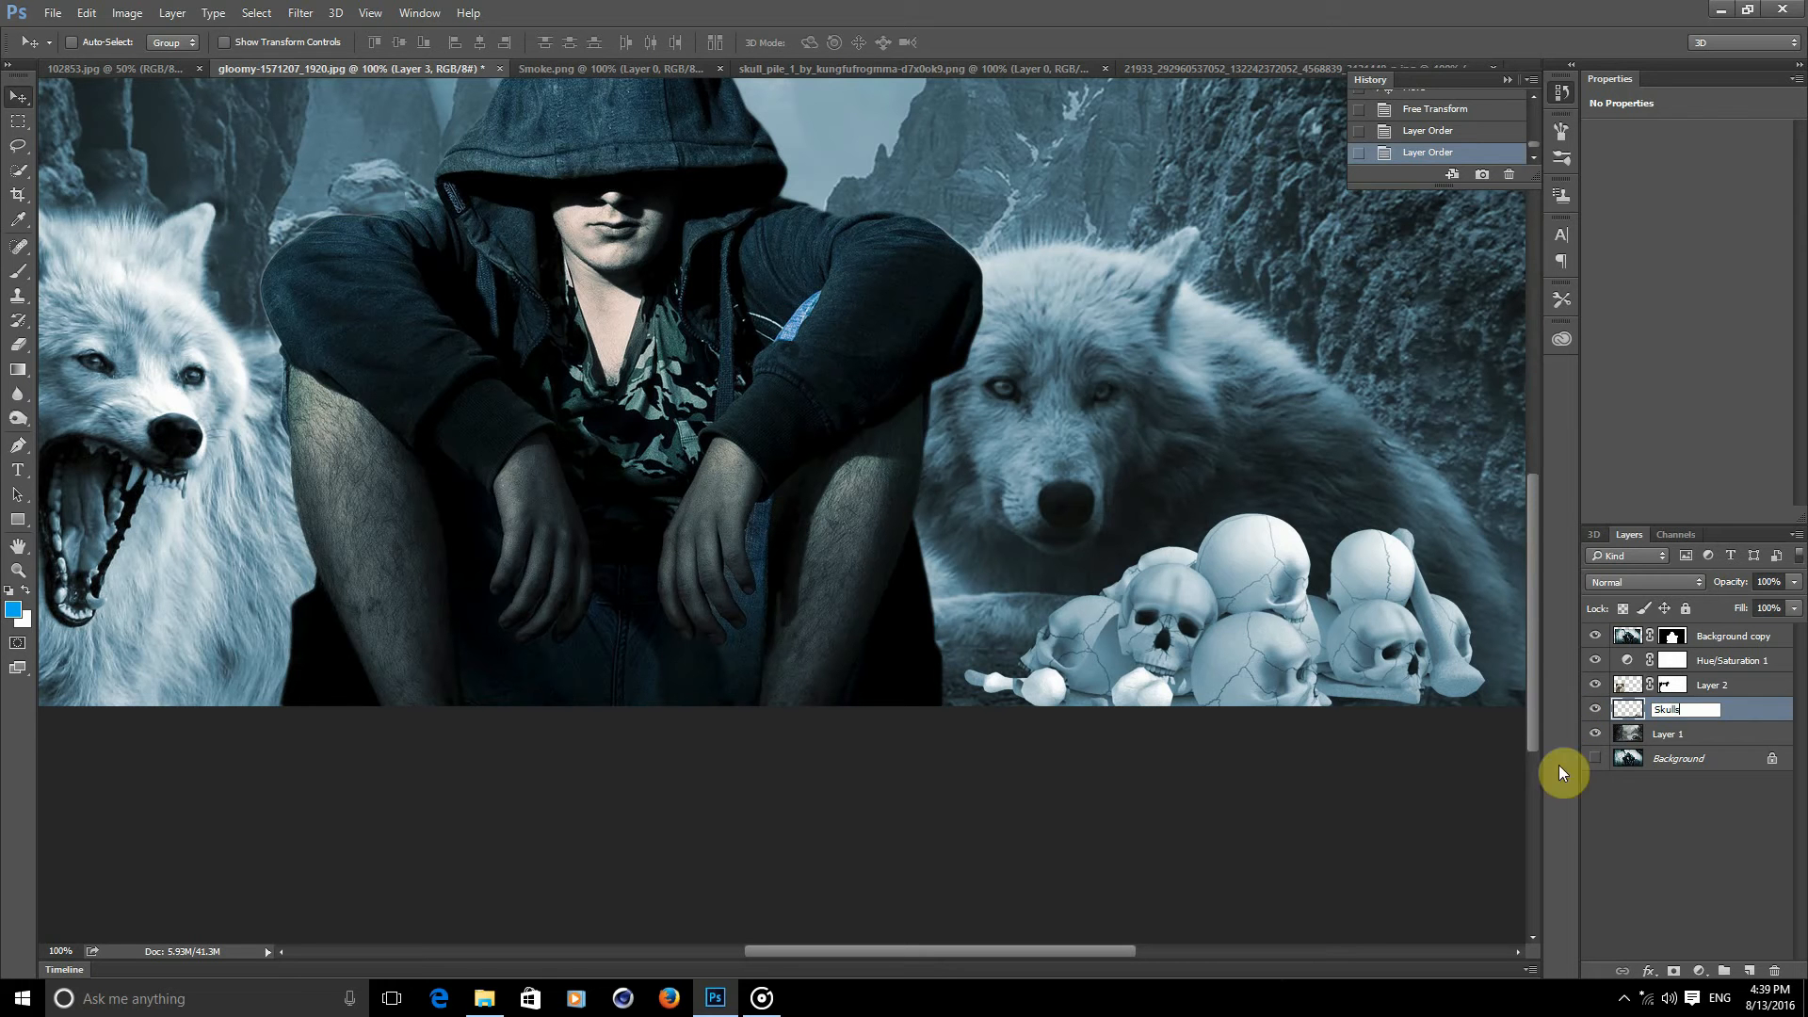
pyautogui.click(1591, 806)
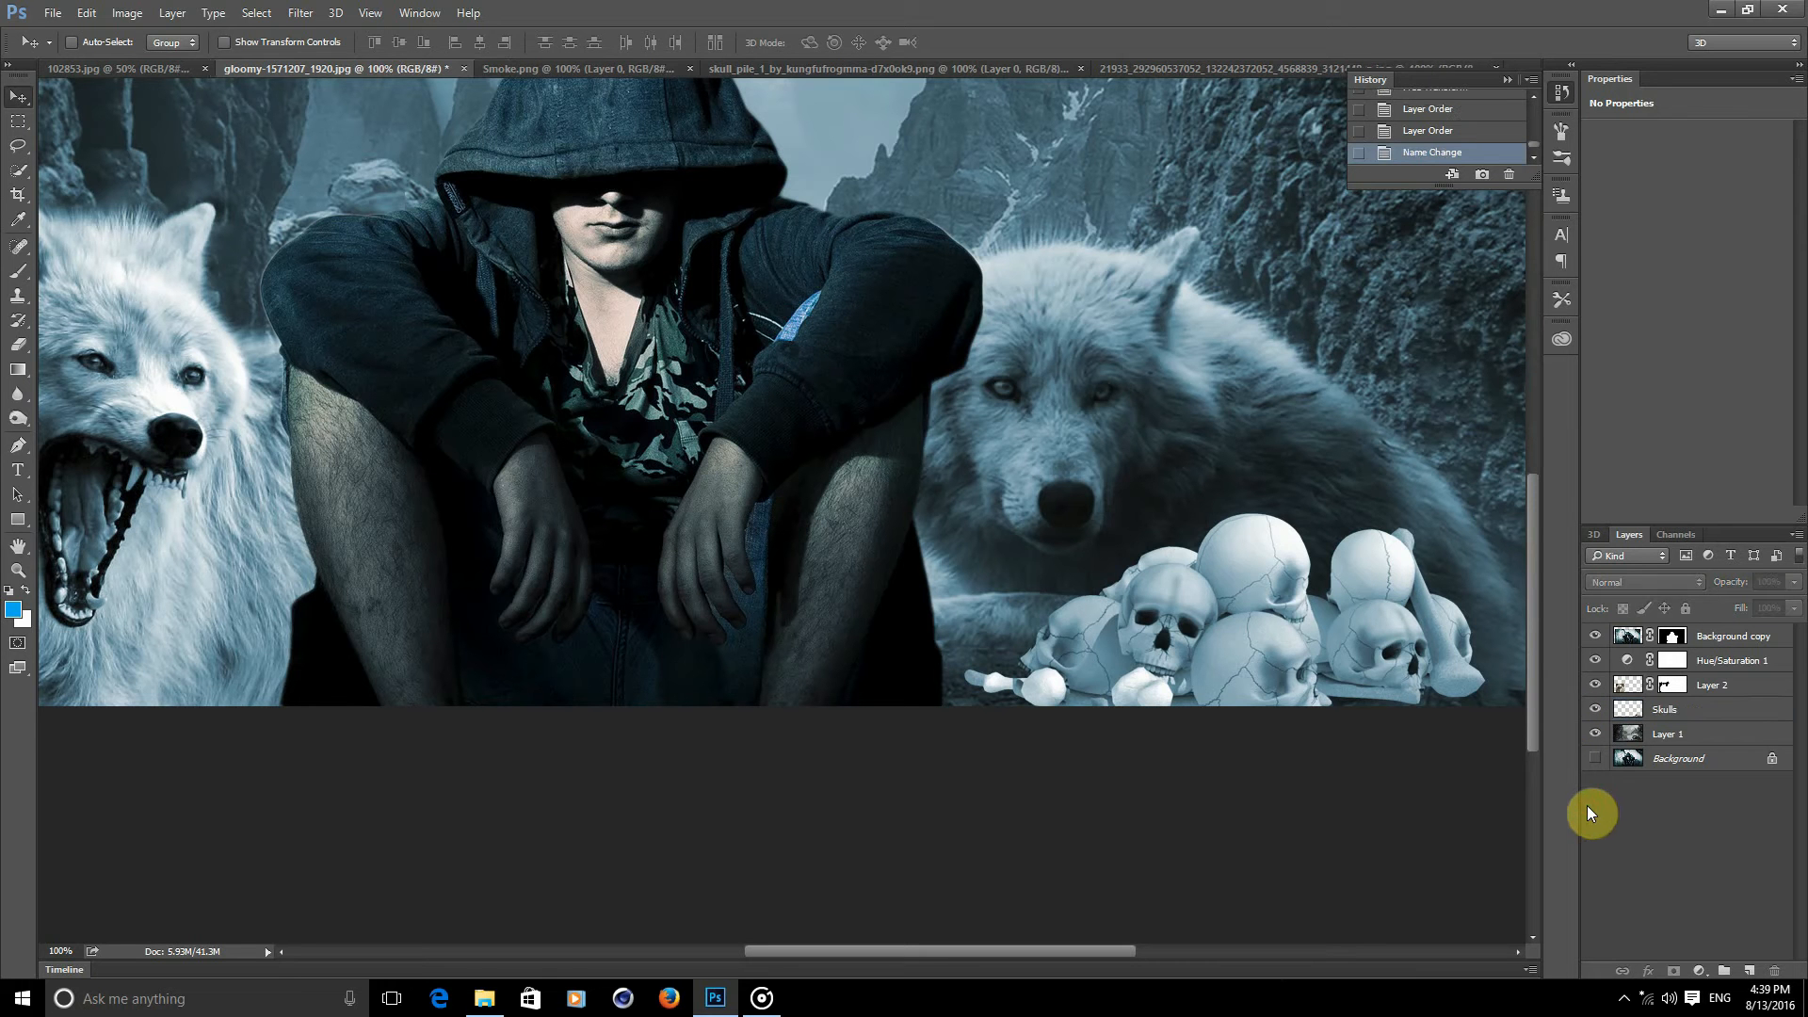
# Add a layer mask to the Skulls layer and paint it black along the pile's base to hide the loose bones and blend it into the ground.
pyautogui.click(1663, 712)
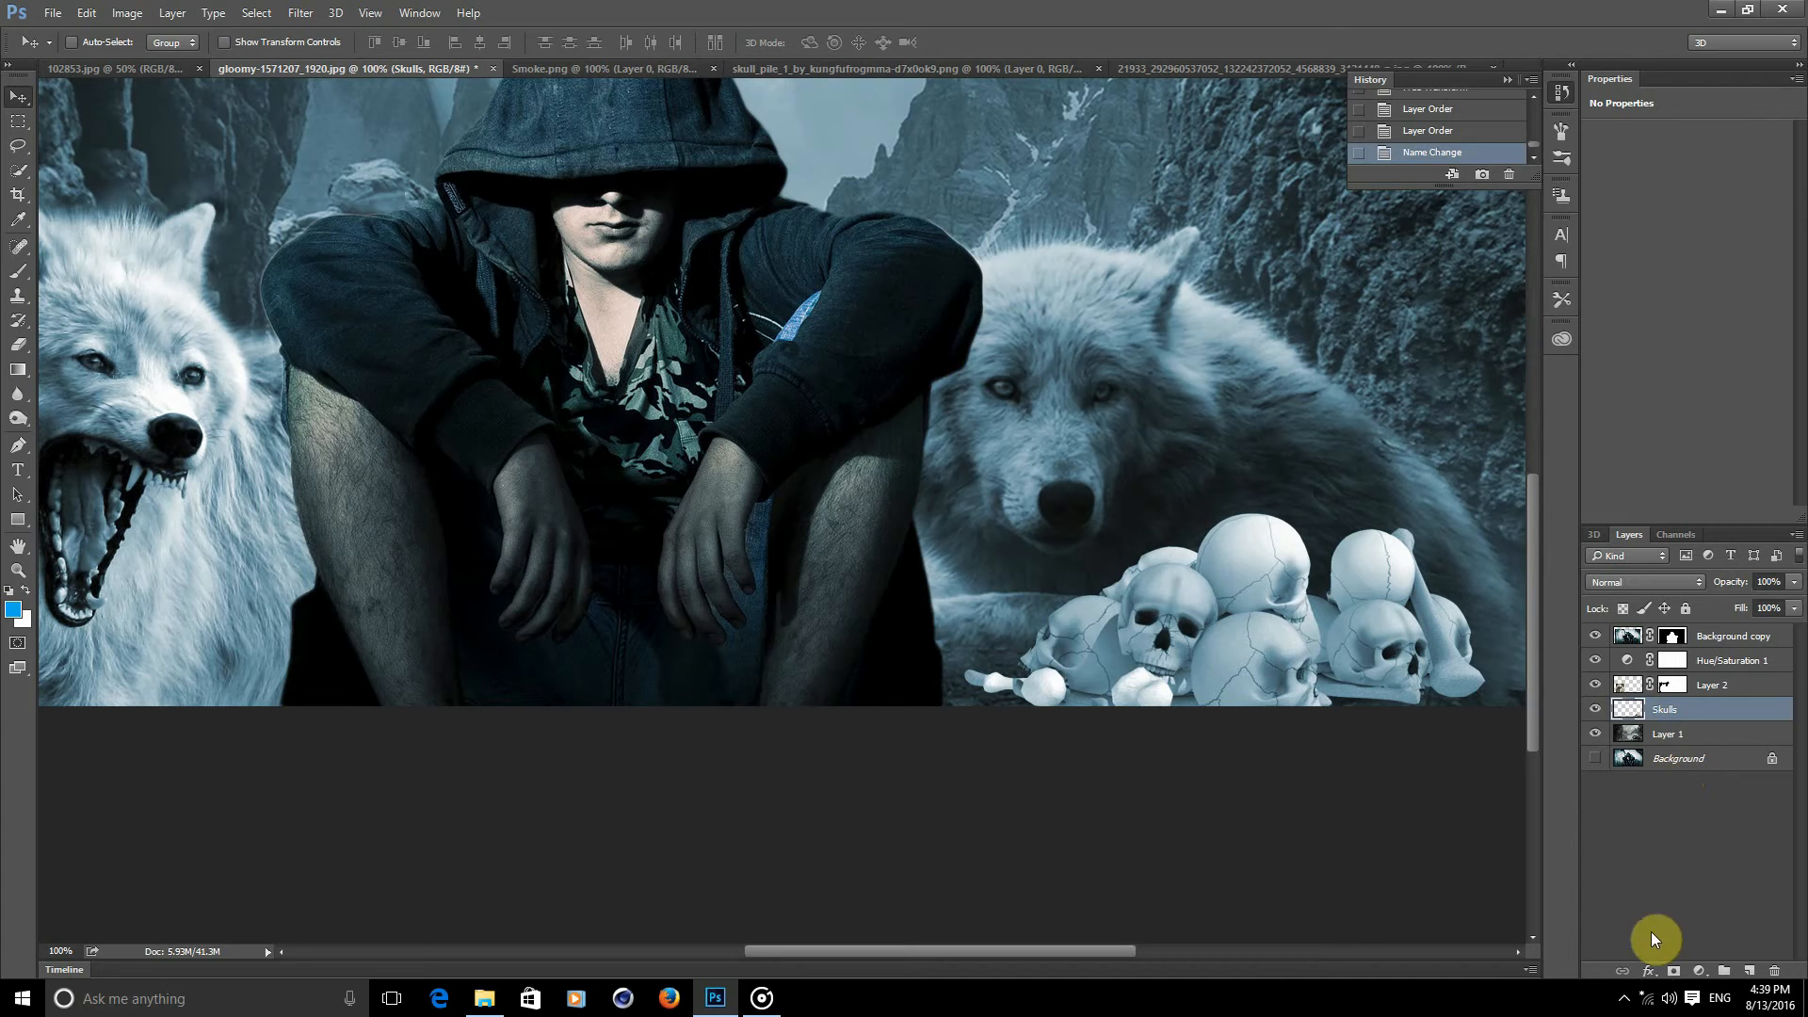
pyautogui.click(1683, 973)
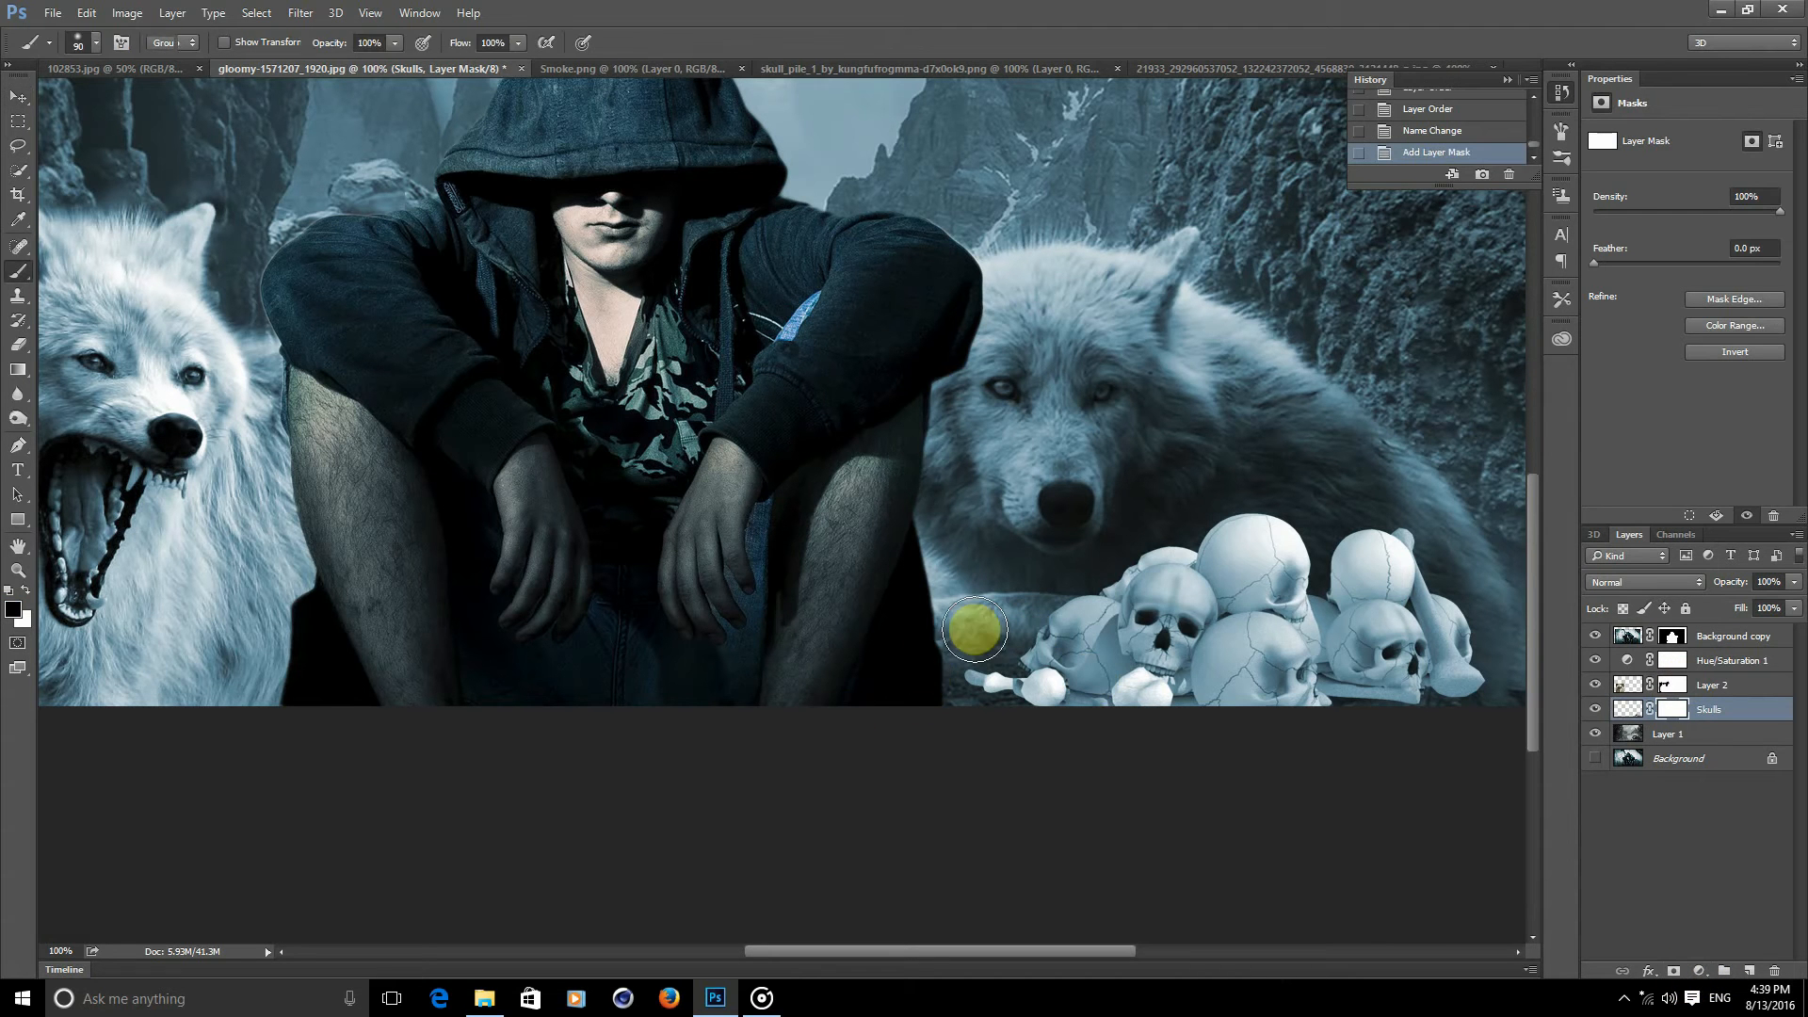
pyautogui.press('b')
pyautogui.moveTo(976, 679)
pyautogui.mouseDown()
pyautogui.moveTo(989, 715)
pyautogui.moveTo(1051, 732)
pyautogui.mouseUp()
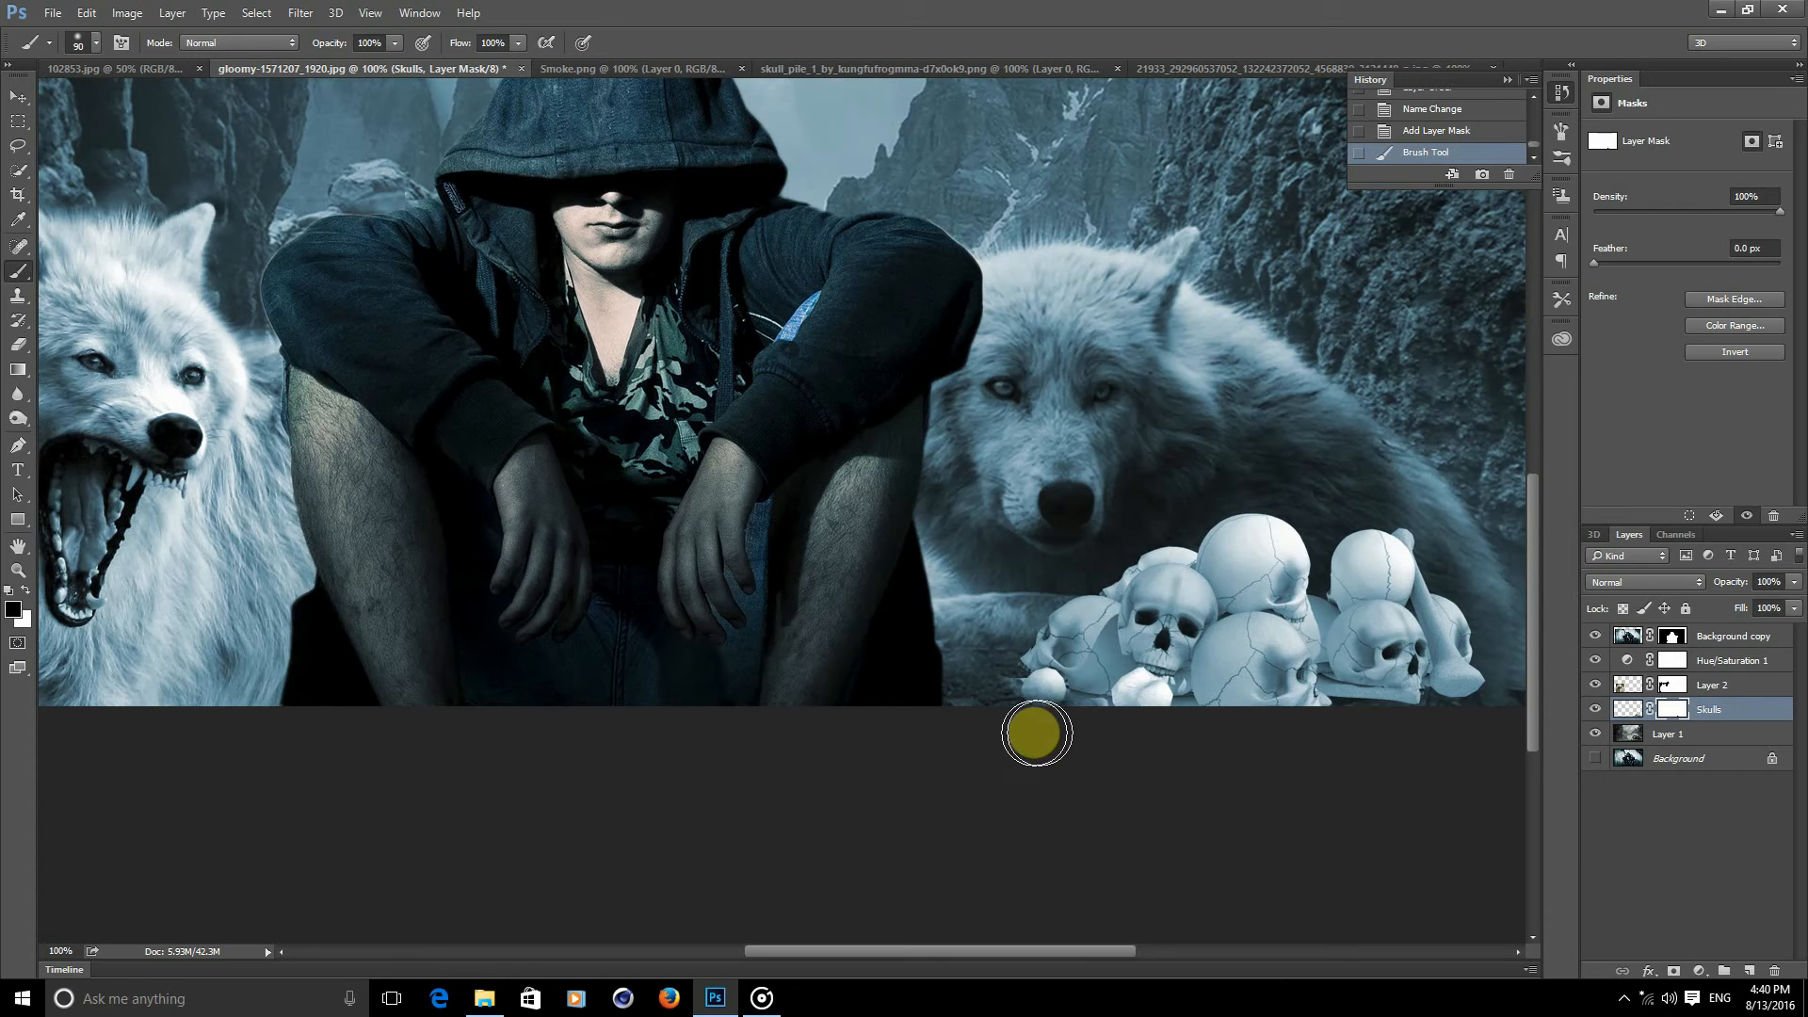
pyautogui.moveTo(1016, 733)
pyautogui.mouseDown()
pyautogui.moveTo(1070, 714)
pyautogui.moveTo(1460, 706)
pyautogui.moveTo(1444, 714)
pyautogui.moveTo(1493, 694)
pyautogui.moveTo(1444, 723)
pyautogui.moveTo(1029, 706)
pyautogui.moveTo(1219, 731)
pyautogui.moveTo(971, 662)
pyautogui.moveTo(1718, 747)
pyautogui.moveTo(1315, 716)
pyautogui.mouseUp()
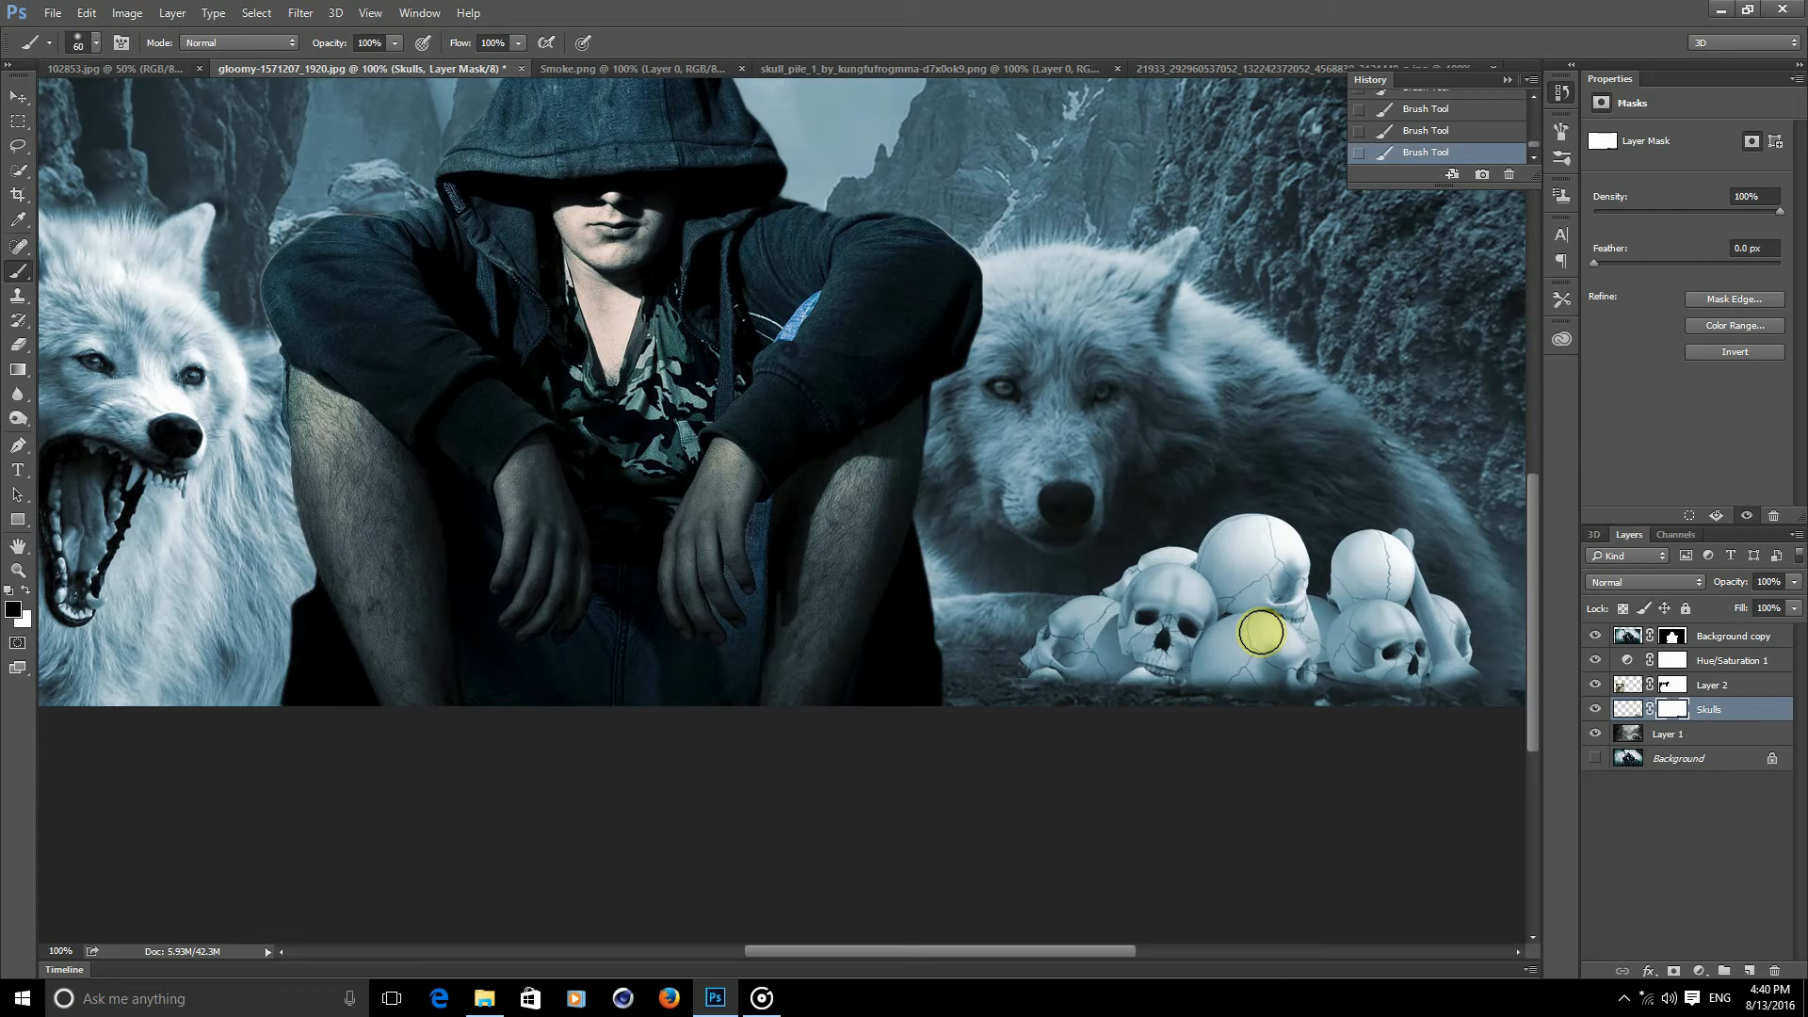
pyautogui.hotkey('ctrl', '+')
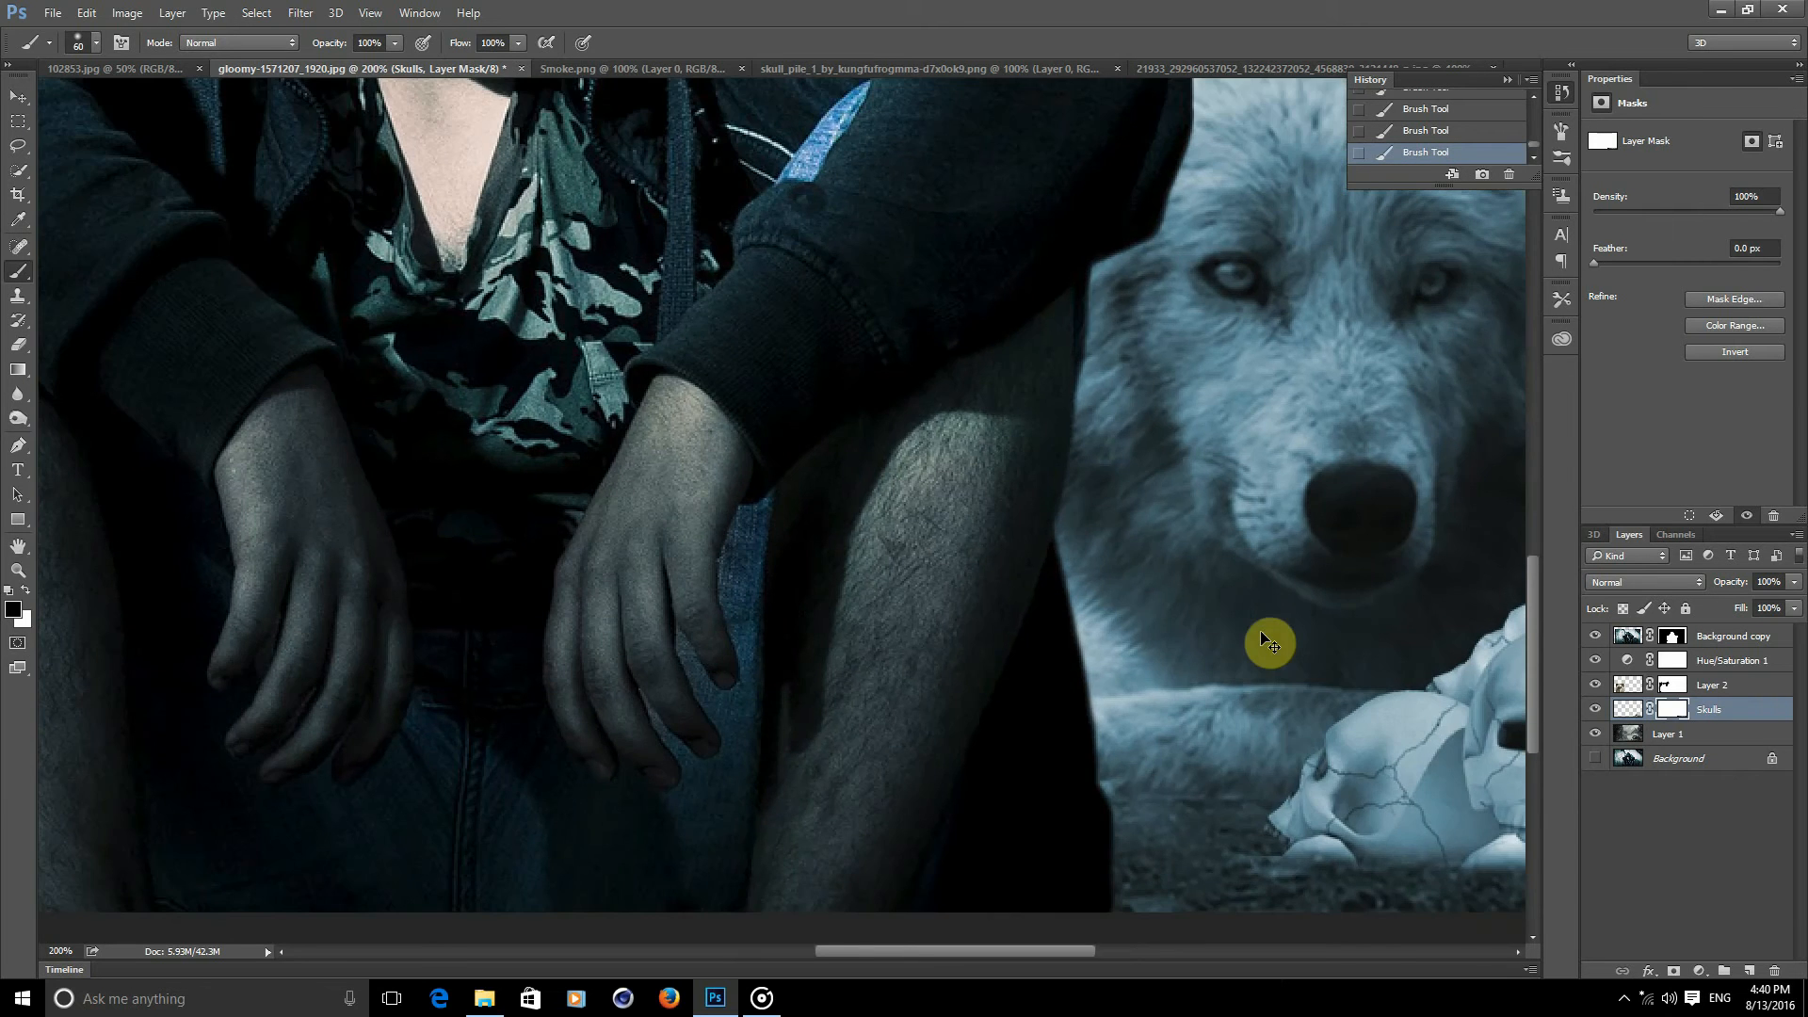
pyautogui.hotkey('ctrl', '-')
pyautogui.hotkey('ctrl', '-')
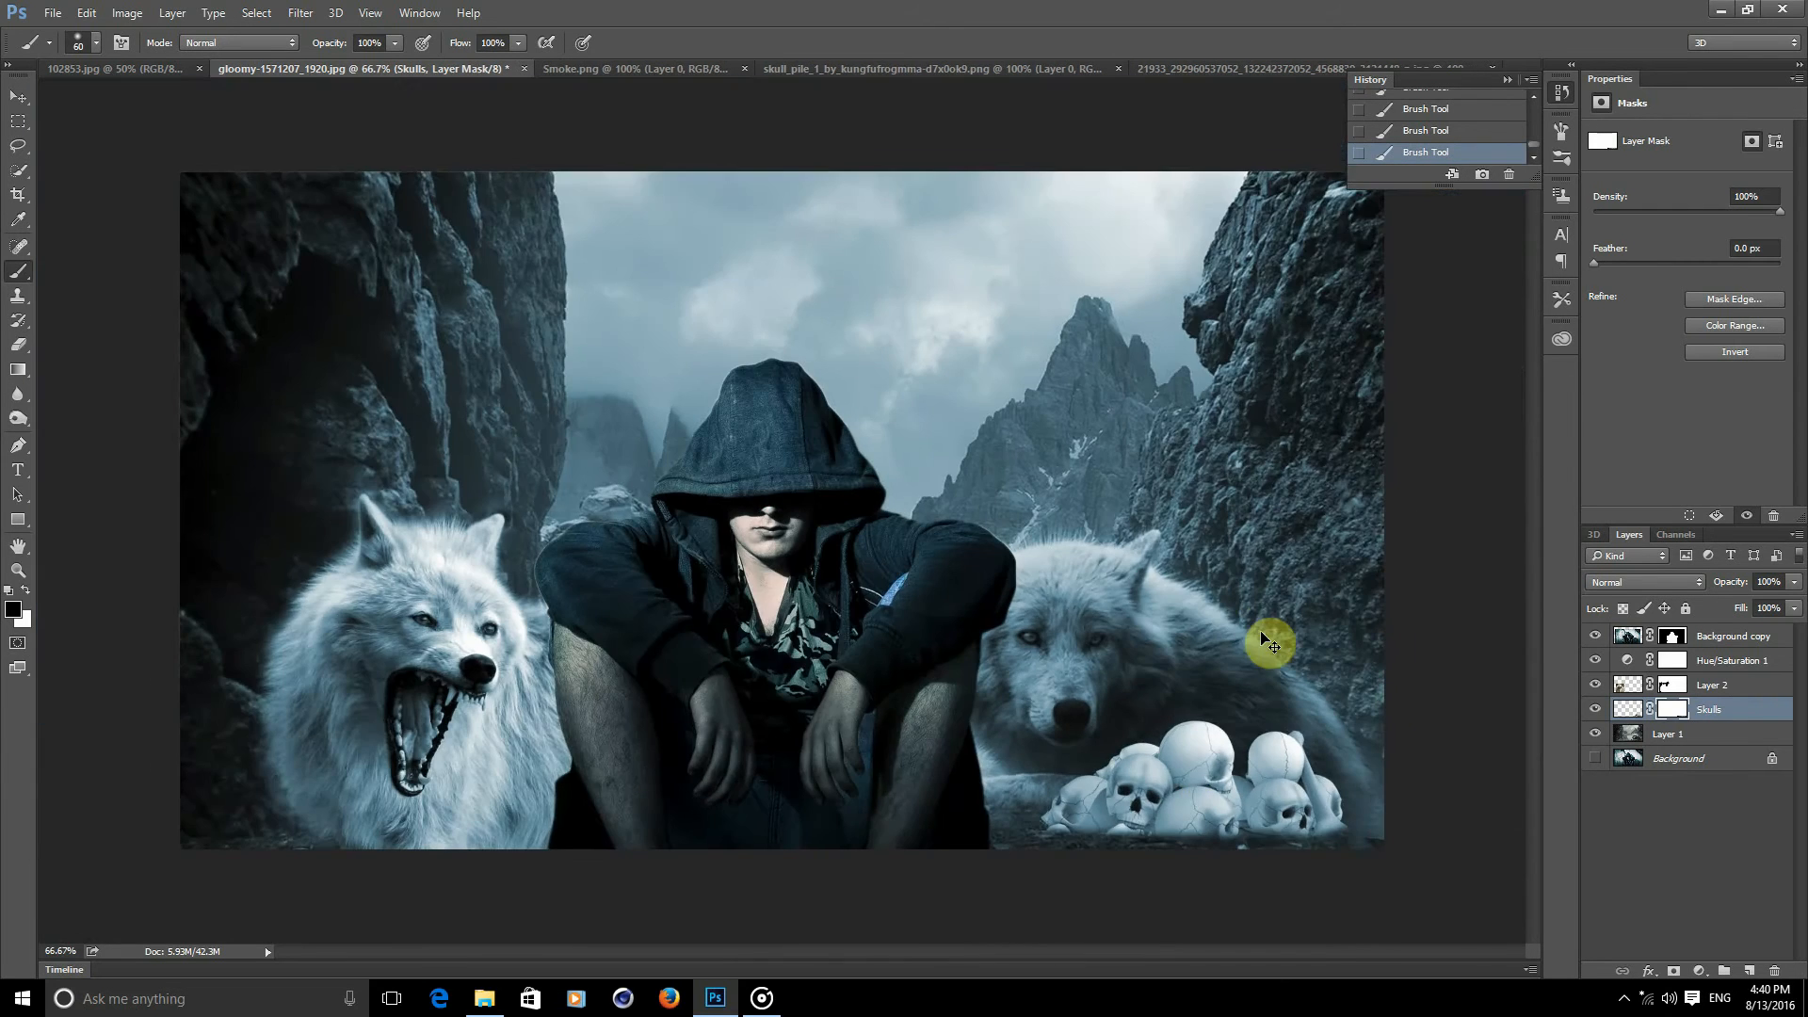
pyautogui.hotkey('ctrl', '+')
pyautogui.hotkey('ctrl', '-')
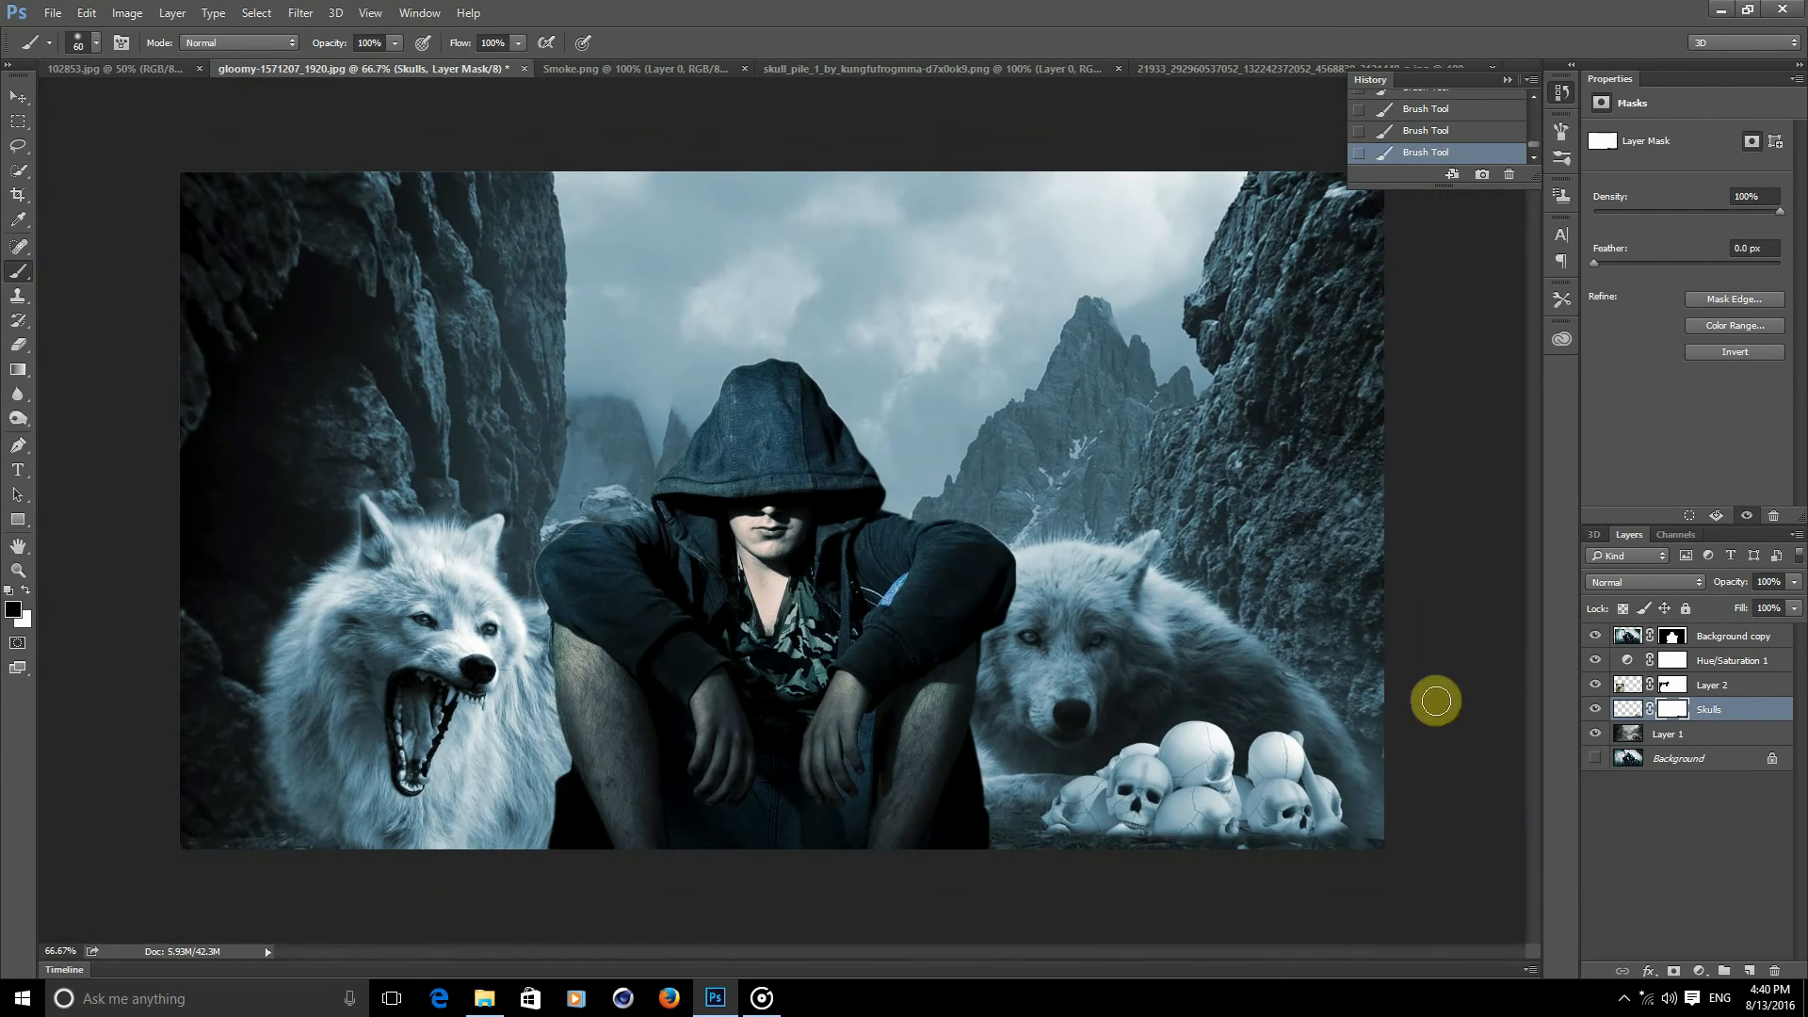
# Add a Levels adjustment clipped to the Skulls layer, with black input at 19 and white input at 248.
pyautogui.click(1632, 710)
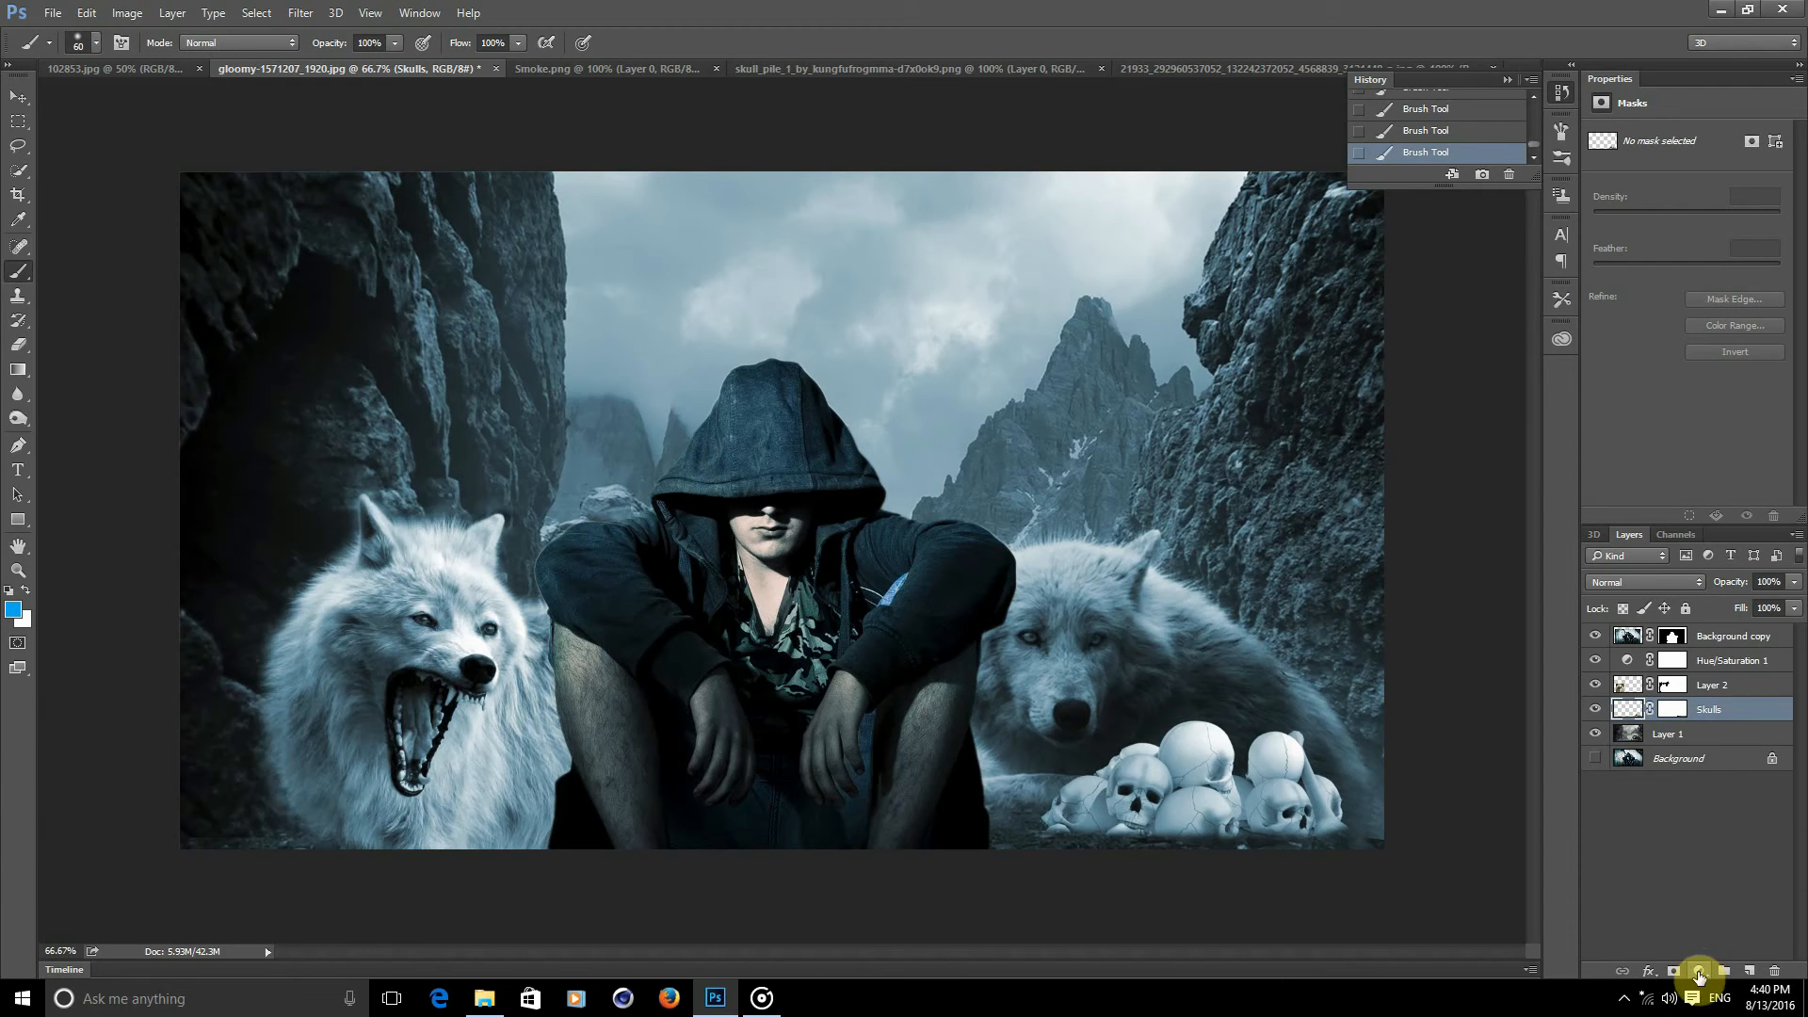
pyautogui.click(1698, 972)
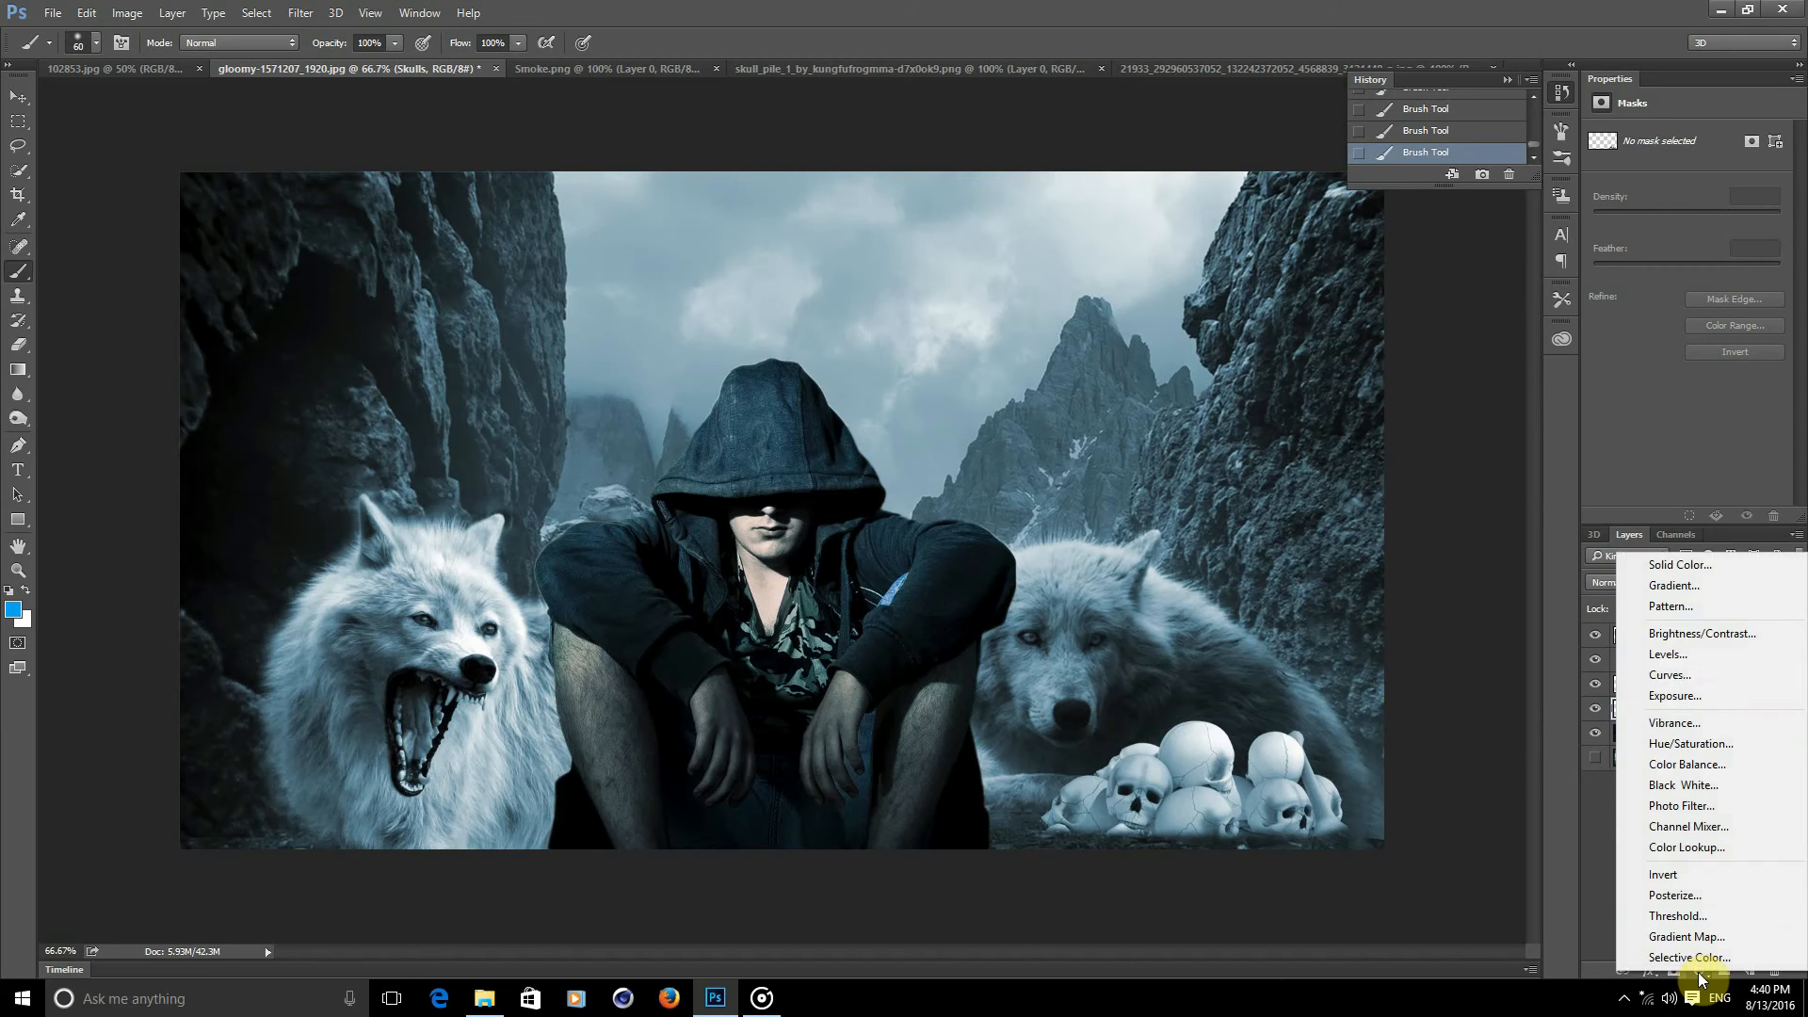
pyautogui.click(1685, 686)
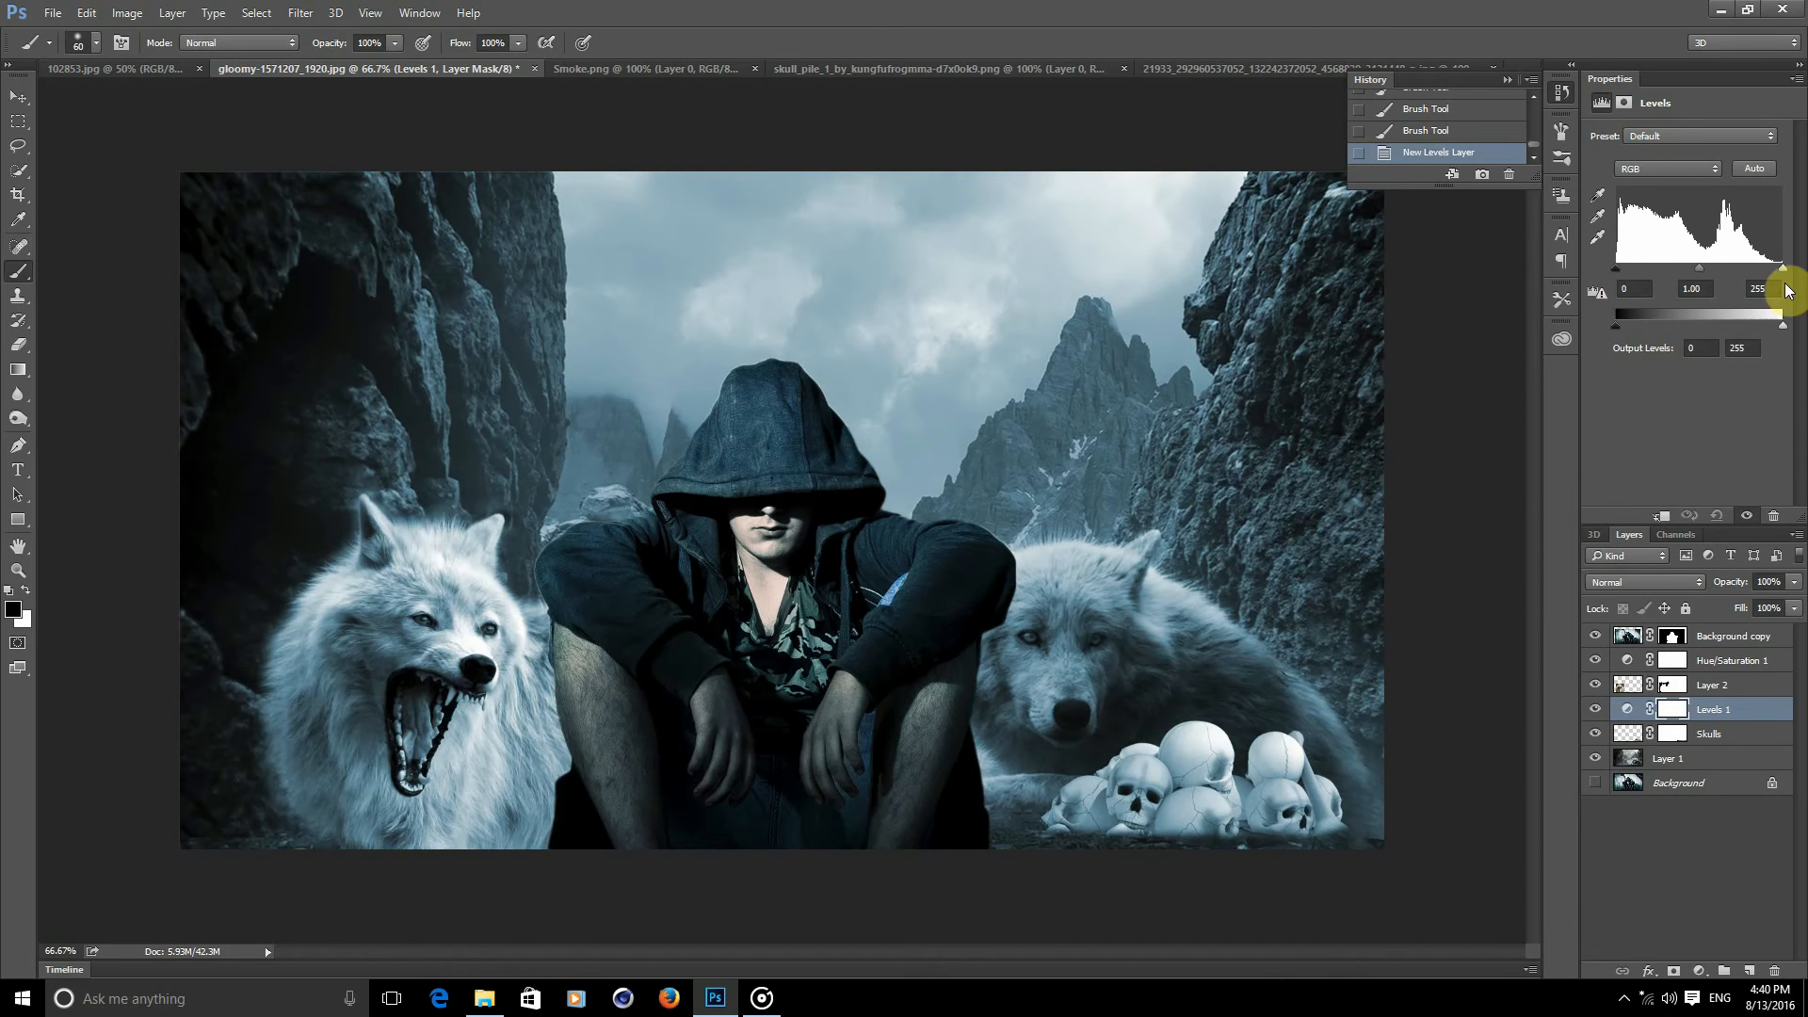
pyautogui.moveTo(1782, 270); pyautogui.dragTo(1778, 279)
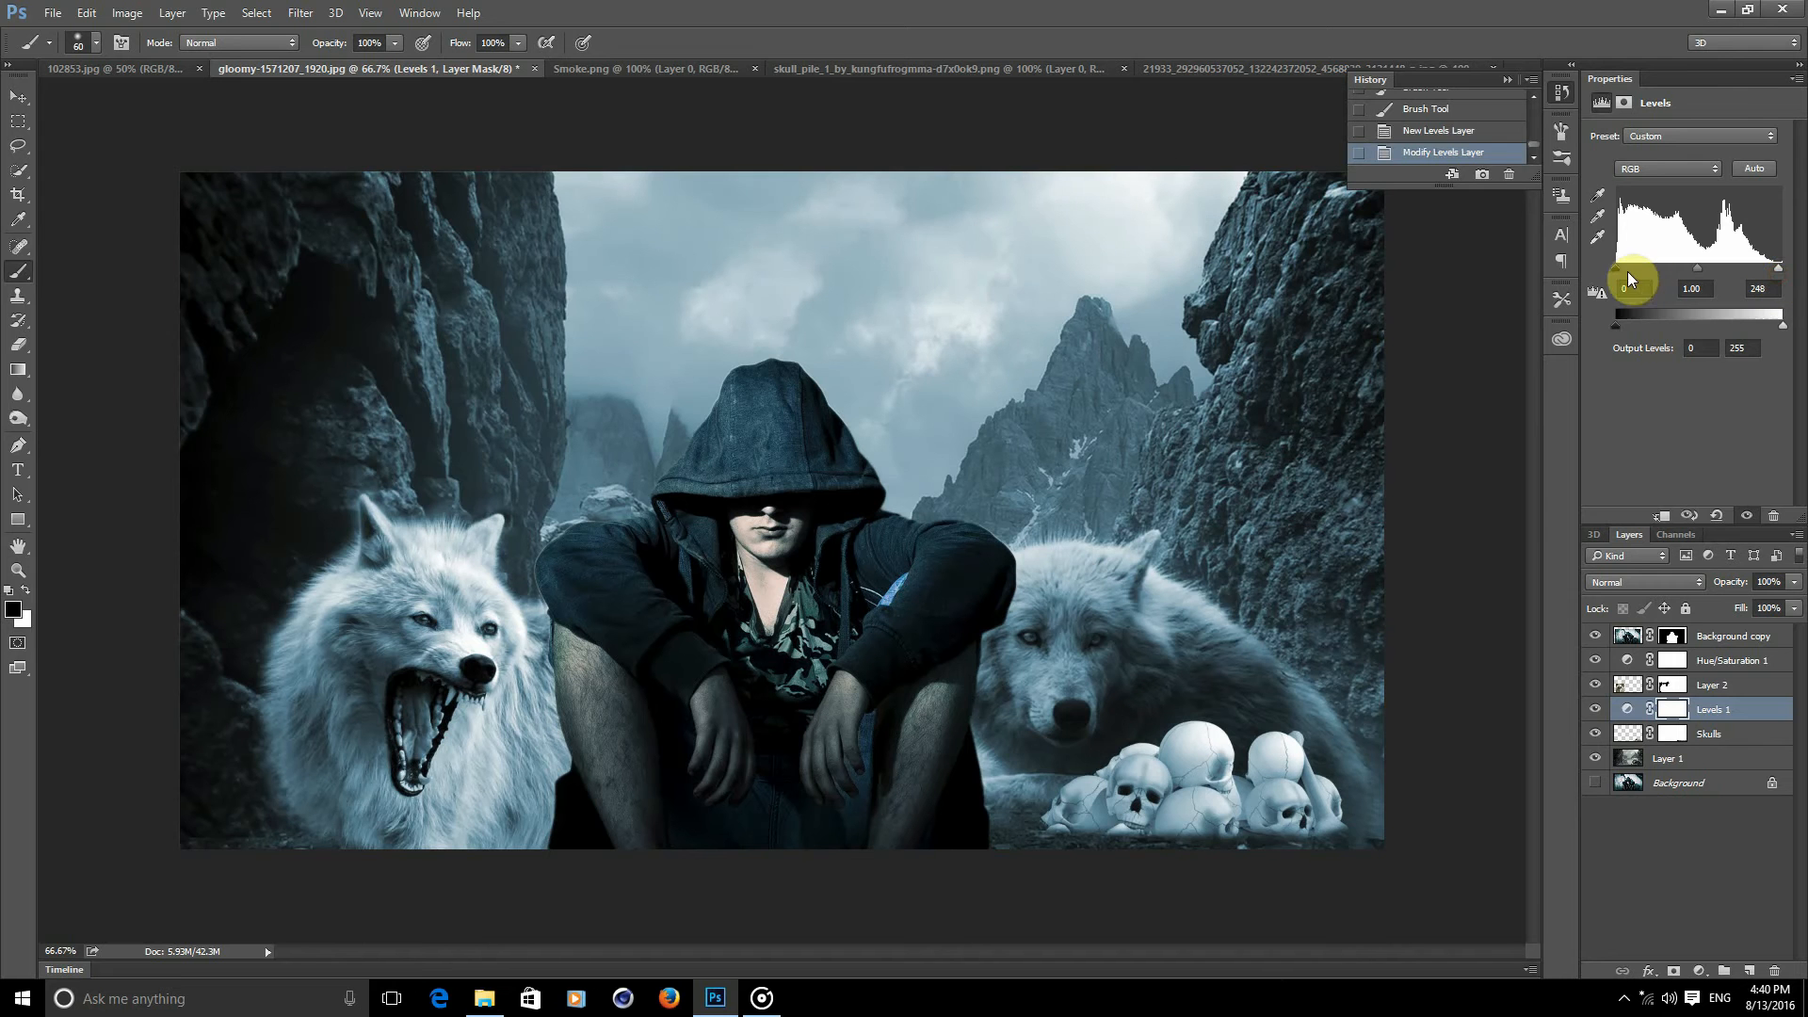
pyautogui.moveTo(1621, 275); pyautogui.dragTo(1631, 275)
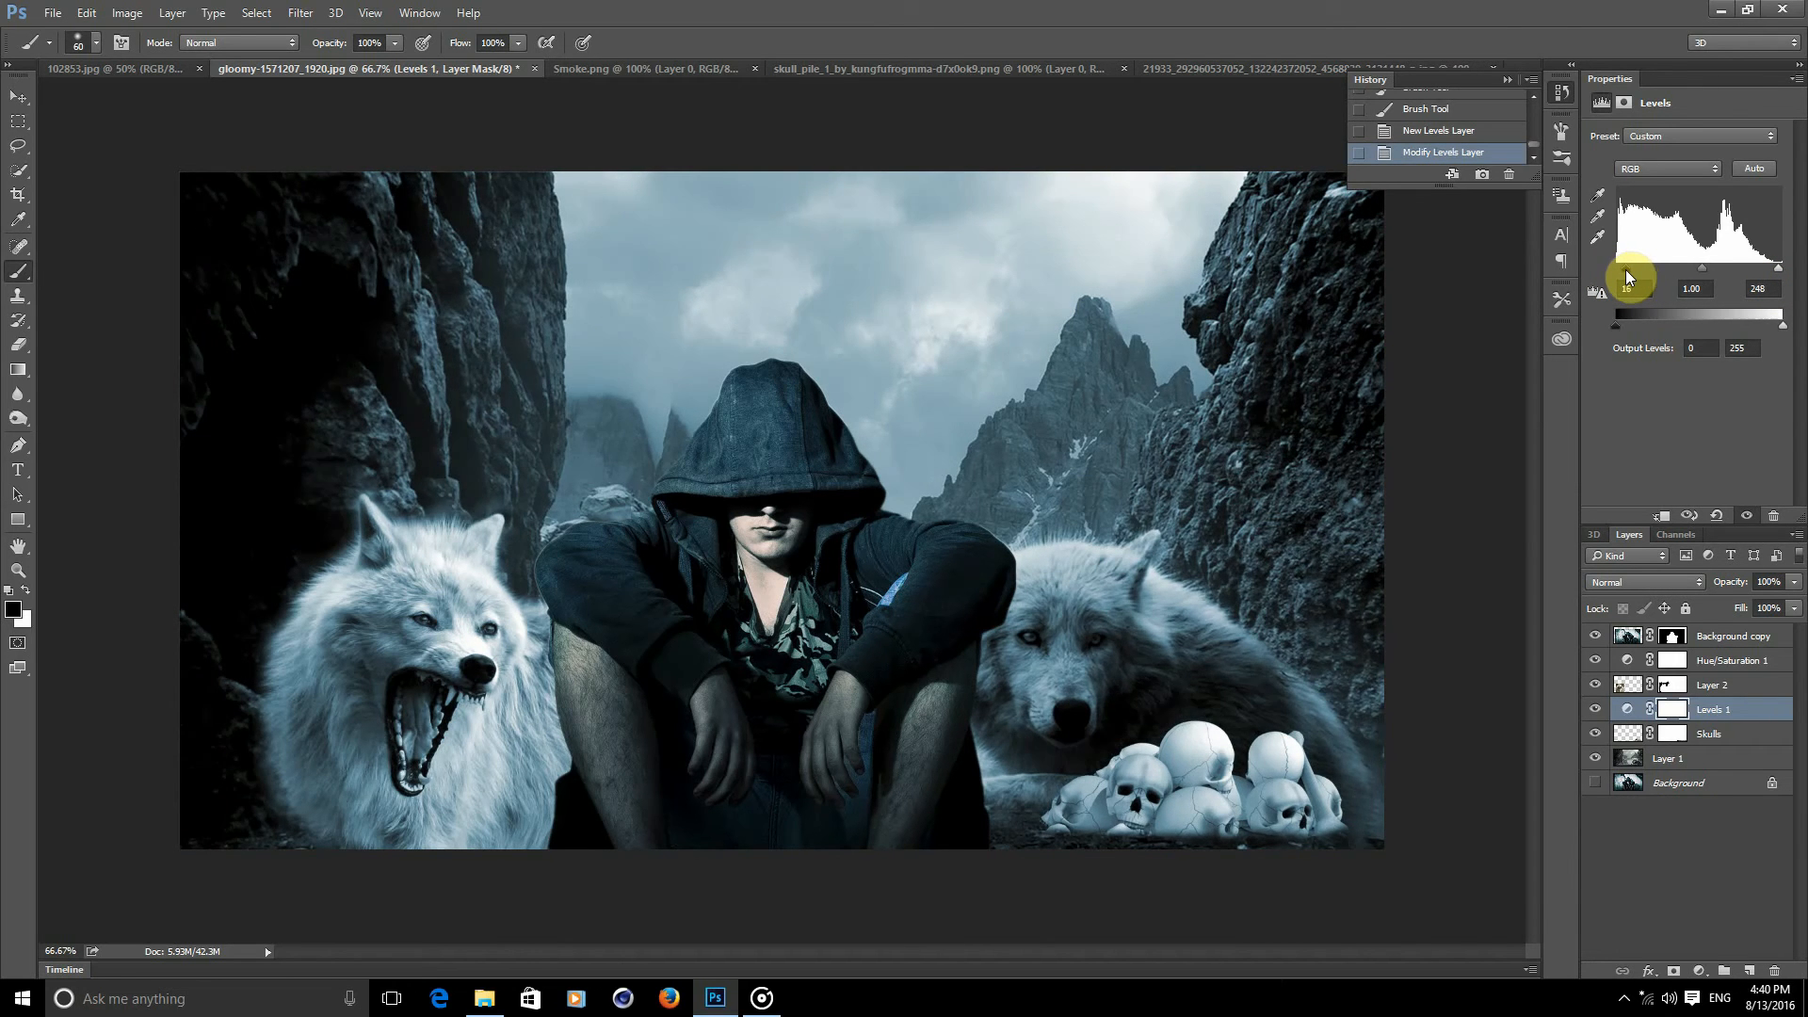
pyautogui.moveTo(1626, 276); pyautogui.dragTo(1632, 278)
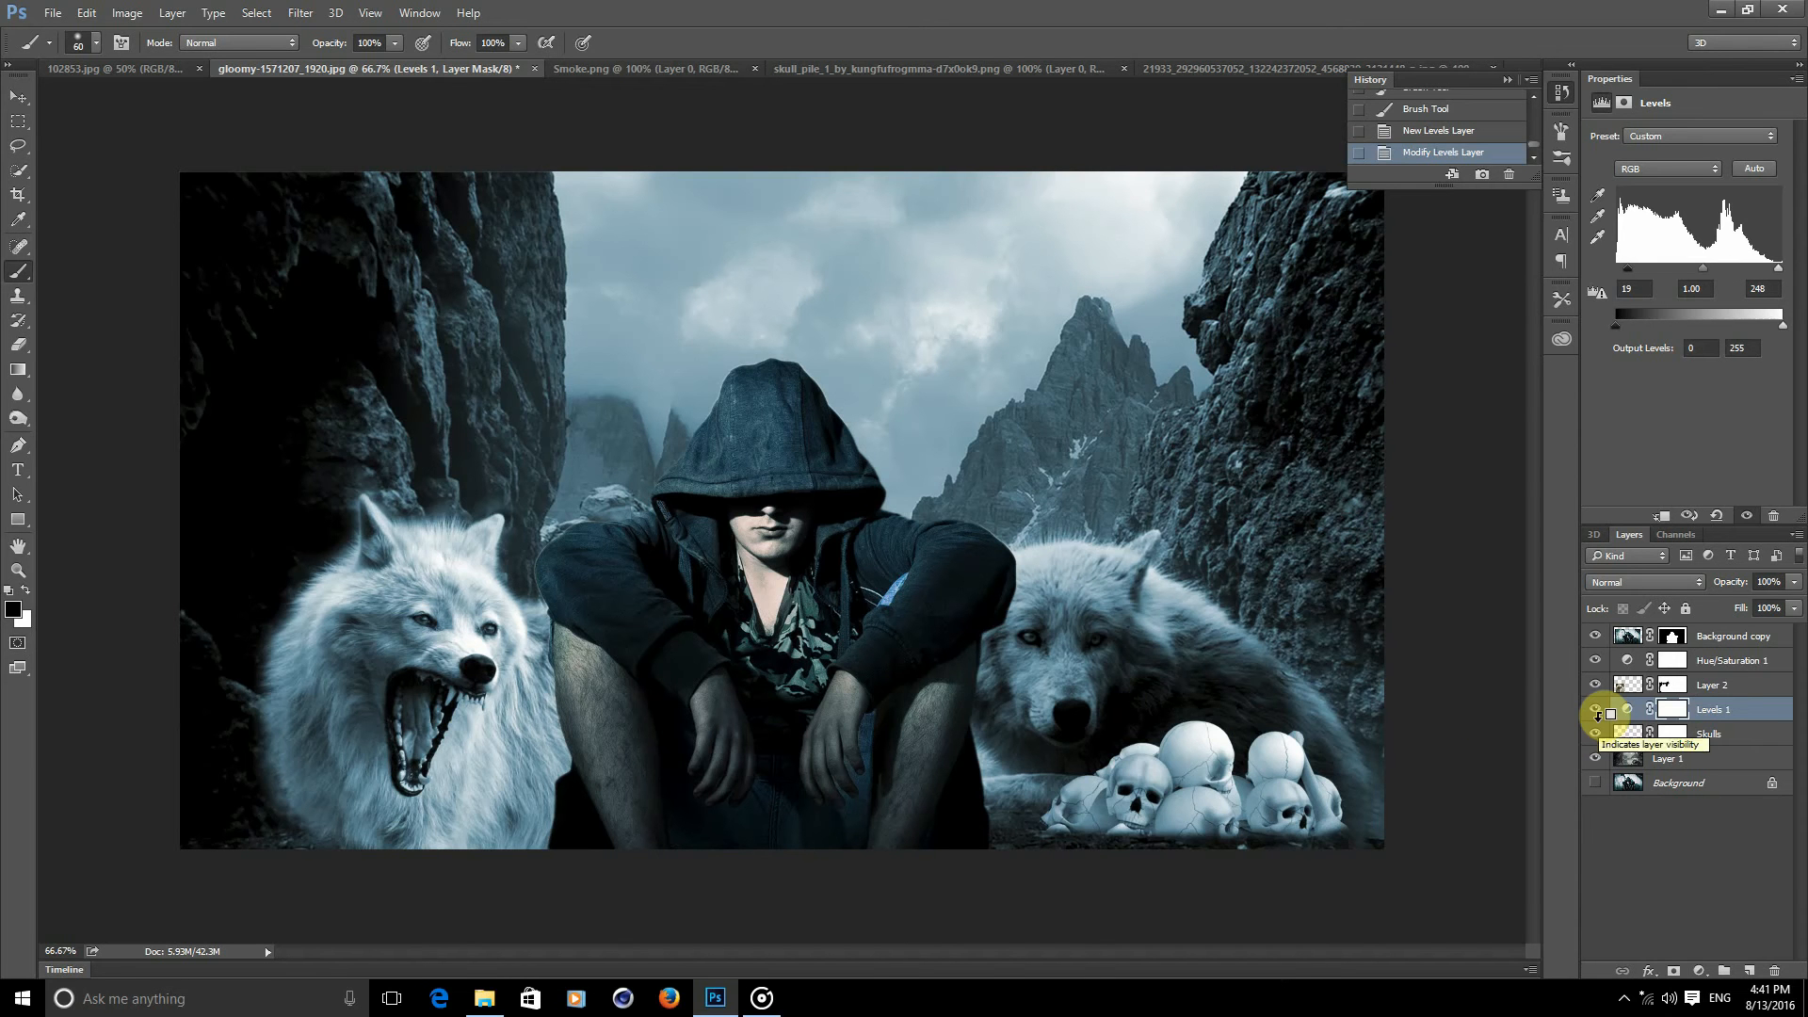
pyautogui.keyDown('alt'); pyautogui.click(1598, 718); pyautogui.keyUp('alt')
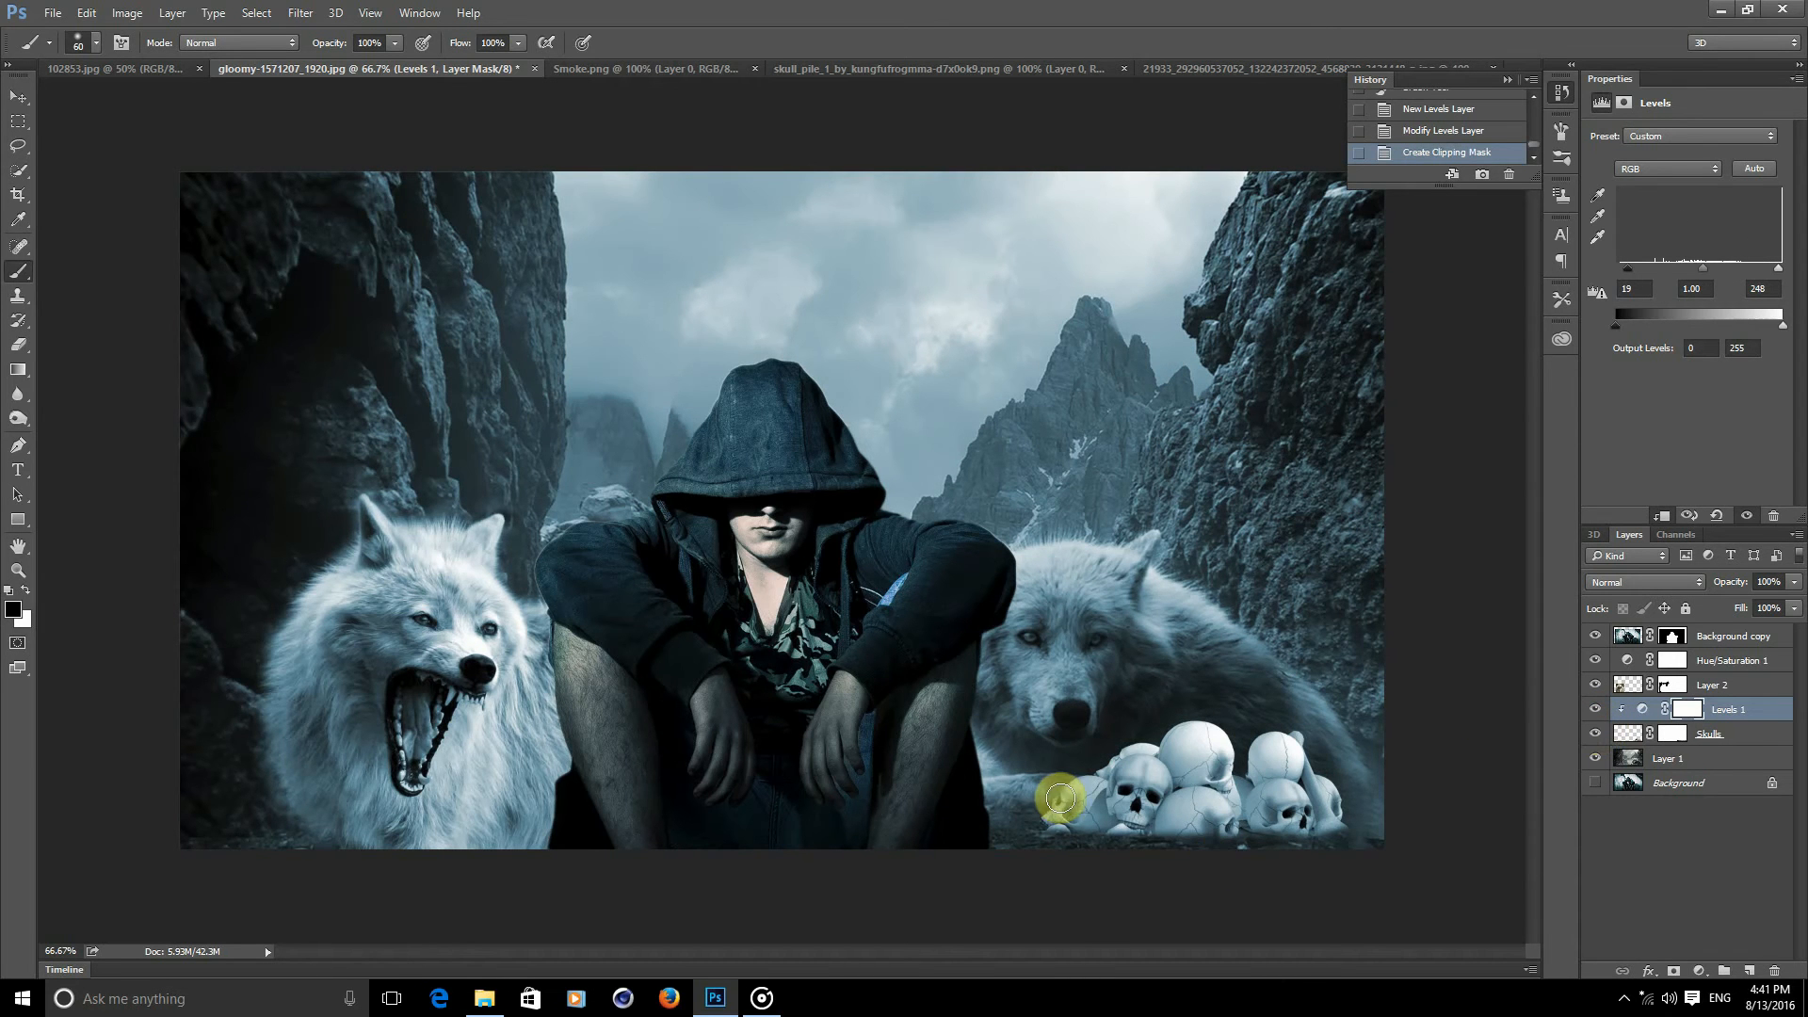
pyautogui.hotkey('ctrl', '-')
pyautogui.hotkey('ctrl', '+')
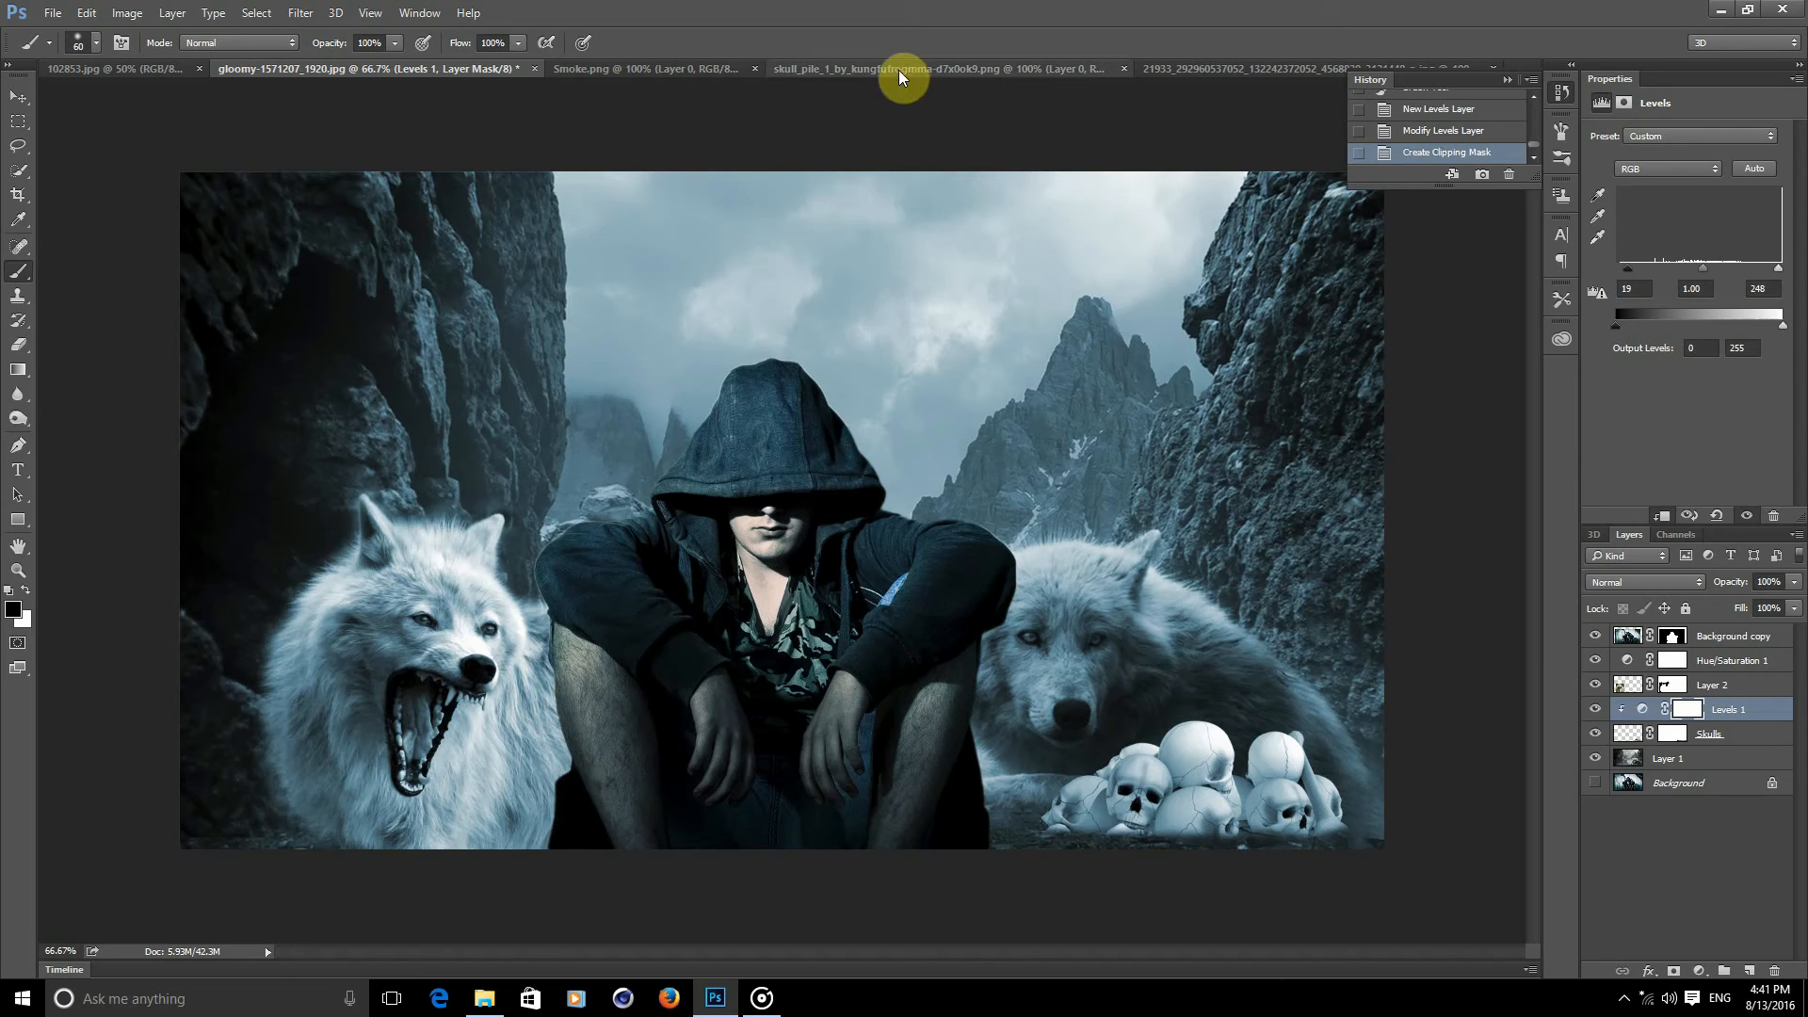
# Undo the last change in Smoke.png to restore the smoke, then copy it all into the gloomy image above Background copy.
pyautogui.click(1507, 80)
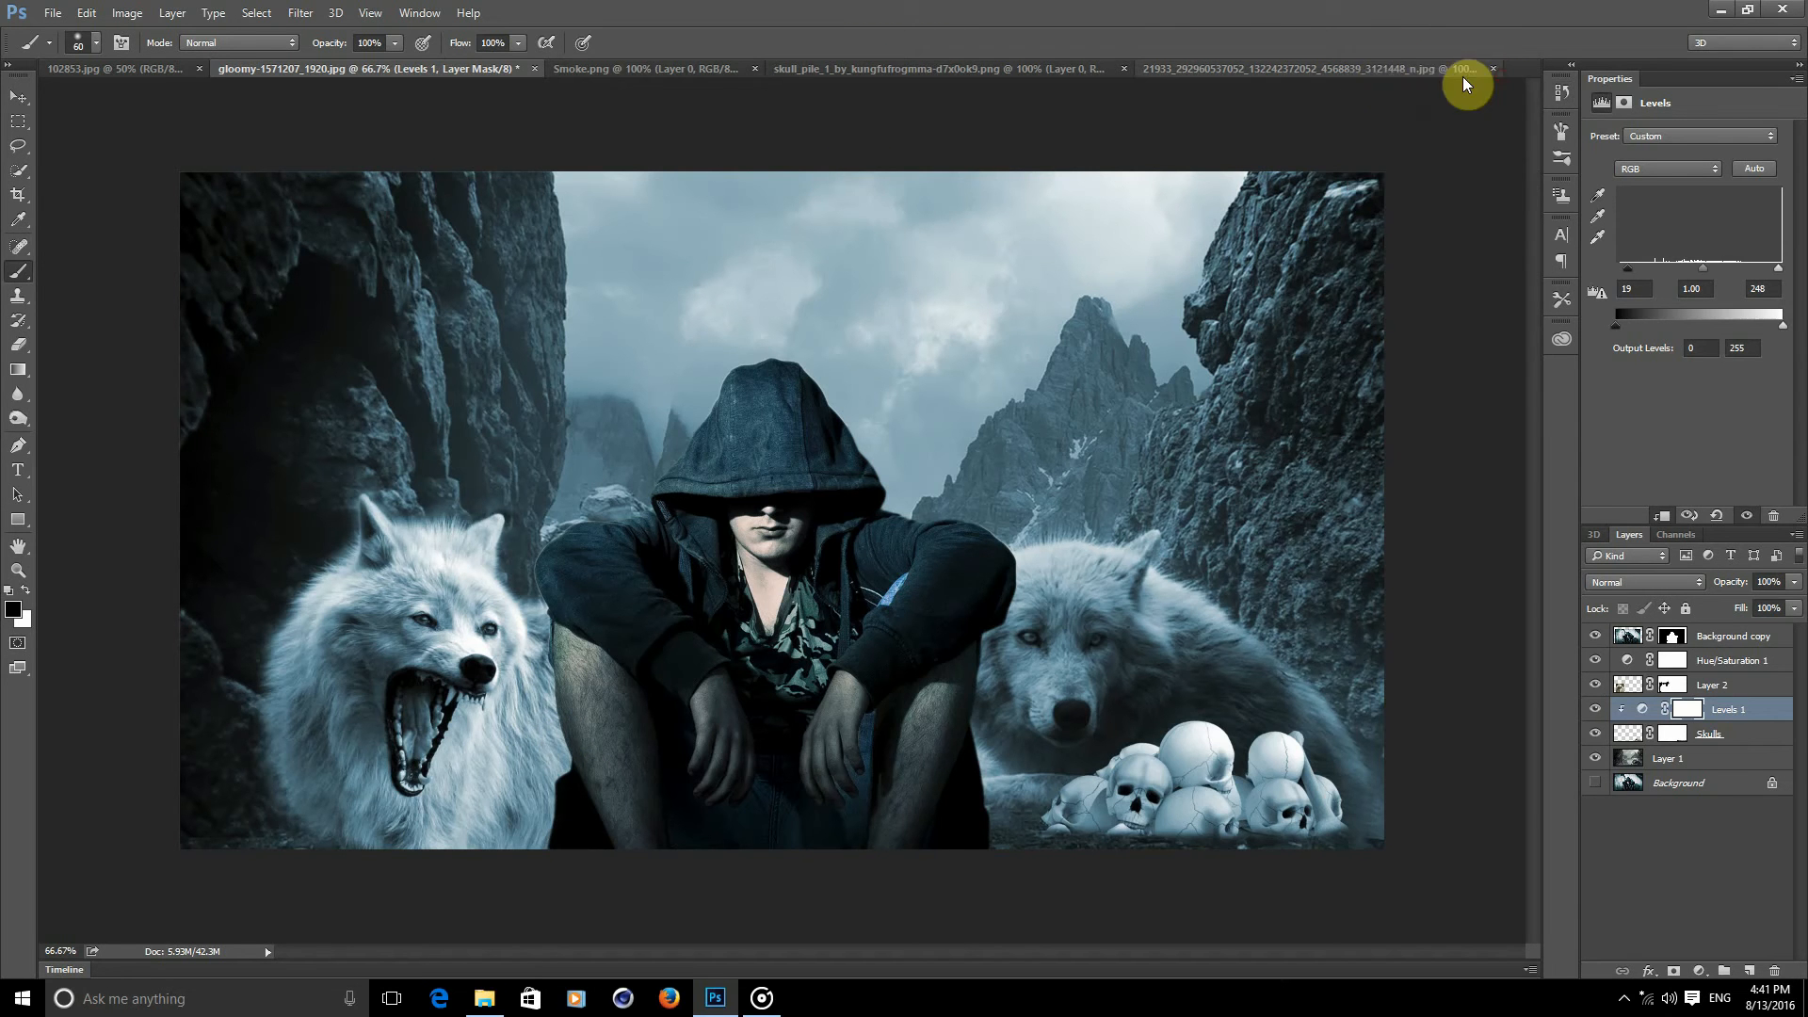
pyautogui.click(1376, 72)
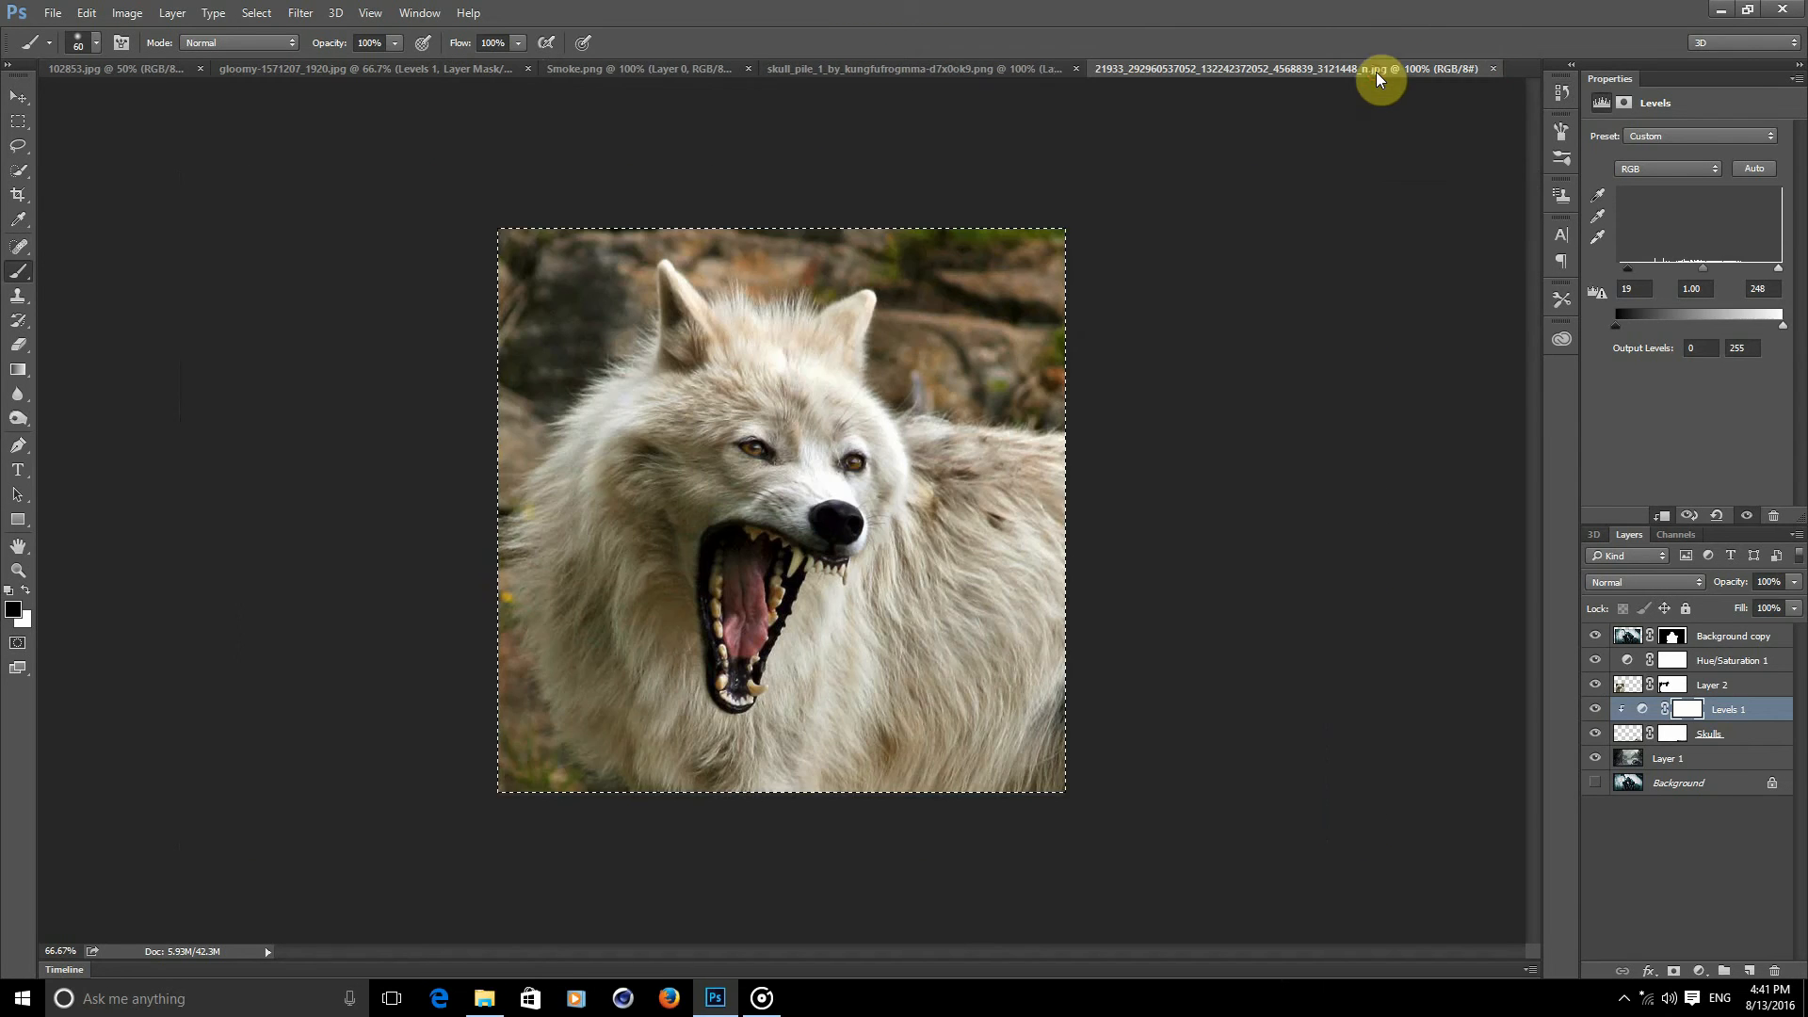
pyautogui.click(597, 68)
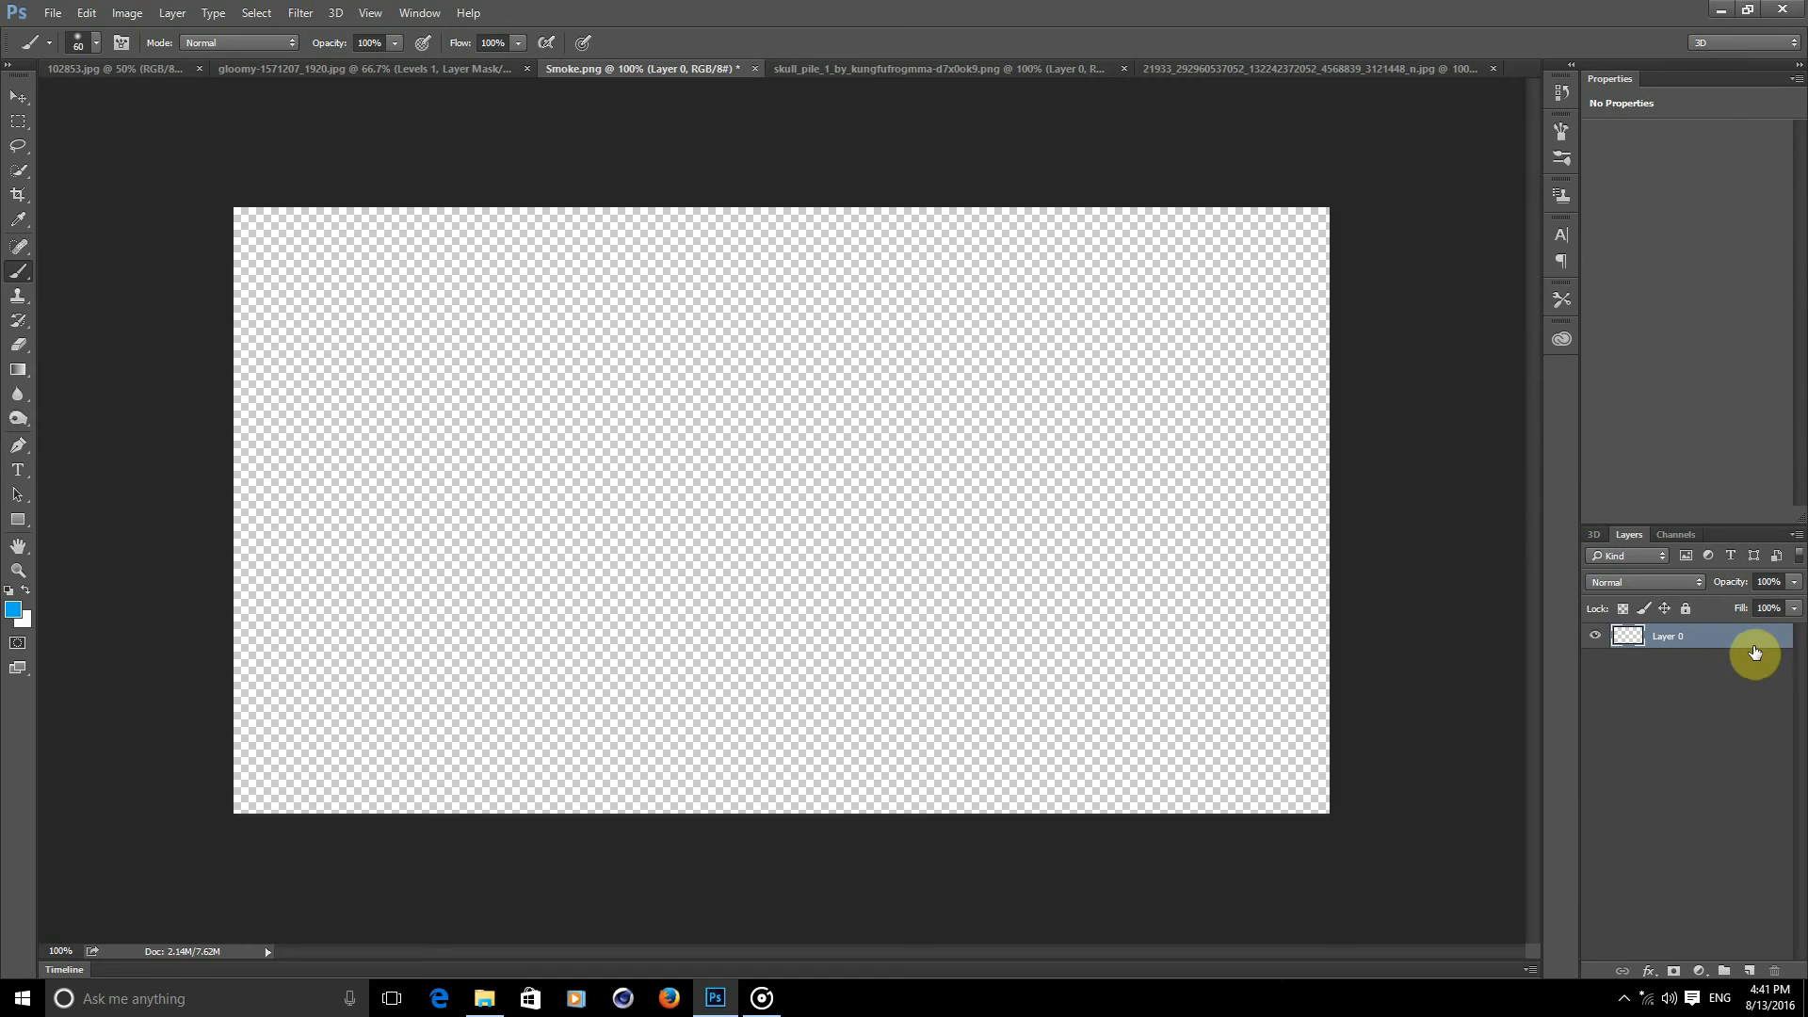
pyautogui.hotkey('ctrl', 'z')
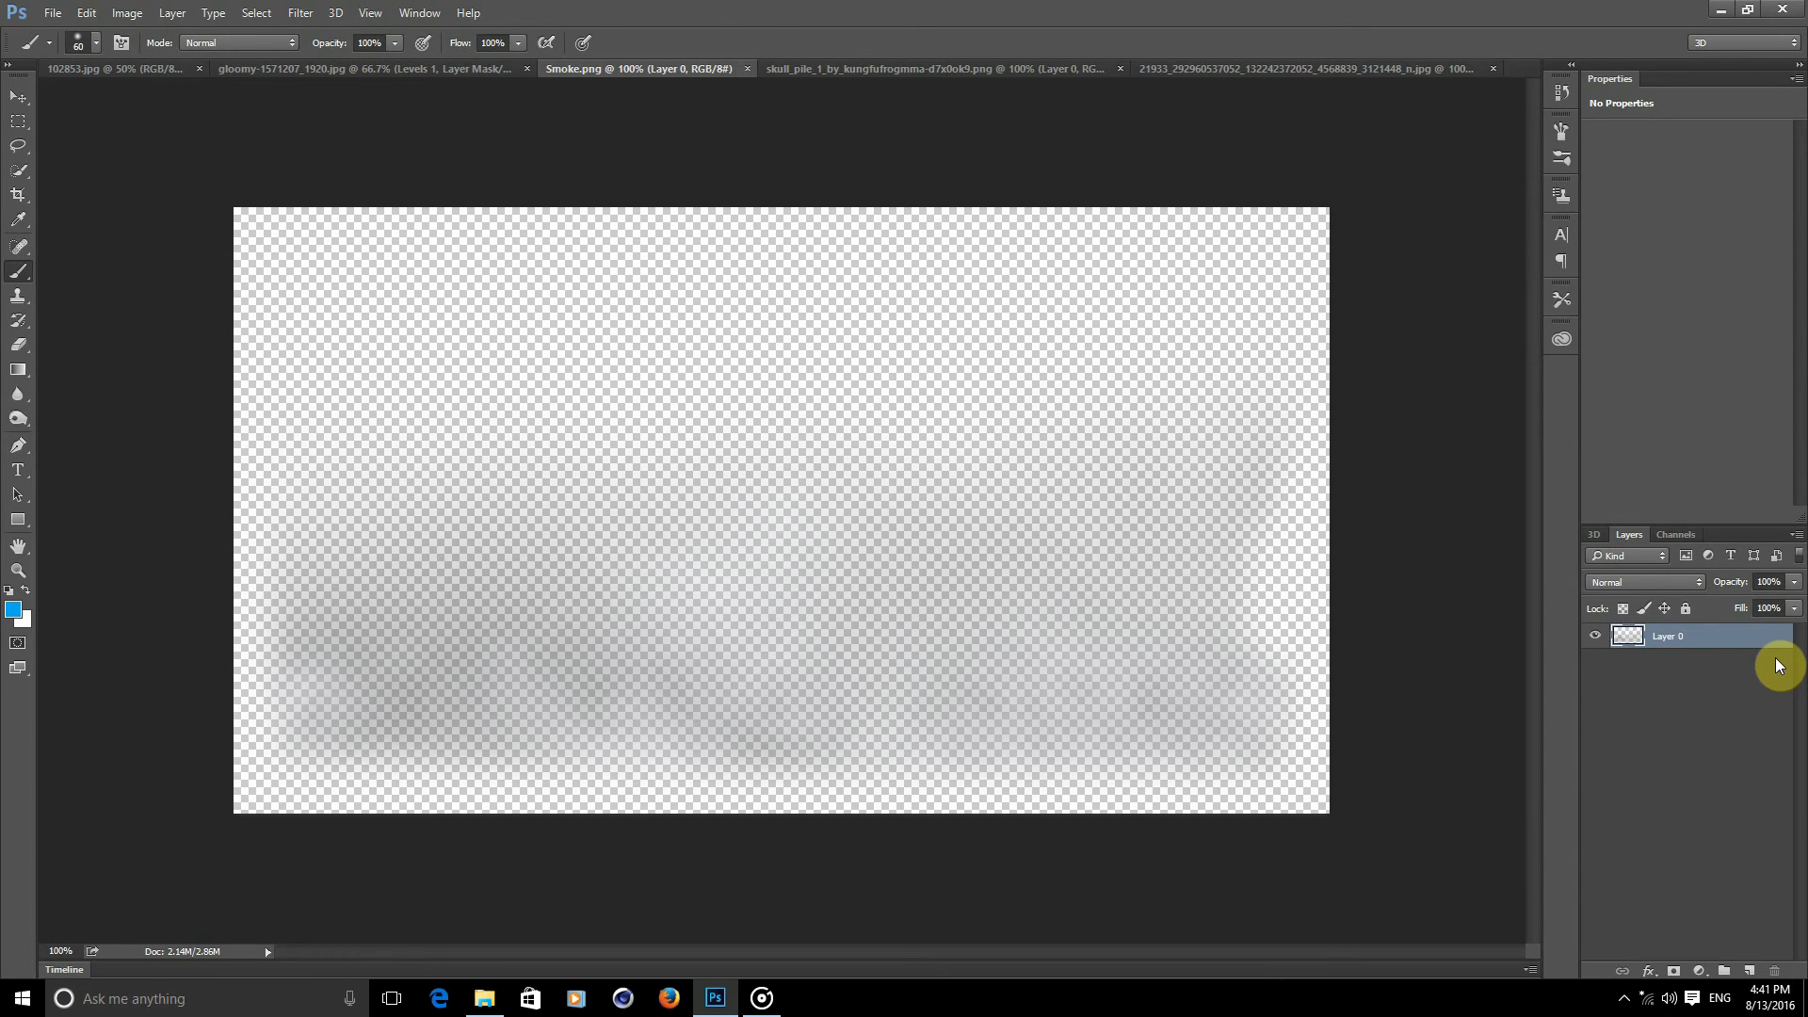
pyautogui.hotkey('ctrl', 'a')
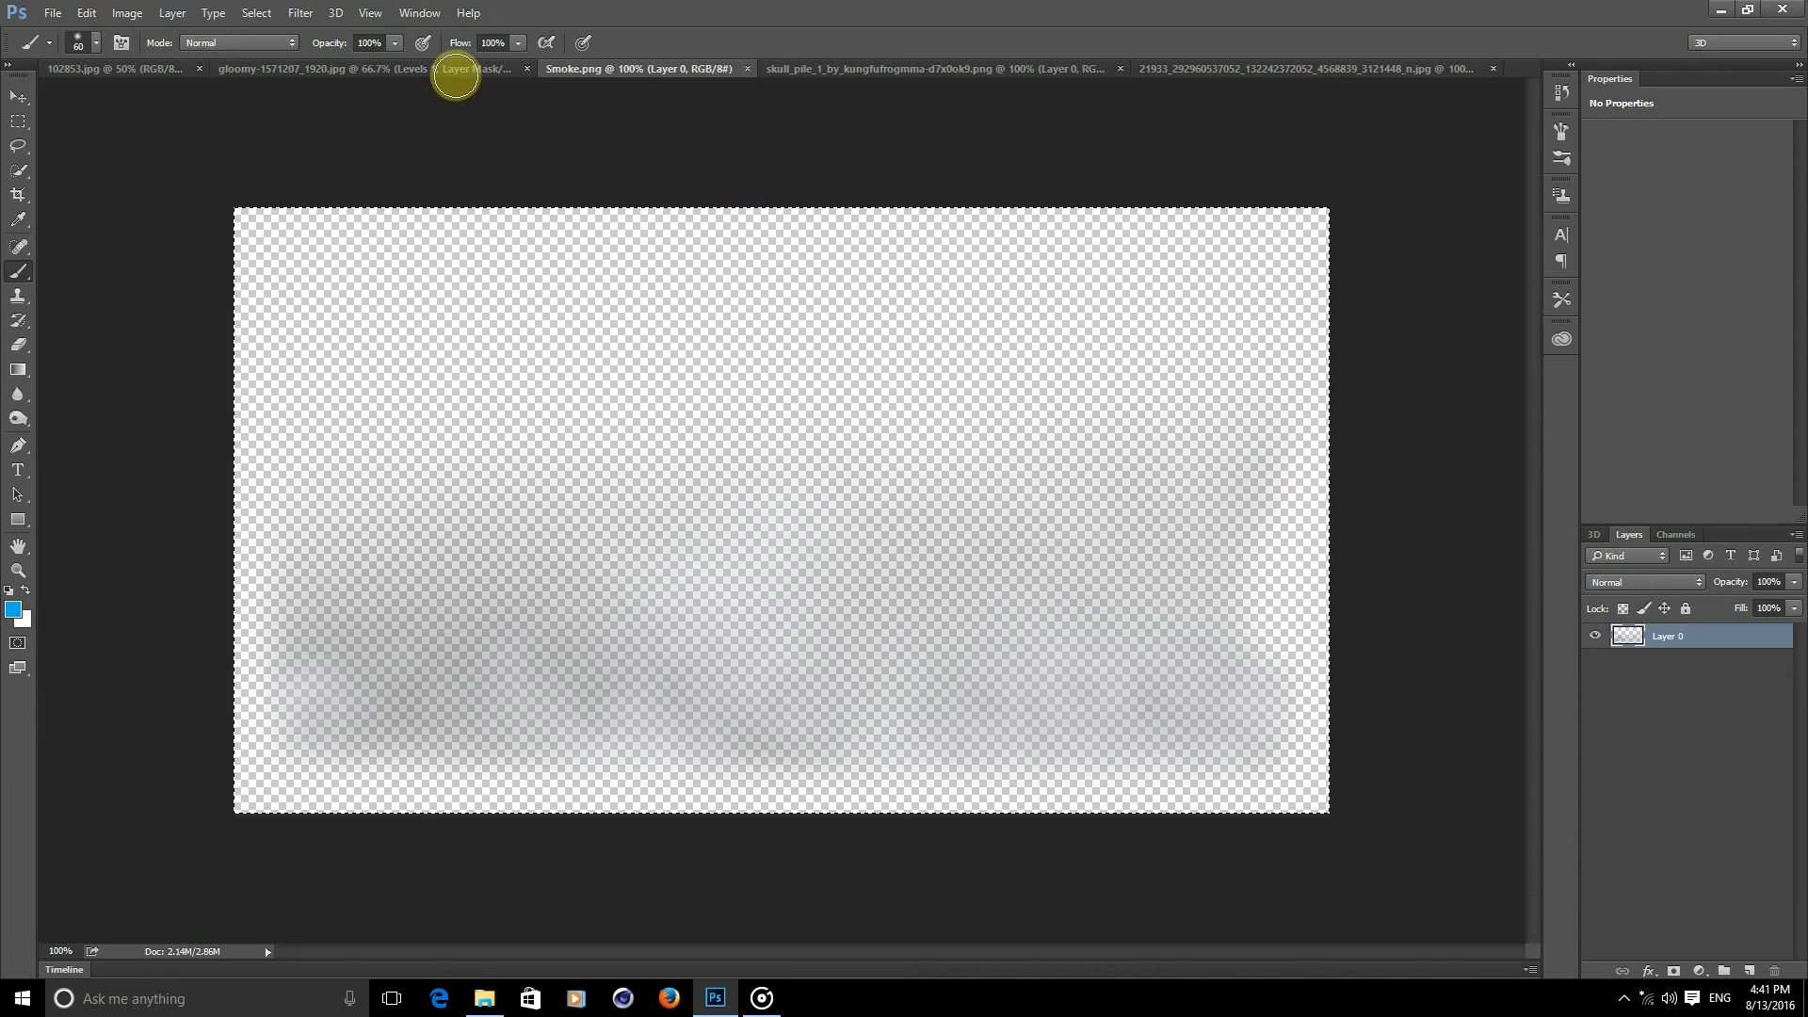
pyautogui.click(456, 68)
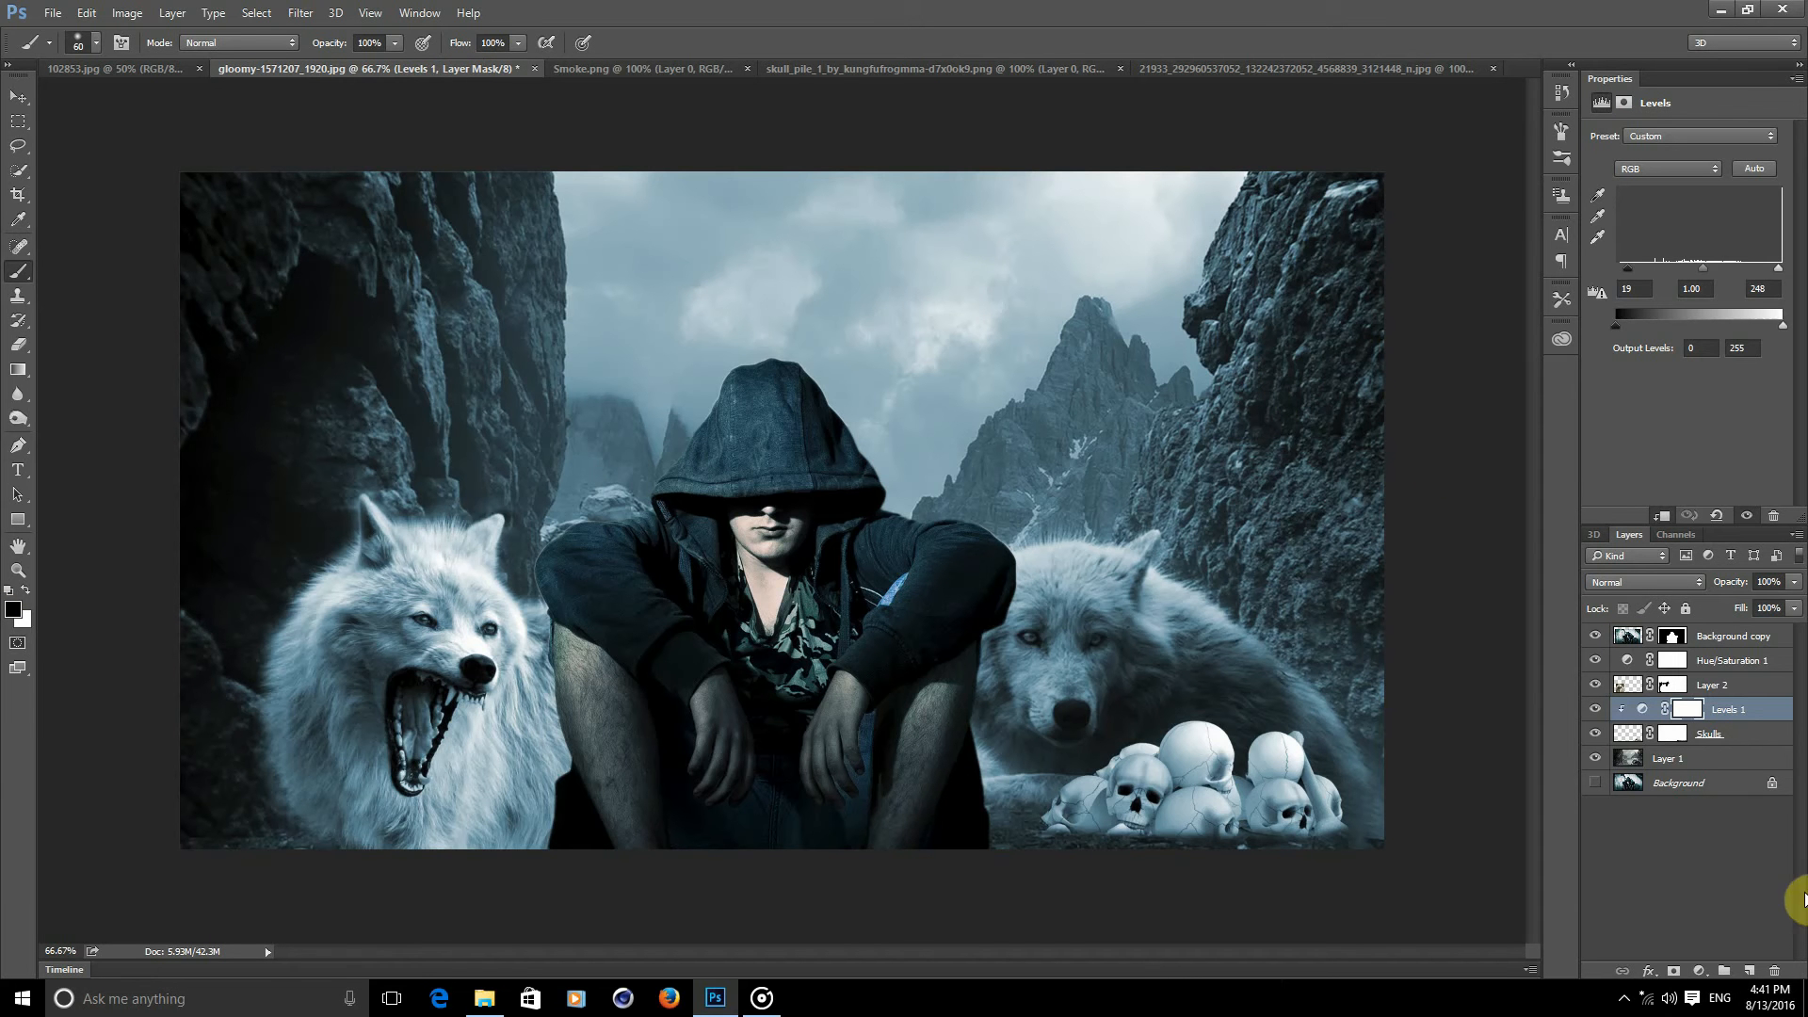
pyautogui.click(1738, 639)
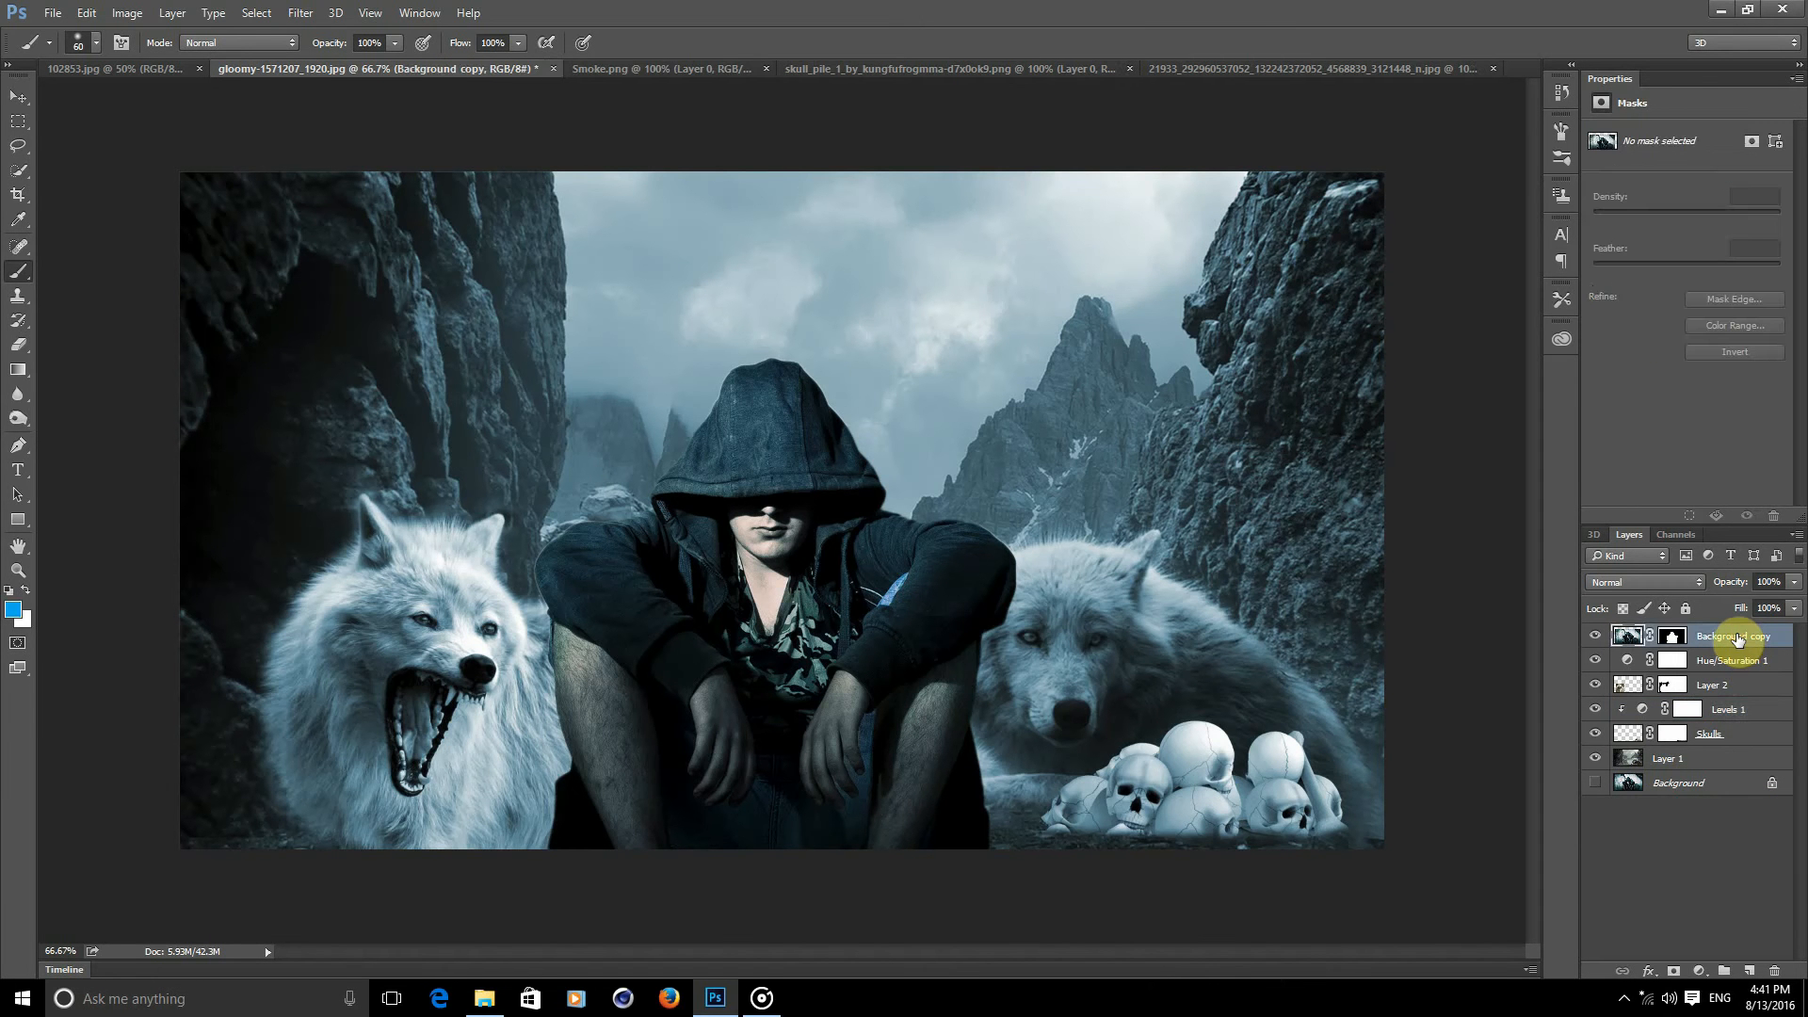
pyautogui.hotkey('ctrl', 'v')
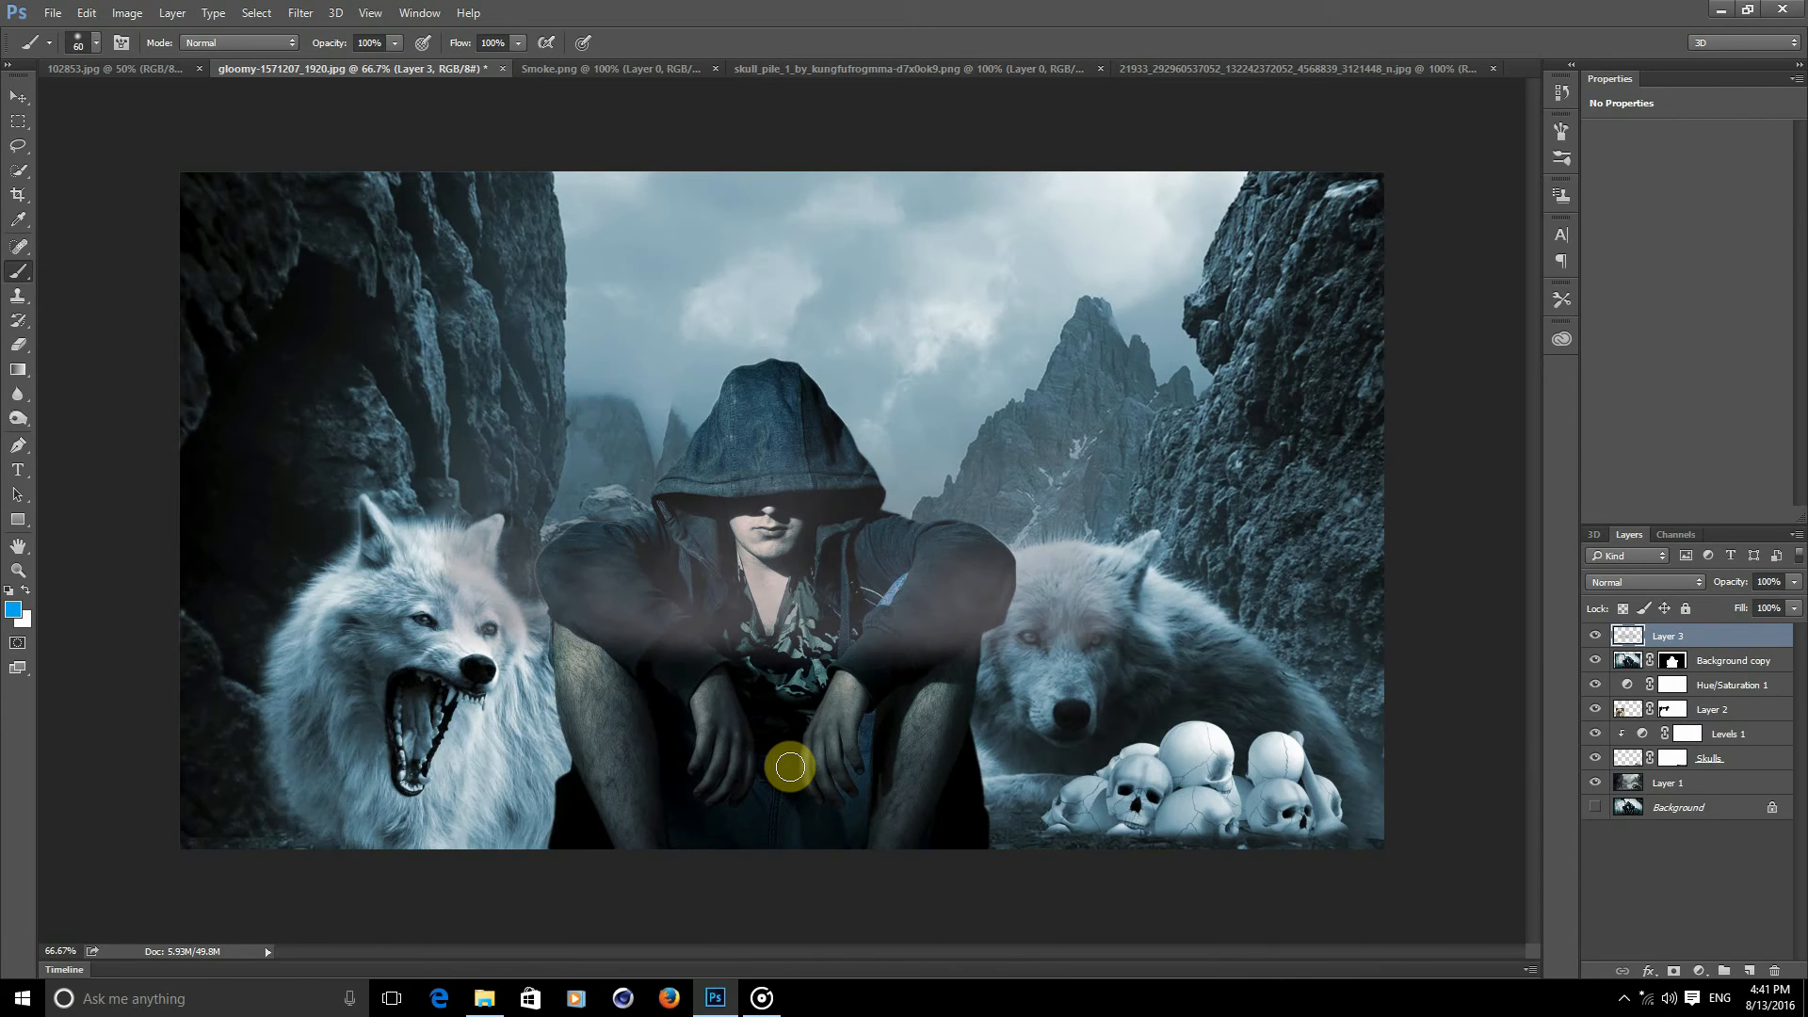
# Scale the smoke up to about 113% and place it along the lower edge, over the snarling wolf and the man's legs.
pyautogui.hotkey('ctrl', 't')
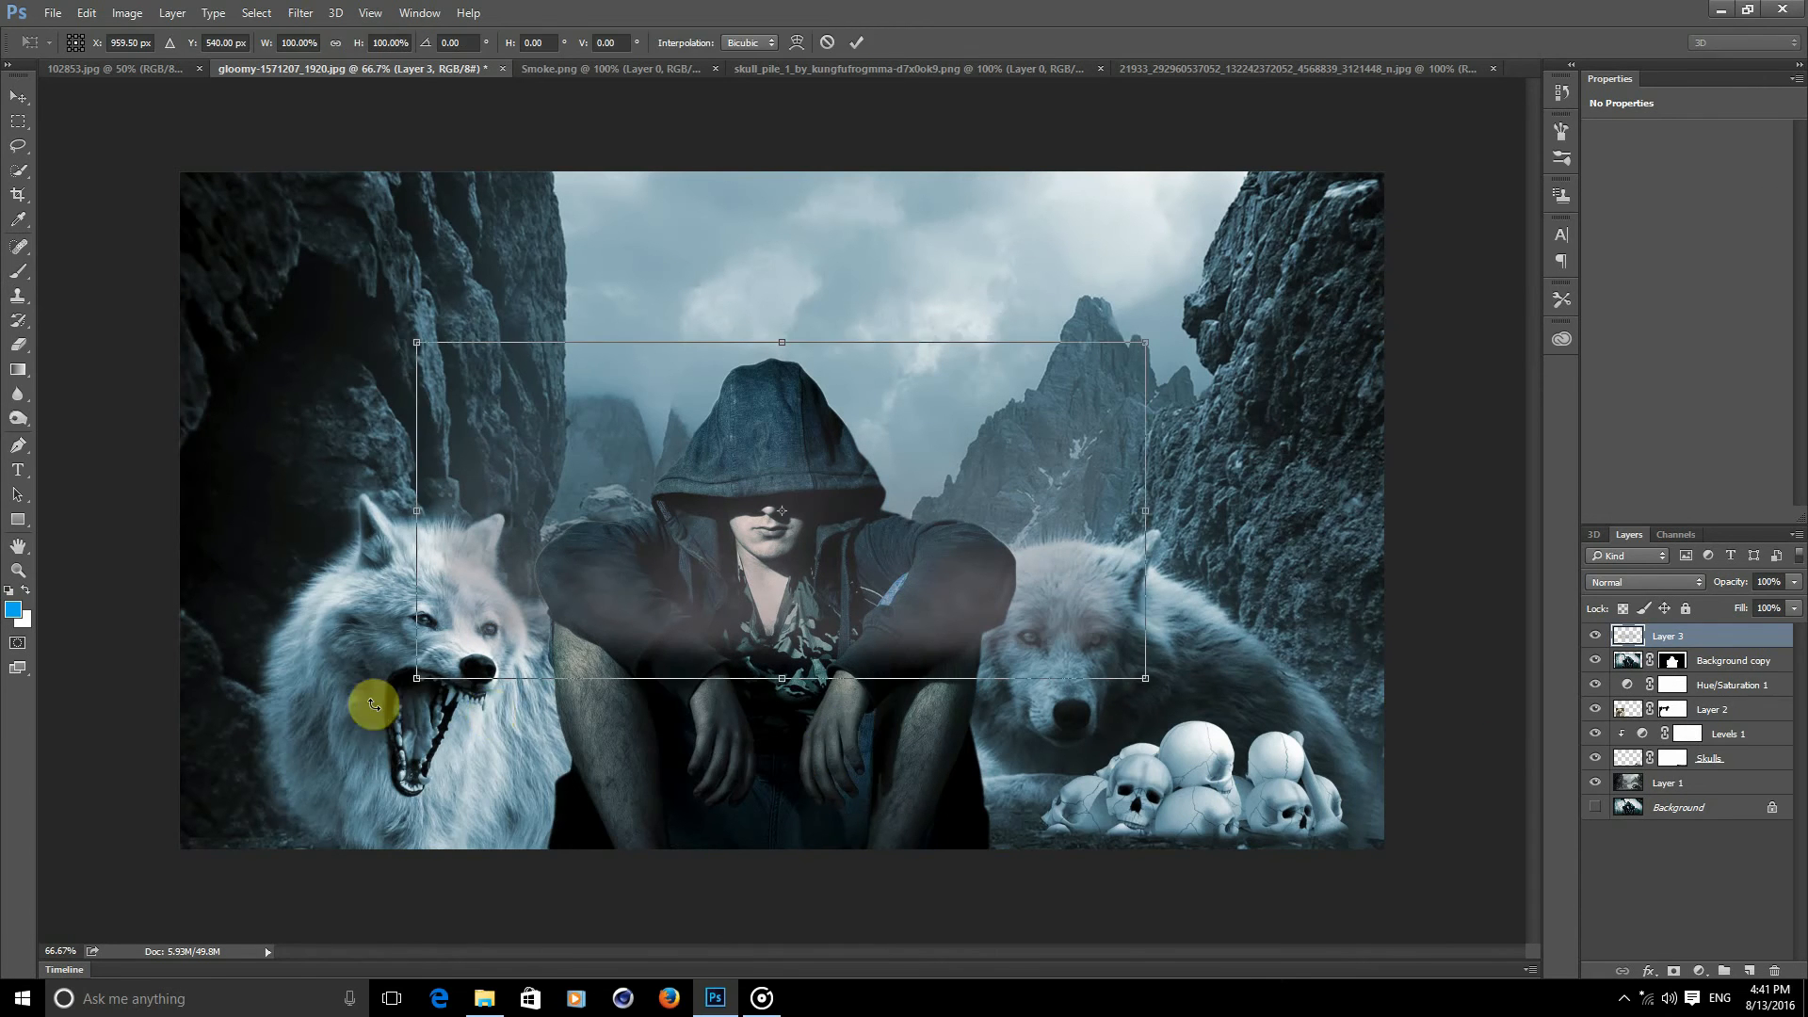
pyautogui.moveTo(654, 653); pyautogui.dragTo(386, 803)
pyautogui.moveTo(869, 850); pyautogui.dragTo(942, 932)
pyautogui.moveTo(736, 826); pyautogui.dragTo(736, 831)
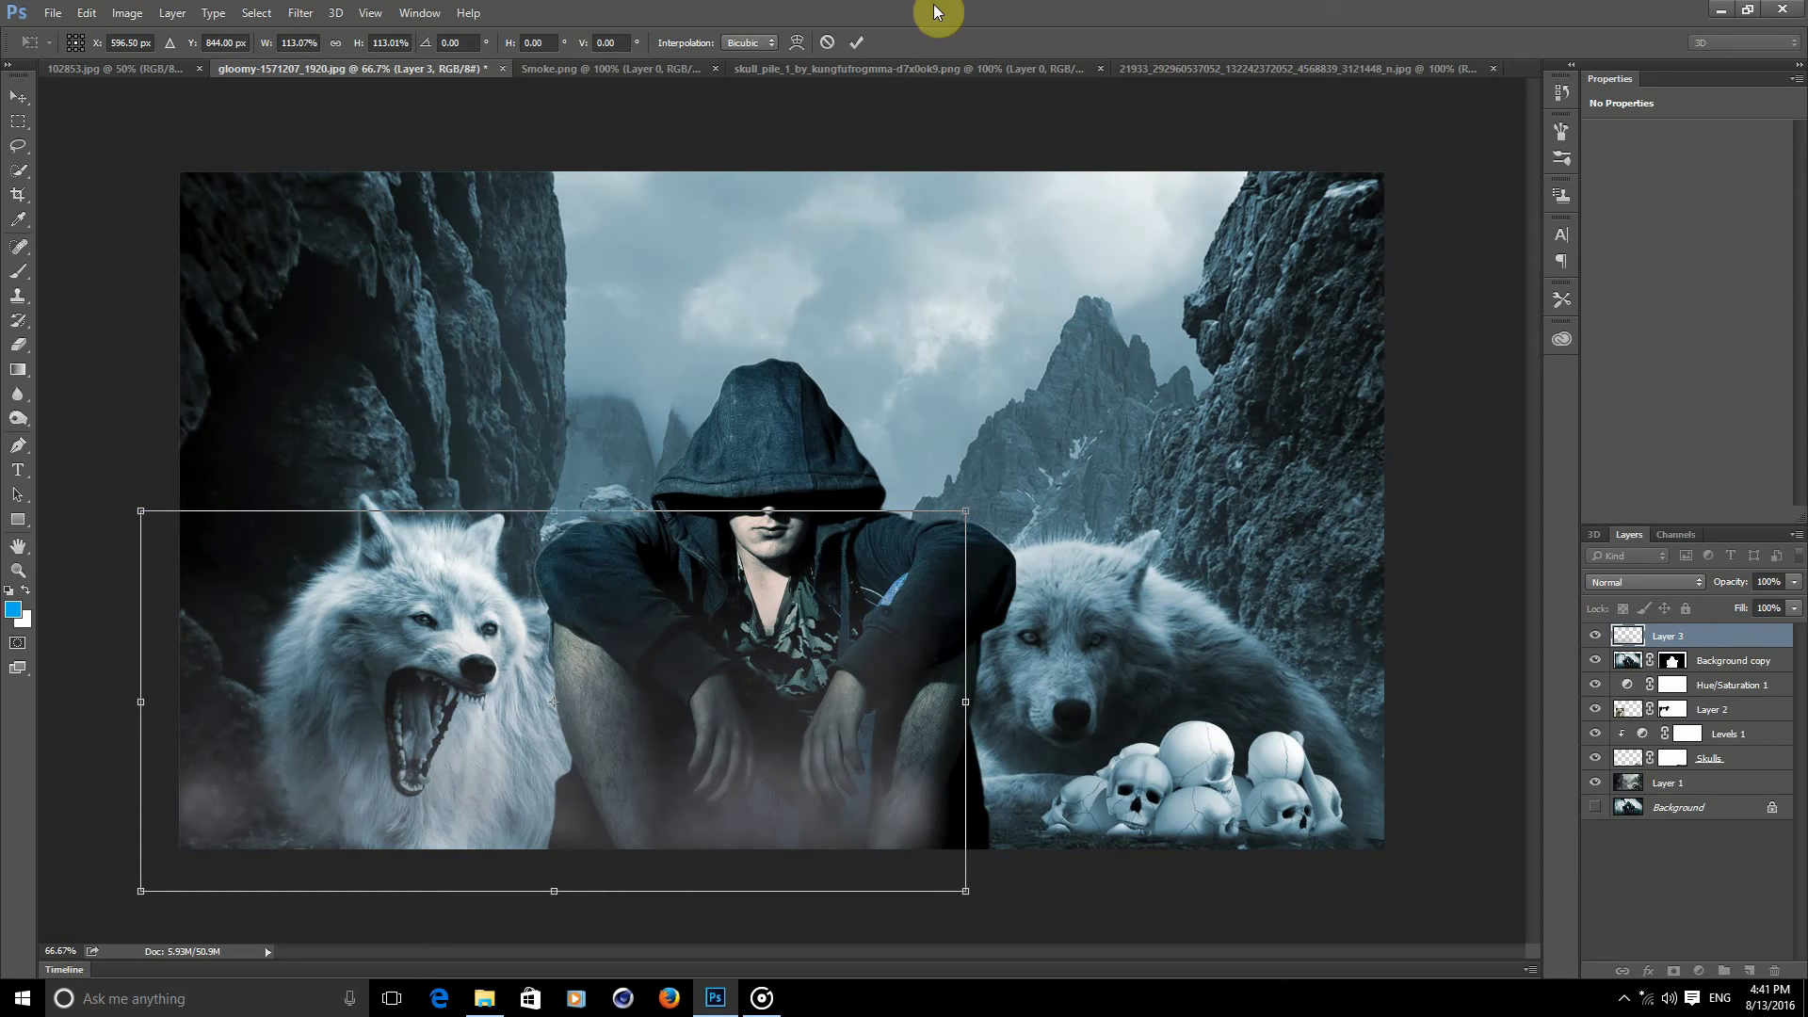
pyautogui.click(855, 44)
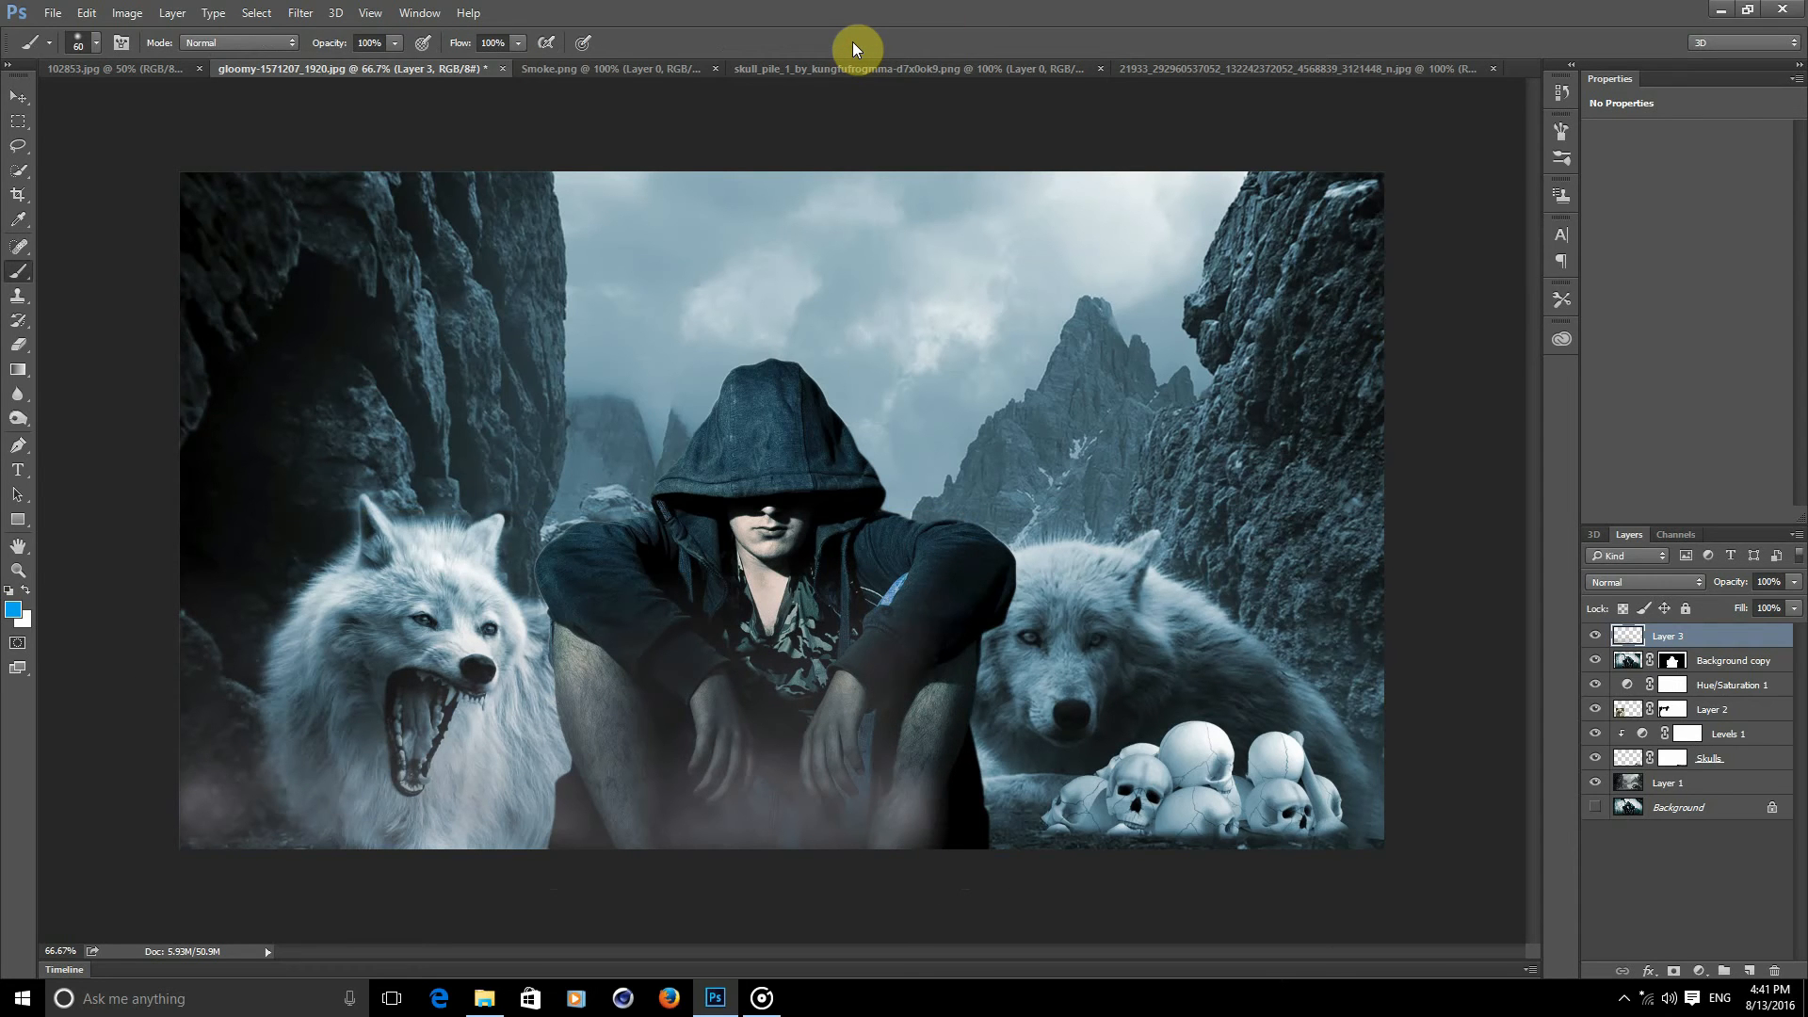
# Duplicate the smoke layer and move the copy across to cover the ground around the skull pile.
pyautogui.hotkey('ctrl', 'j')
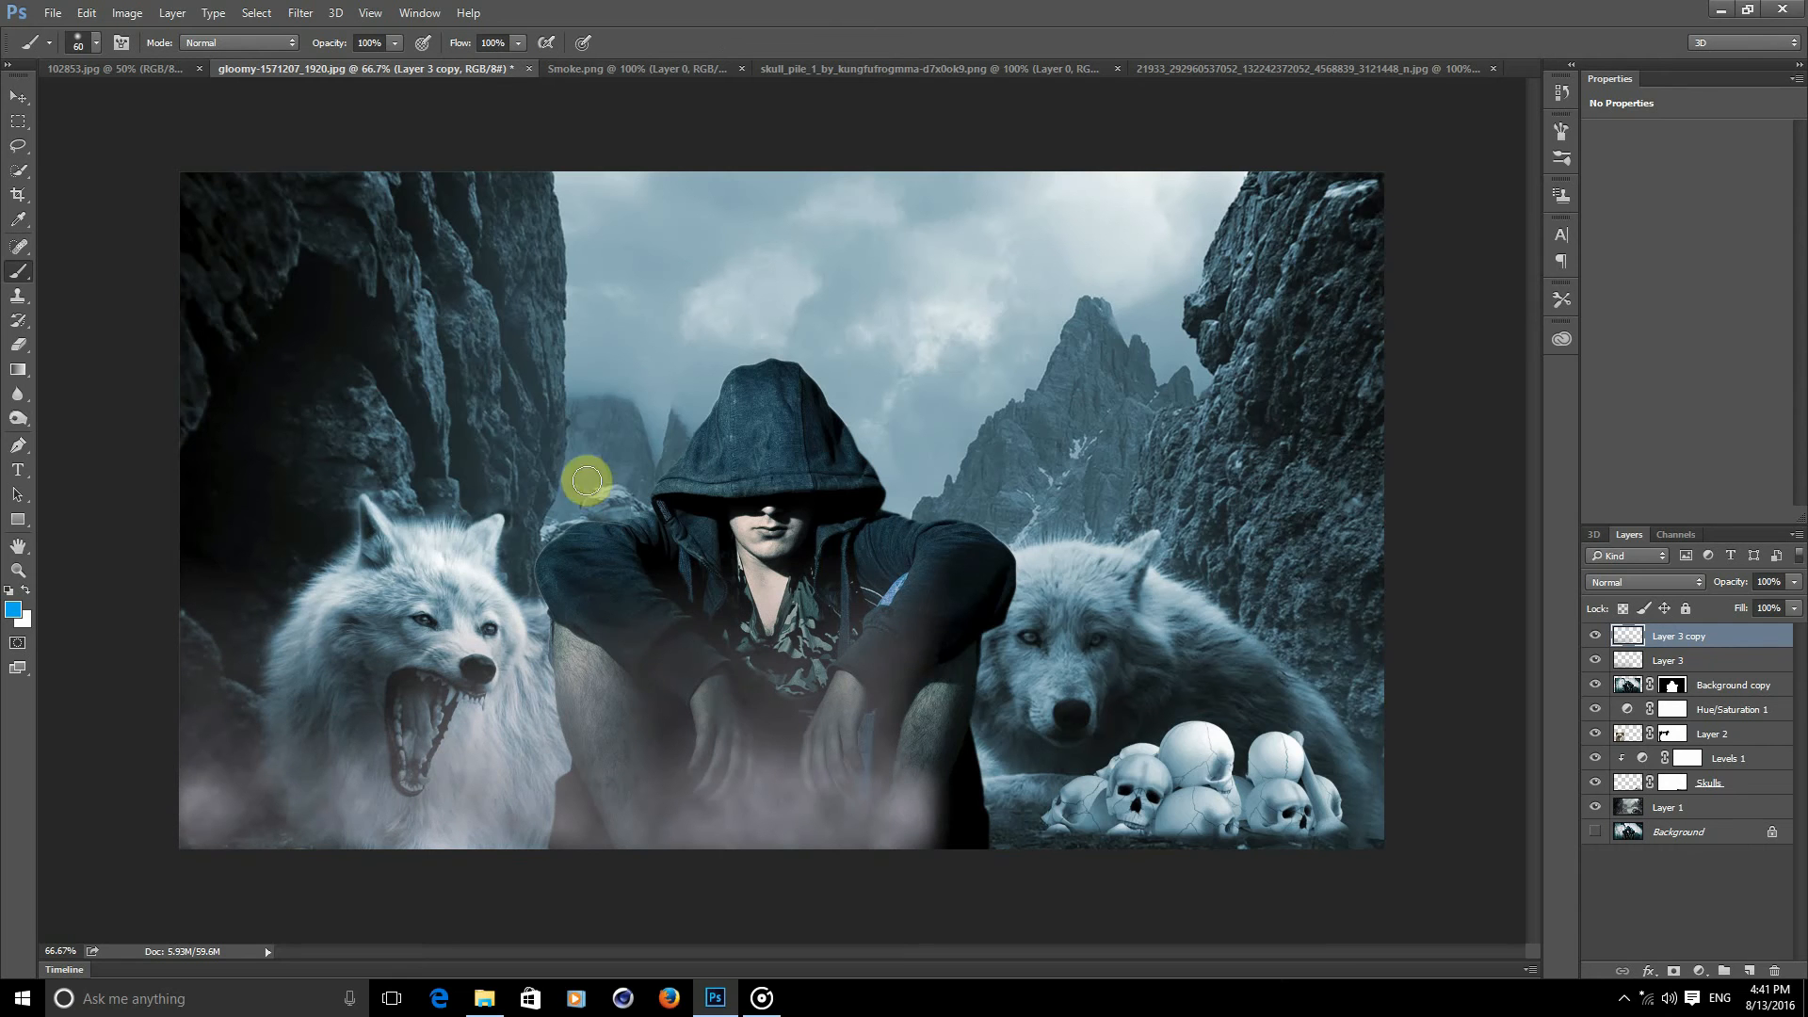
pyautogui.press('v')
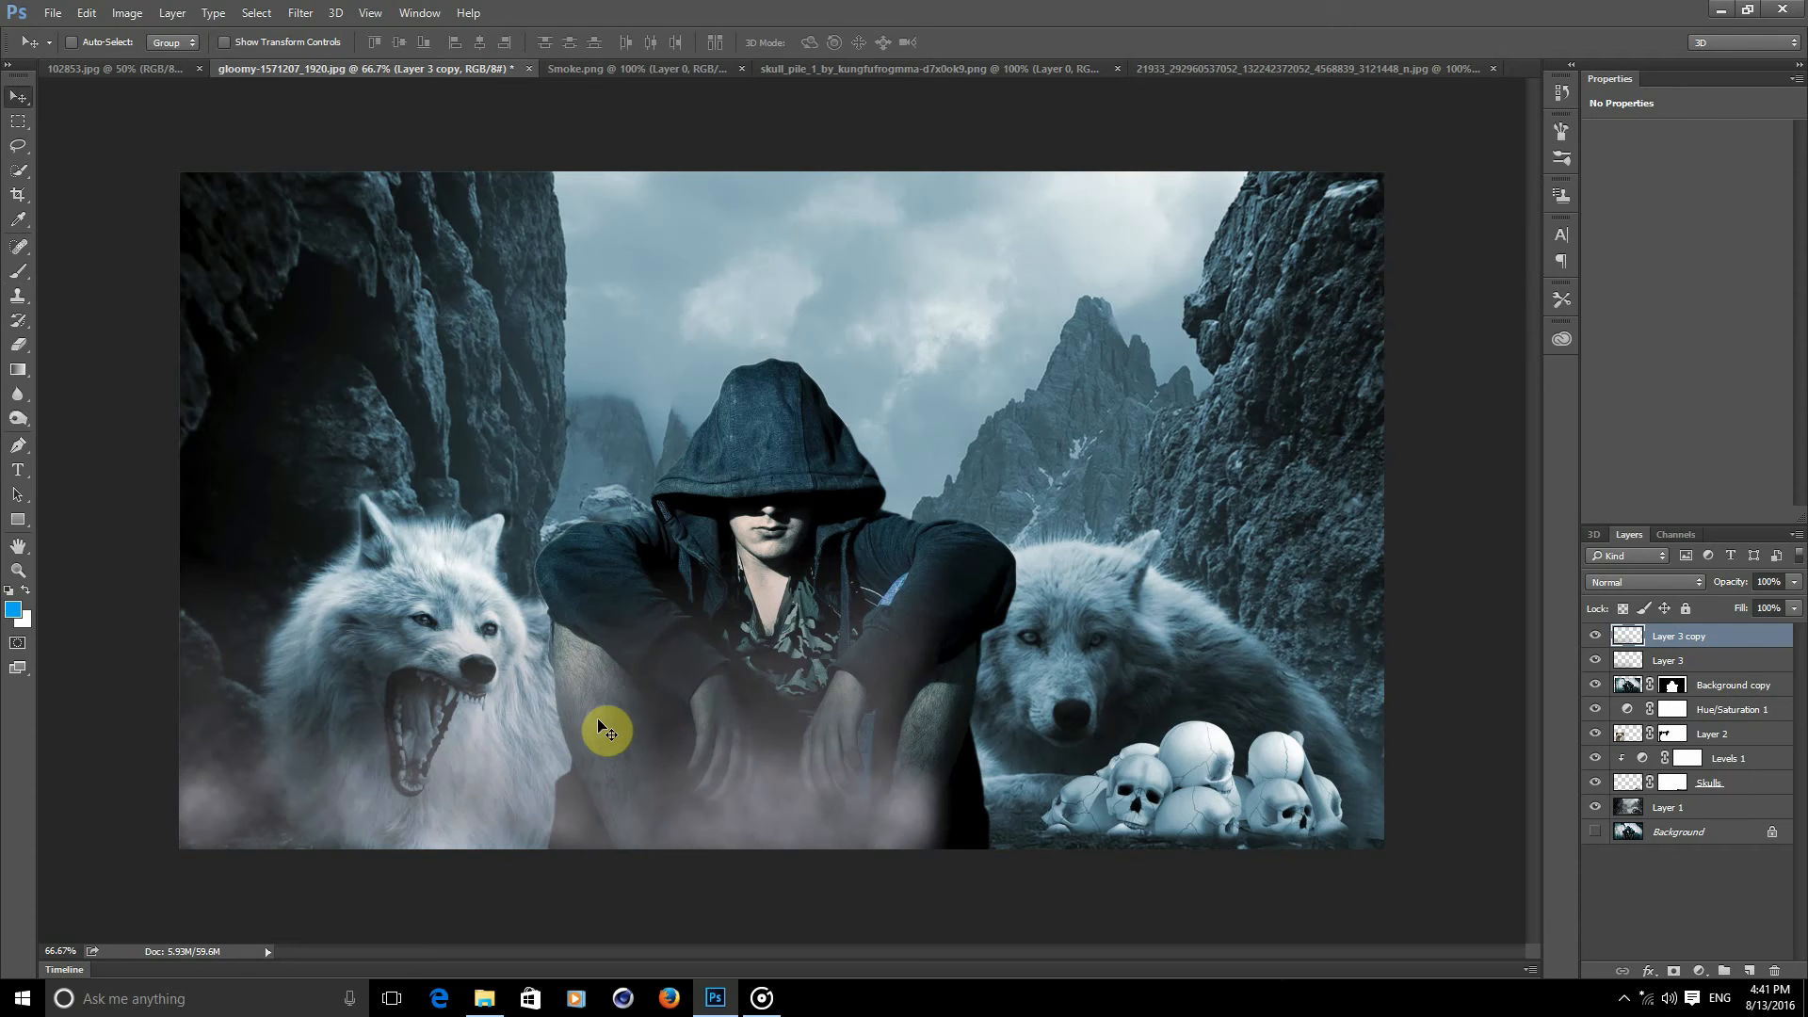
pyautogui.moveTo(602, 731); pyautogui.dragTo(1167, 800)
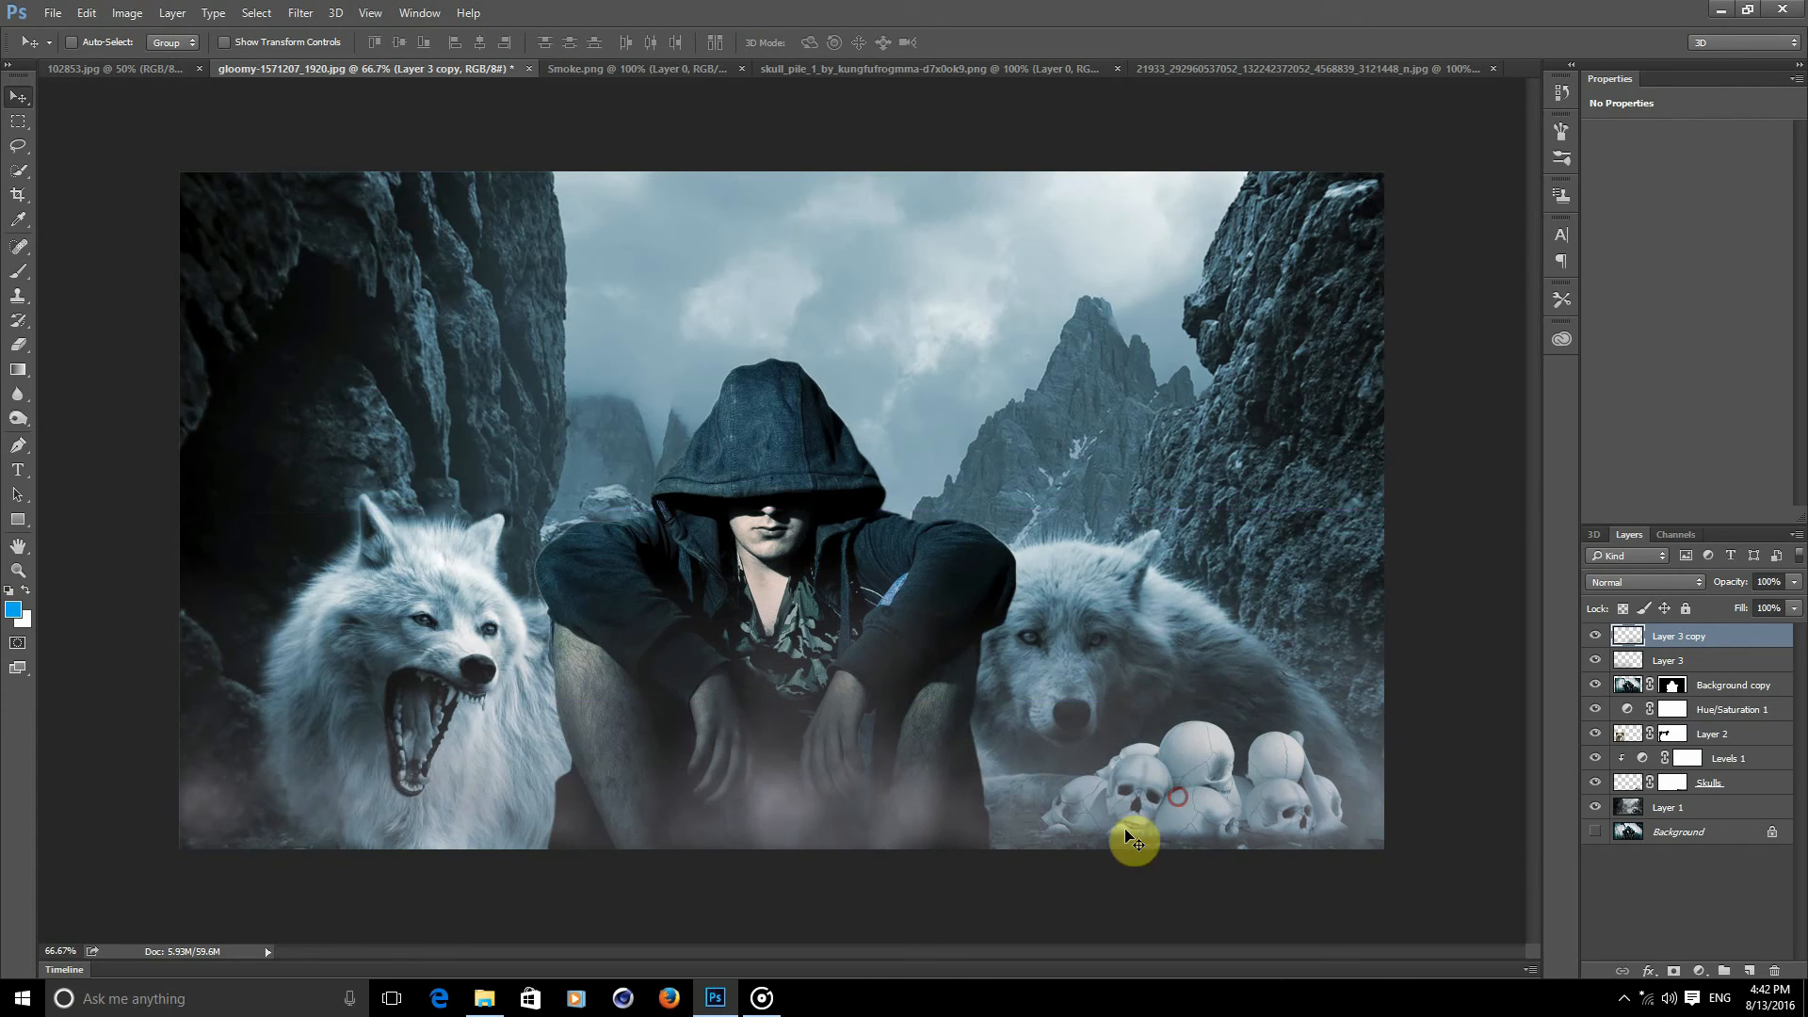
# Examine how the smoke blends across the foreground of the composite at 50%, 66.7% and 100% zoom.
pyautogui.press('ctrl')
pyautogui.hotkey('ctrl', '-')
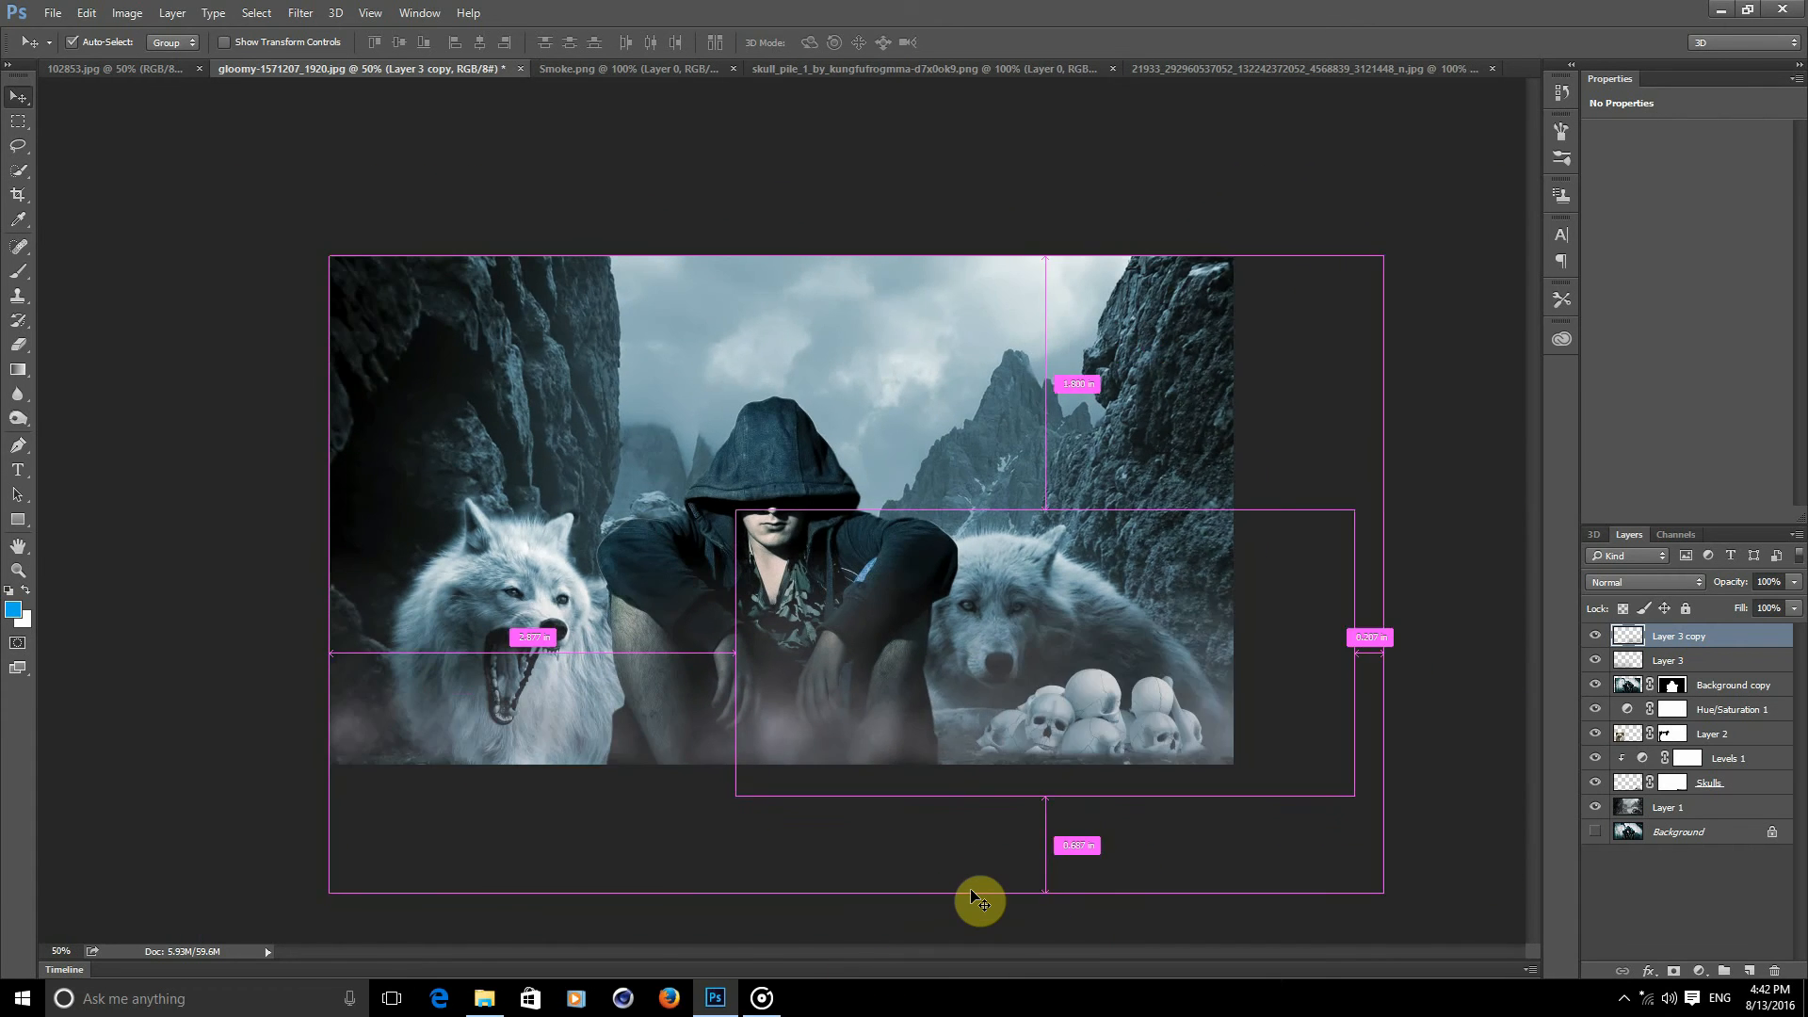
pyautogui.hotkey('ctrl', '+')
pyautogui.hotkey('ctrl', '-')
pyautogui.hotkey('ctrl', '+')
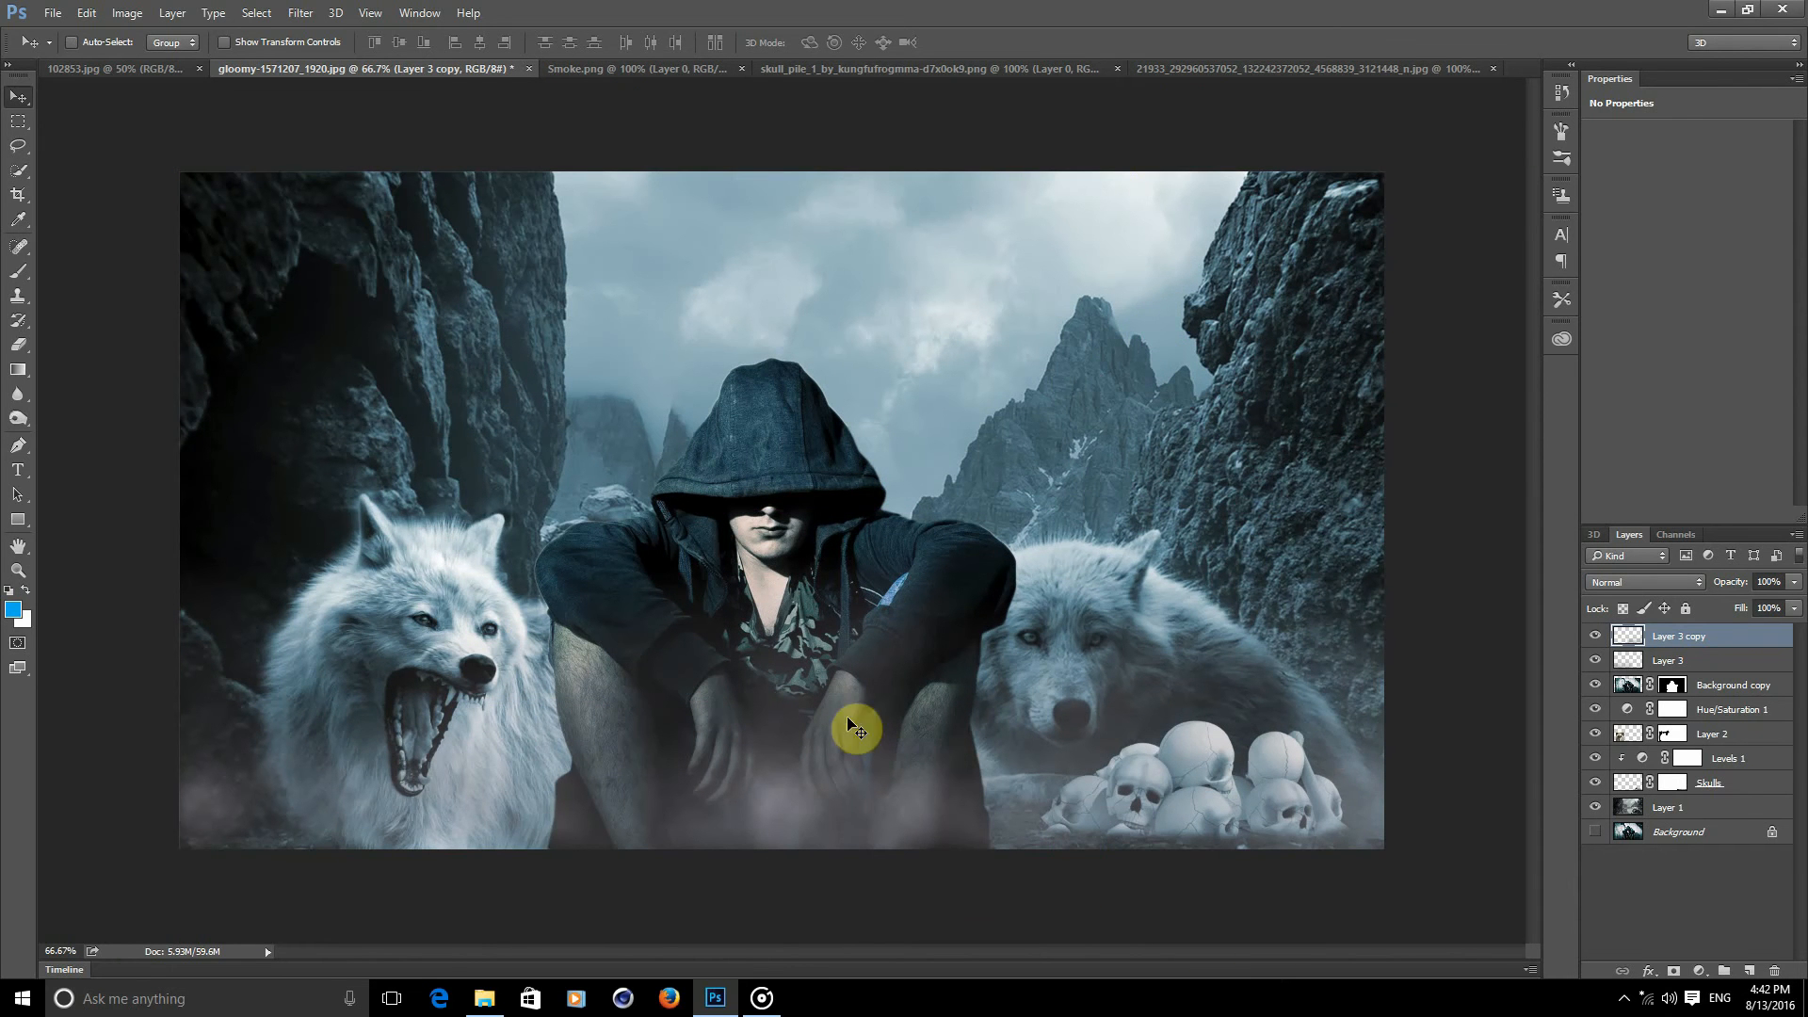
pyautogui.press('ctrl')
pyautogui.hotkey('ctrl', '+')
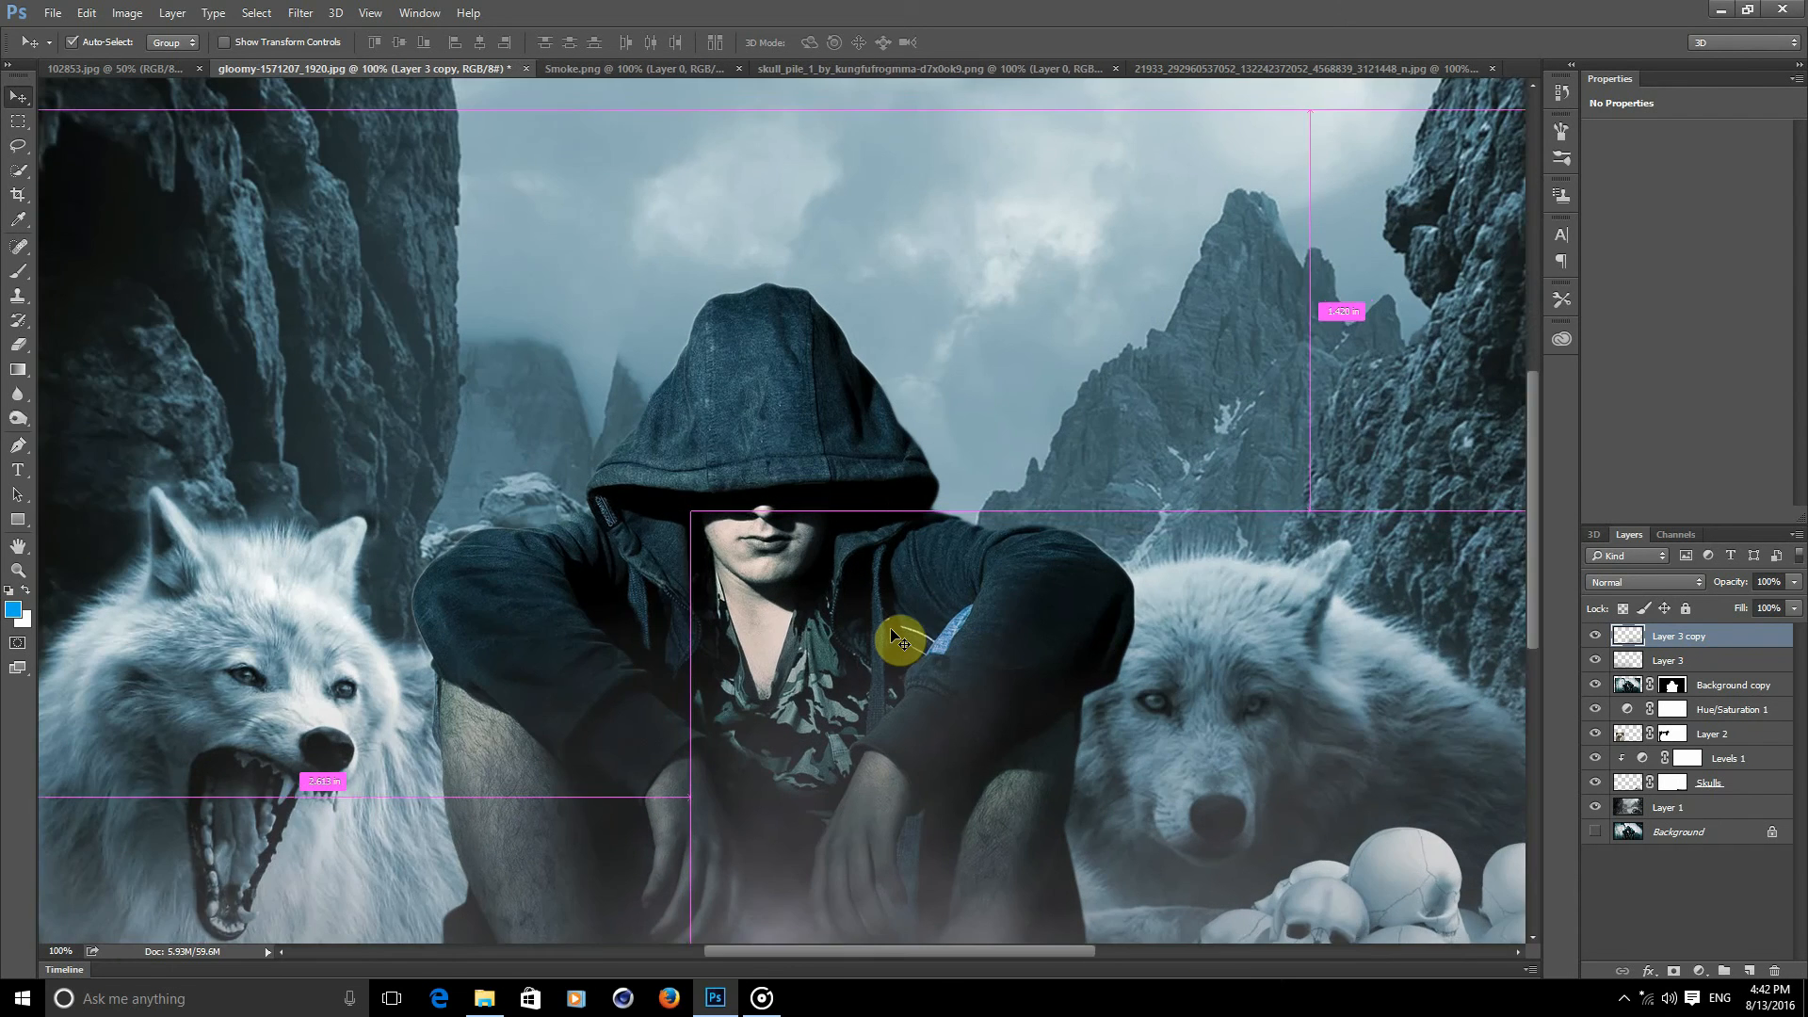
pyautogui.hotkey('ctrl', '-')
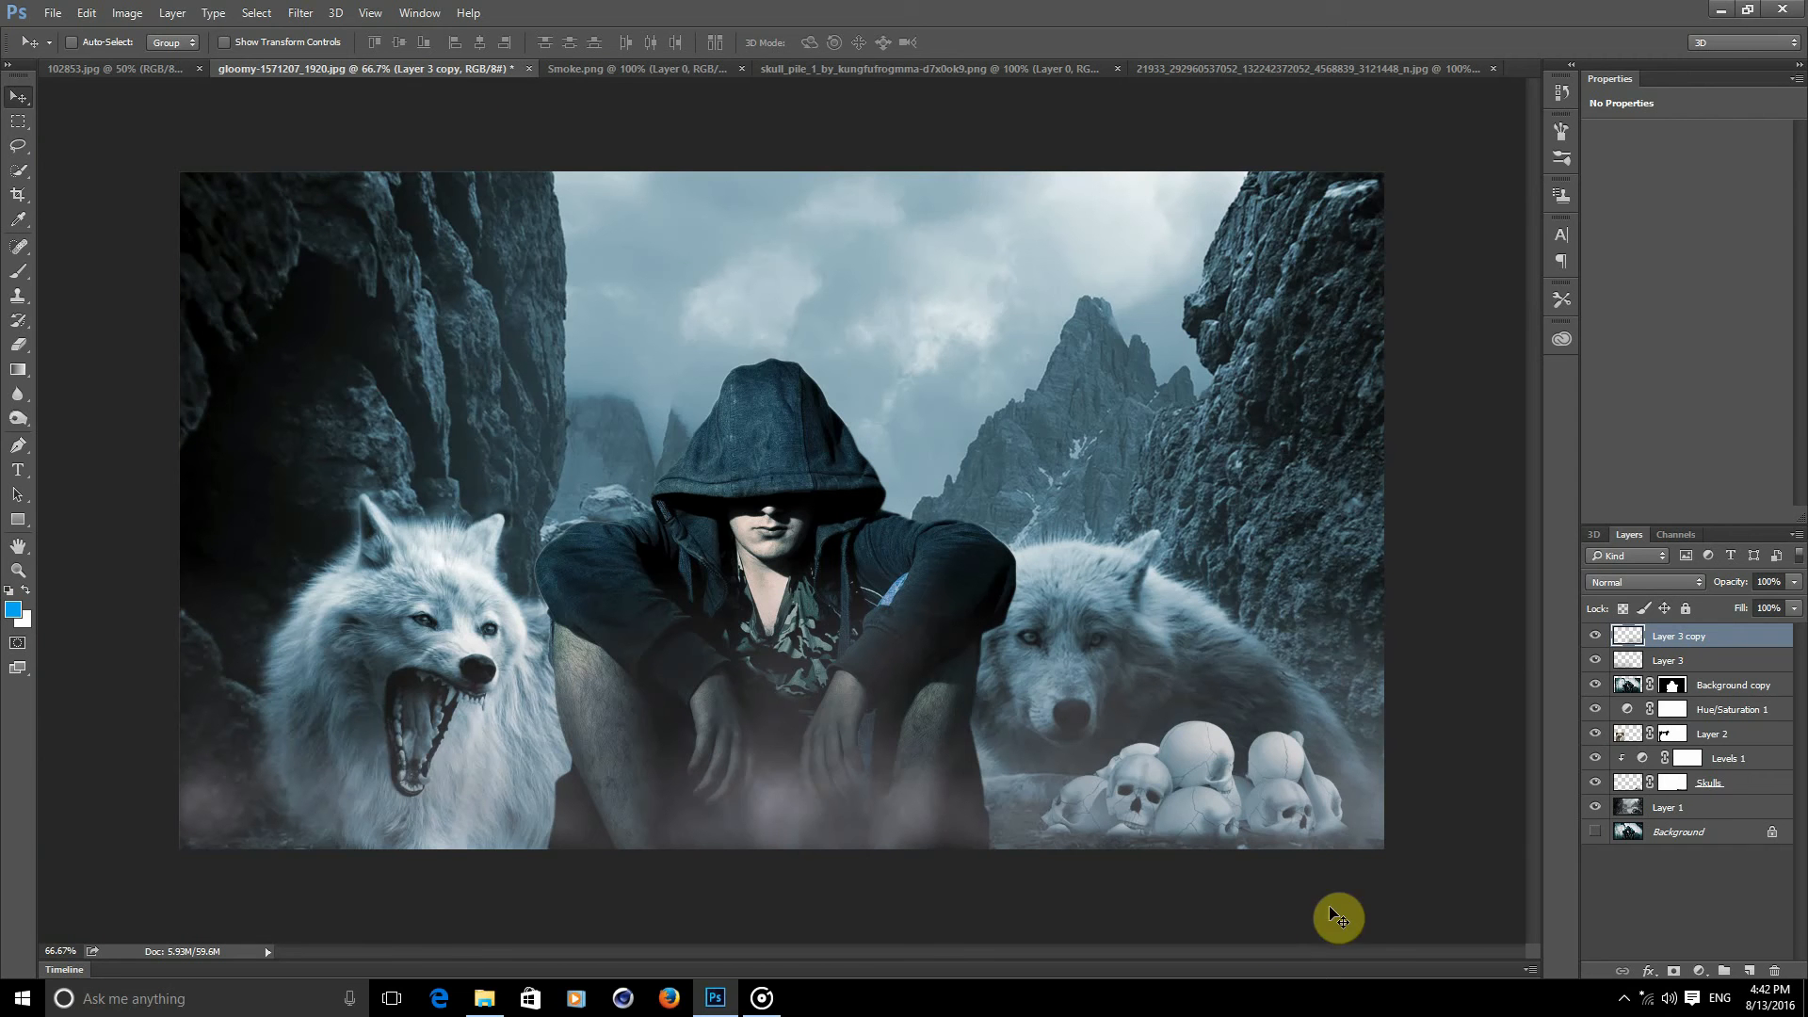
# Flatten the composite into a single Background layer, discarding the hidden layers.
pyautogui.rightClick(1679, 837)
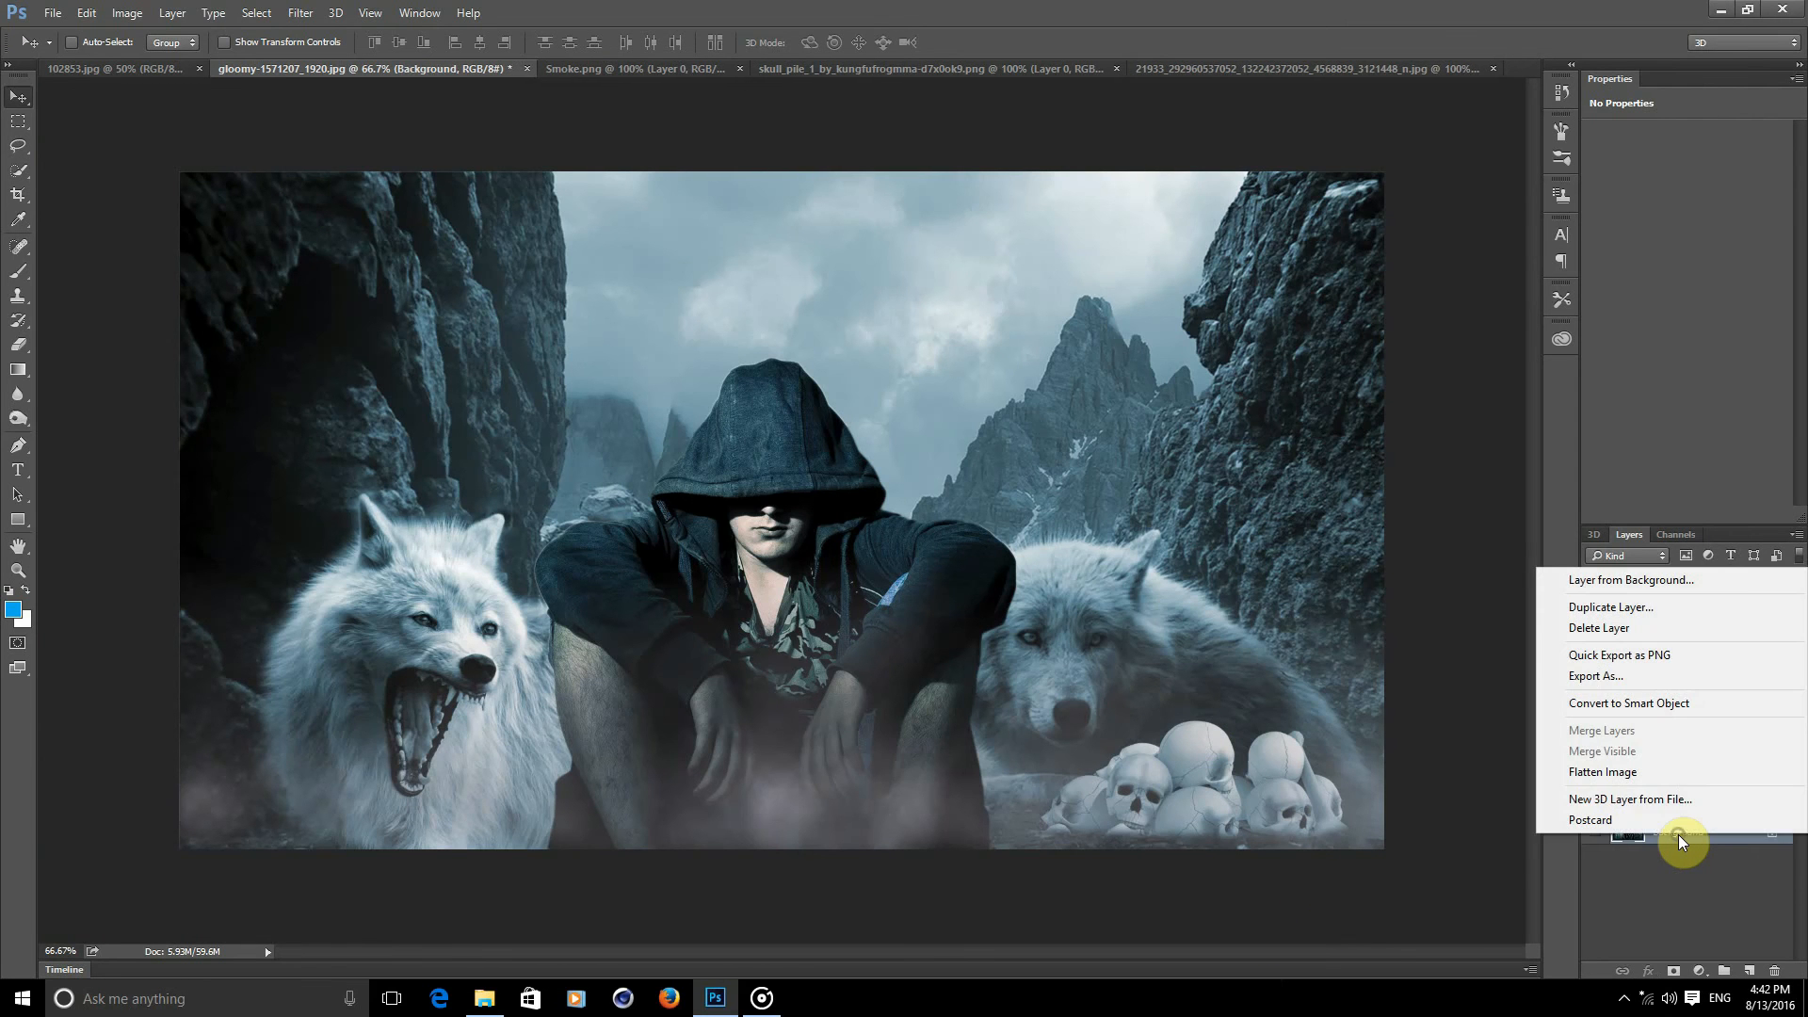
pyautogui.click(1638, 771)
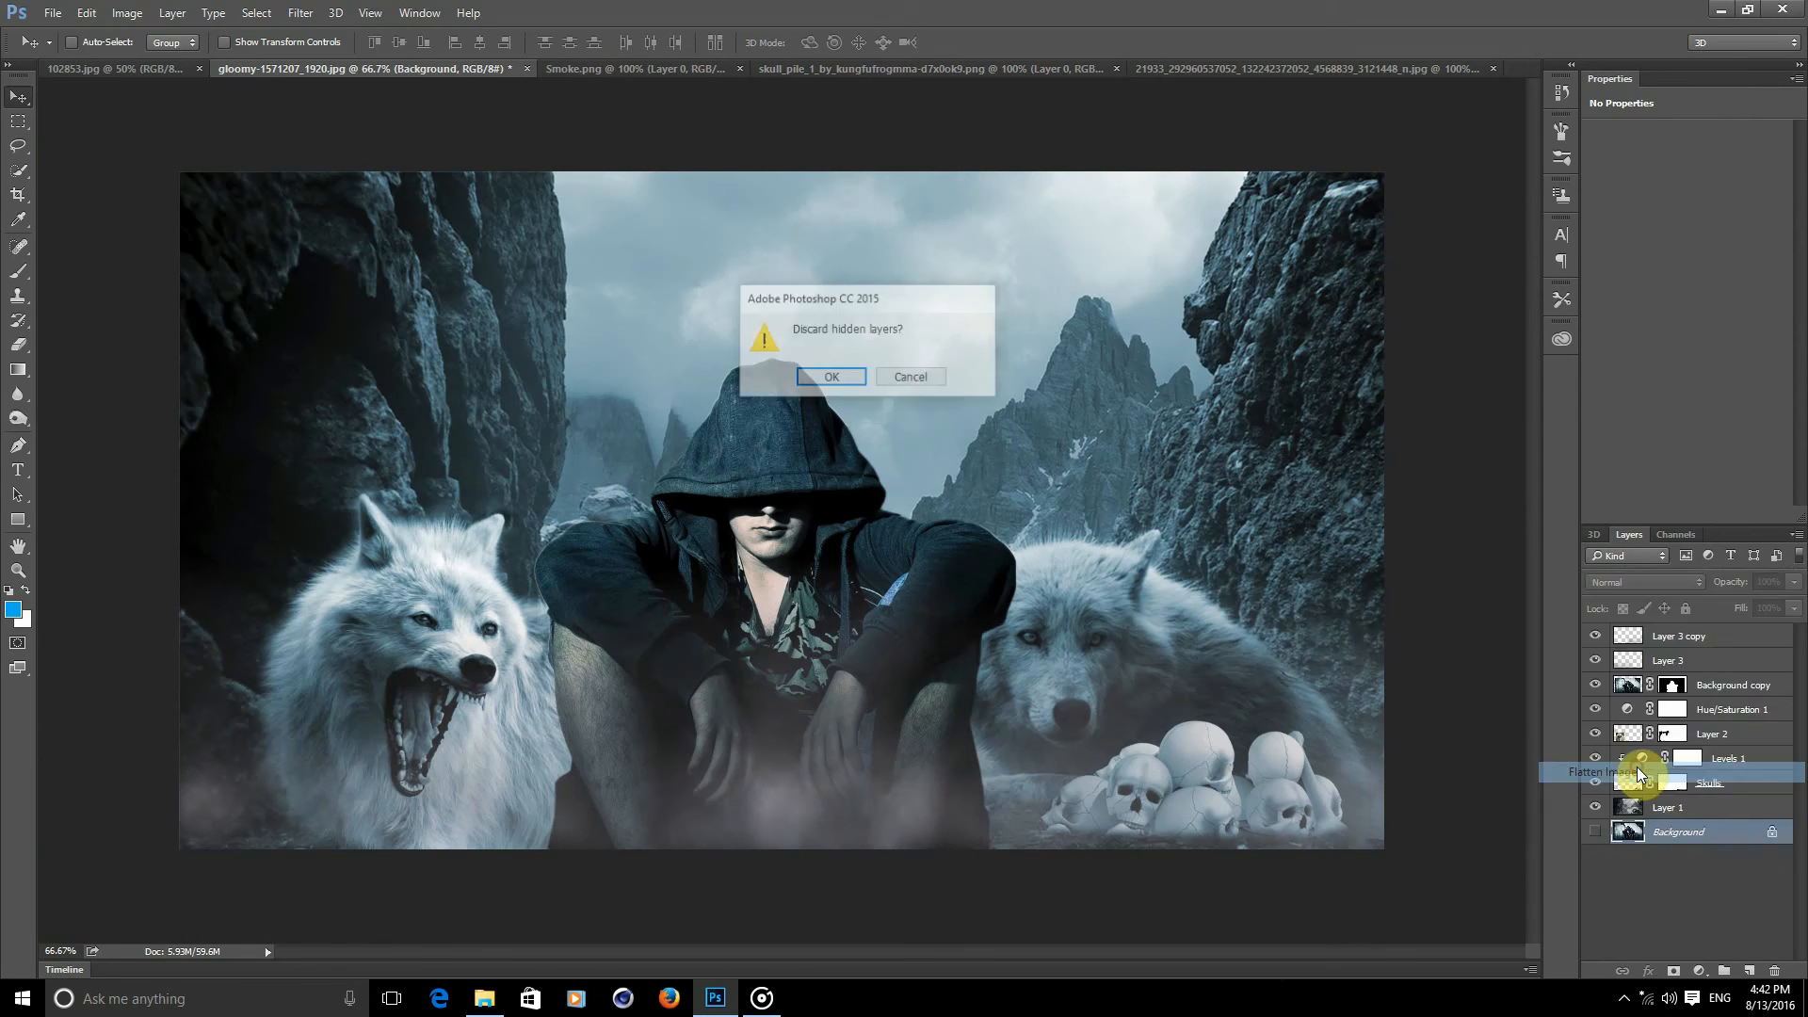
pyautogui.click(833, 378)
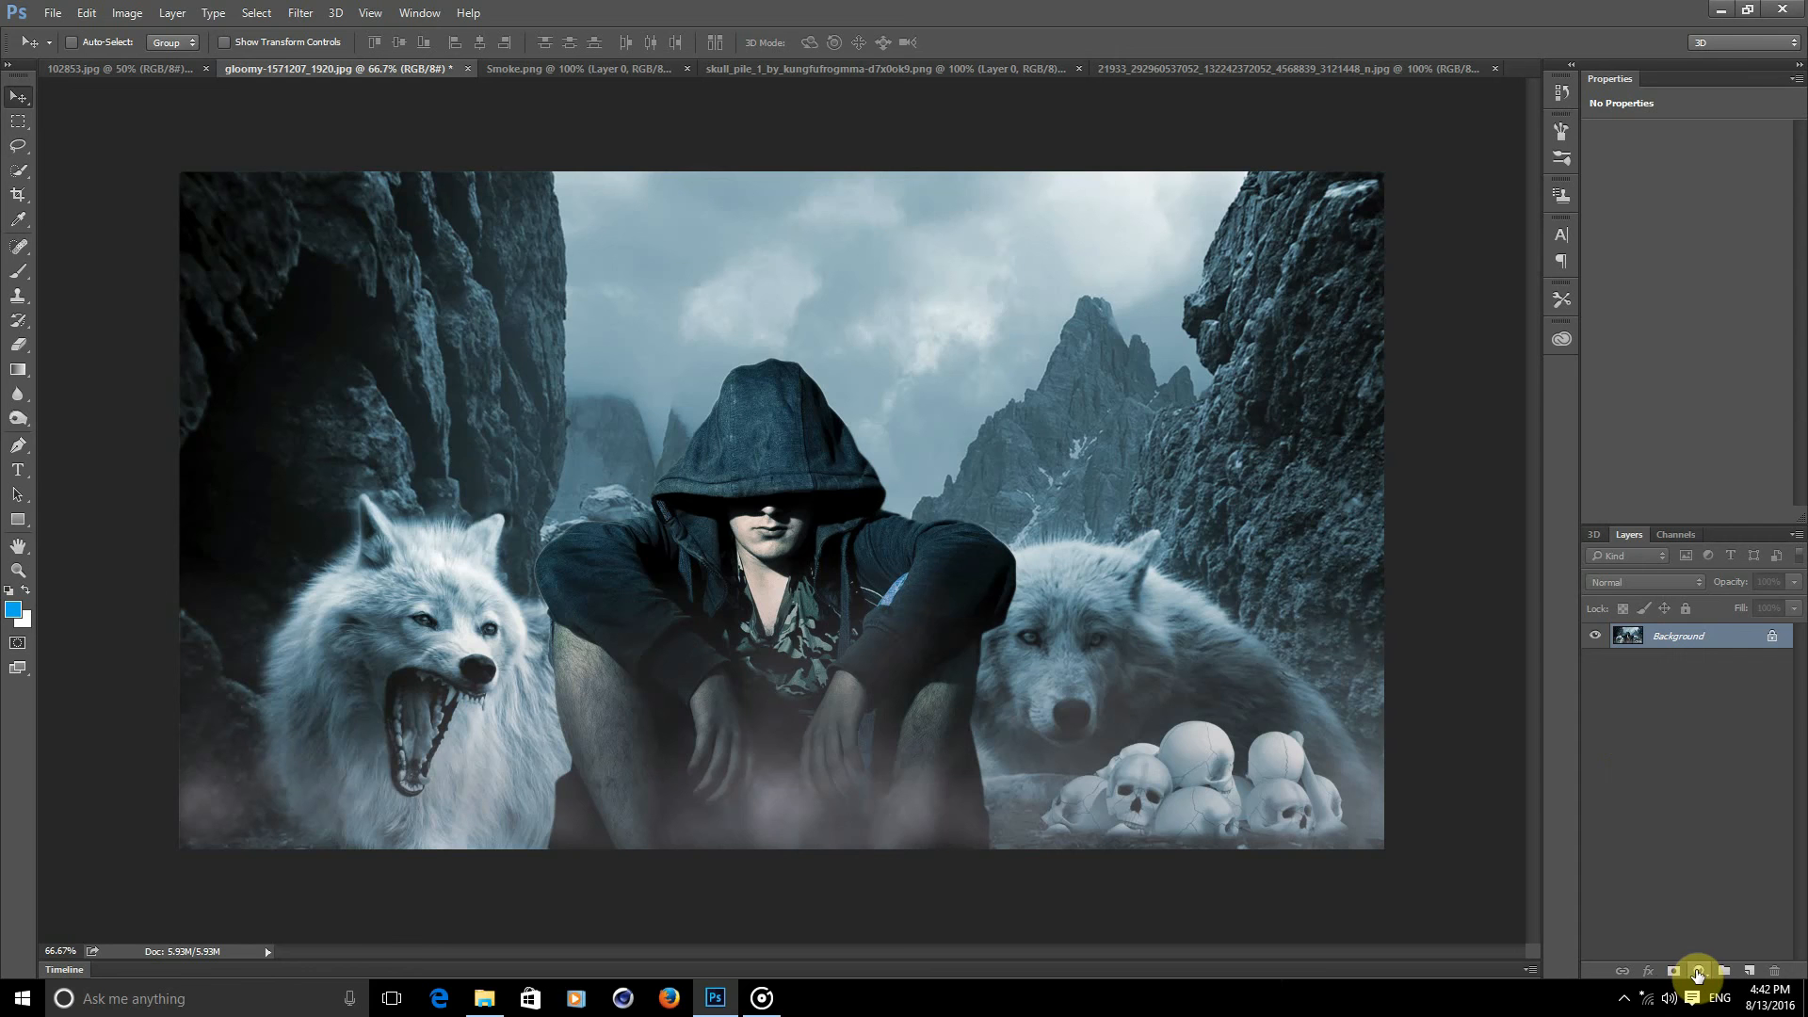
# Duplicate the flattened Background layer and set the copy's blend mode to Overlay.
pyautogui.hotkey('ctrl', 'j')
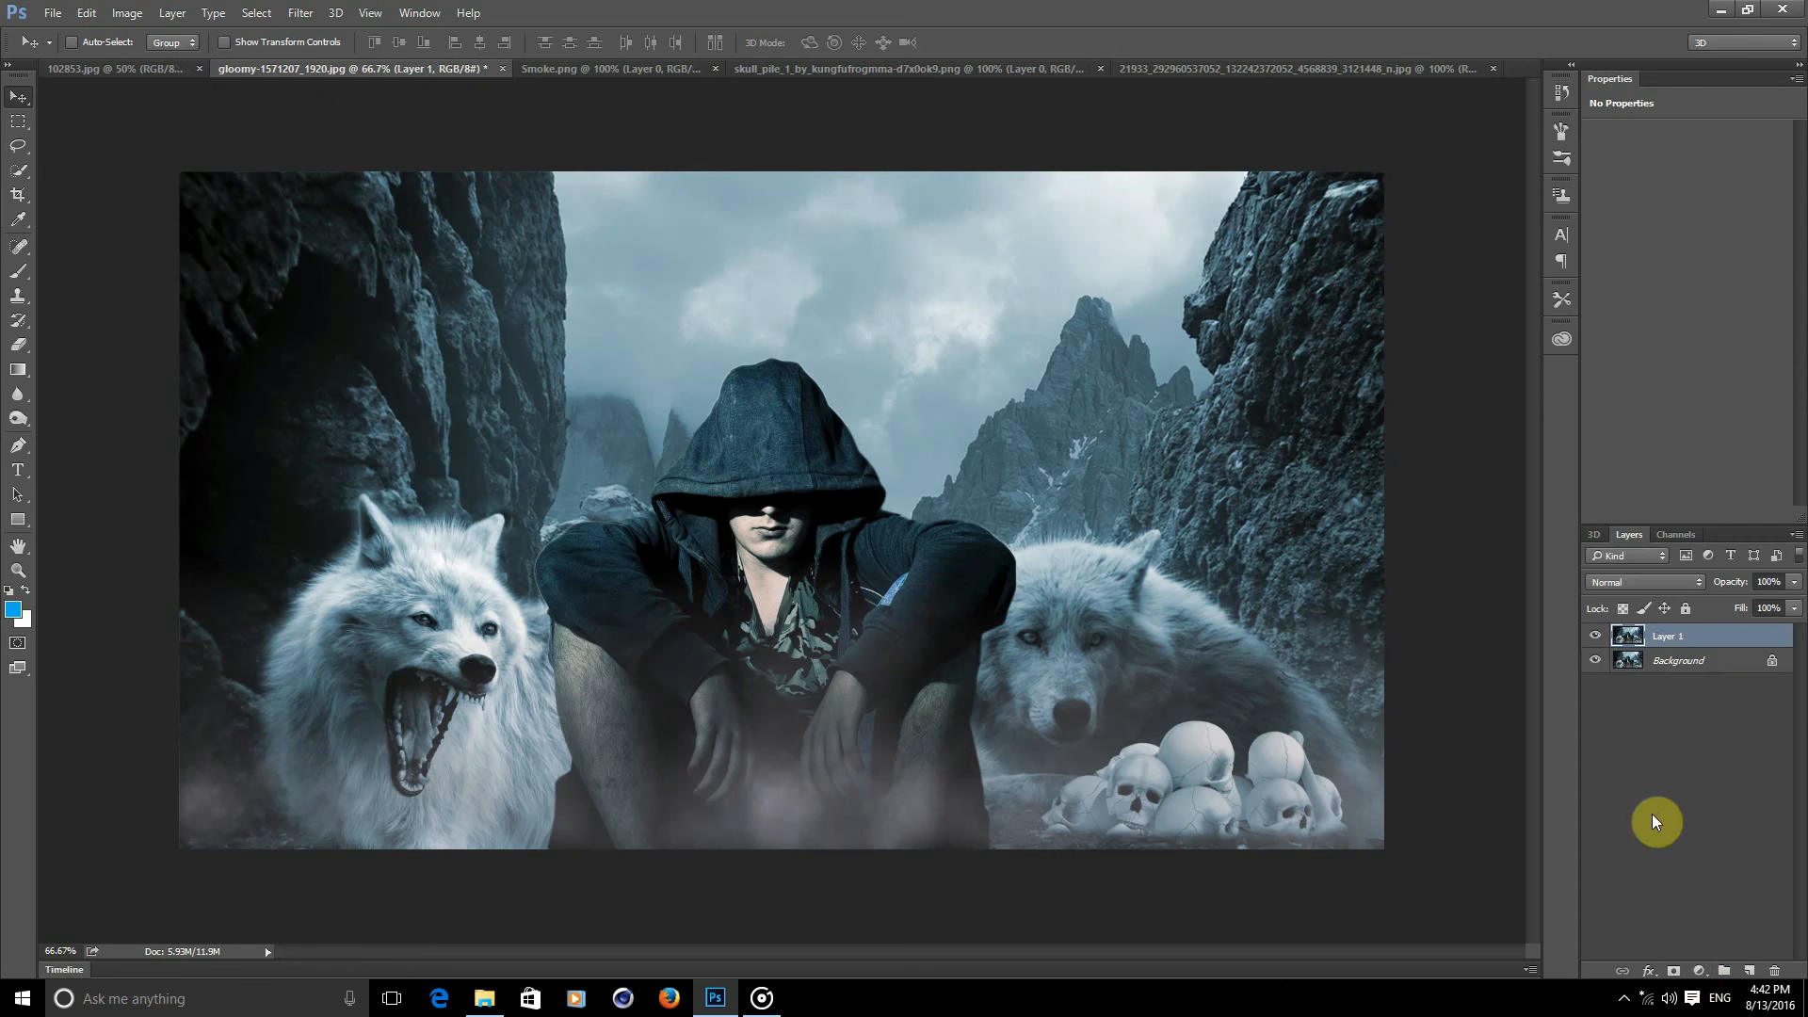
pyautogui.click(1641, 581)
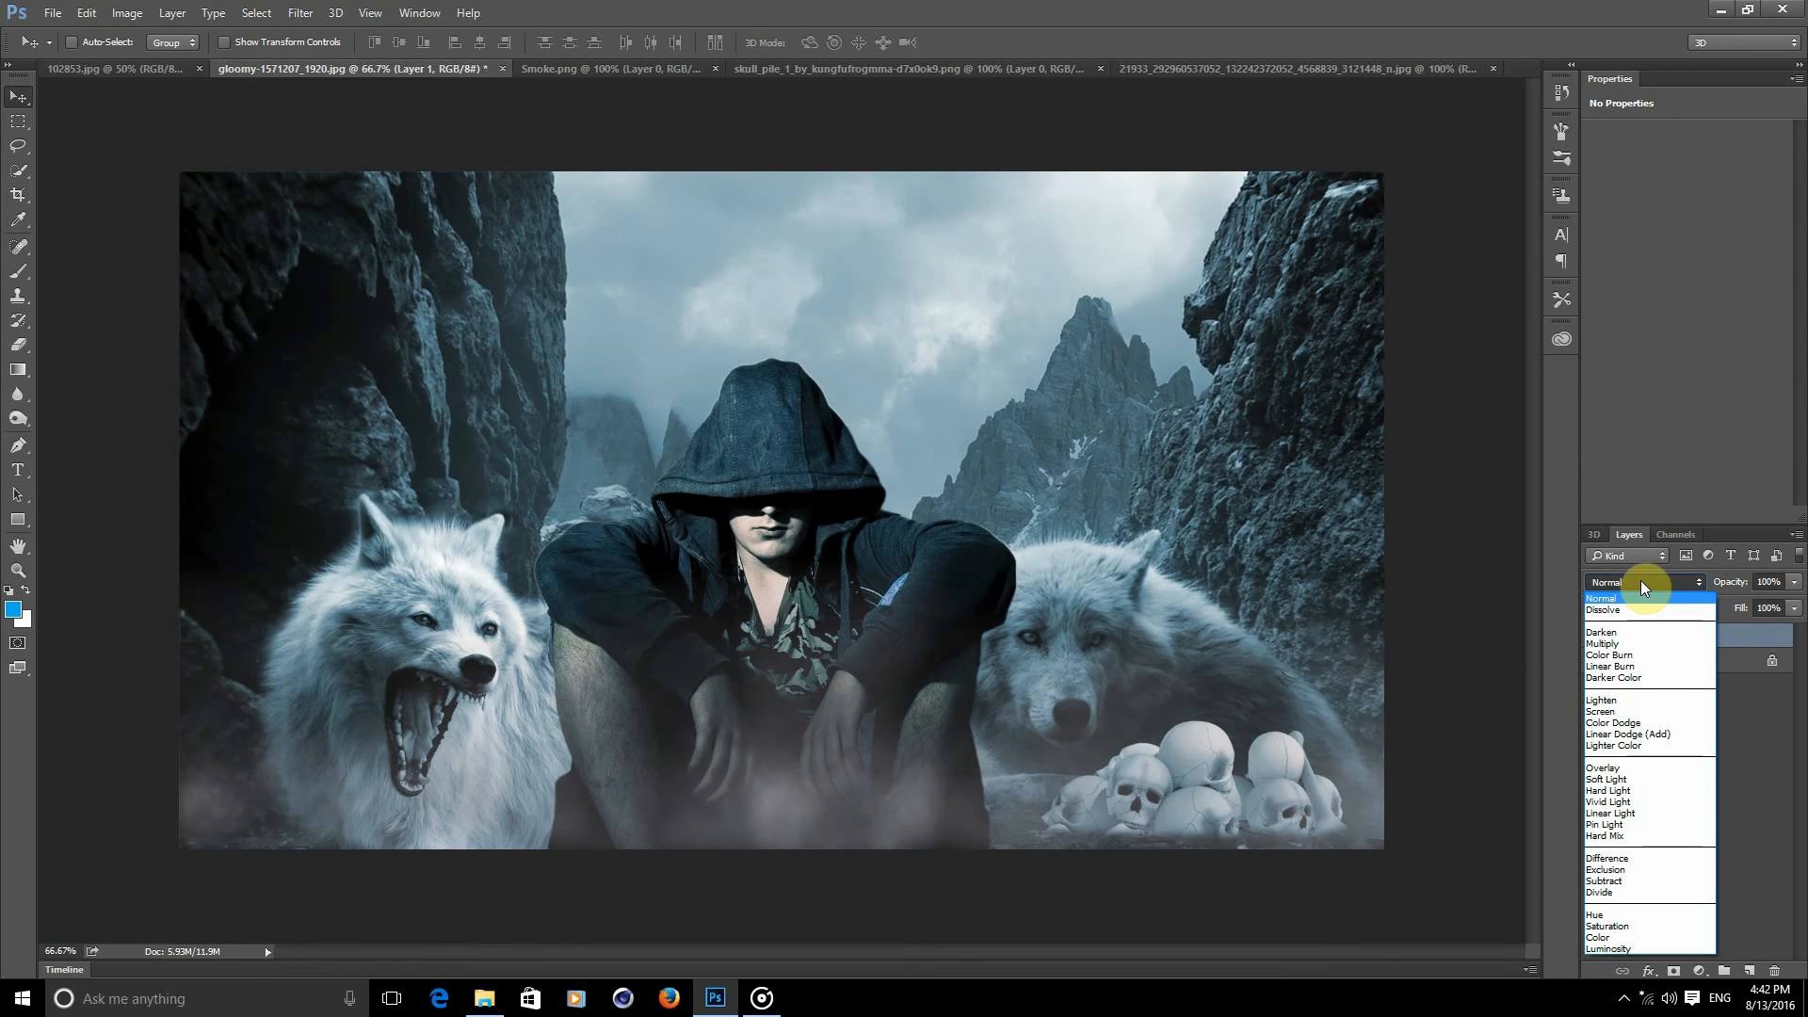
pyautogui.click(1646, 769)
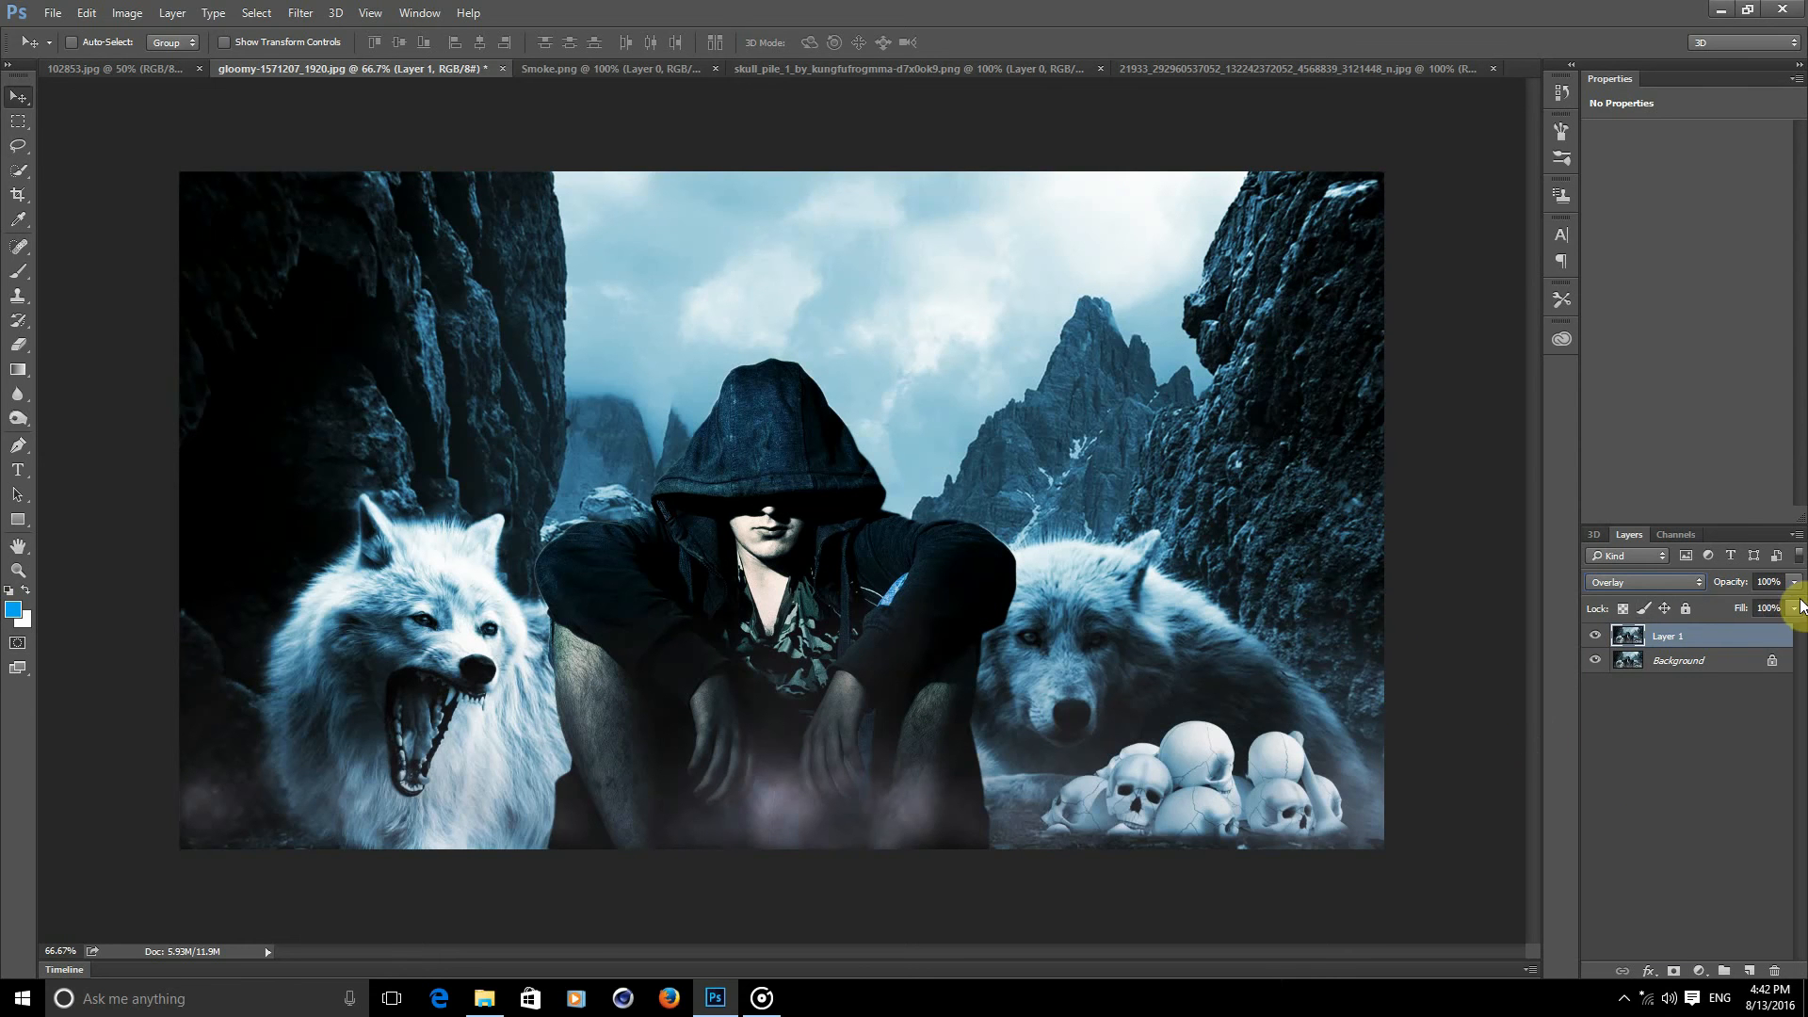
# Set the opacity of the Overlay copy, Layer 1, to 85% and leave that layer selected.
pyautogui.moveTo(1737, 581); pyautogui.dragTo(1725, 582)
pyautogui.click(1769, 582)
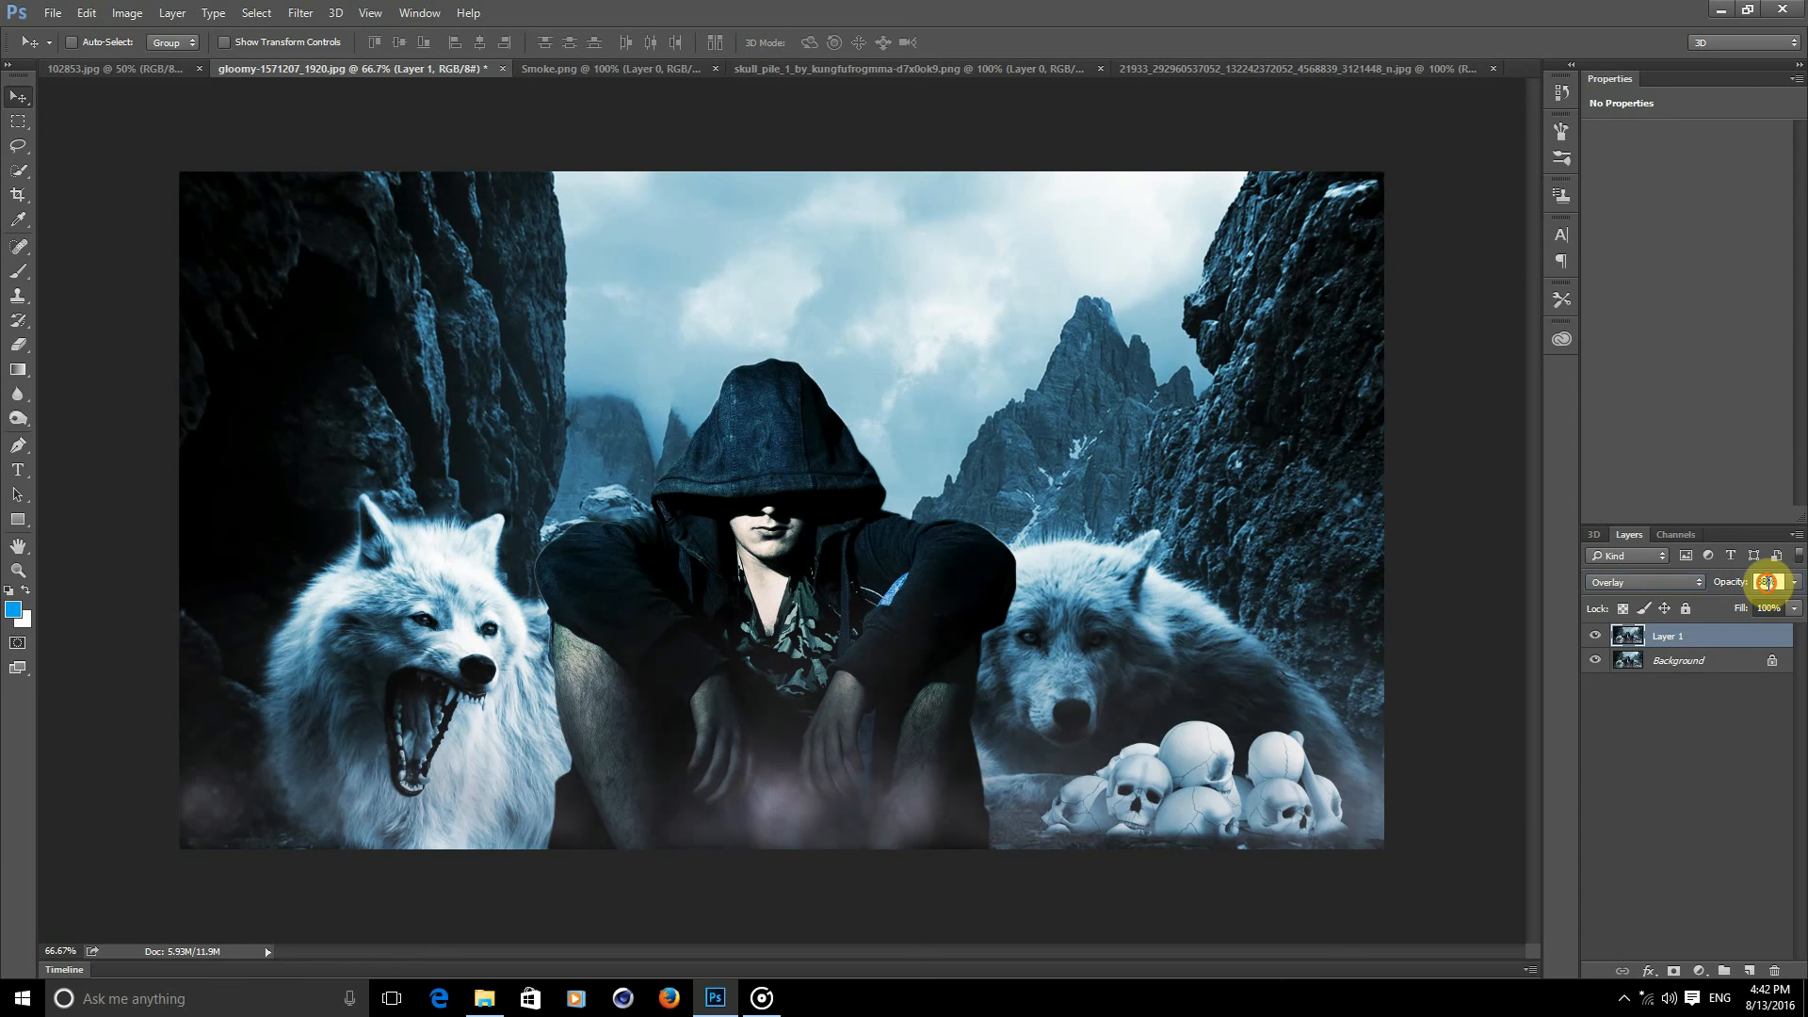
pyautogui.press('BackSpace')
pyautogui.write('5')
pyautogui.click(1699, 785)
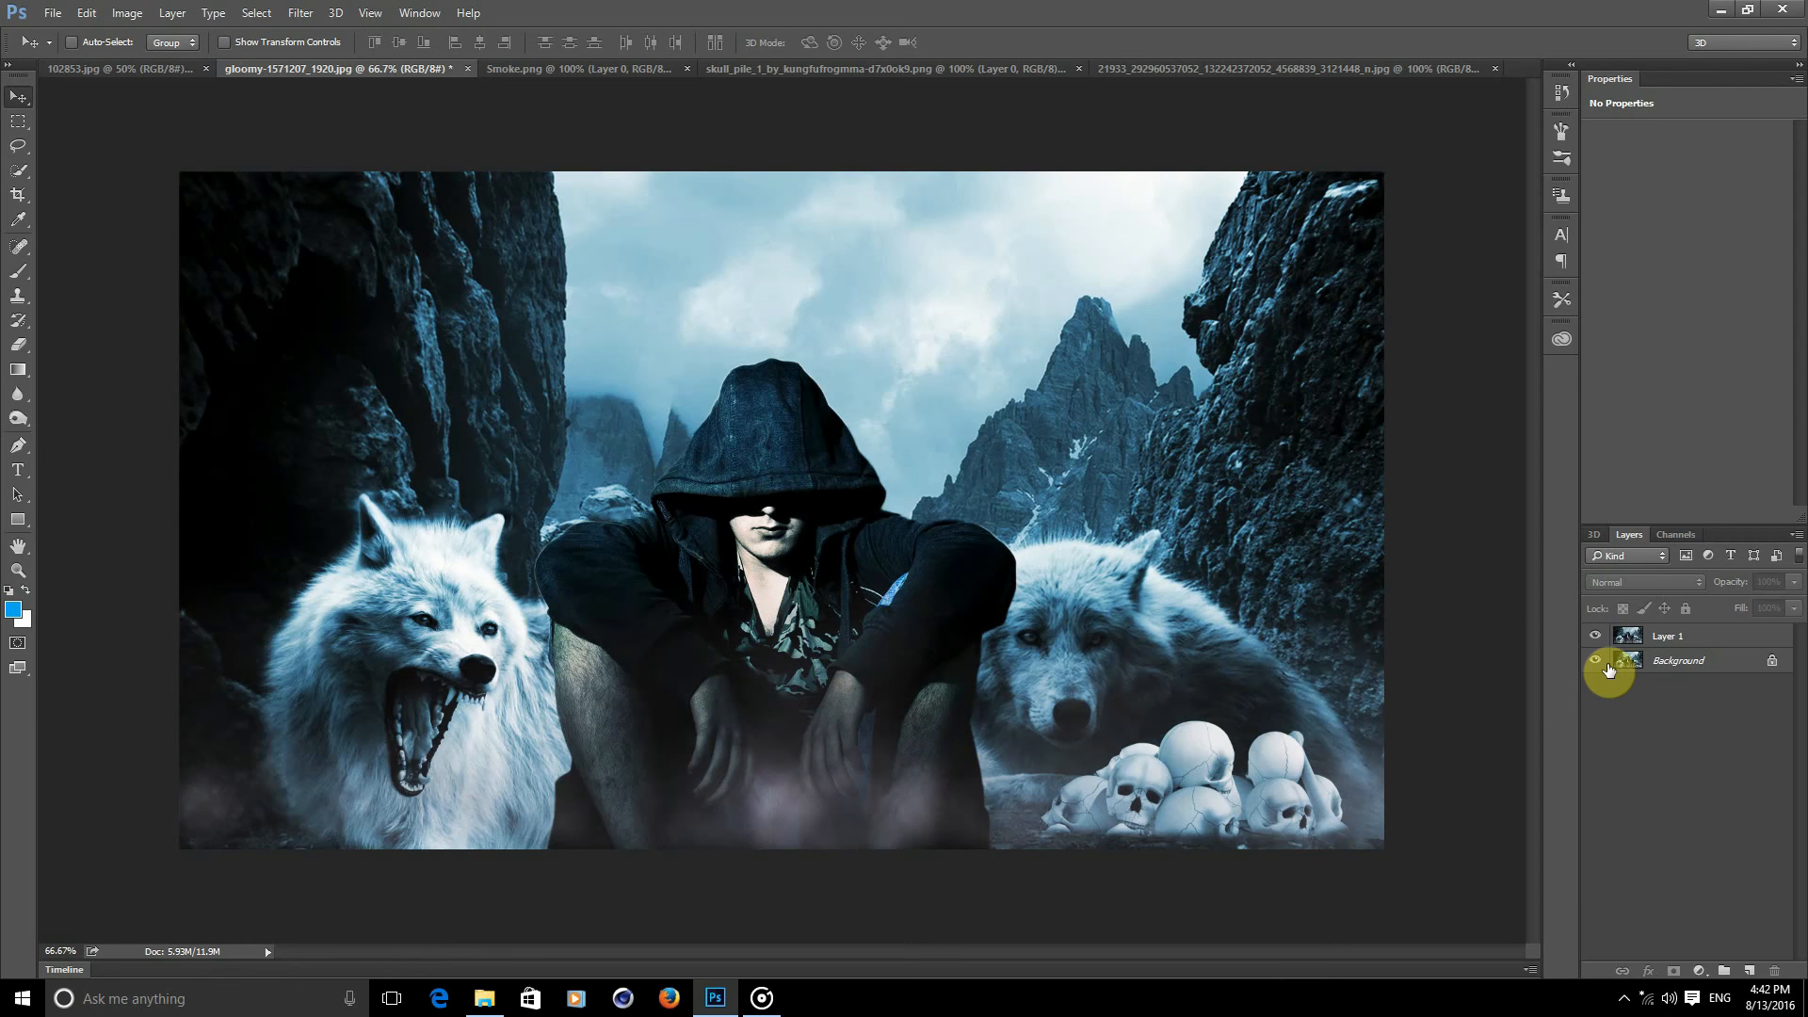
pyautogui.click(1672, 639)
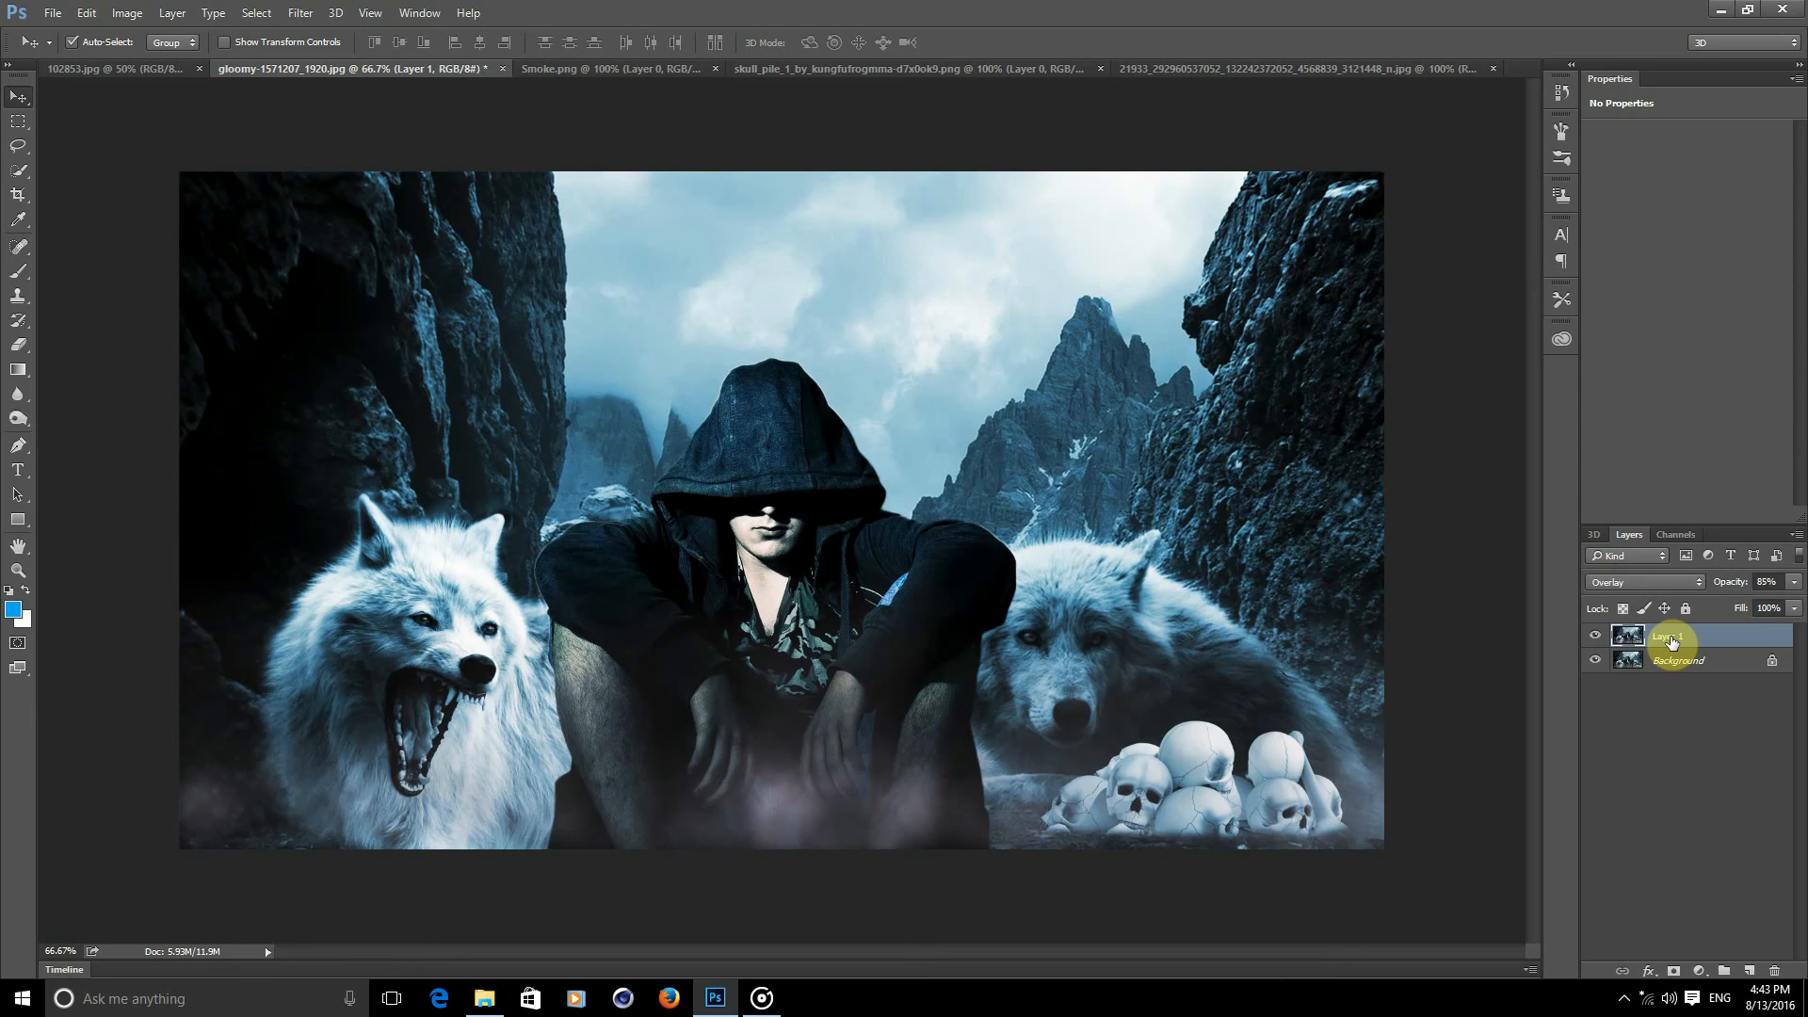
# Merge the Overlay copy, Layer 1, down into the Background layer.
pyautogui.hotkey('ctrl', 'e')
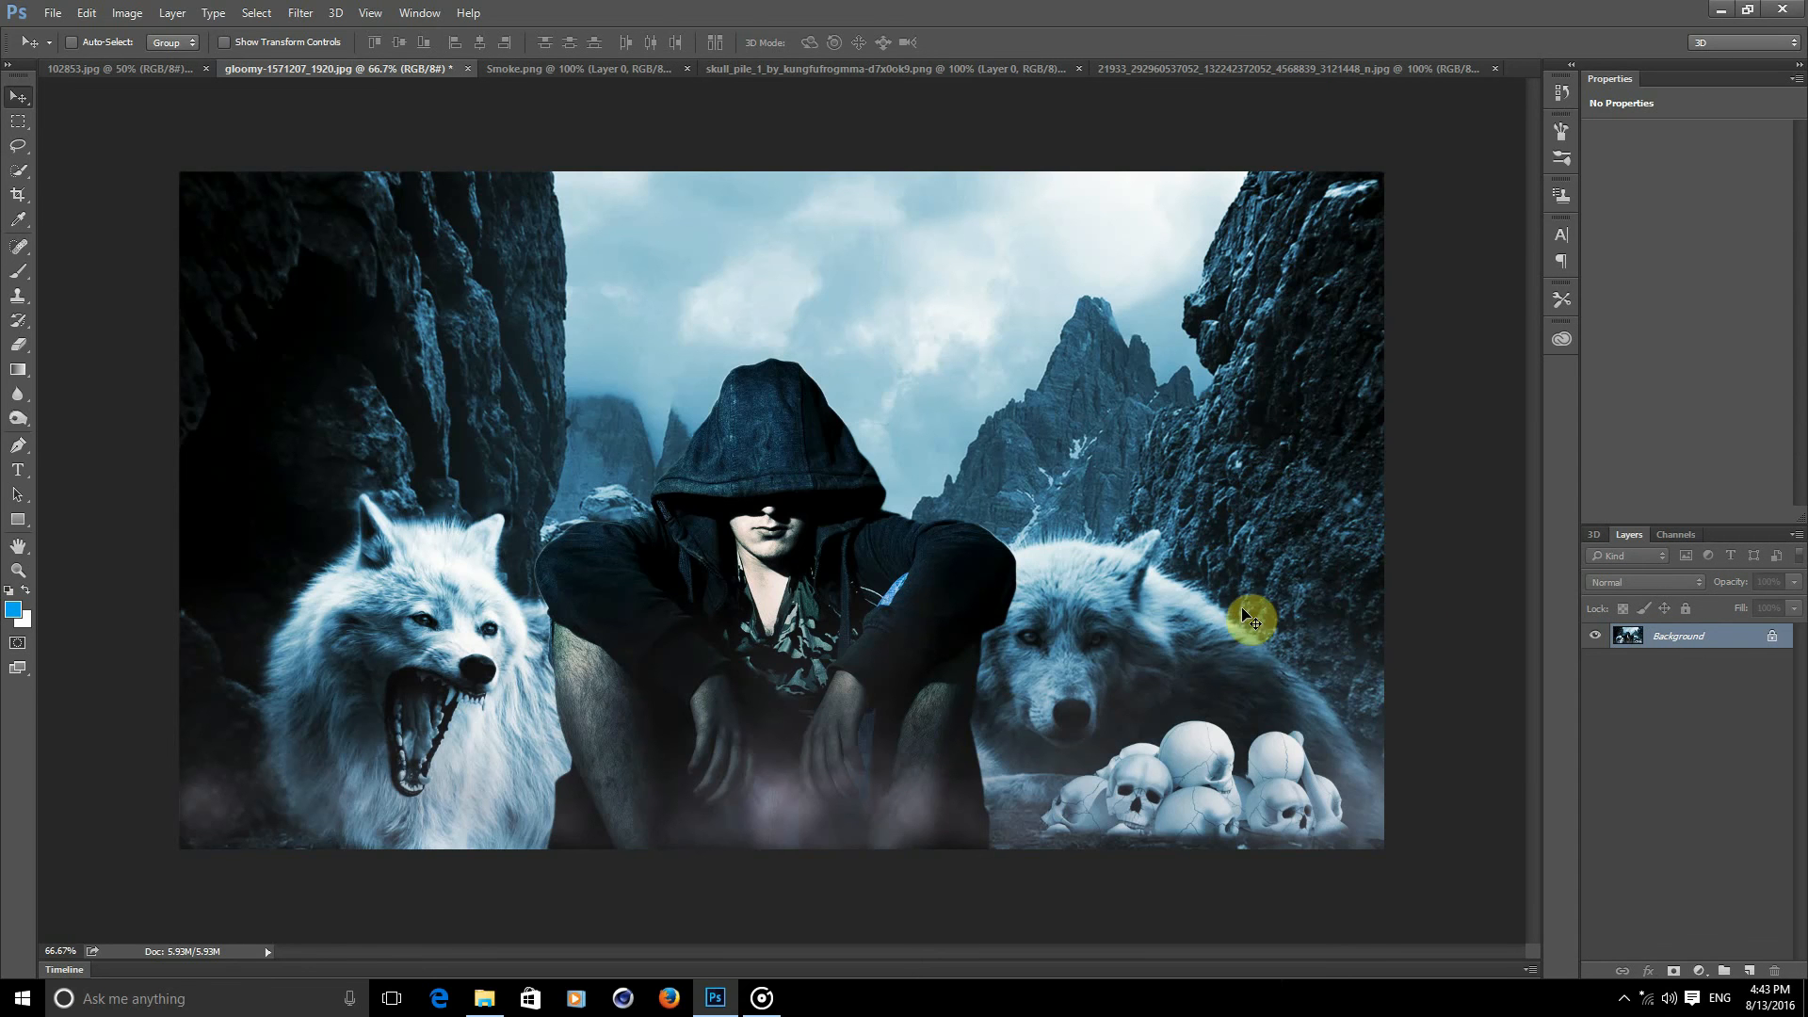
pyautogui.hotkey('ctrl', '+')
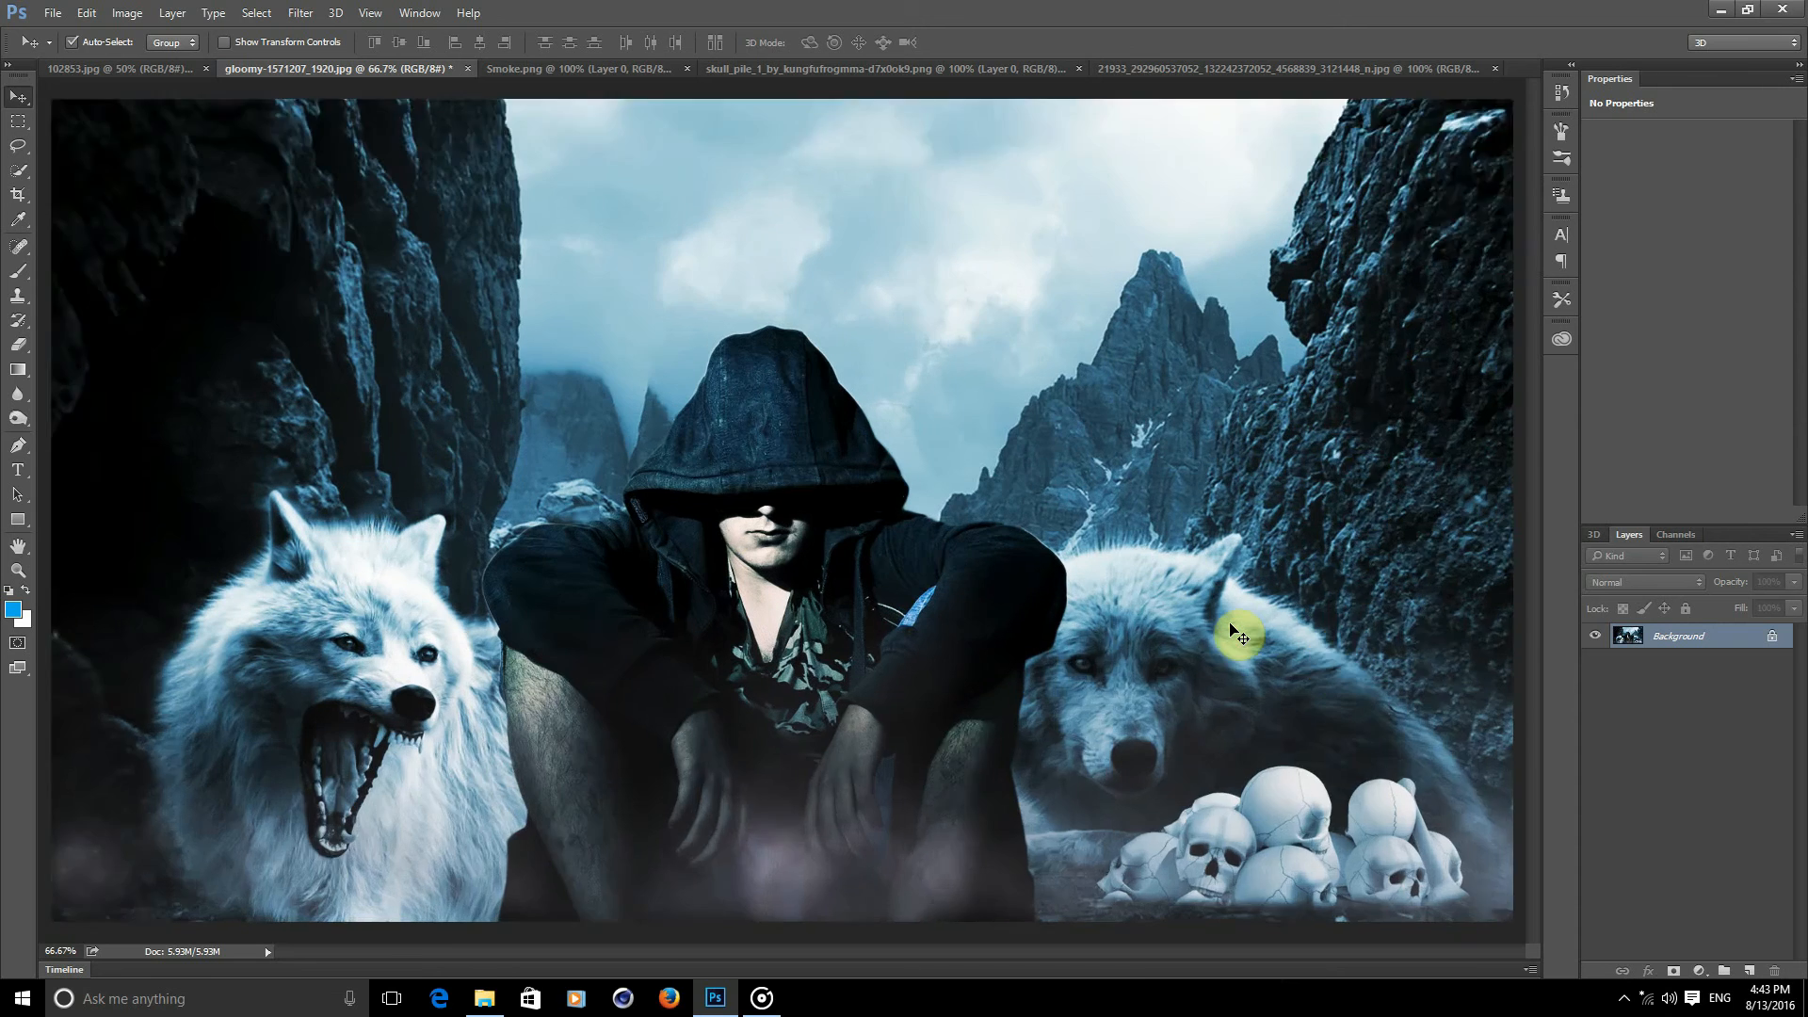
pyautogui.hotkey('ctrl', '-')
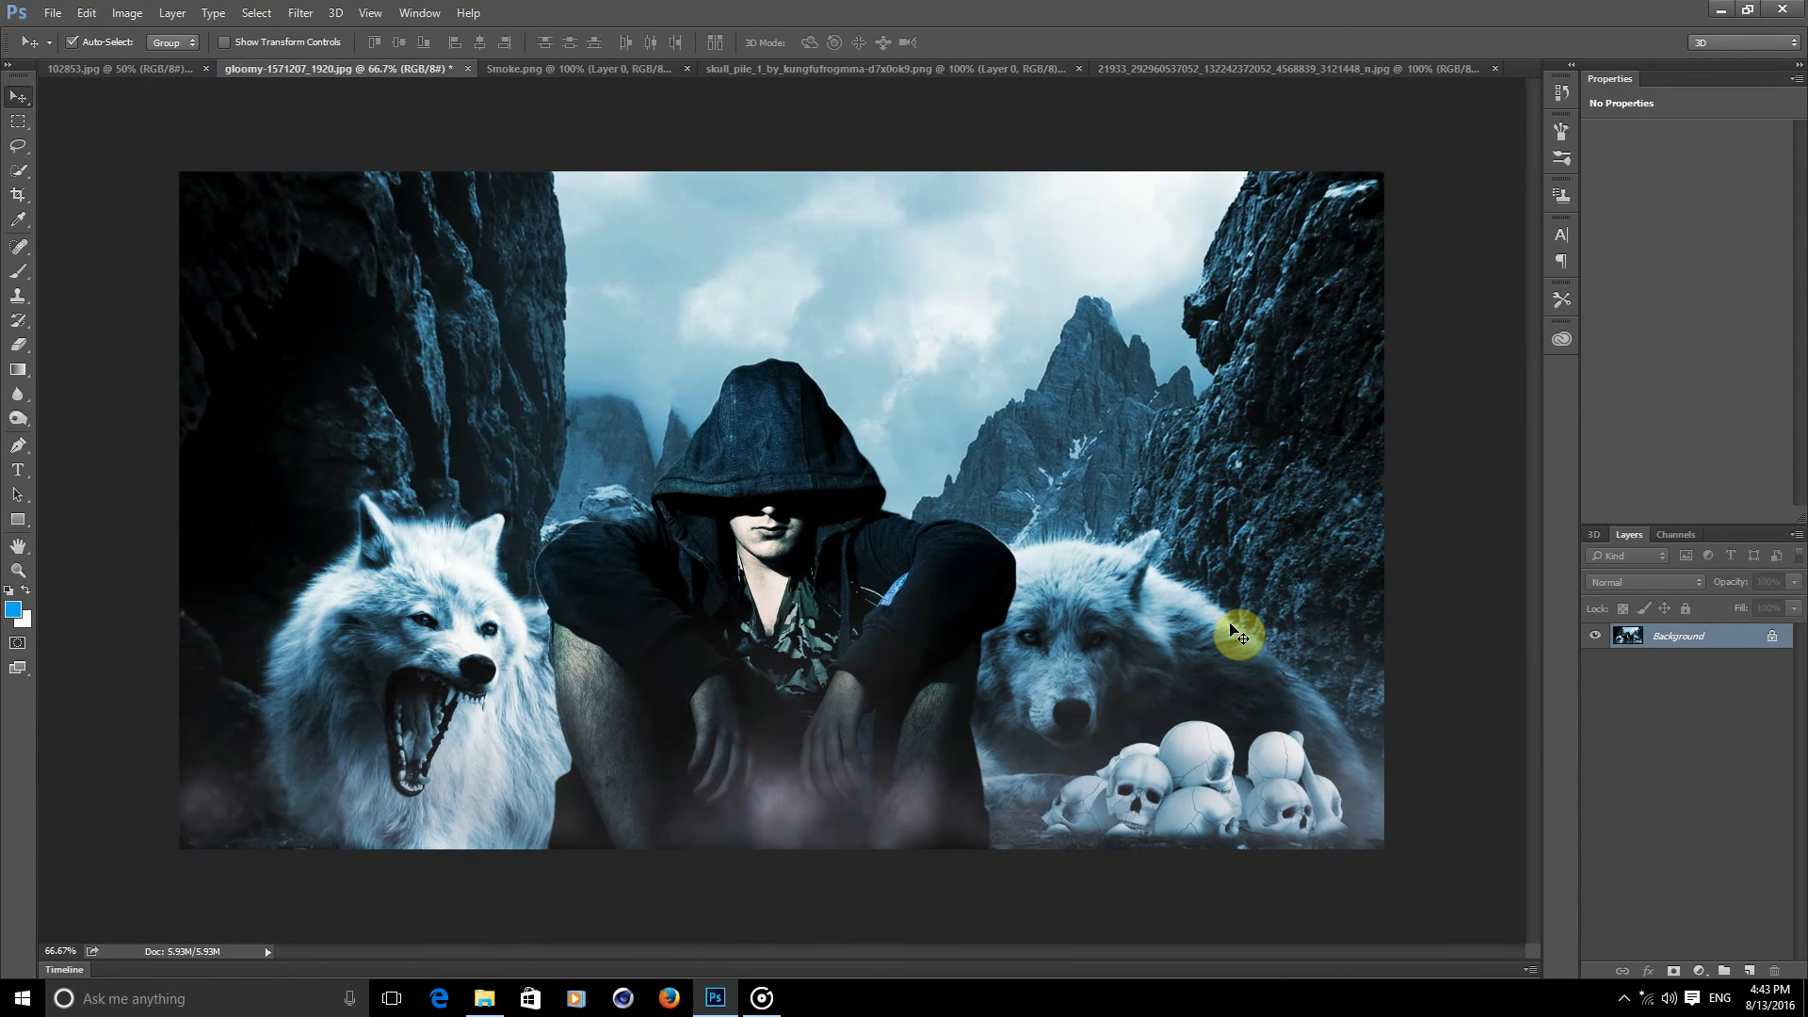
pyautogui.hotkey('ctrl', '-')
pyautogui.hotkey('ctrl', '+')
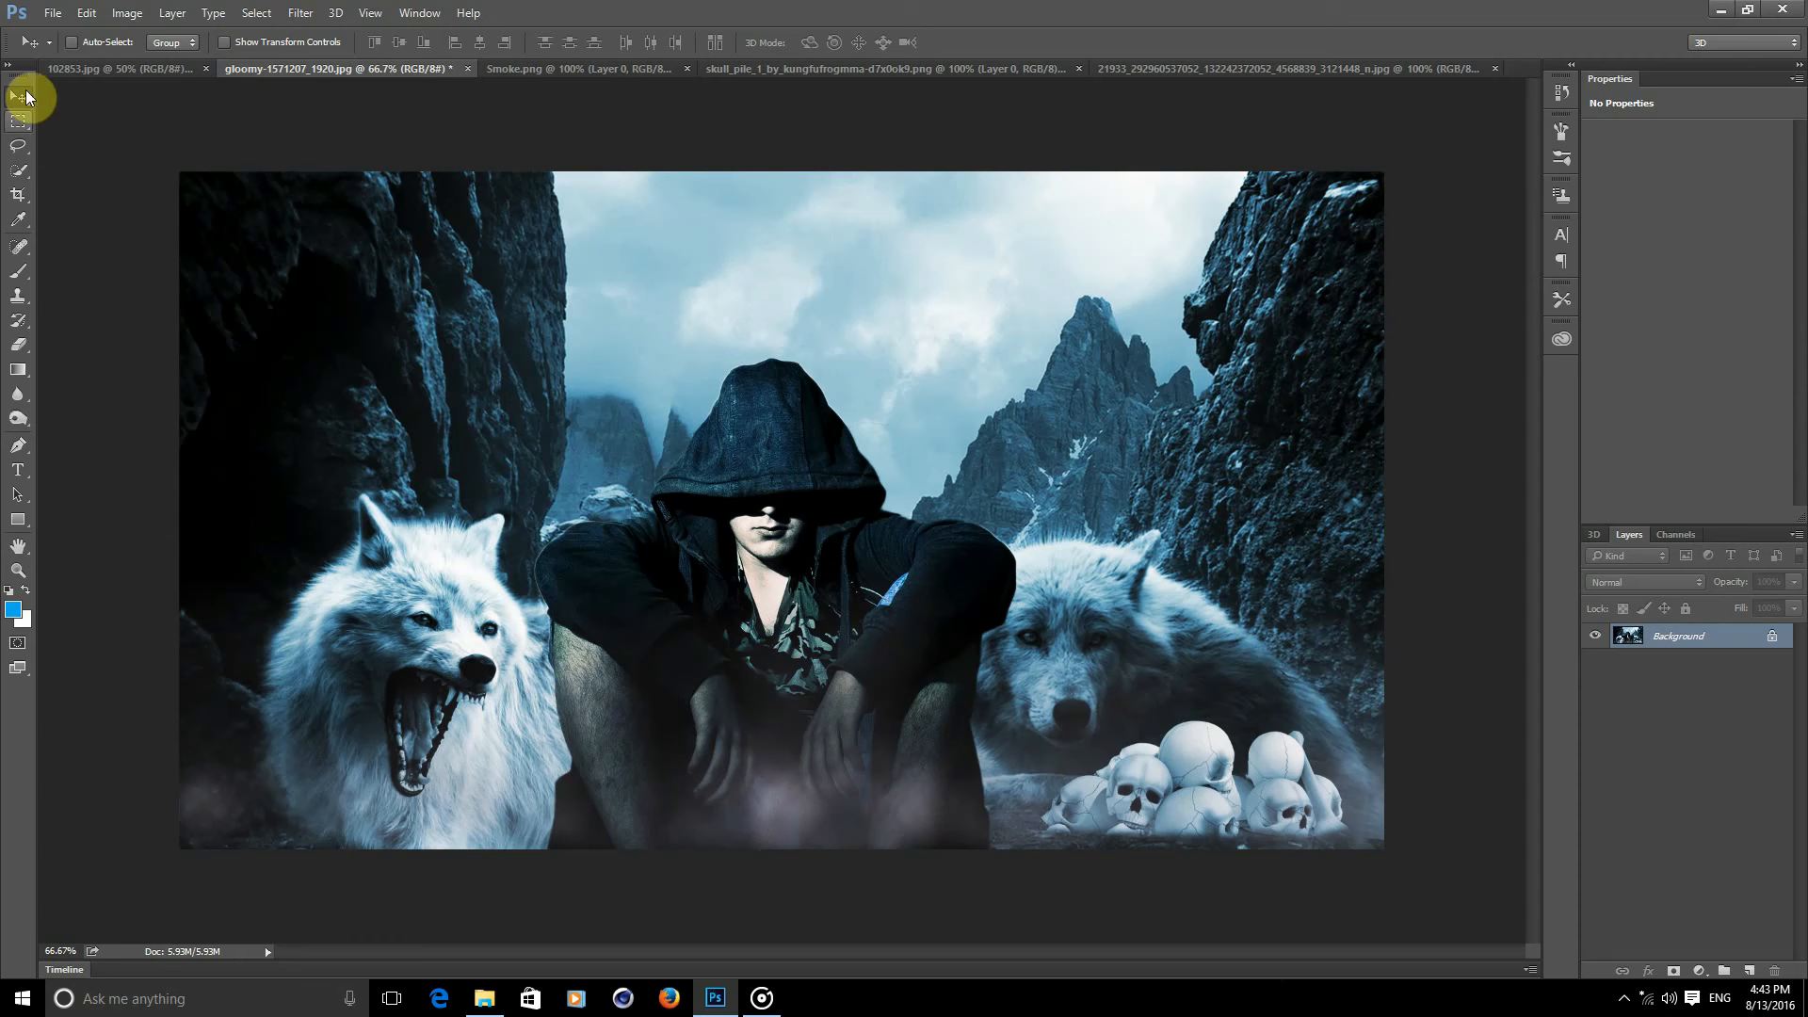
# Save the merged composite to the Desktop as a JPEG named Wolf Boy, with quality 12 (Maximum) and the Baseline ("Standard") format.
pyautogui.click(52, 13)
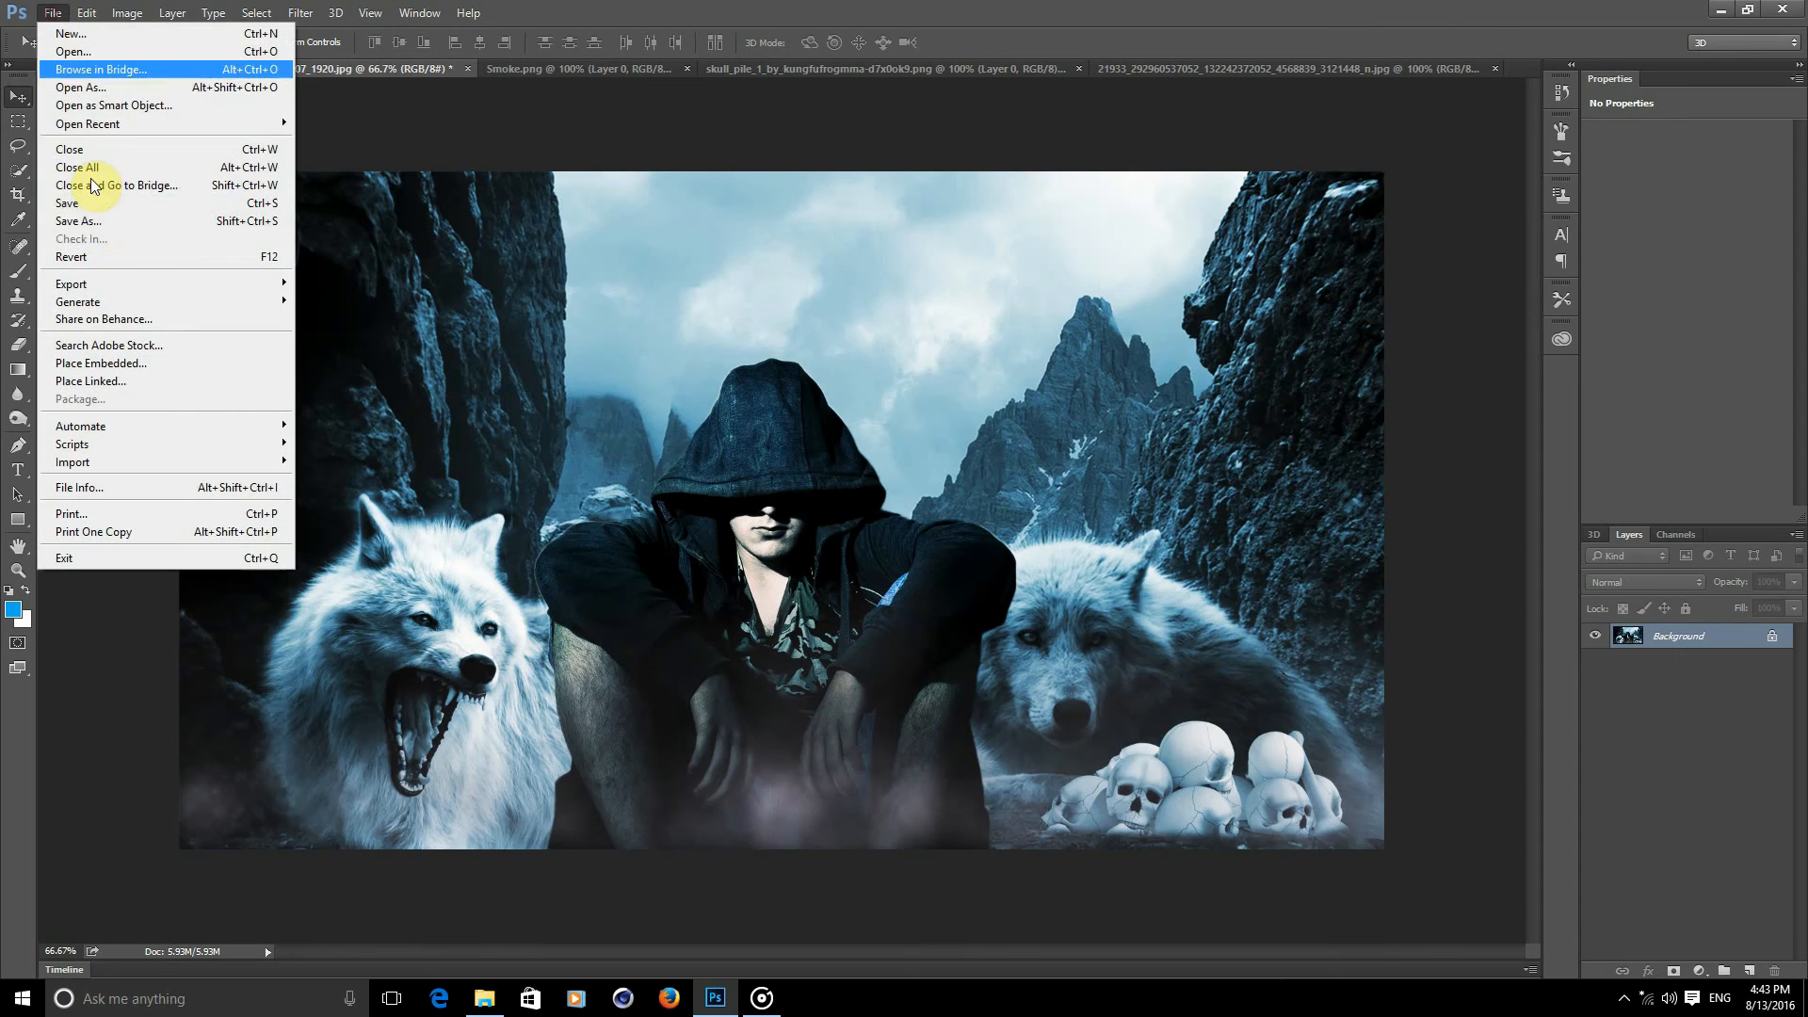
pyautogui.click(111, 221)
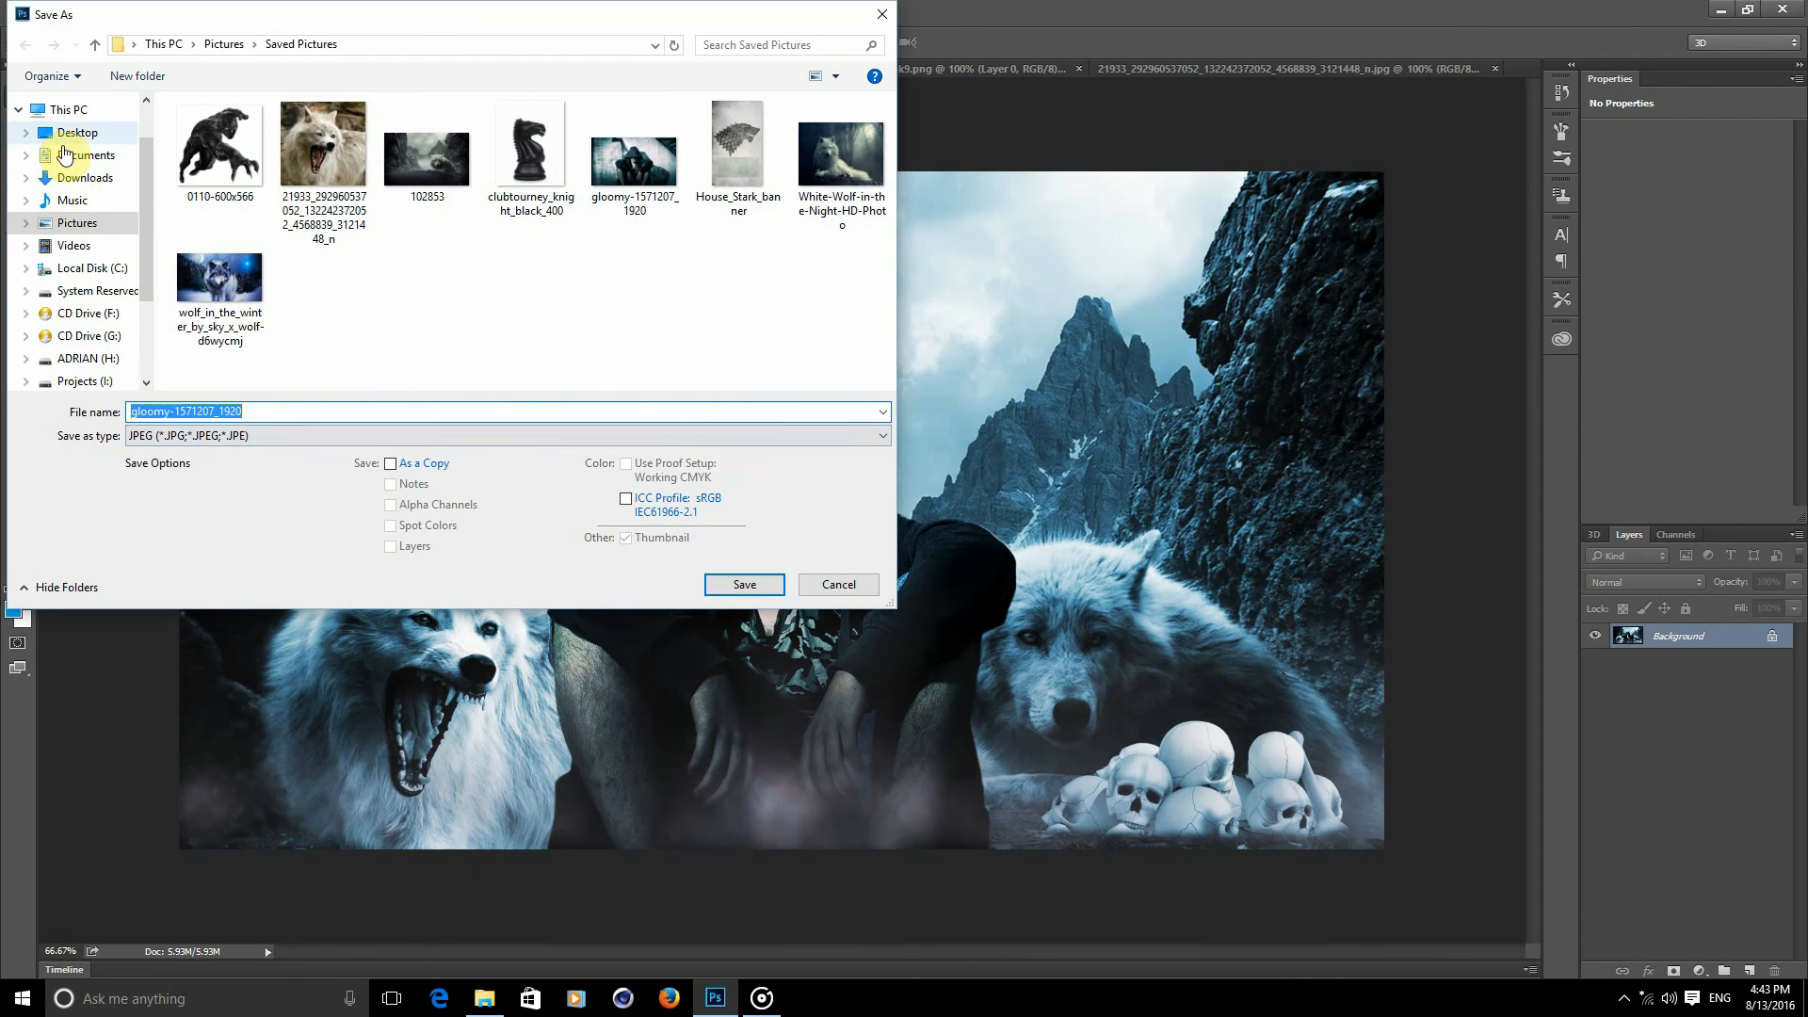
pyautogui.click(70, 133)
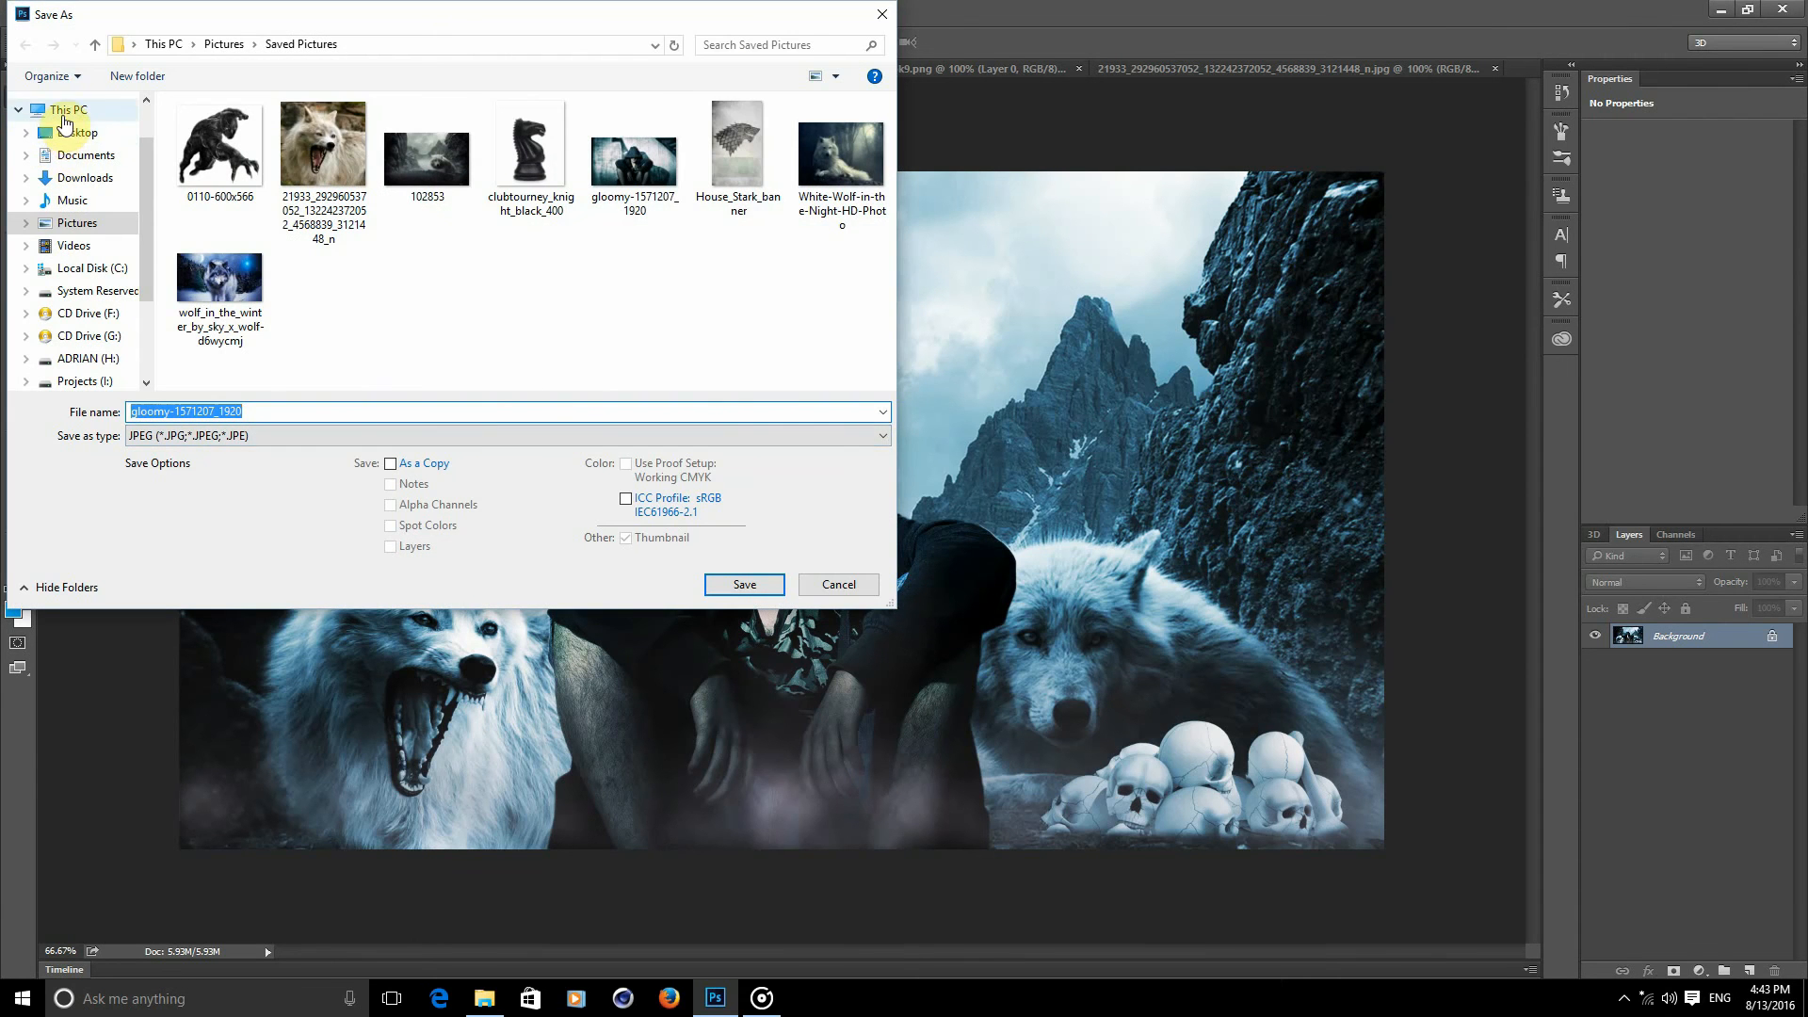
pyautogui.click(300, 407)
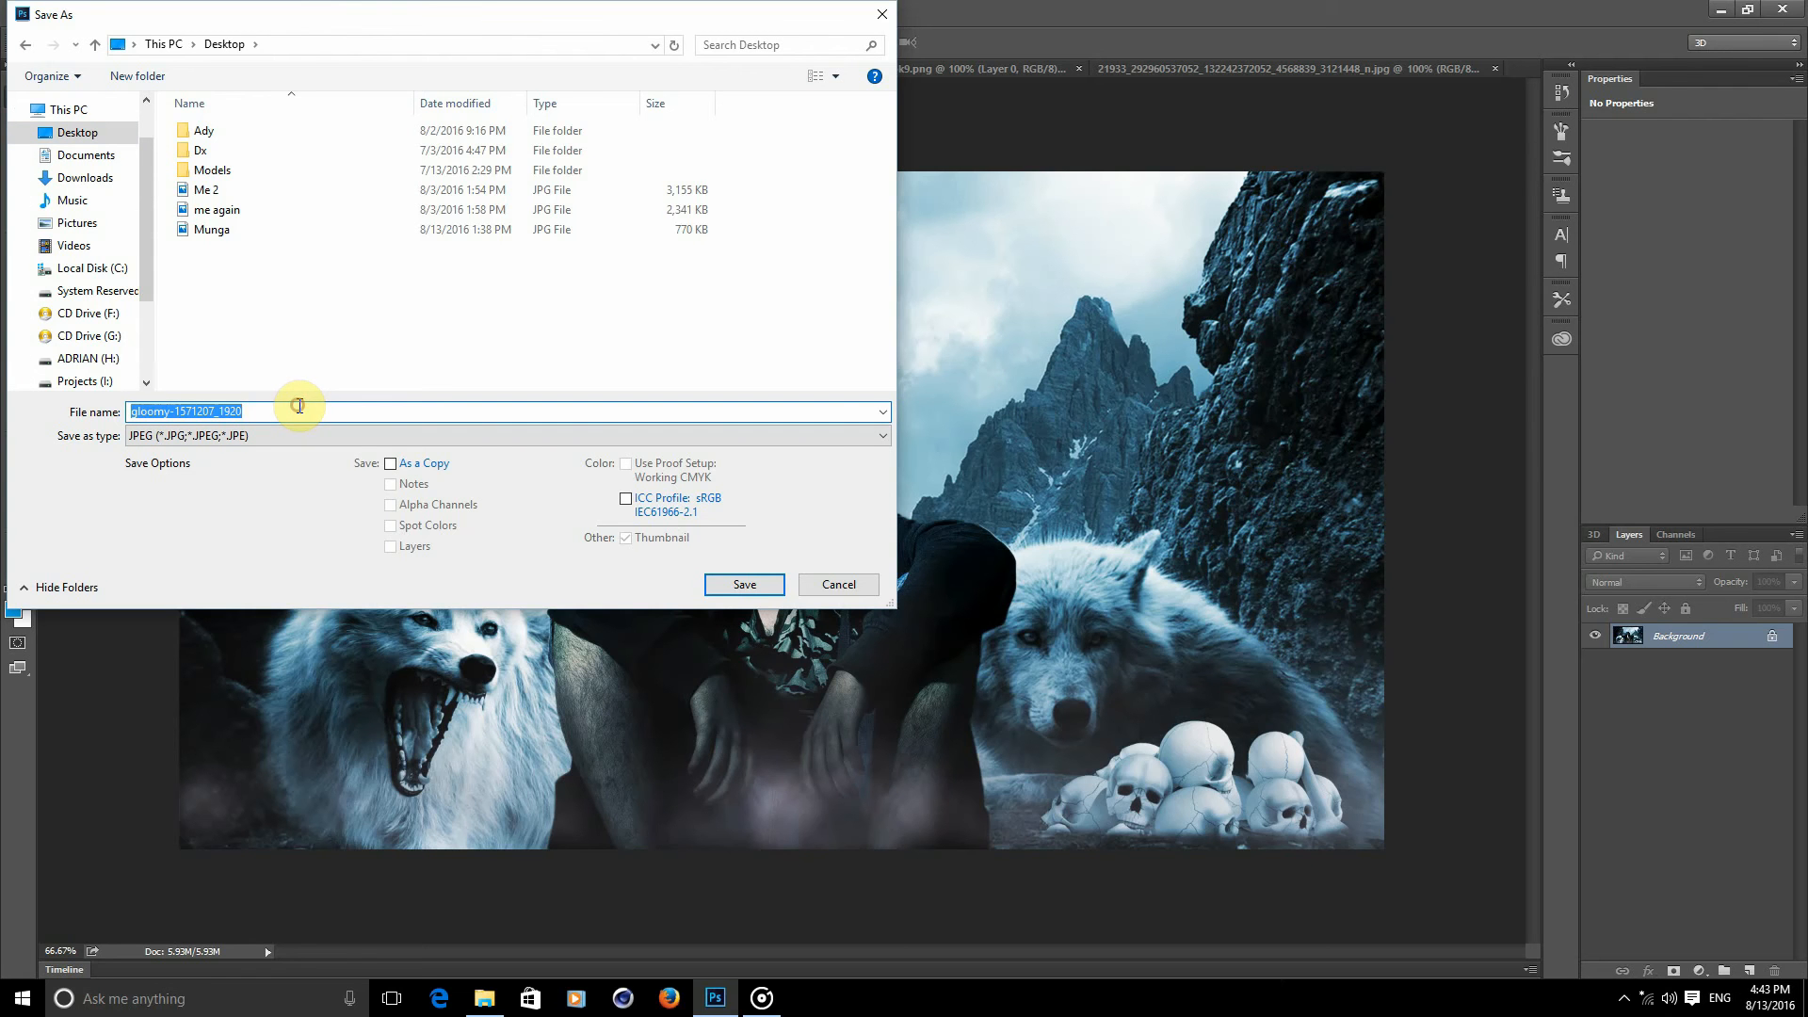
pyautogui.write('Wolf Boy')
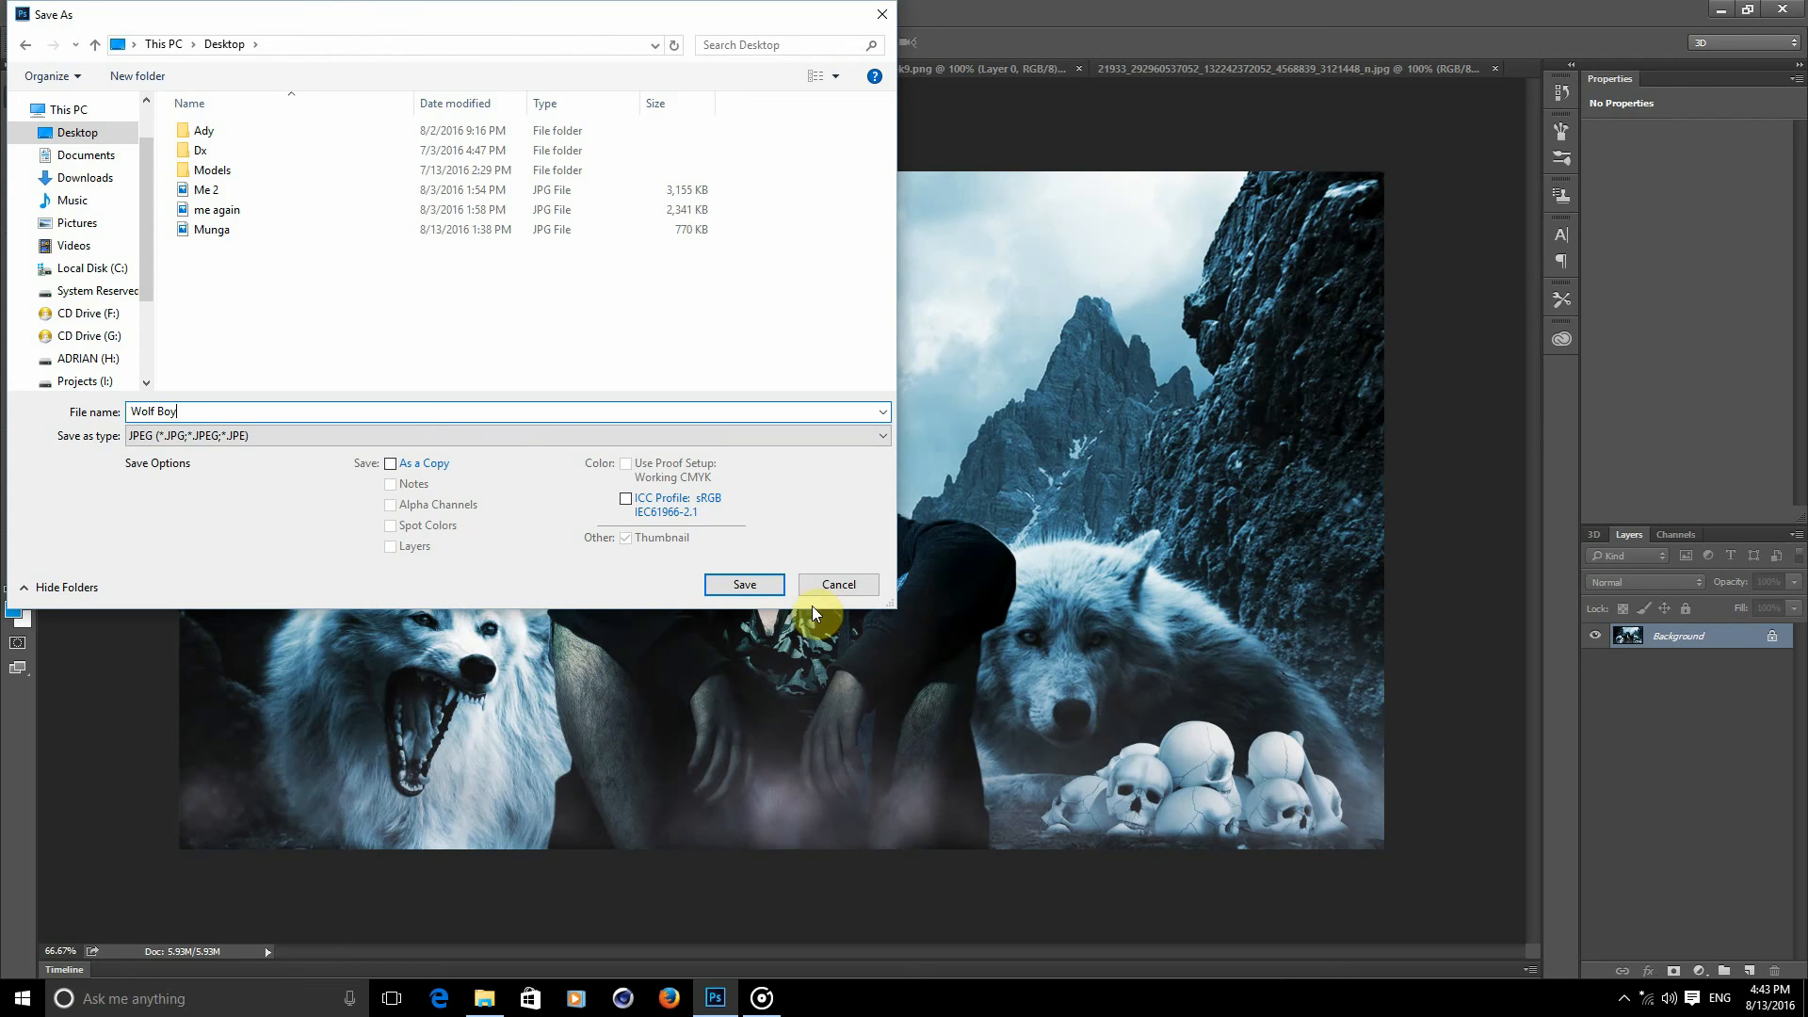
pyautogui.click(744, 585)
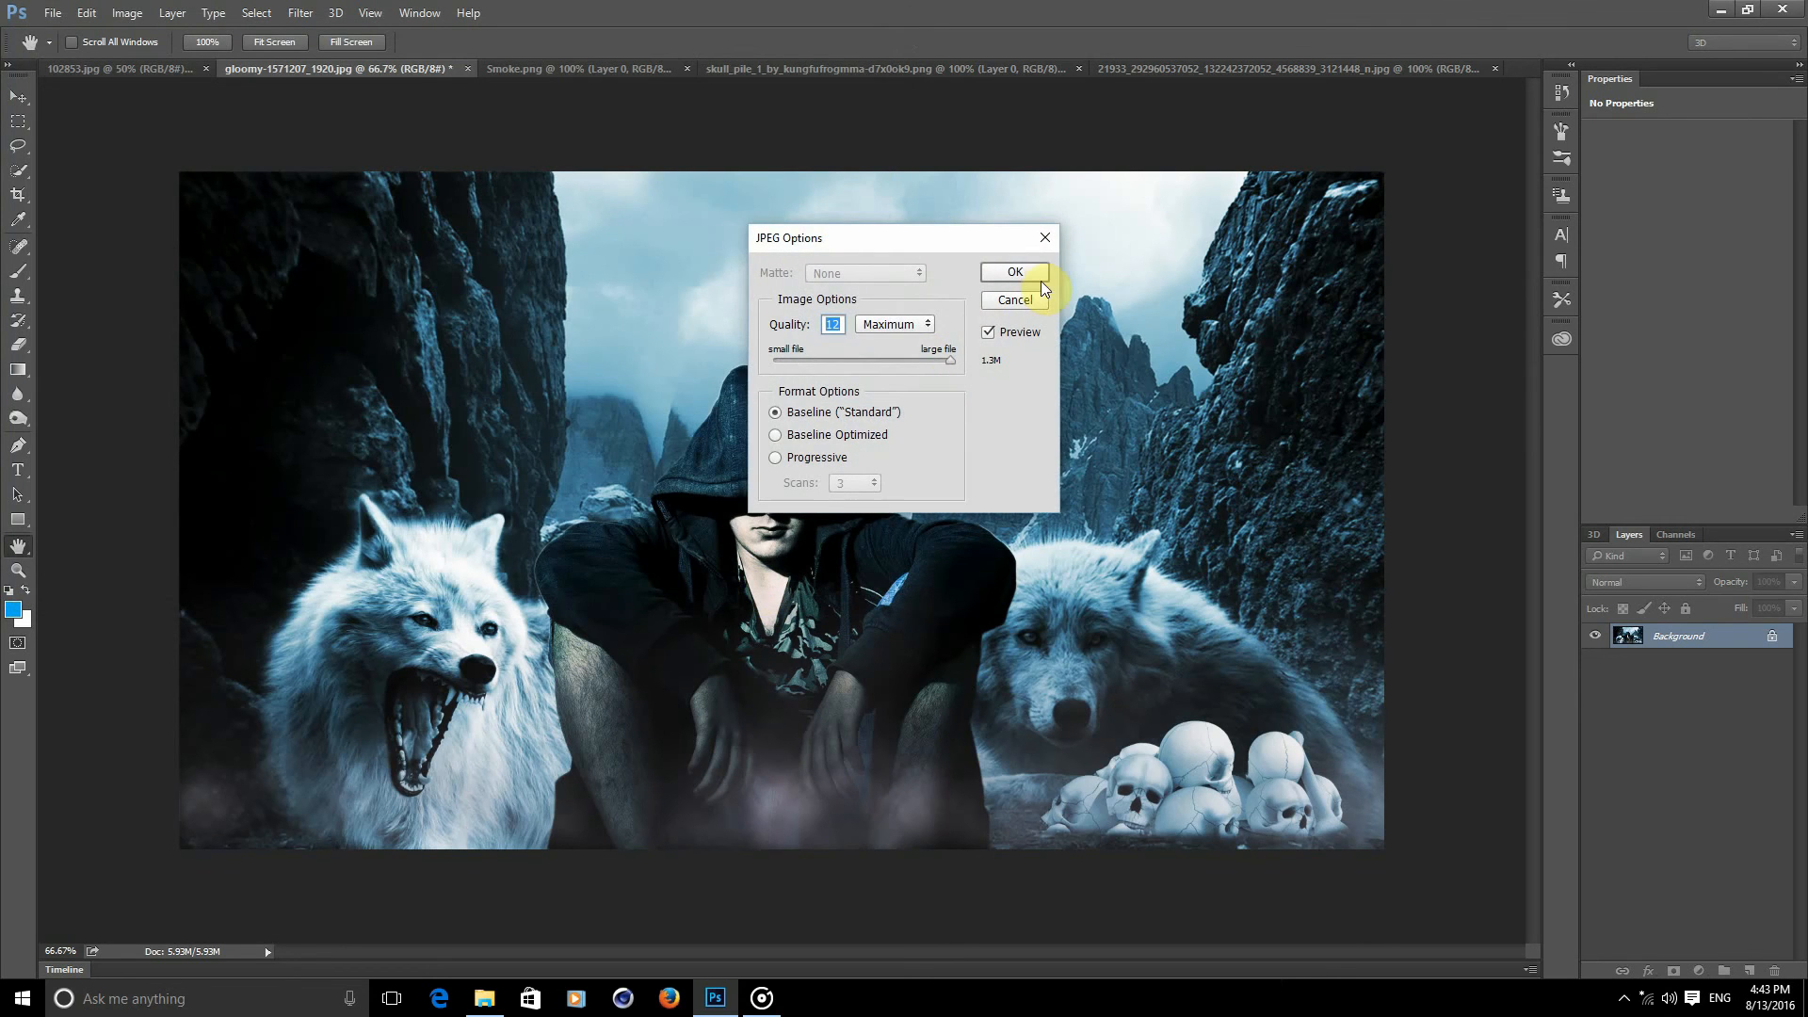
pyautogui.click(1015, 272)
pyautogui.press('v')
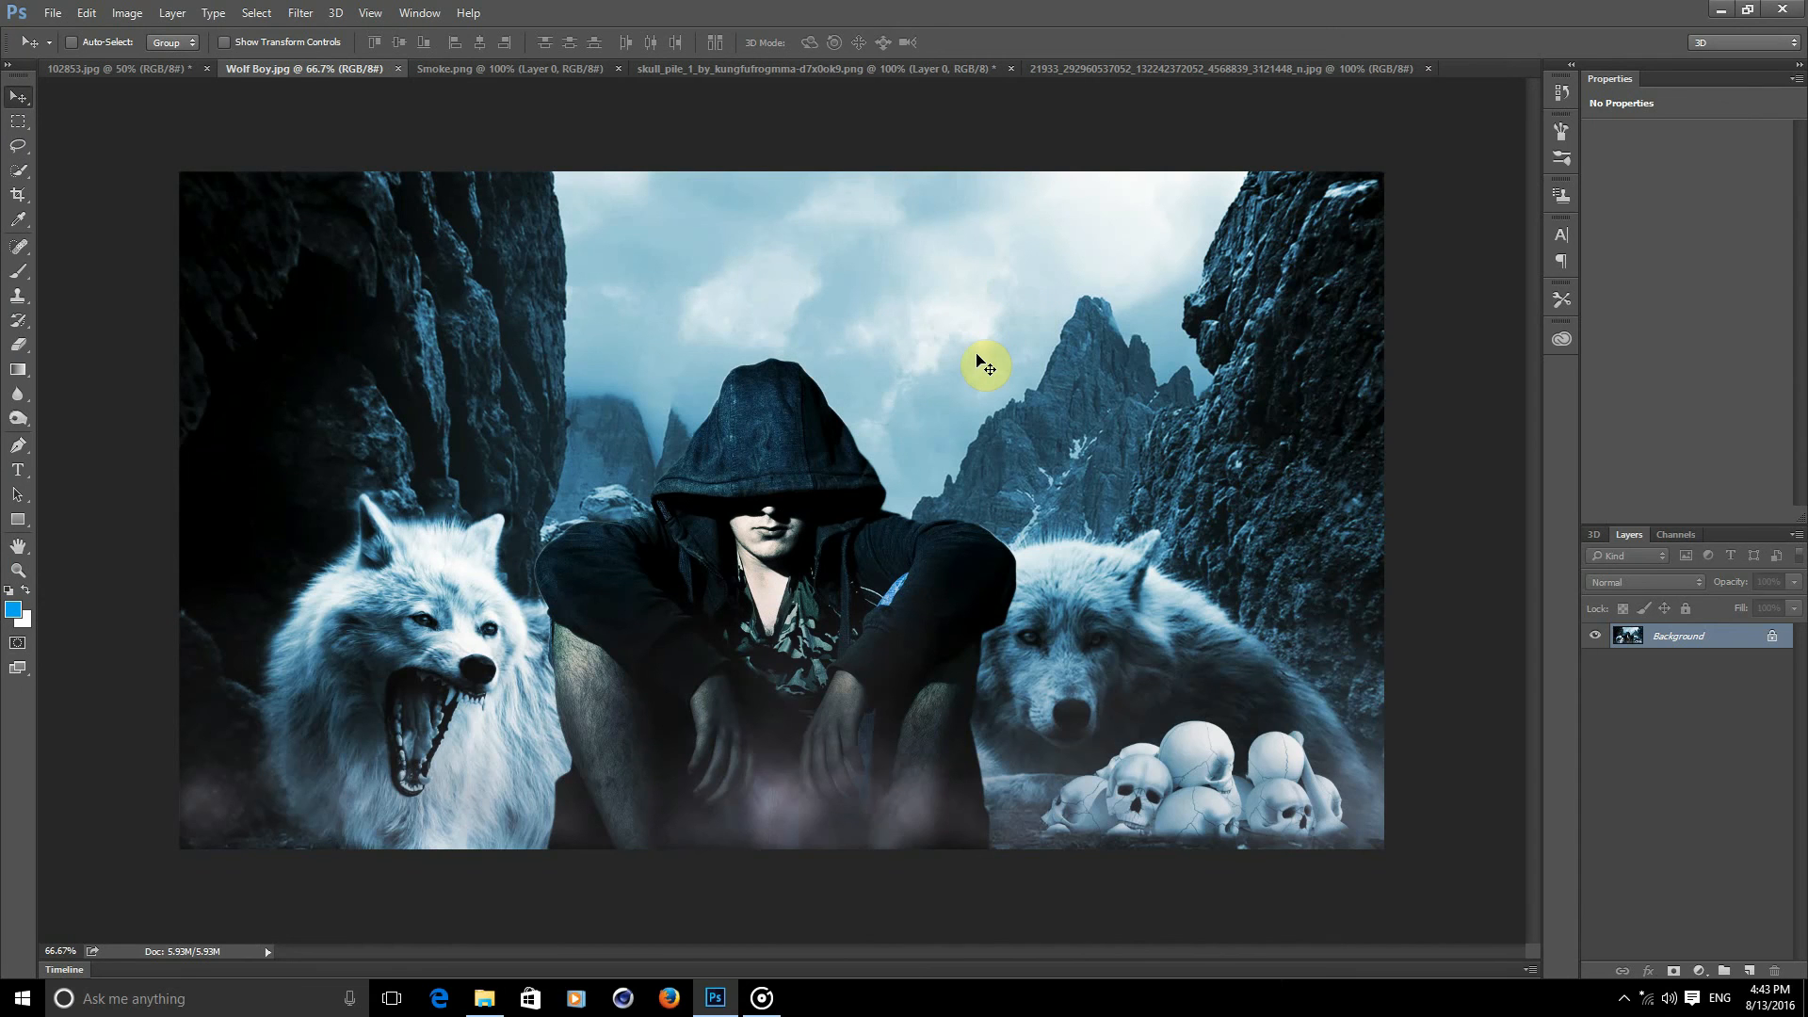